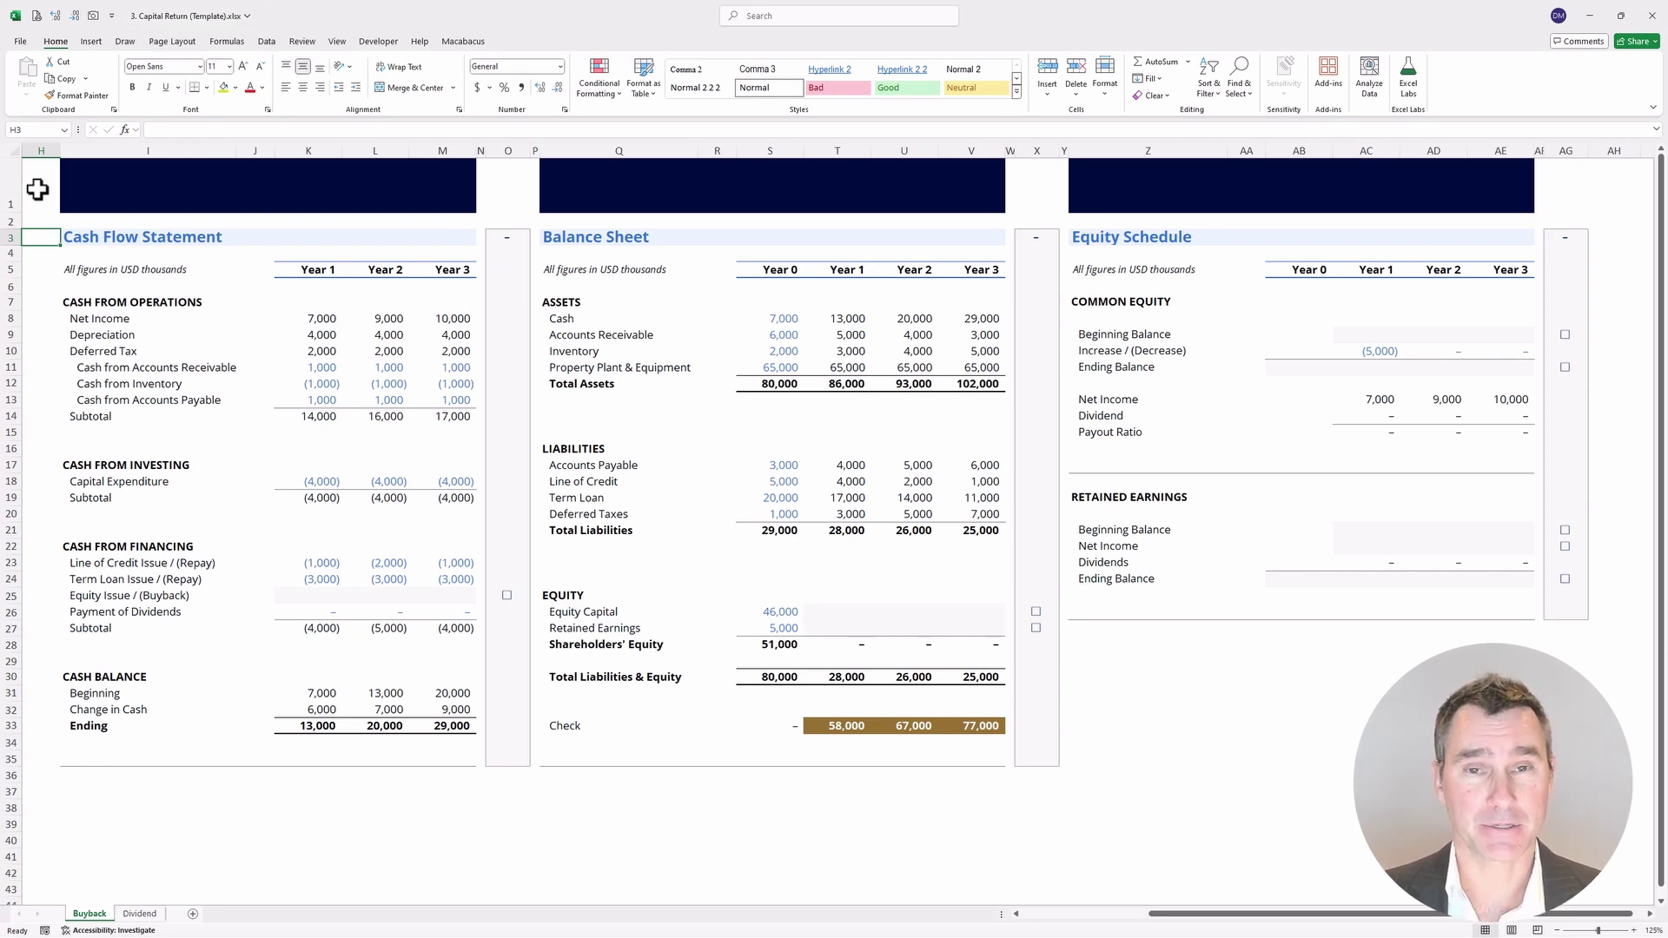
Survey the Equity Schedule's common equity rows, from Beginning Balance through the Year 1–3 block.
key("ctrl+space")
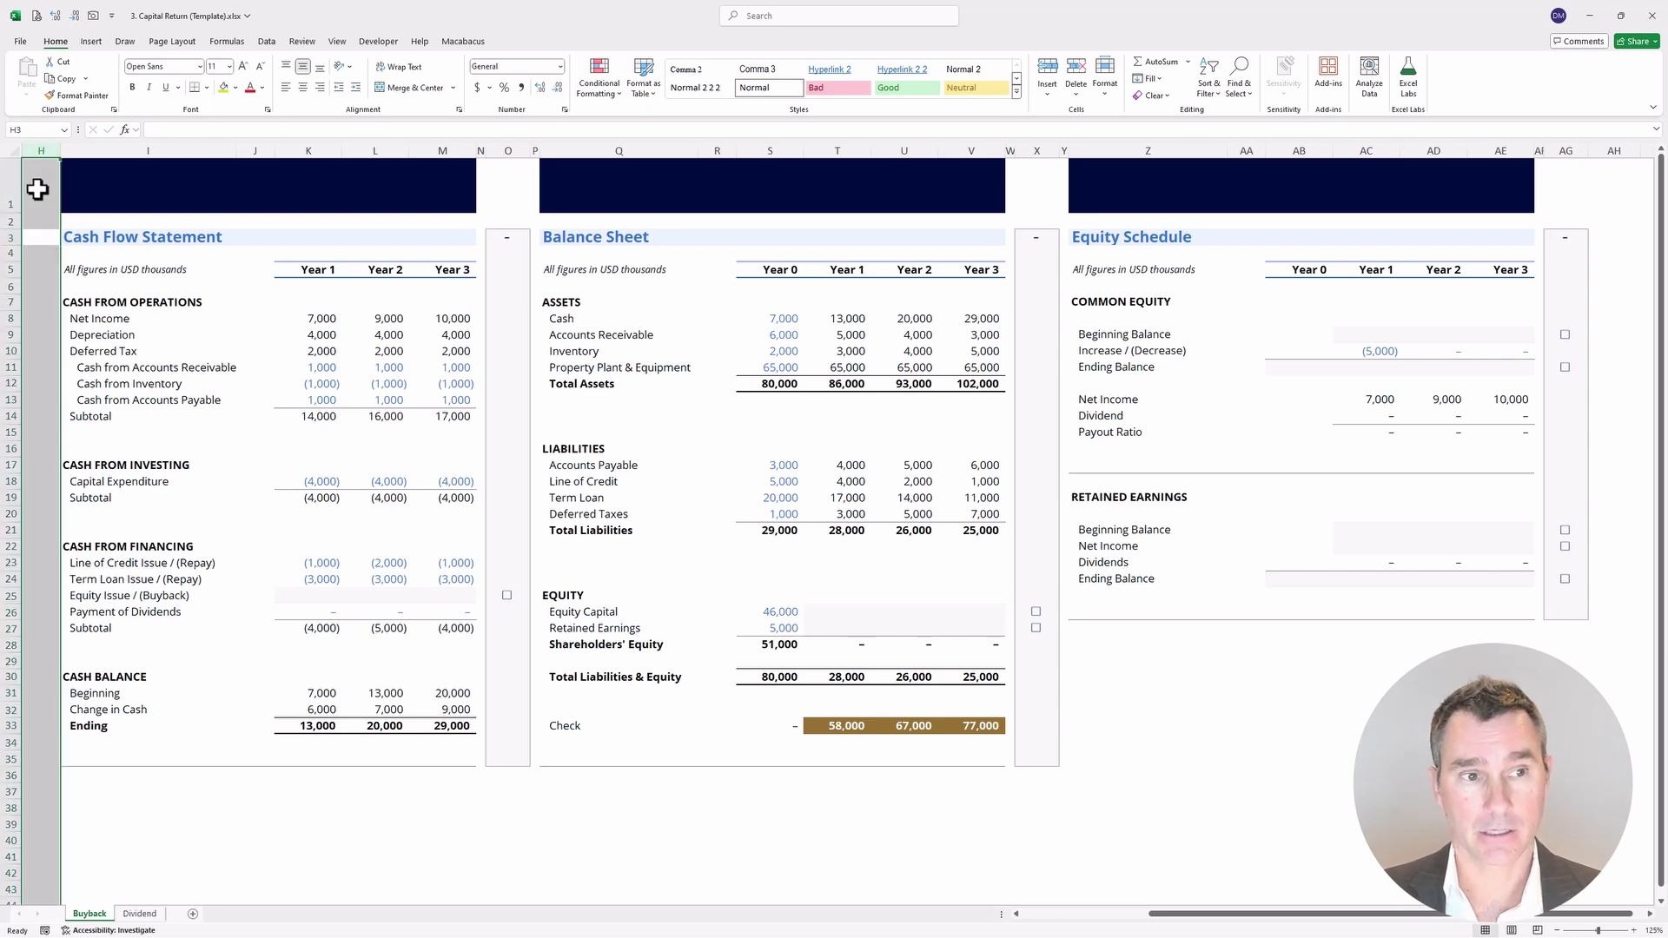
key("shift+BackSpace")
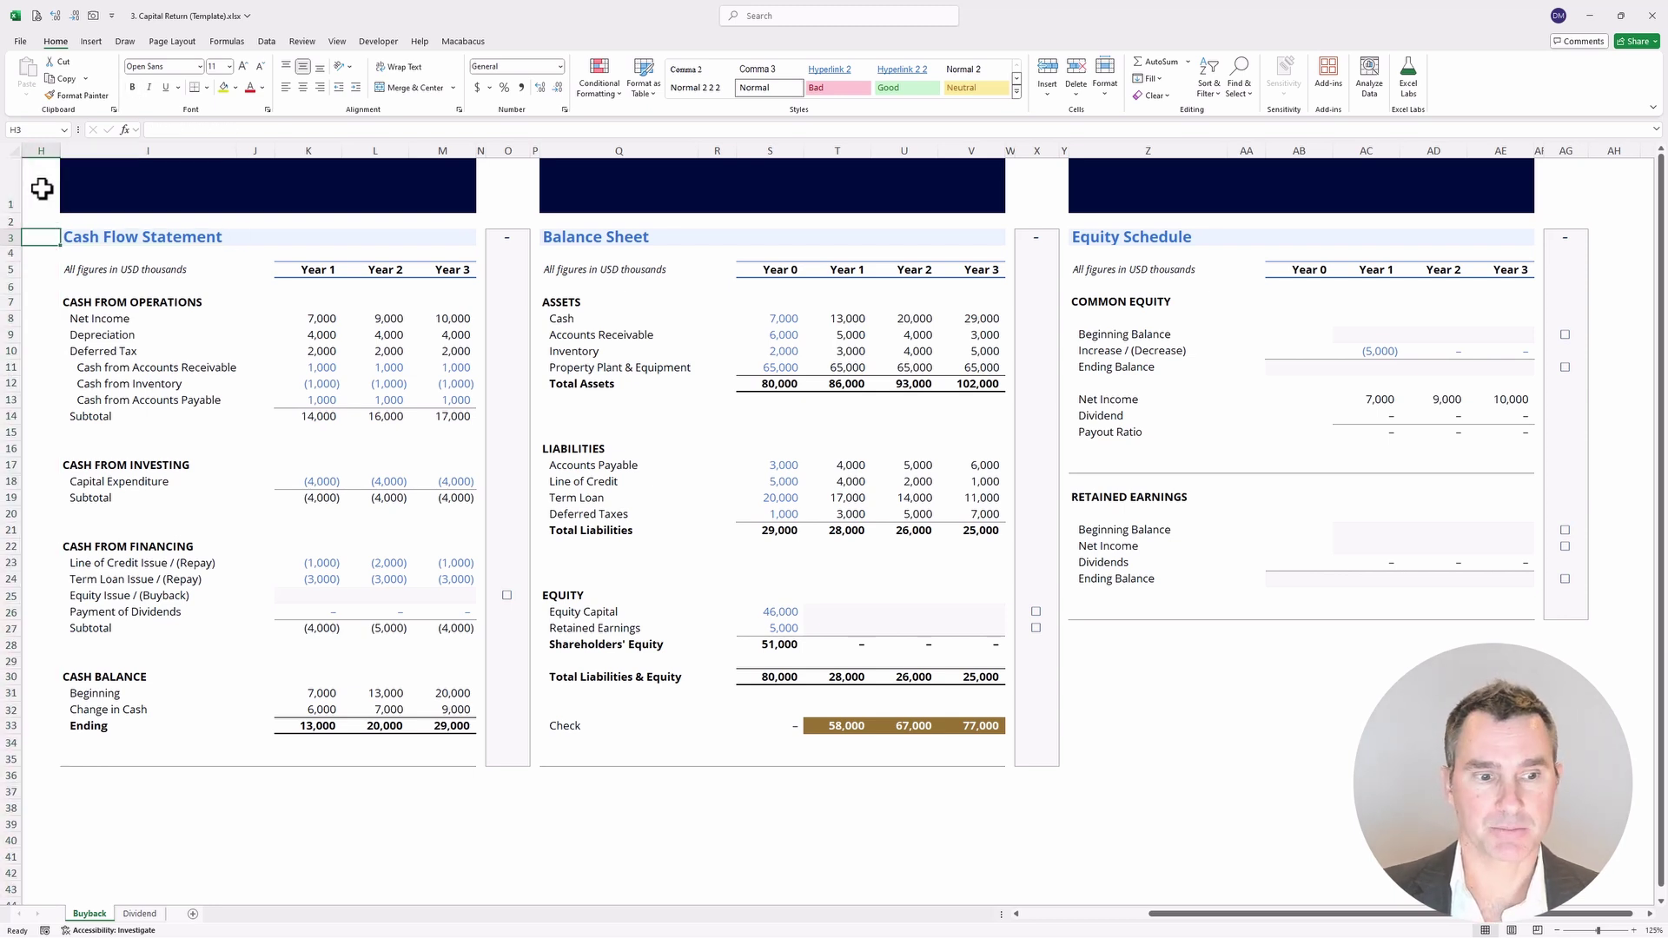
key("ctrl+Right")
key("ctrl+Right")
key("ctrl+Right")
key("ctrl+Right")
key("ctrl+Right")
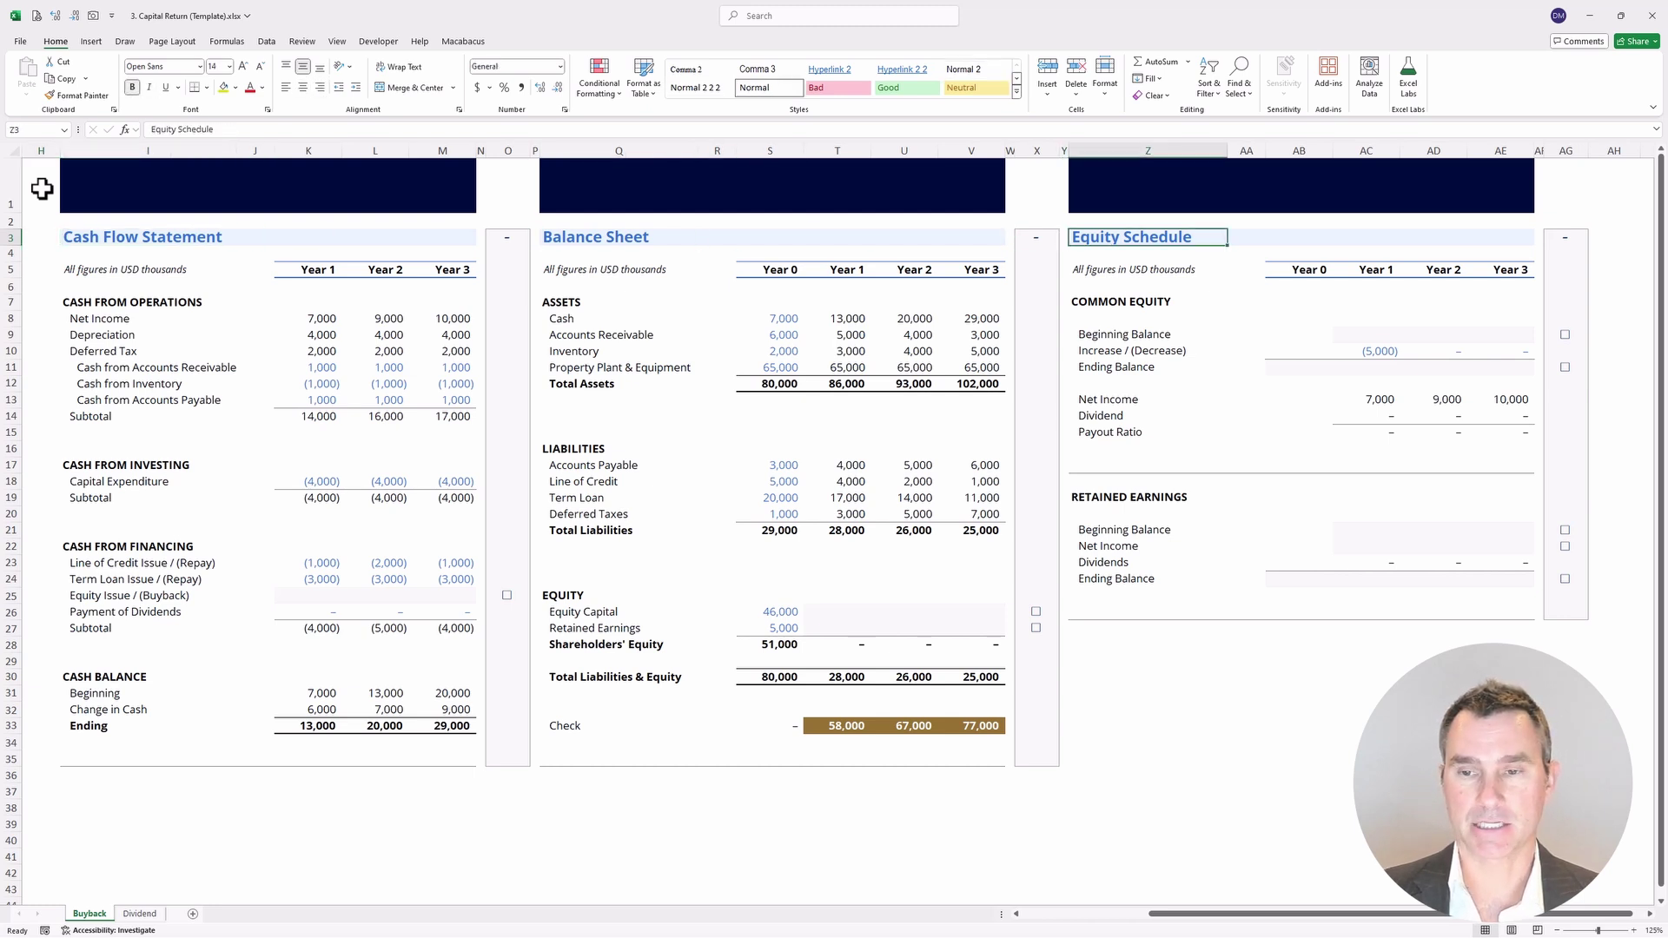
key("Down")
key("Down")
key("Down")
key("Down")
key("Down")
key("Down")
key("Down")
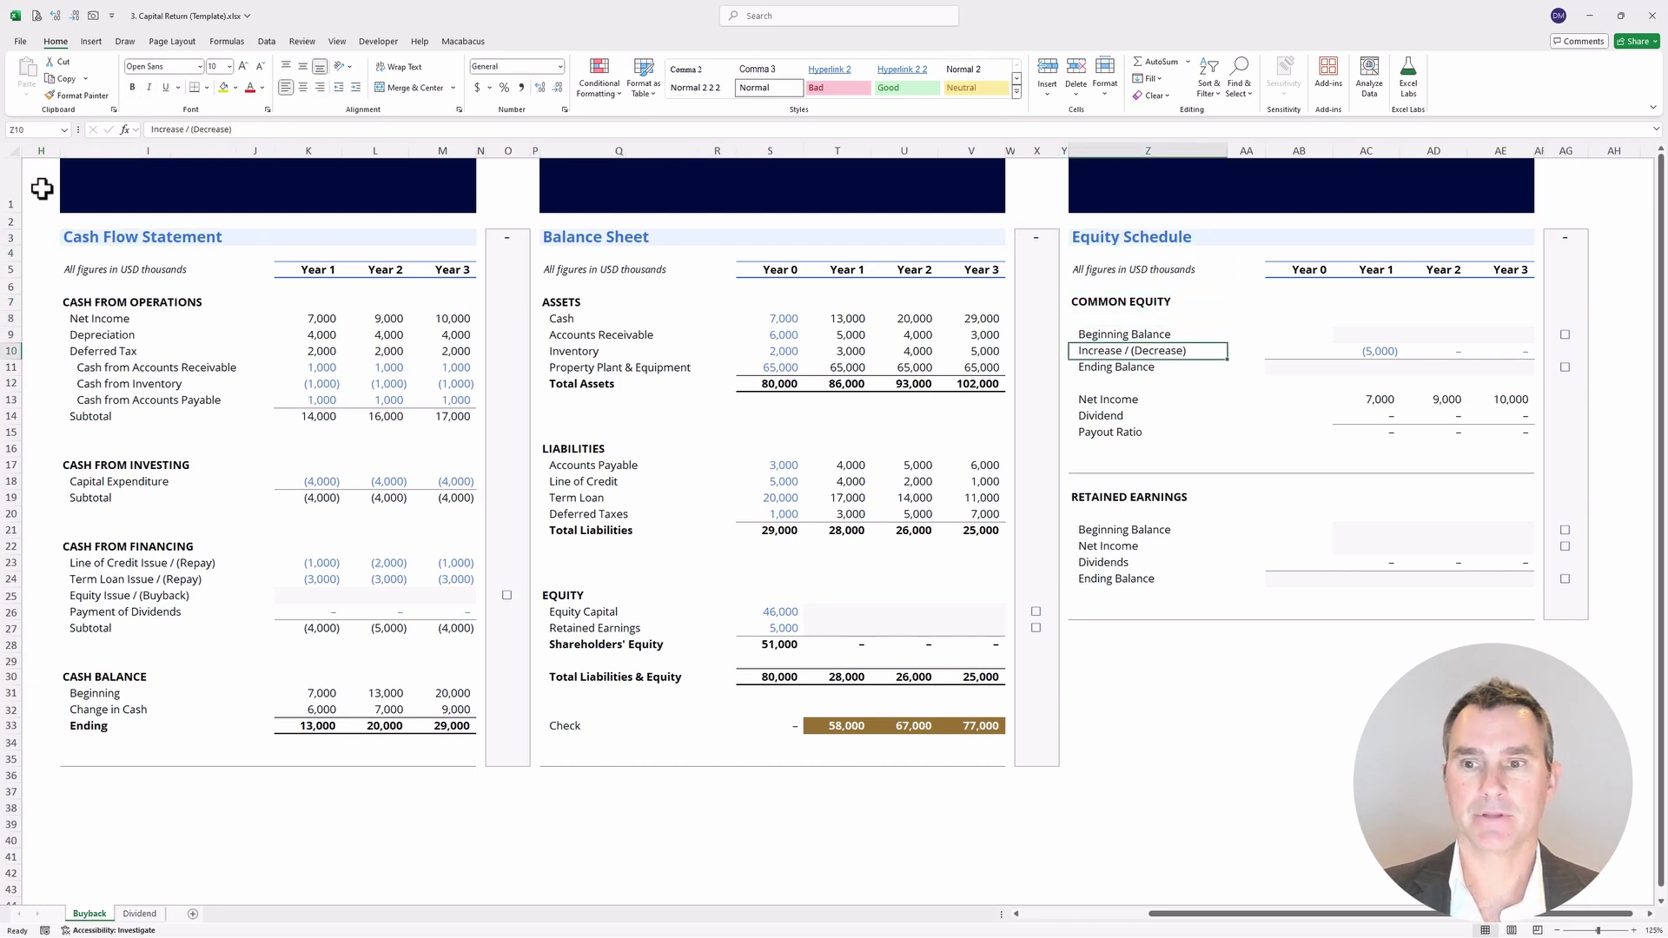
key("shift+Right")
key("shift+Right")
key("shift+Right")
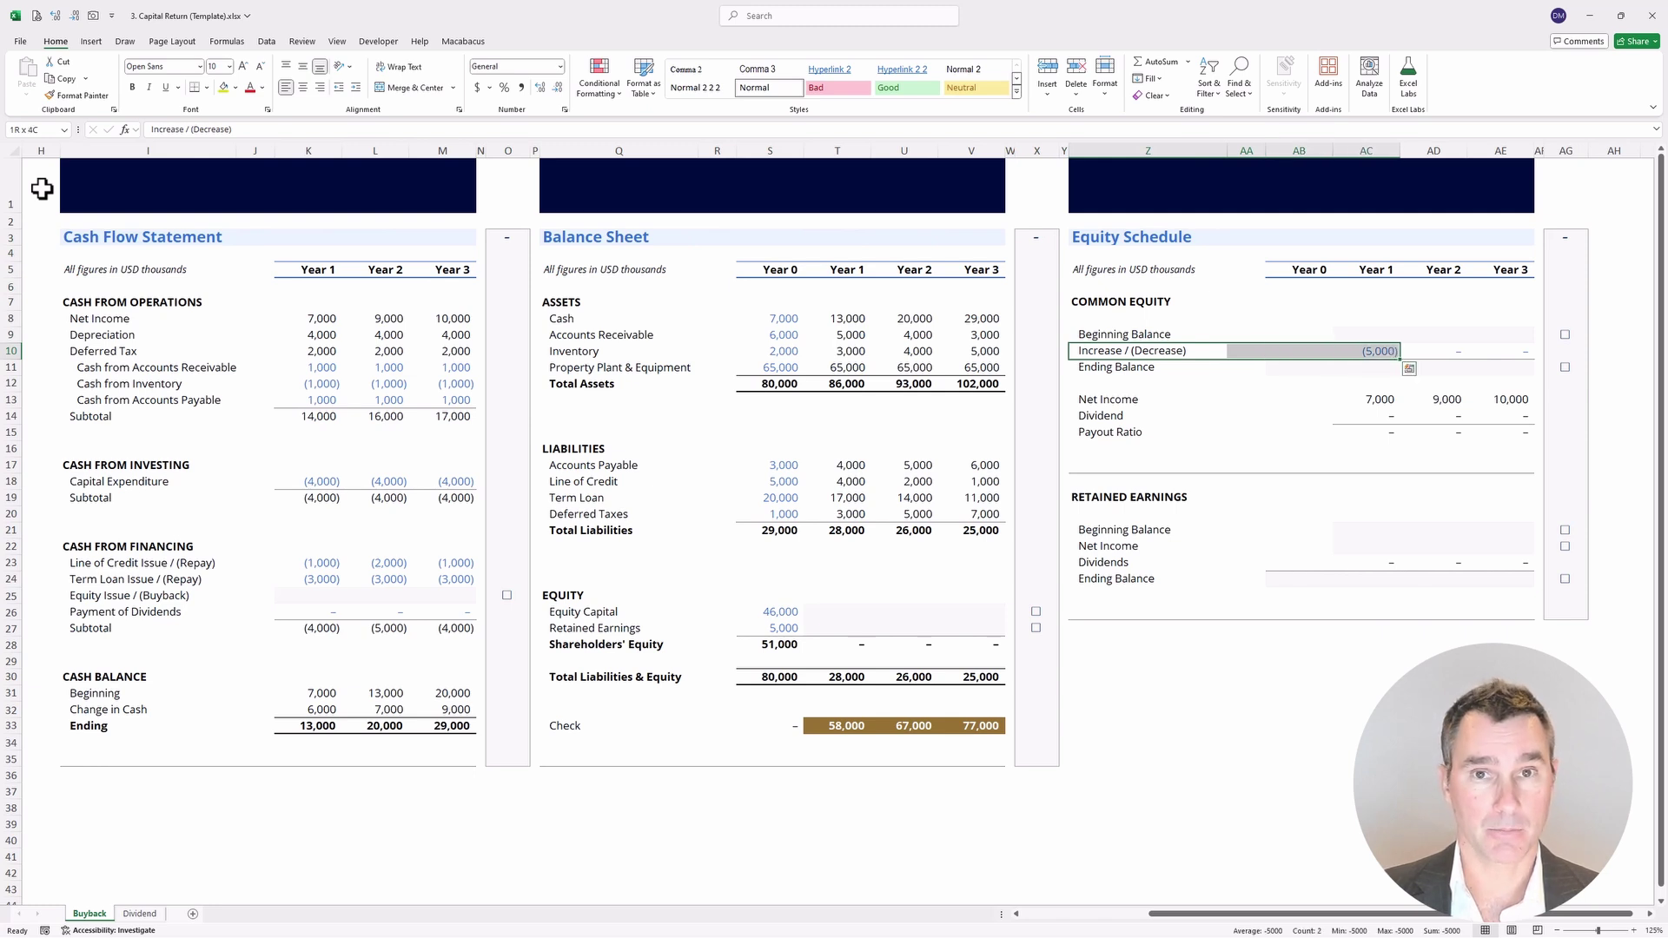
key("Down")
key("Right")
key("Right")
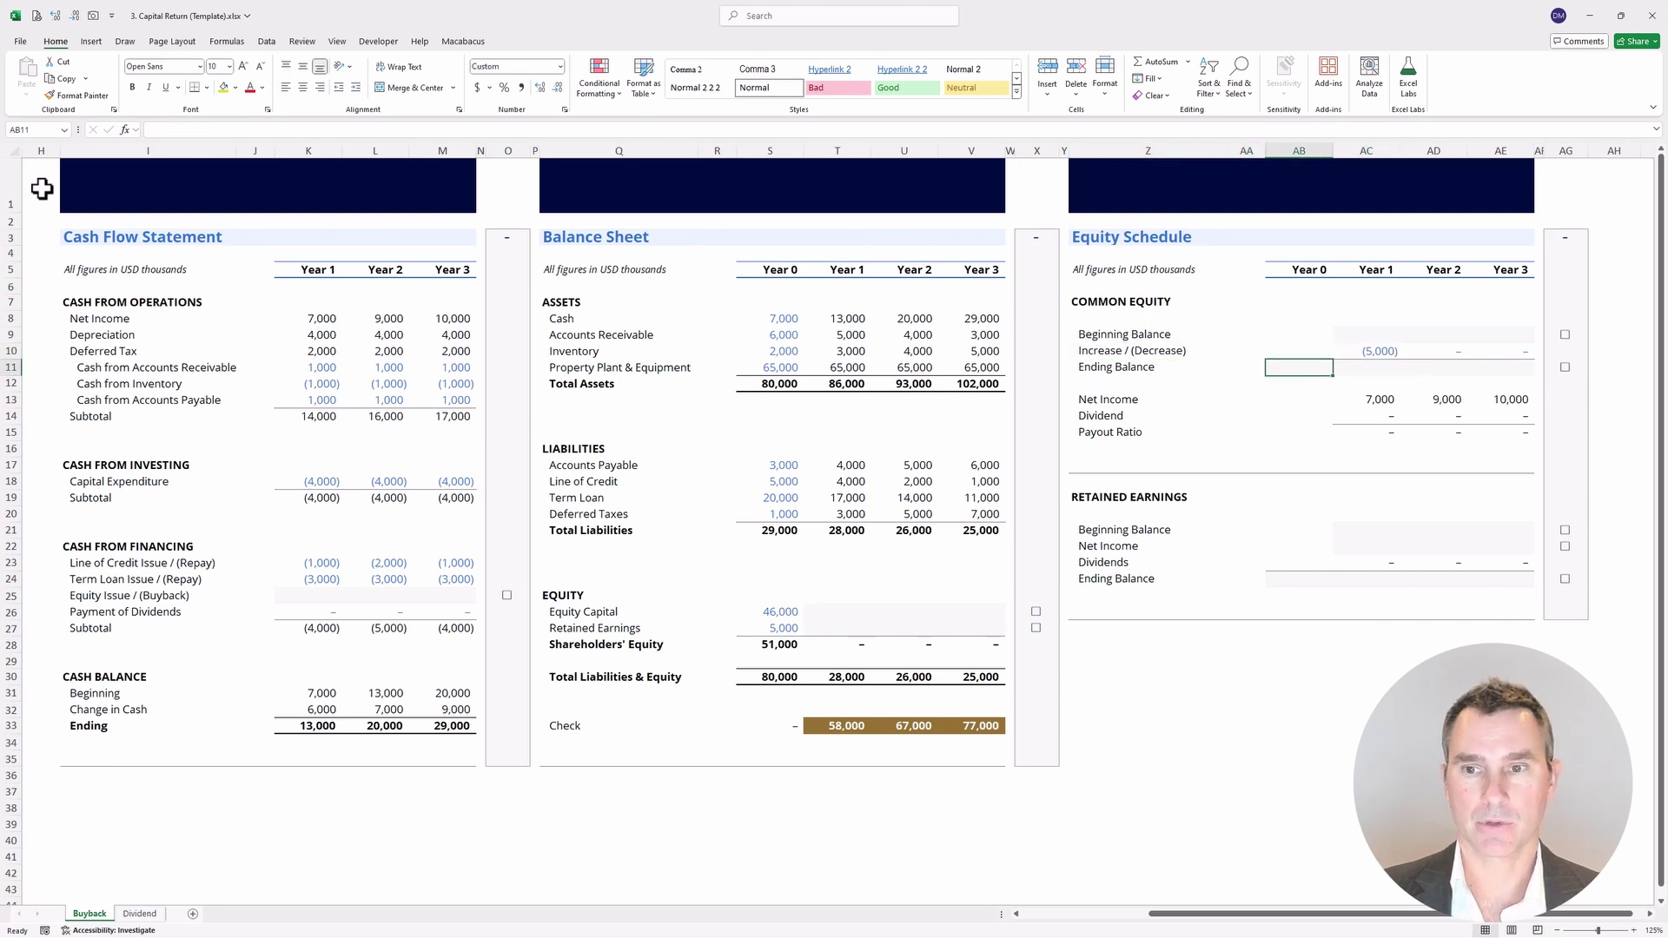
key("Down")
key("shift+Up")
key("shift+Down")
key("shift+Up")
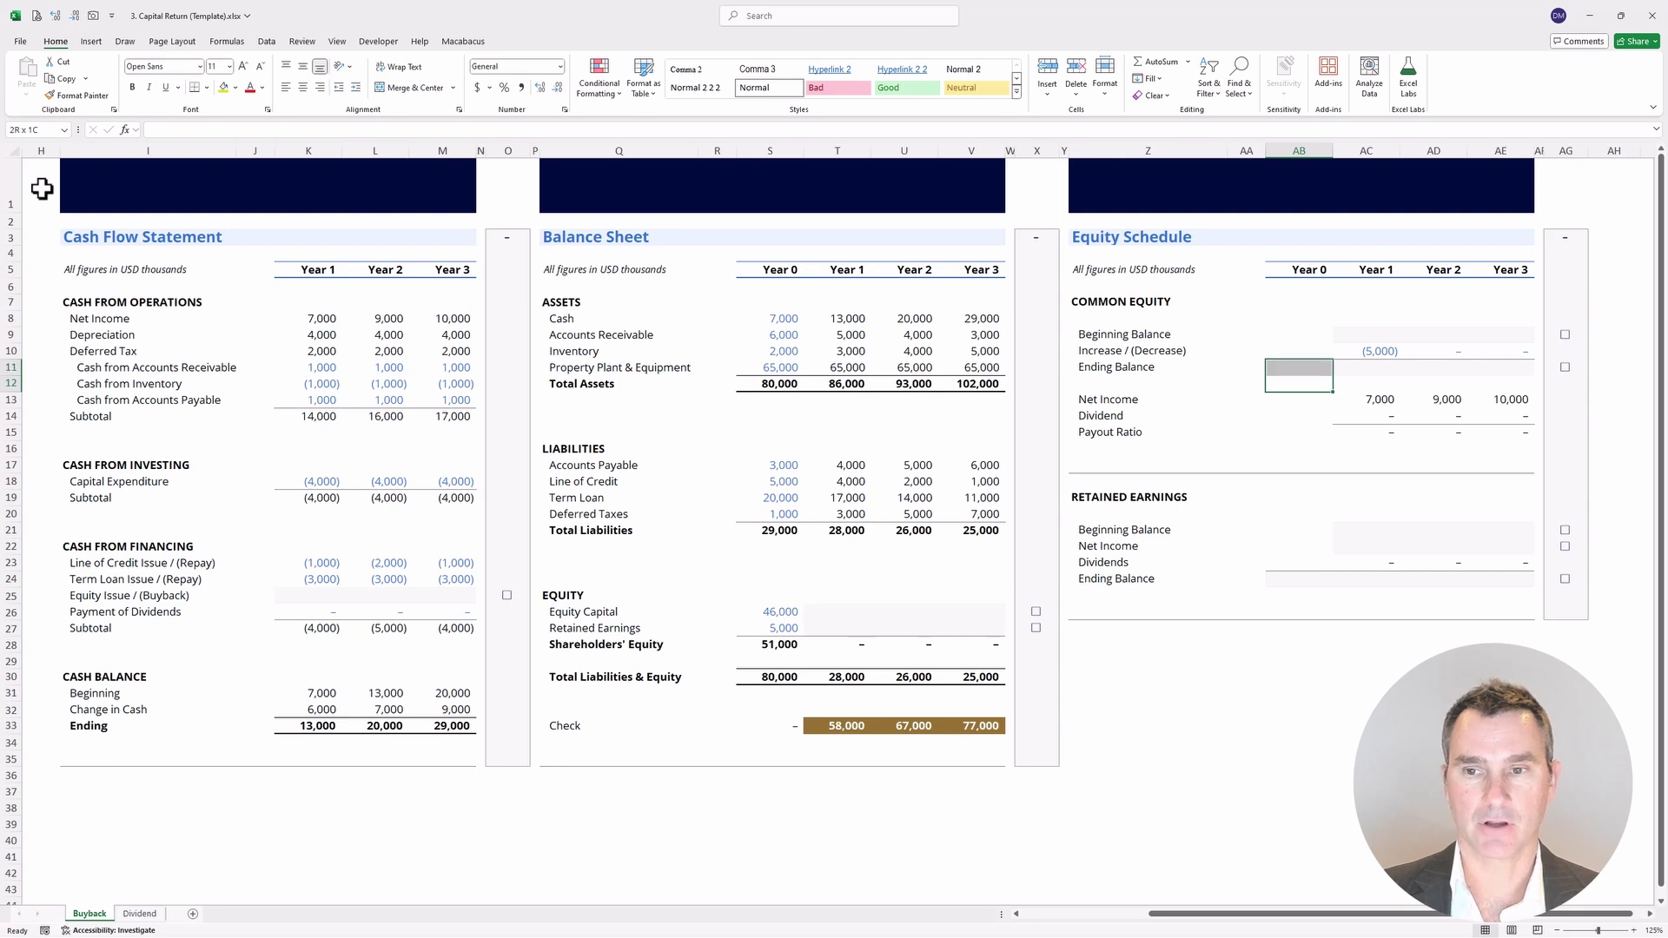
key("Up")
key("Up")
key("Up")
key("Up")
key("Right")
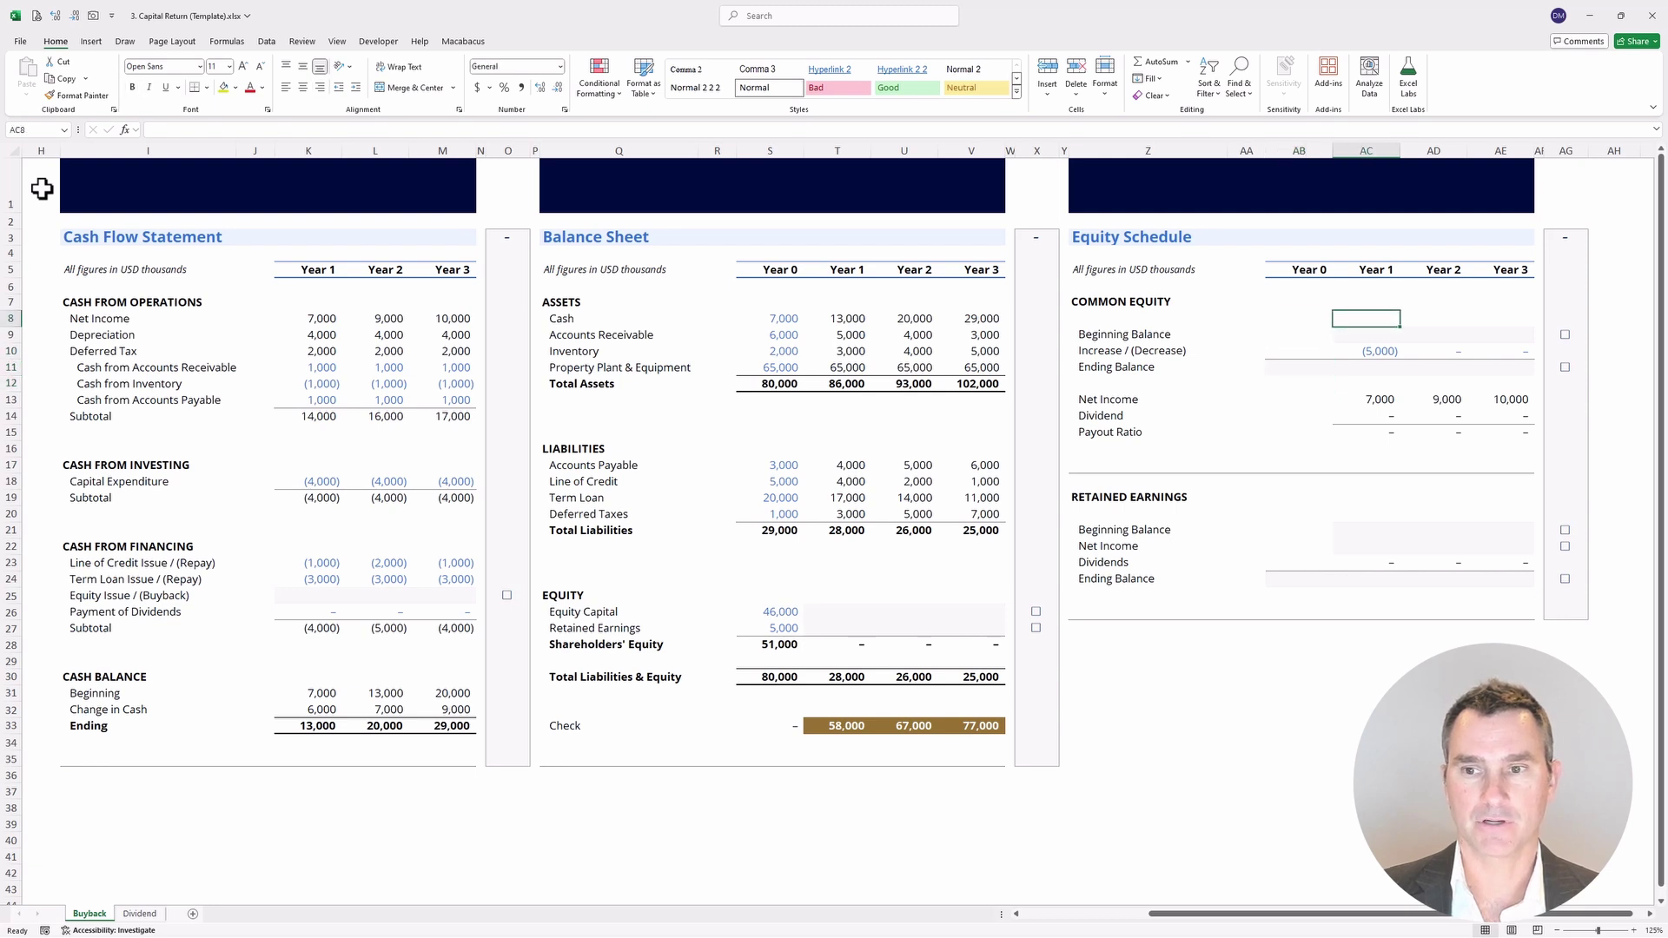
key("shift+Down")
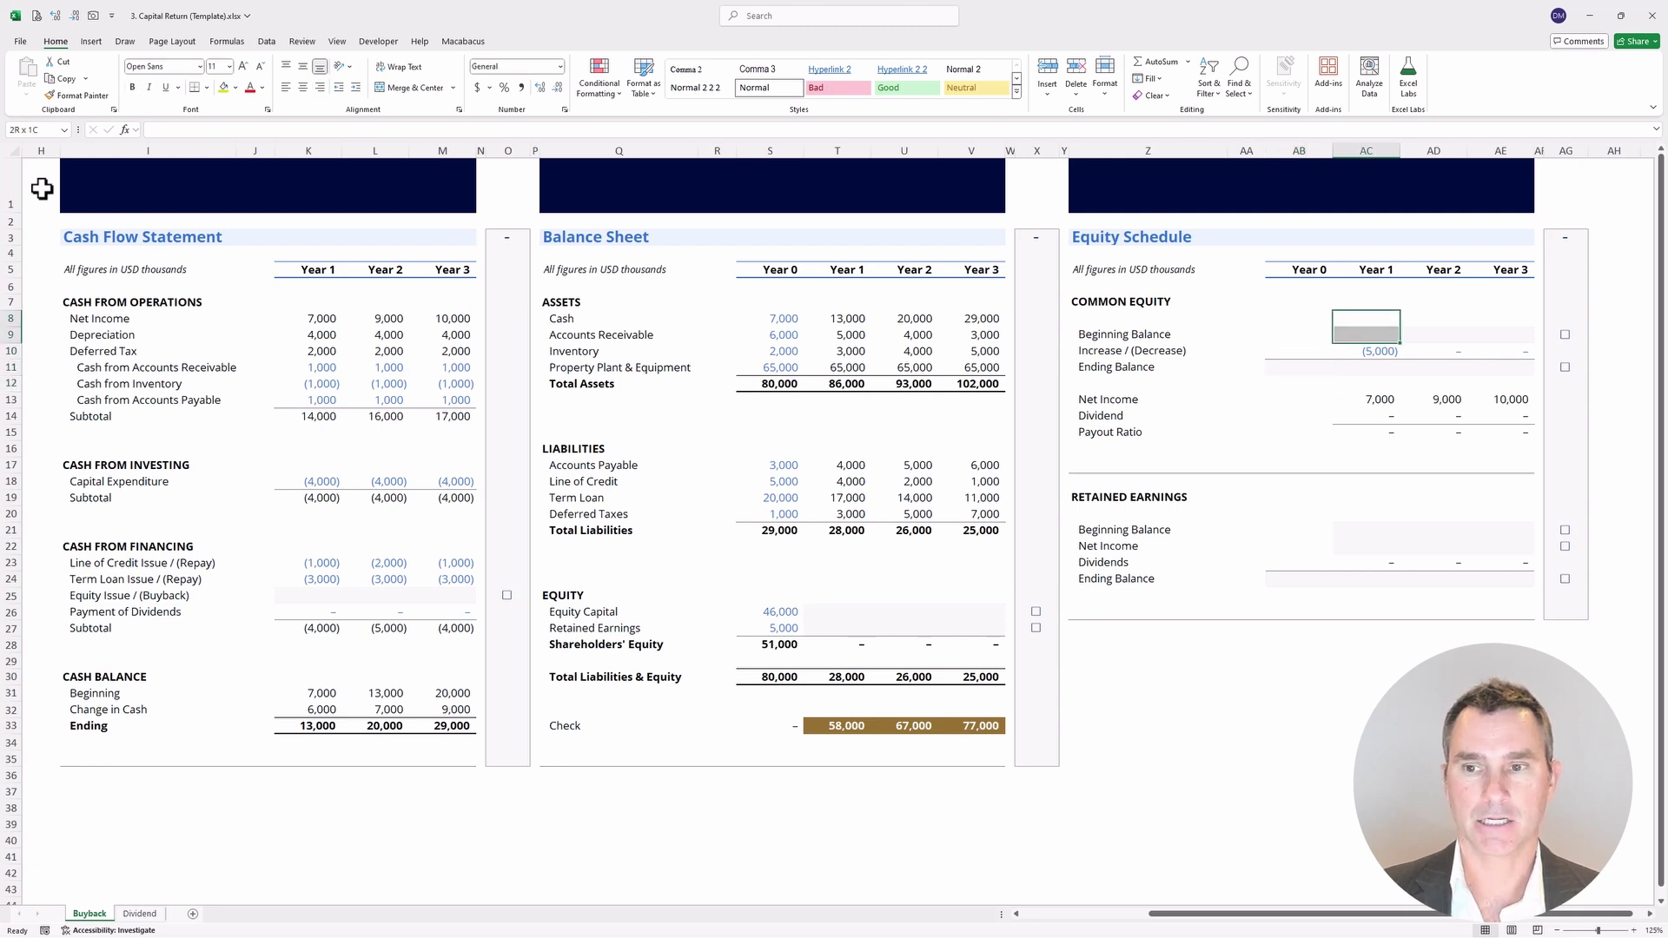
key("shift+Down")
key("shift+Down")
key("shift+Right")
key("shift+Right")
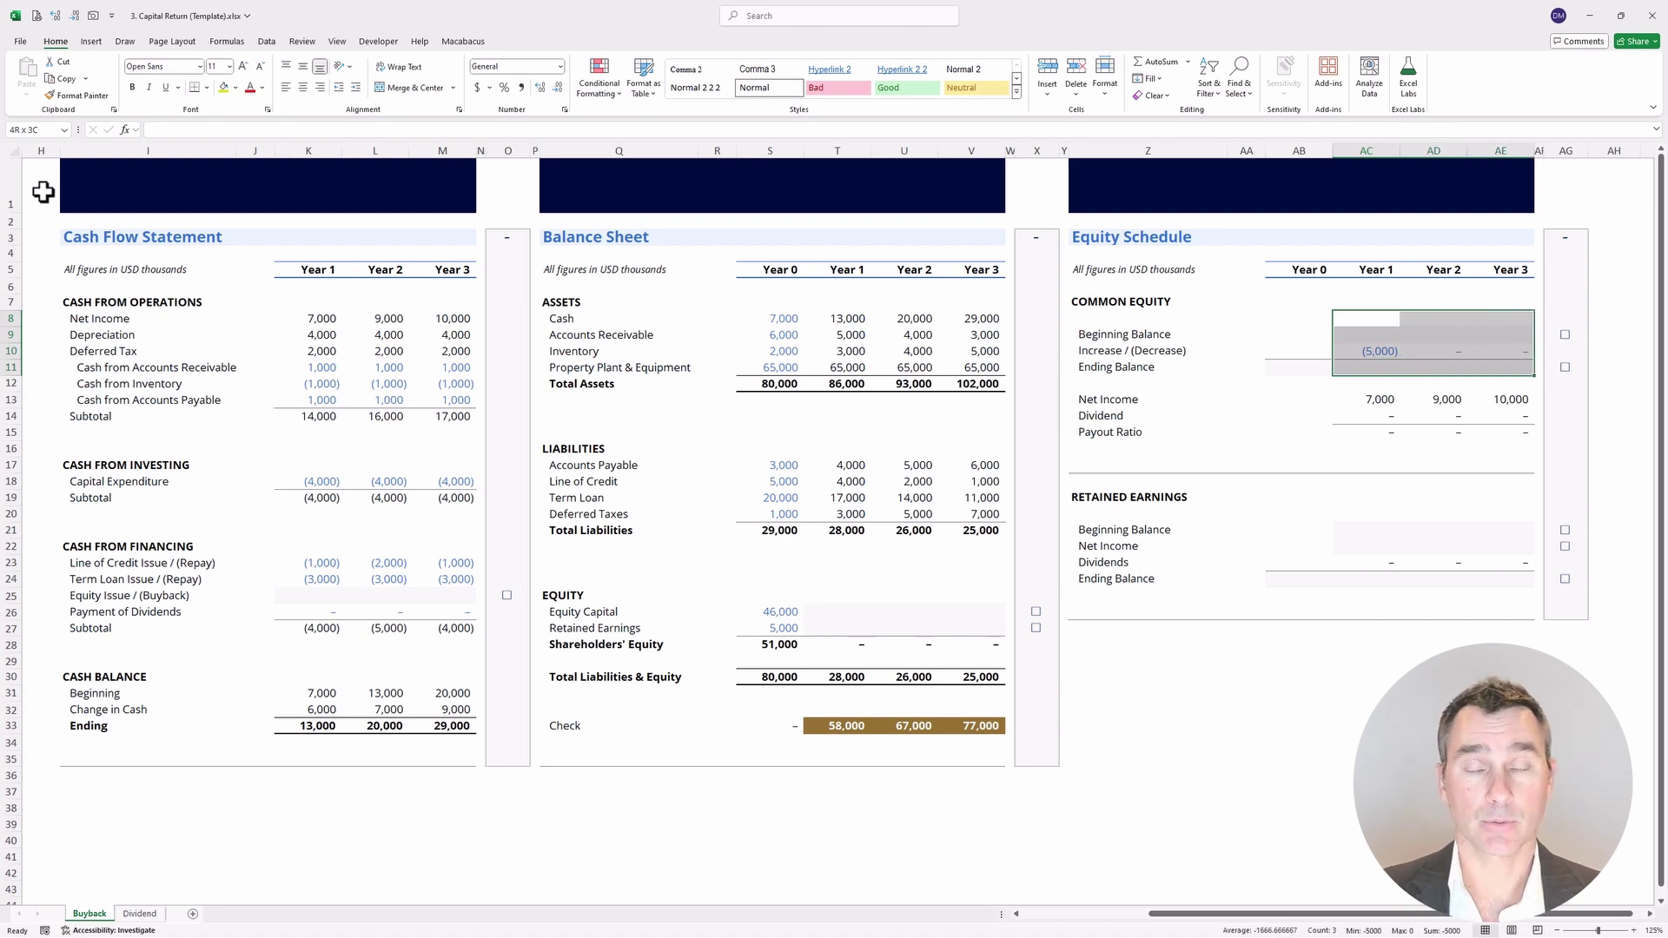
Inspect the Year 0 dividends and the Year 1 retained earnings beginning and ending balance cells.
key("Down")
key("Down")
key("Down")
key("Down")
key("Down")
key("Down")
key("Down")
key("Down")
key("Down")
key("Down")
key("Down")
key("Down")
key("Down")
key("Down")
key("Down")
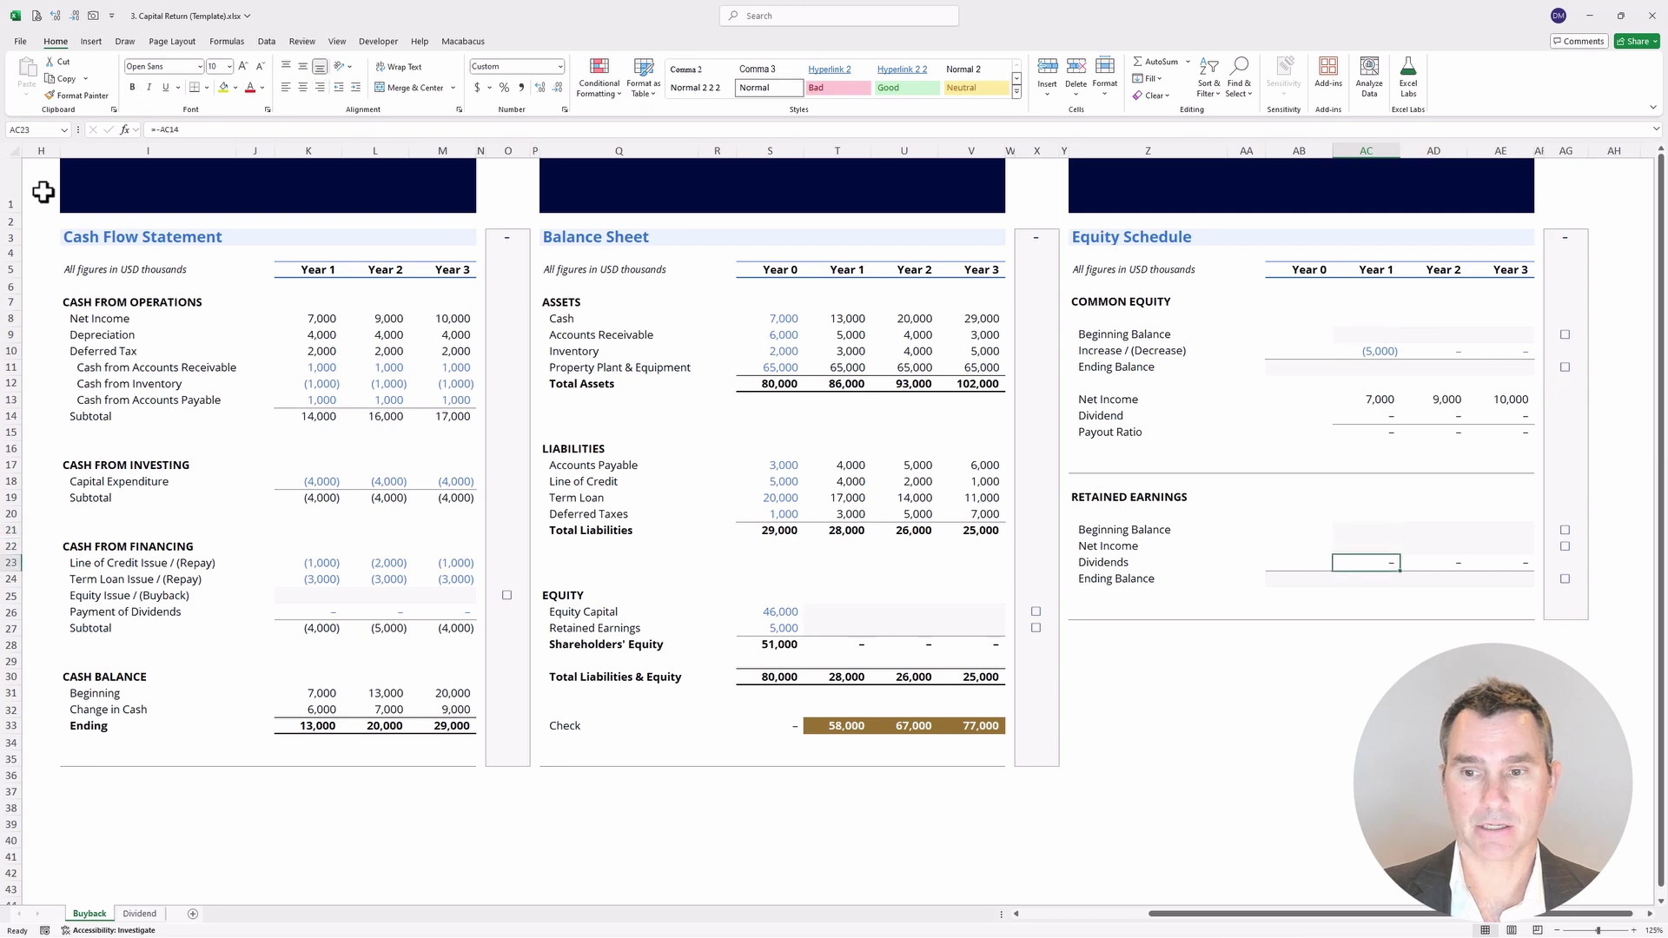
key("Left")
key("shift+Down")
key("shift+Up")
key("shift+Down")
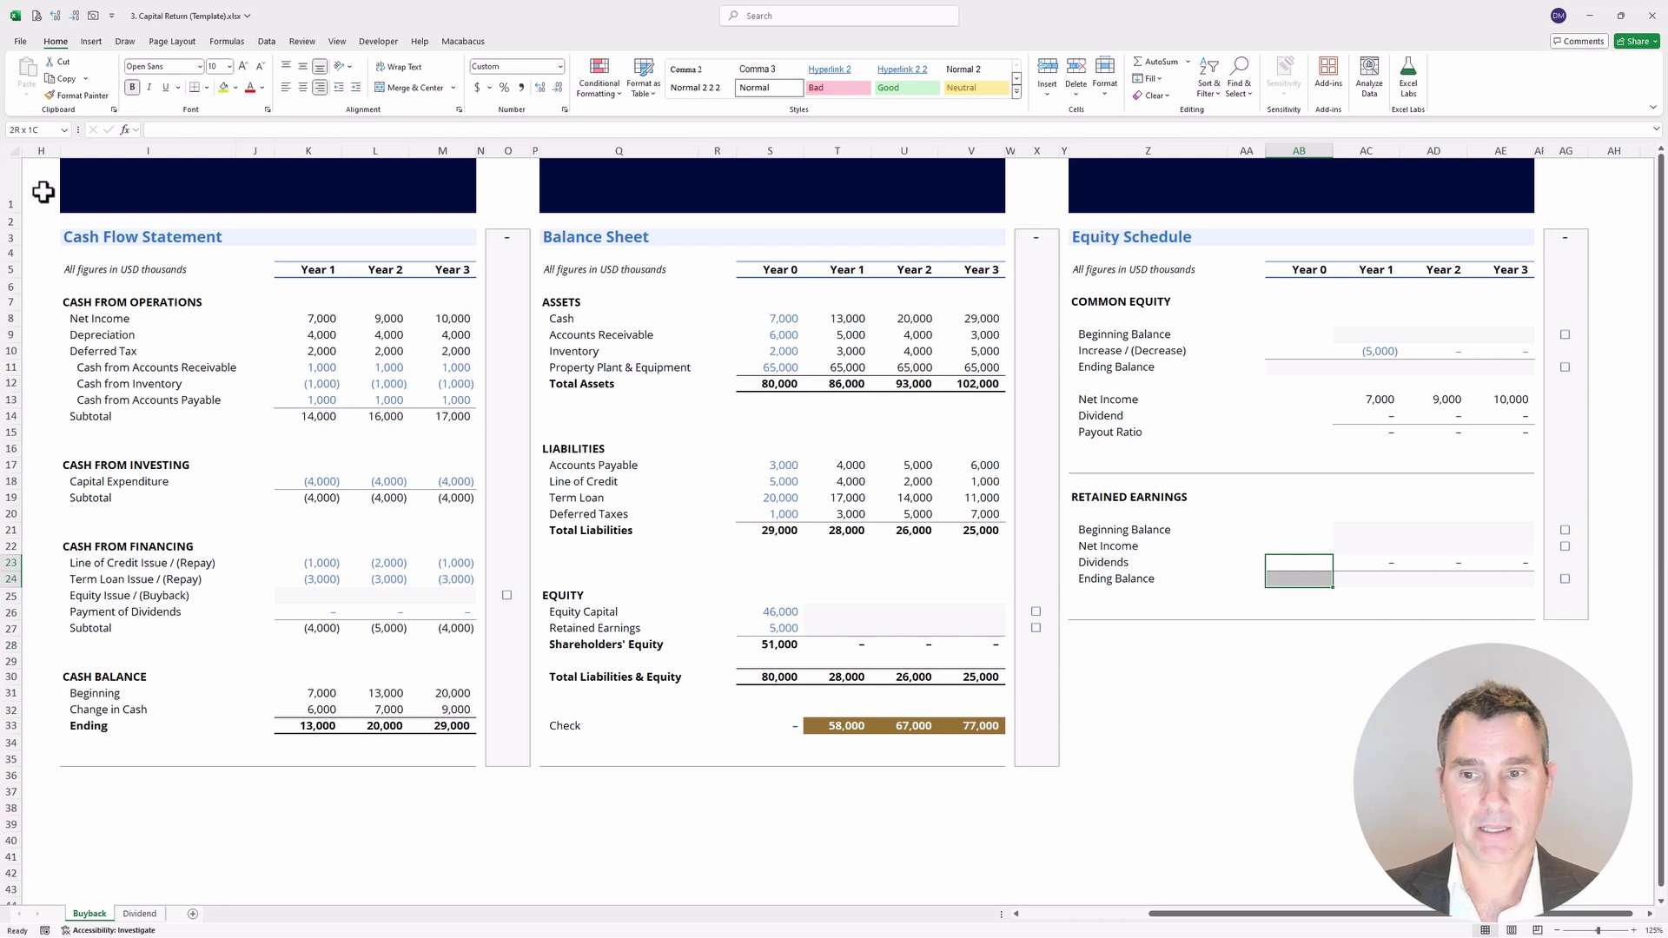
key("Up")
key("Up")
key("Up")
key("Right")
key("shift+Down")
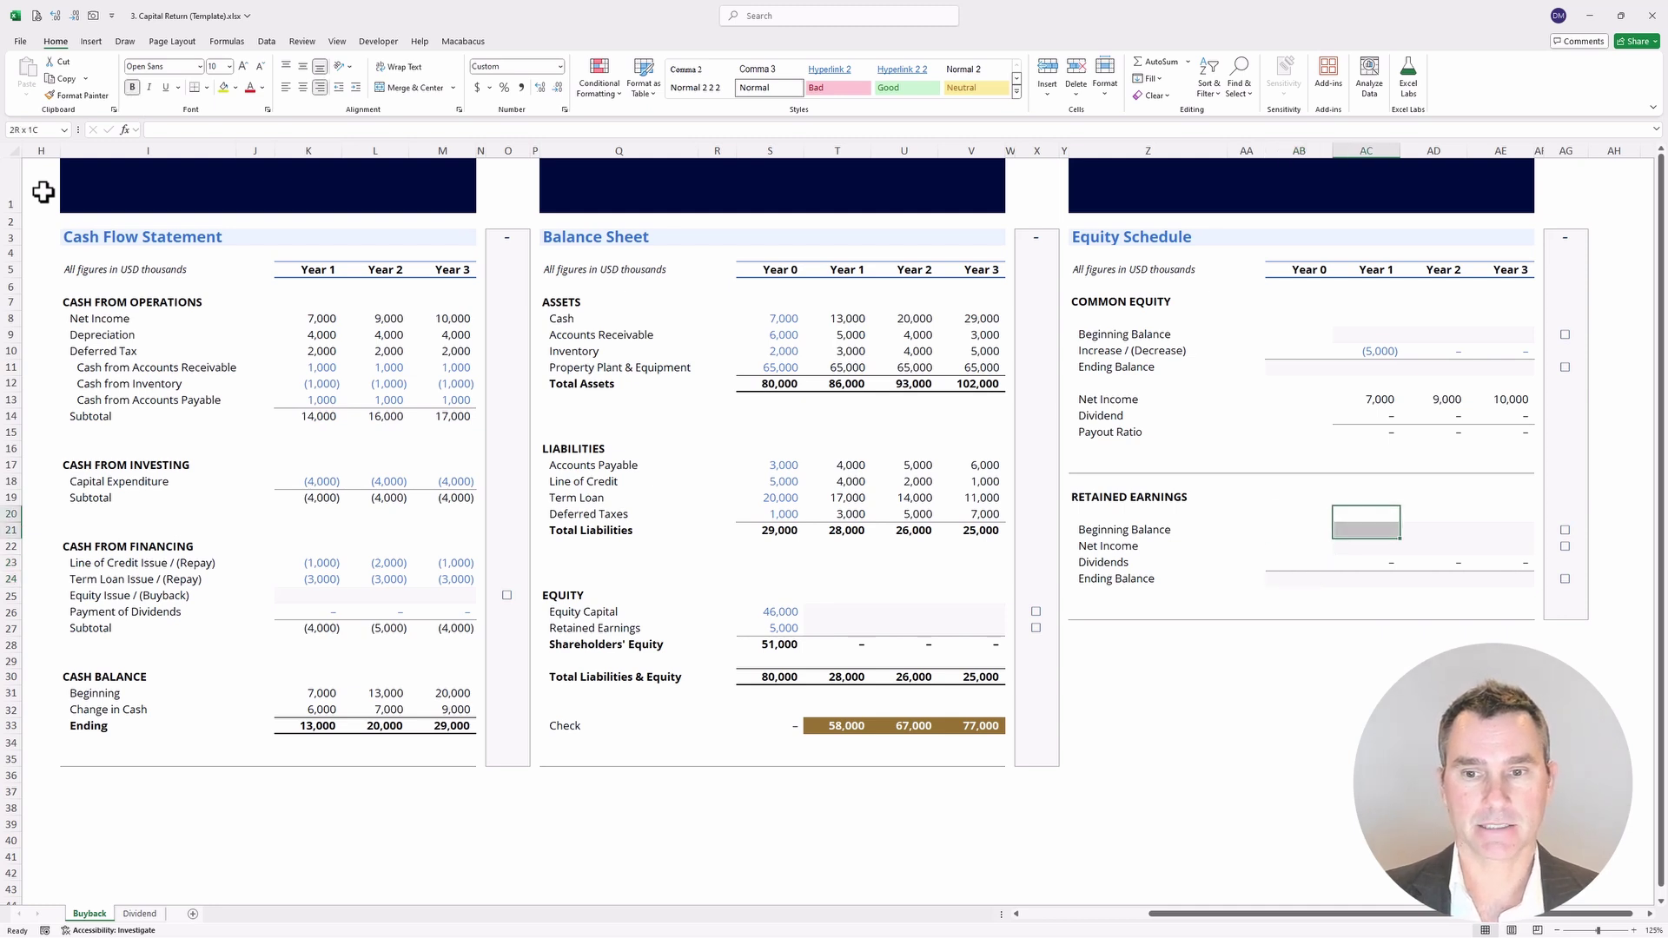
key("shift+Down")
key("Down")
key("Down")
key("Down")
key("Down")
key("Down")
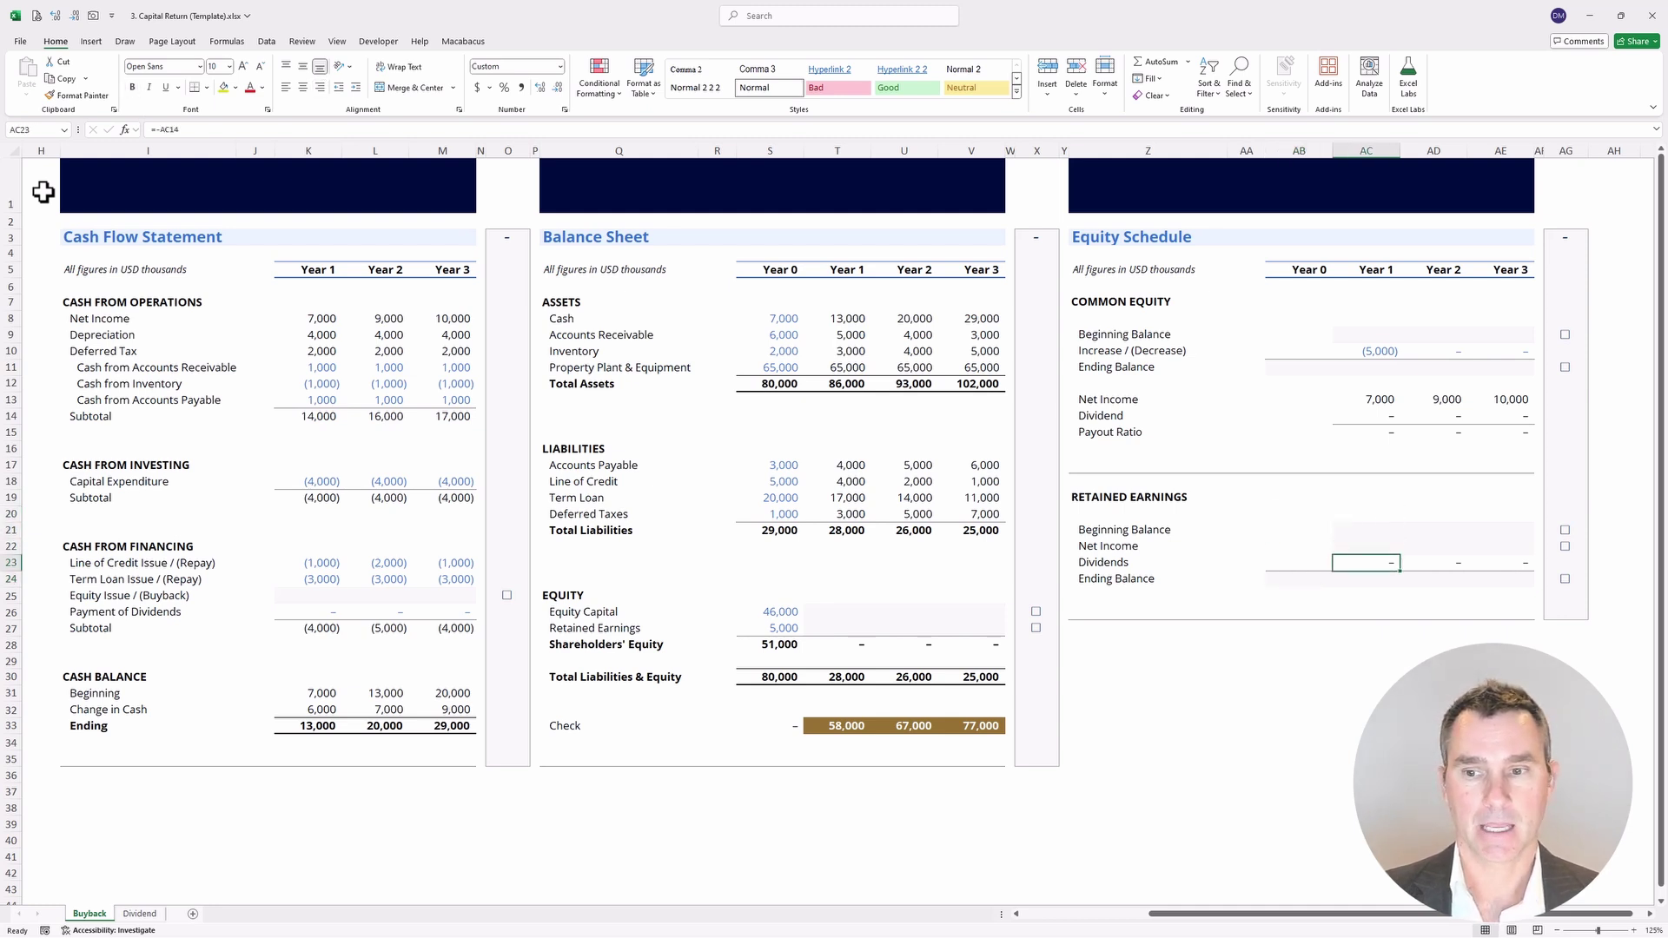
key("shift+Up")
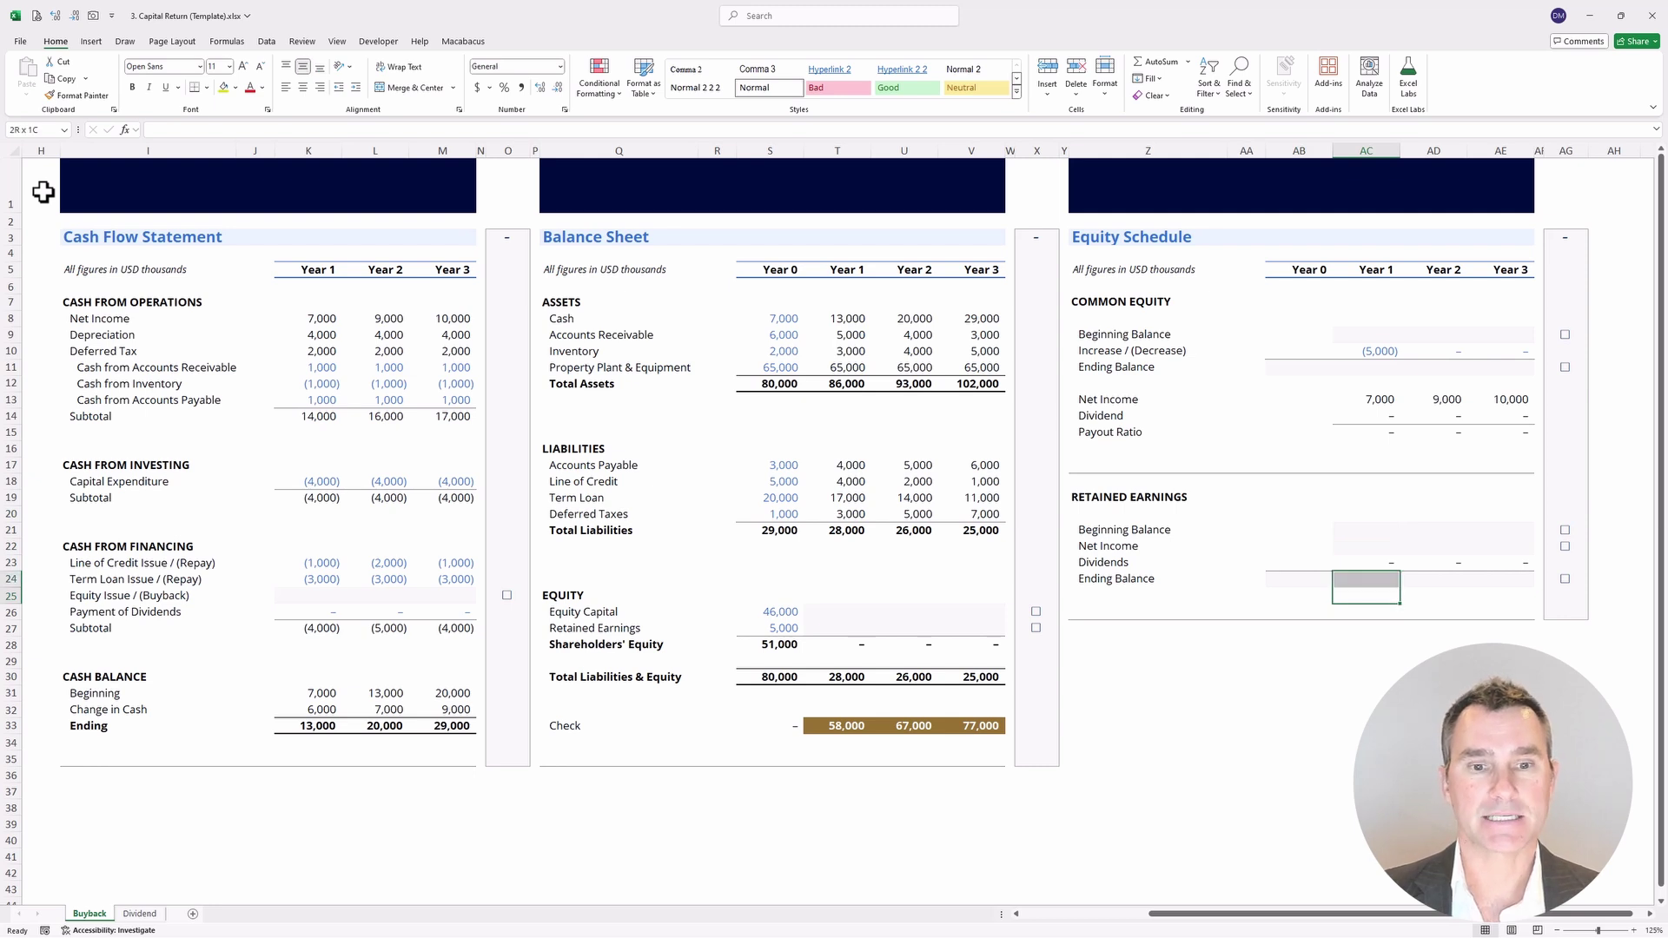
Check the empty Equity Issue / (Buyback) cells and the nonzero balance sheet Check values for Years 1–3.
key("ctrl+Left")
key("ctrl+Left")
key("ctrl+Left")
key("ctrl+Left")
key("ctrl+Left")
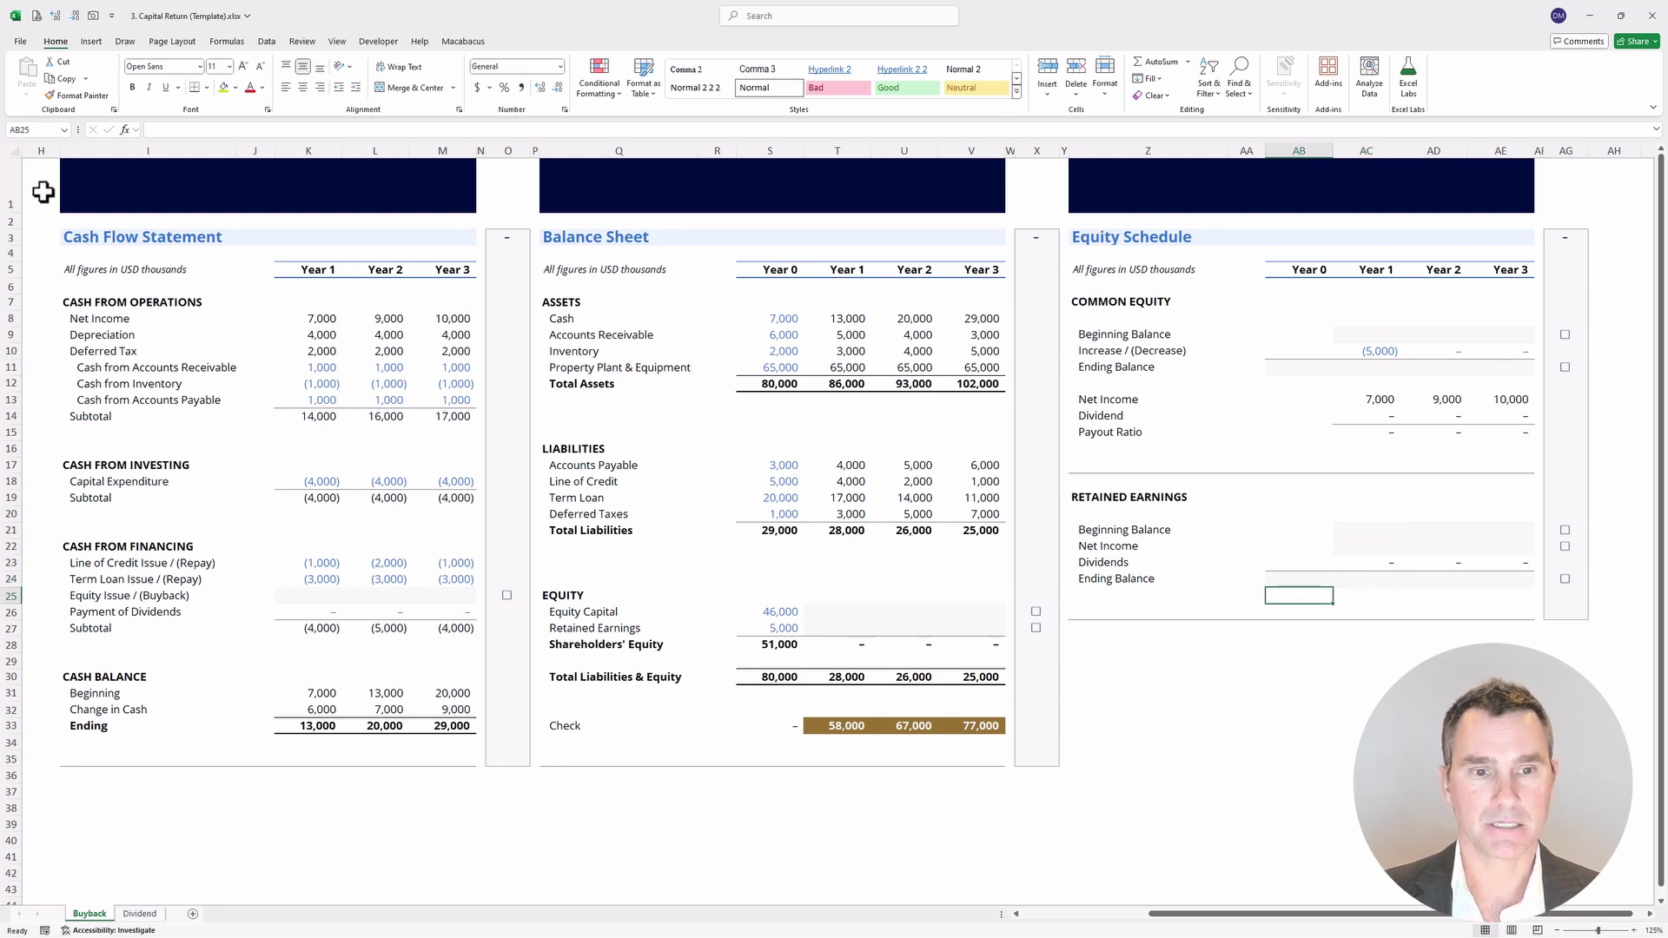
key("shift+Right")
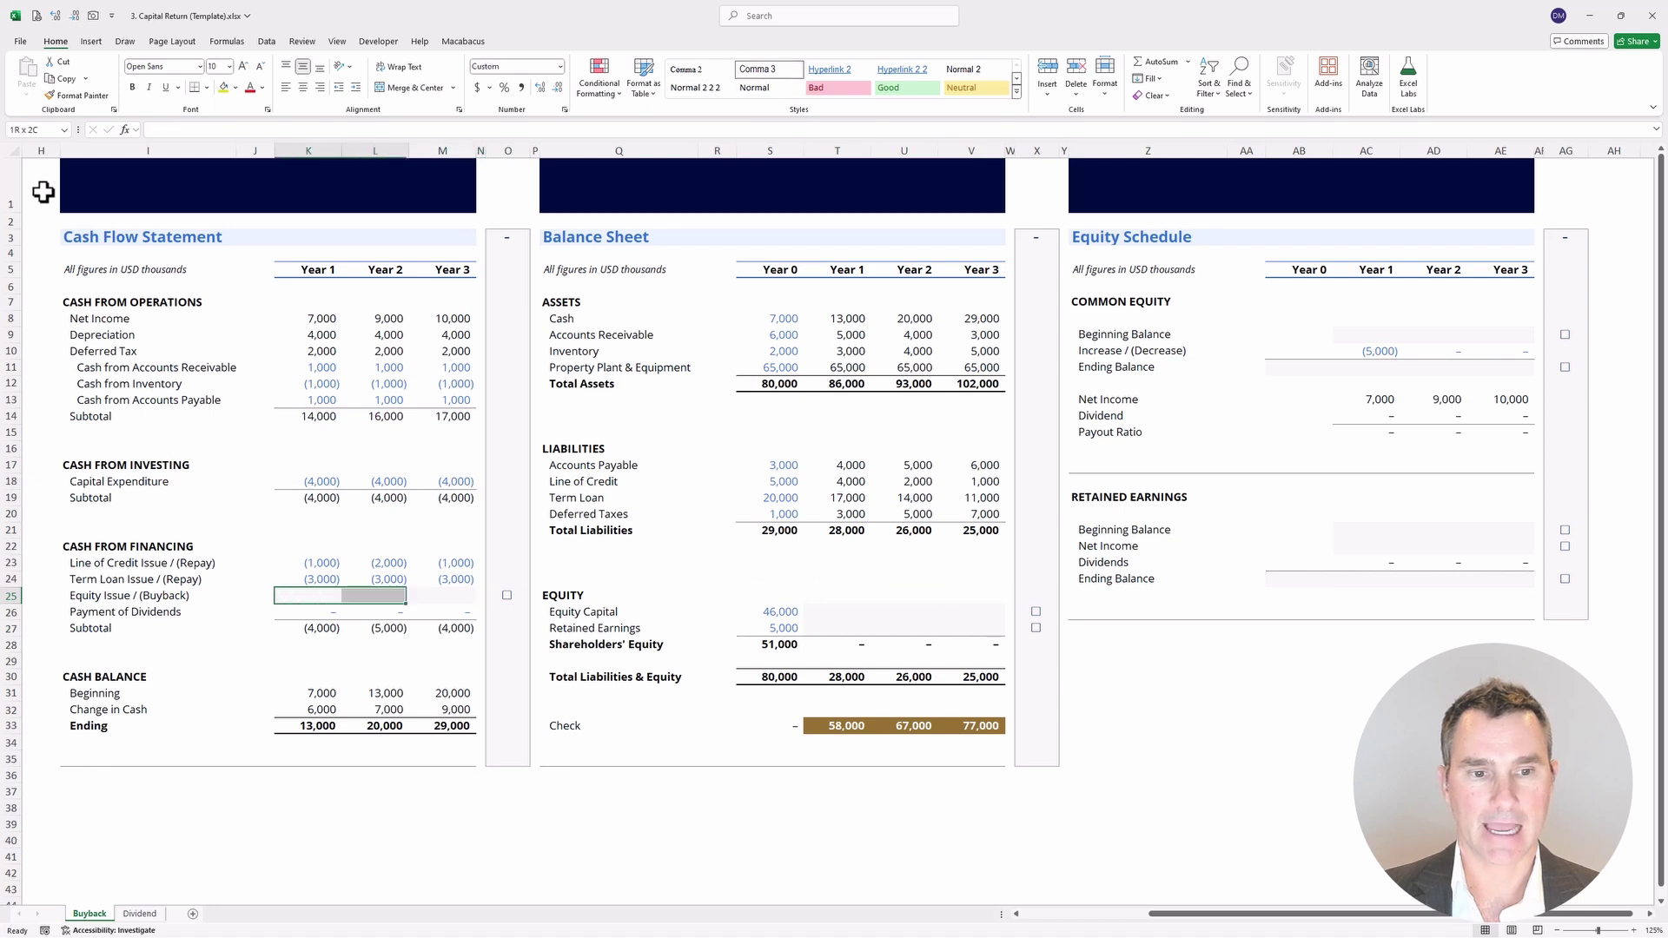
key("shift+Right")
key("ctrl+Right")
key("ctrl+Right")
key("Right")
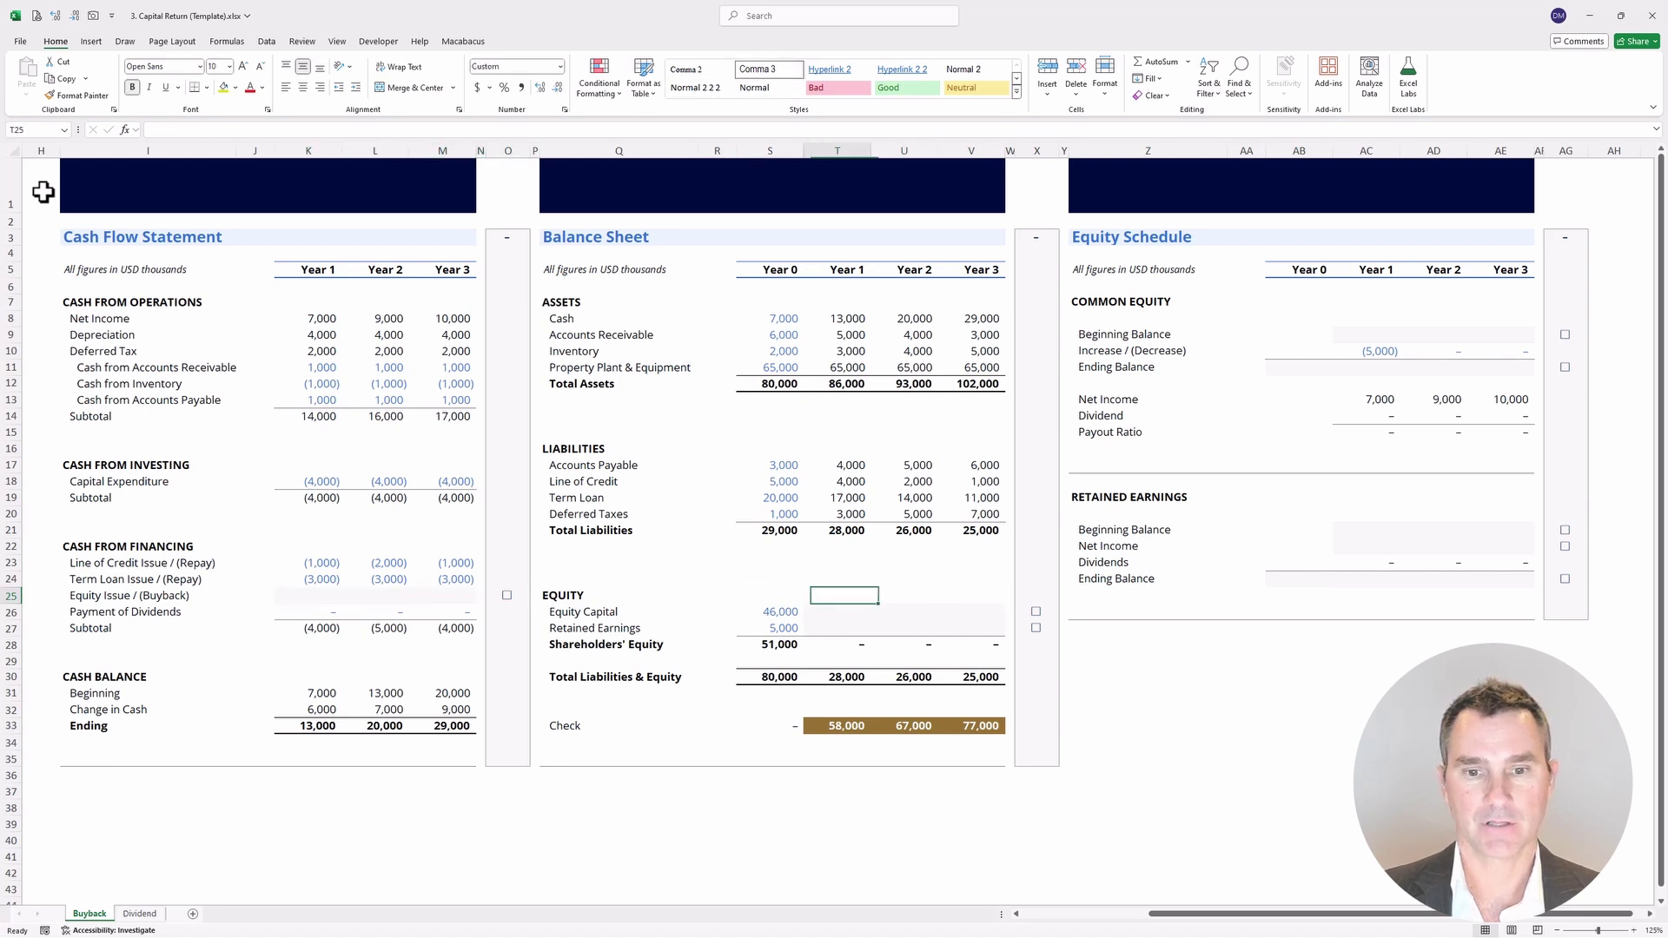
key("Down")
key("Down")
key("Down")
key("Down")
key("Down")
key("Down")
key("Down")
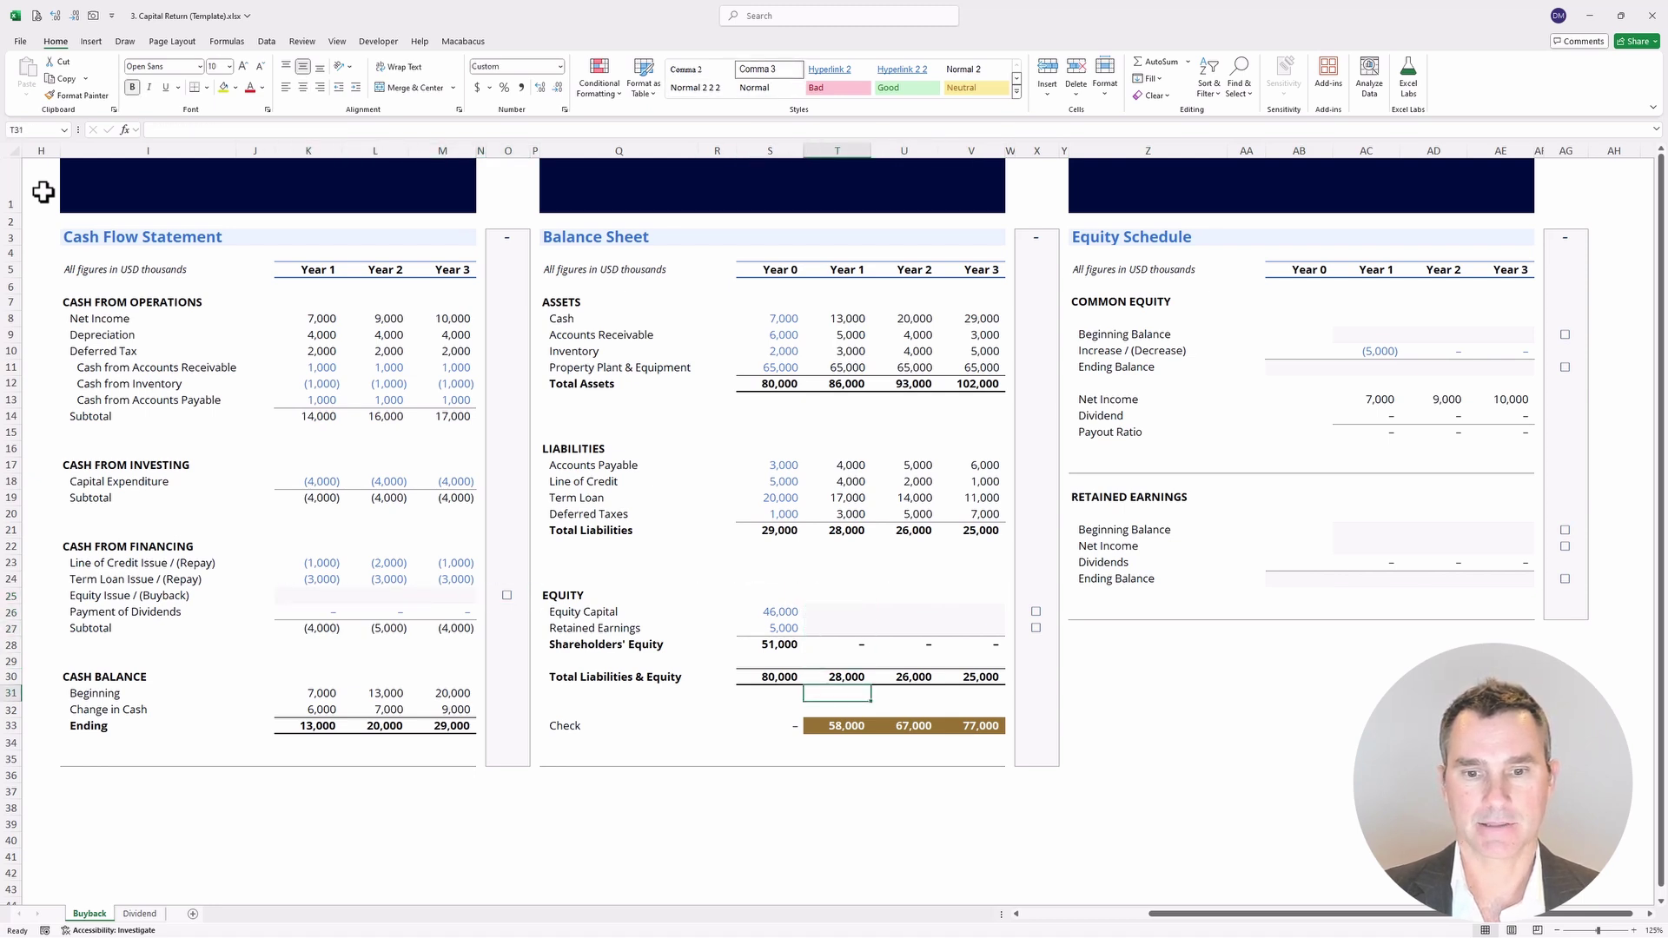
key("shift+Down")
key("shift+Right")
key("shift+Right")
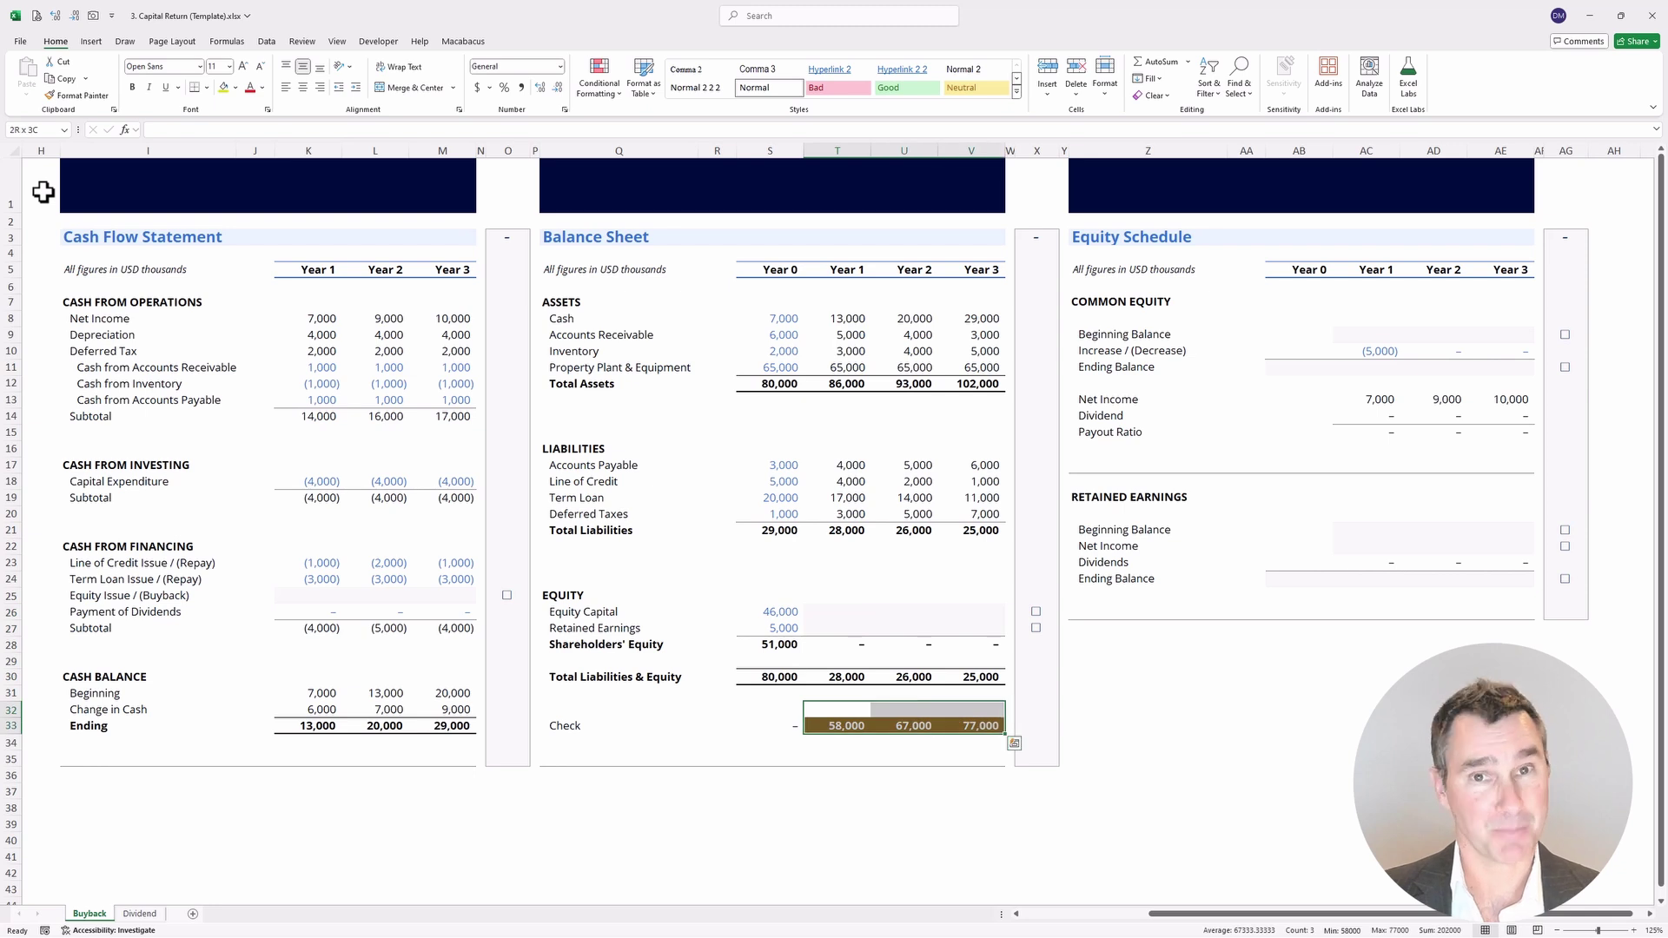
Link the Year 0 common equity Ending Balance to balance sheet Equity Capital of 46,000.
key("ctrl+Up")
key("ctrl+Right")
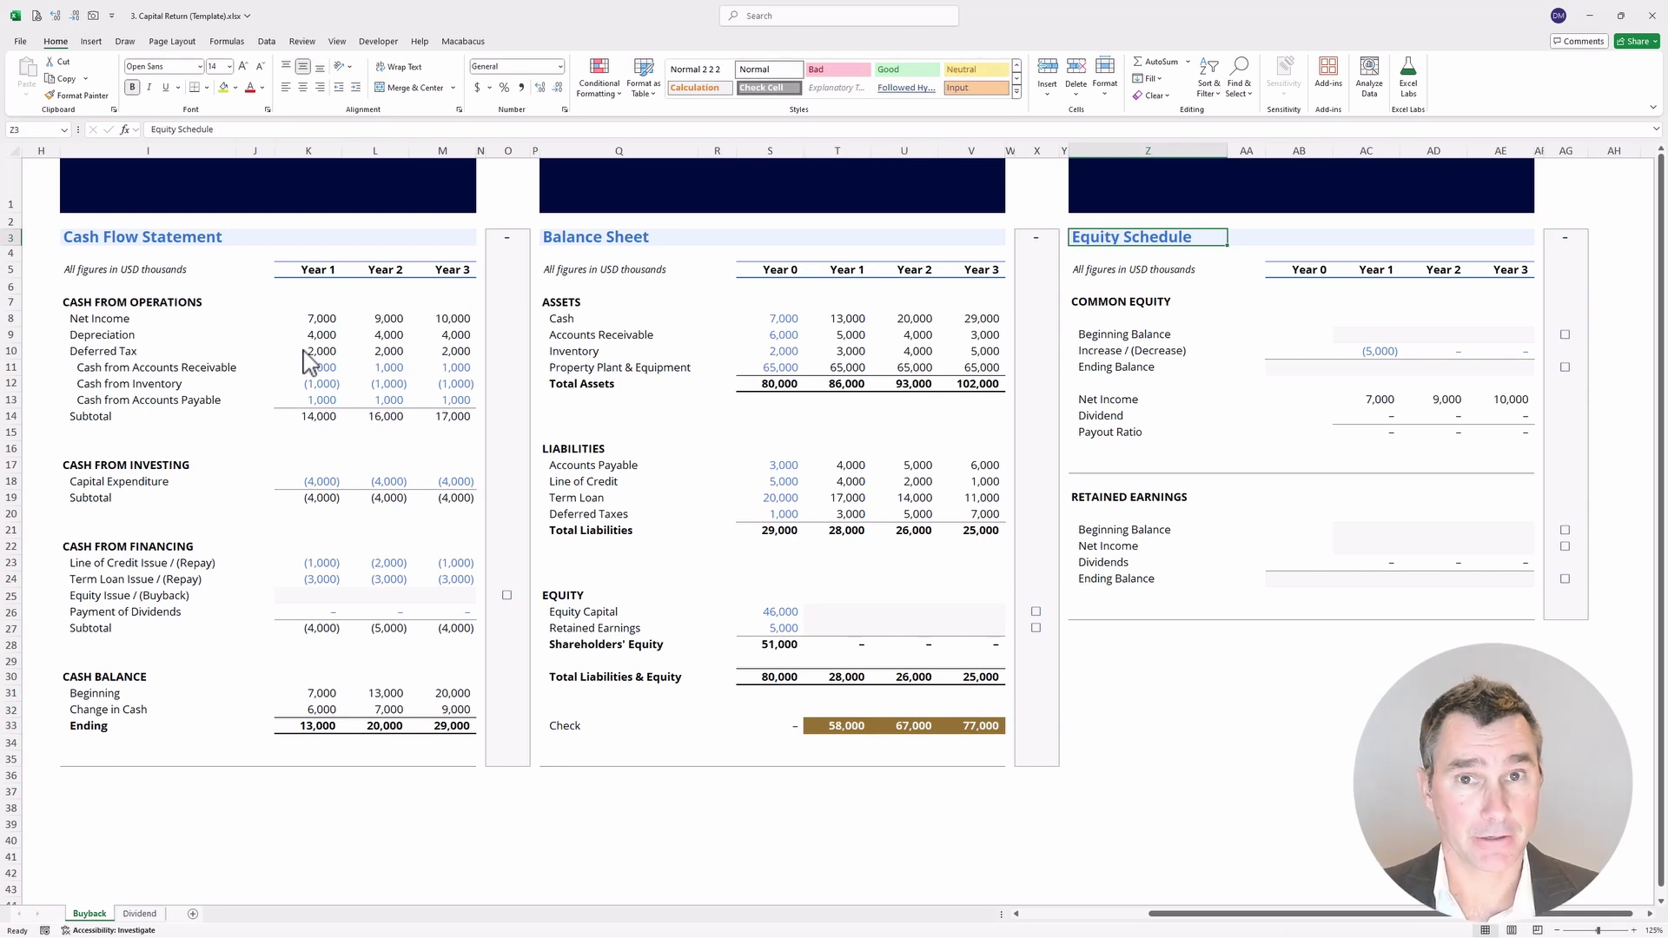
key("Down")
key("Down")
key("Down")
key("Down")
key("Down")
key("Down")
key("Down")
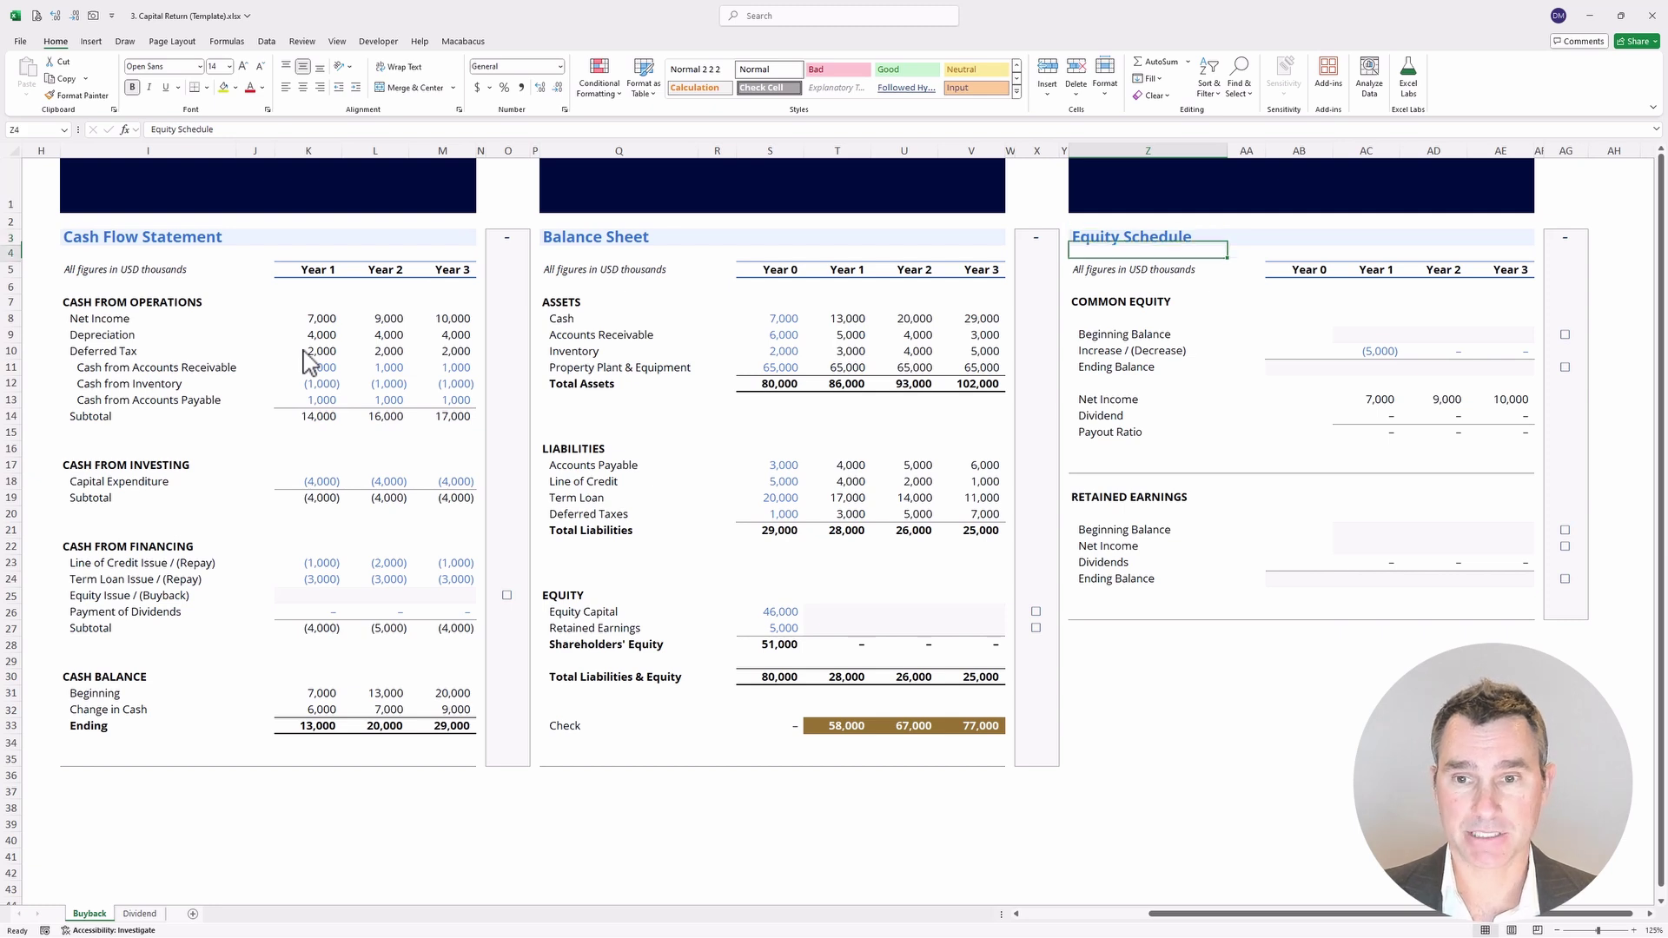
key("Right")
key("Right")
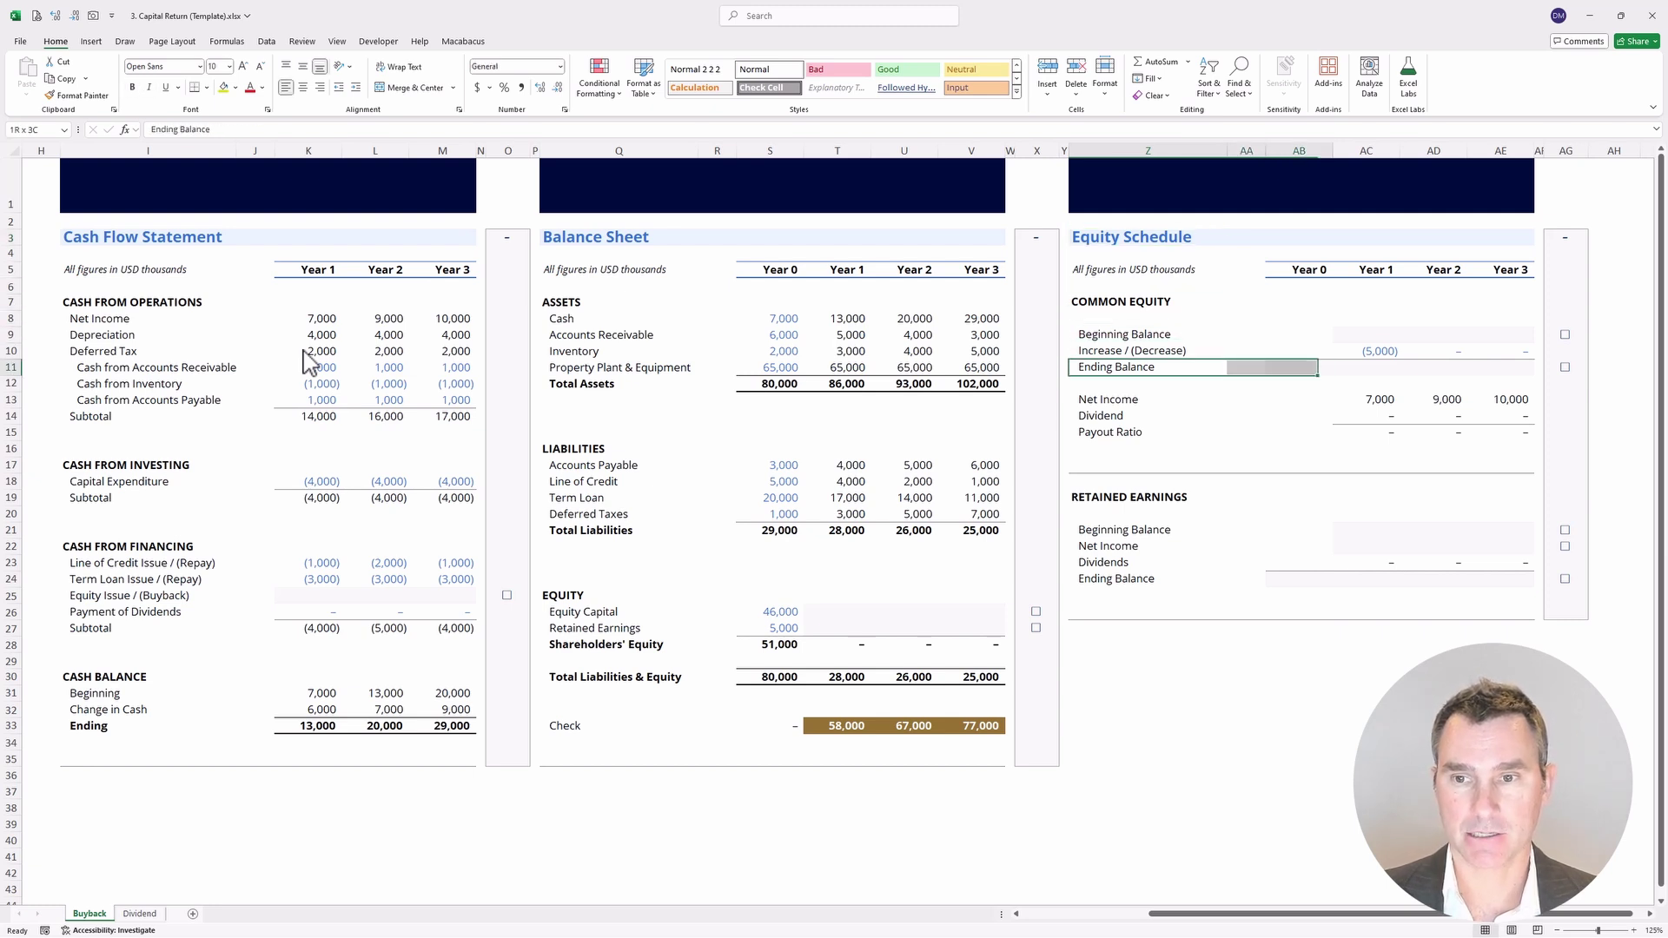
type("=")
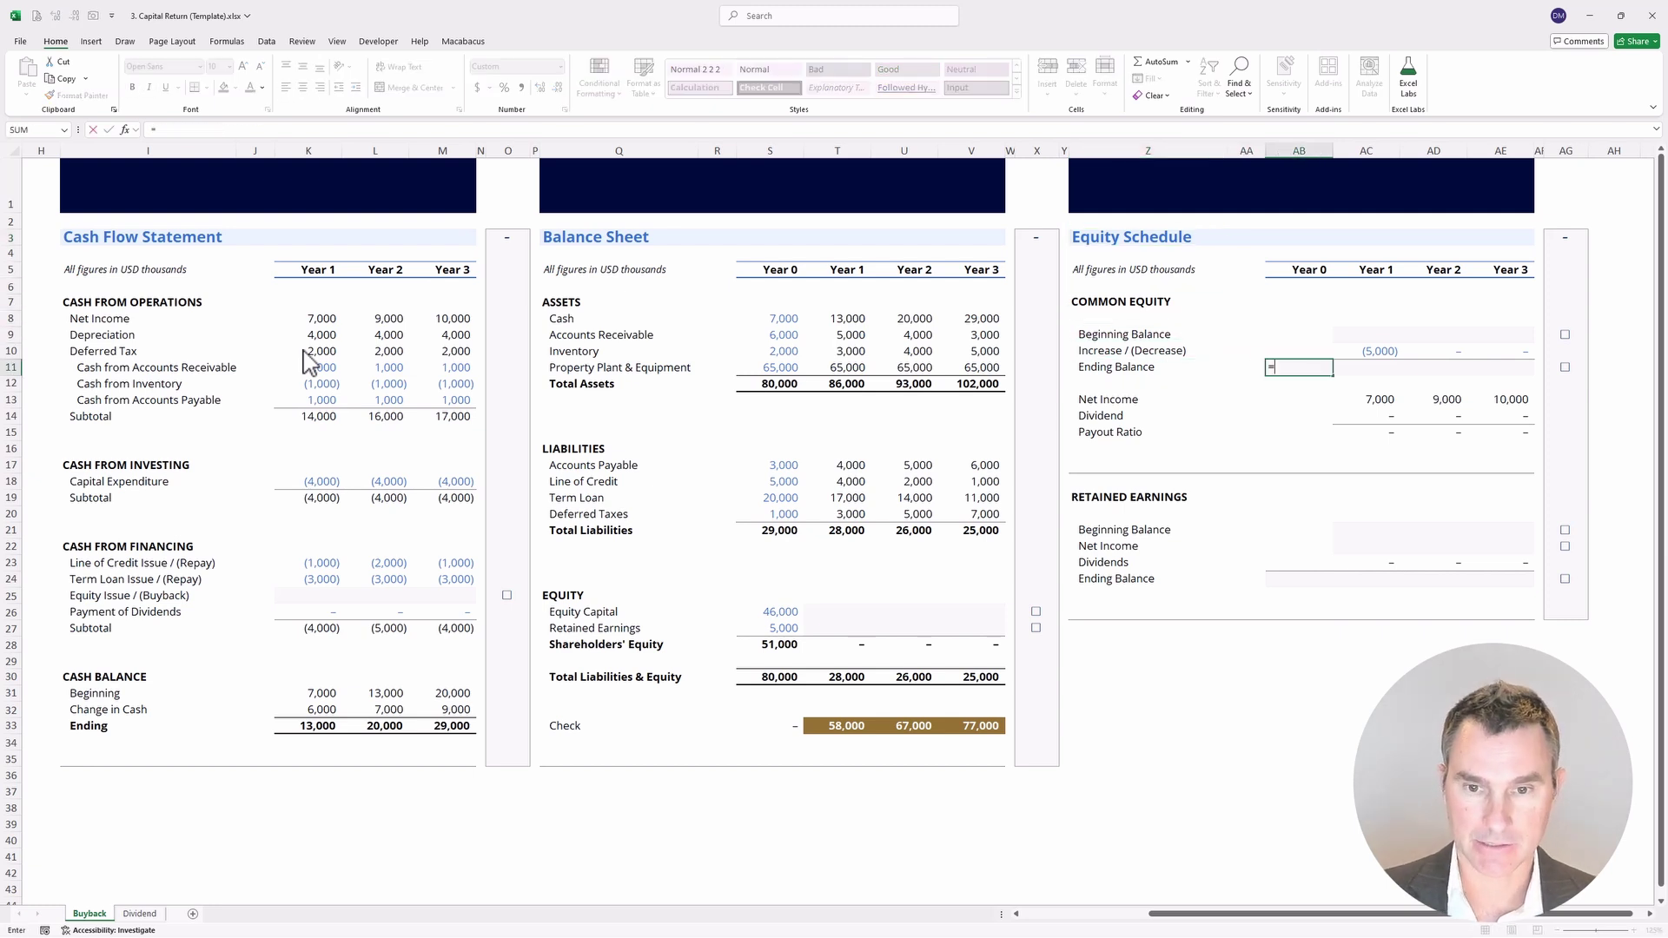
key("Down")
key("Down")
key("Down")
key("Down")
key("Down")
key("Down")
key("Down")
key("Down")
key("Down")
key("Down")
key("Down")
key("Down")
key("Down")
key("Down")
key("Down")
key("Left")
key("Left")
key("Left")
key("Left")
key("Left")
key("Left")
key("Left")
key("Left")
key("Left")
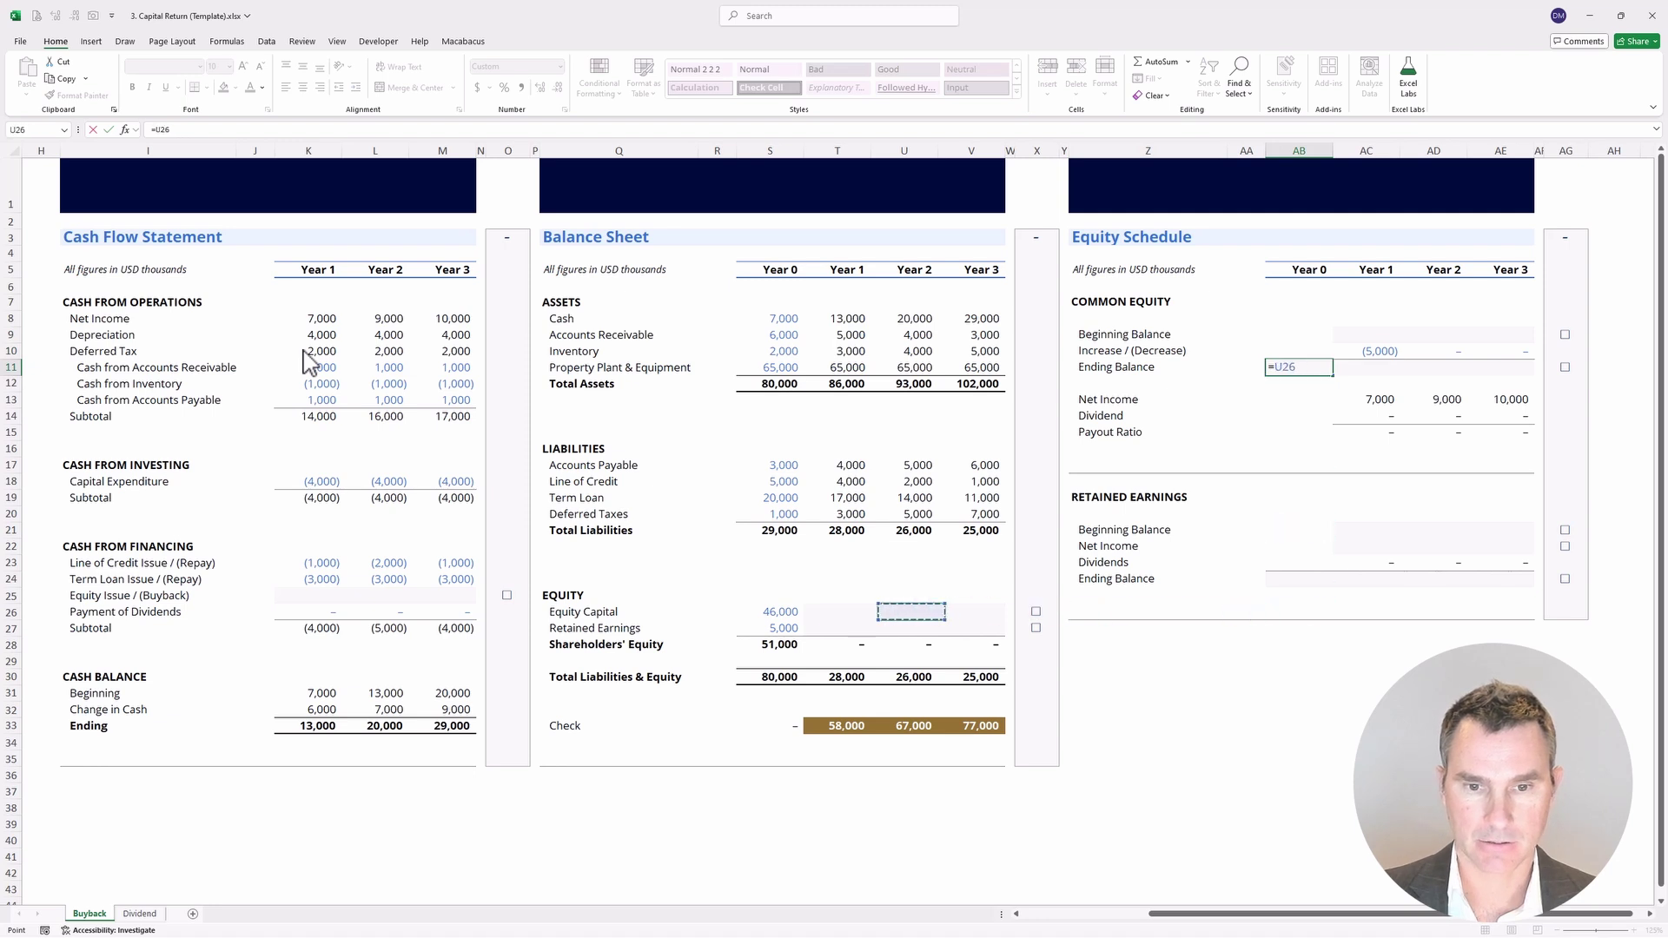
key("Return")
Set Year 1 Beginning Balance to =AB11 and Ending Balance to =SUM(AC9:AC10).
key("Up")
key("Up")
key("Up")
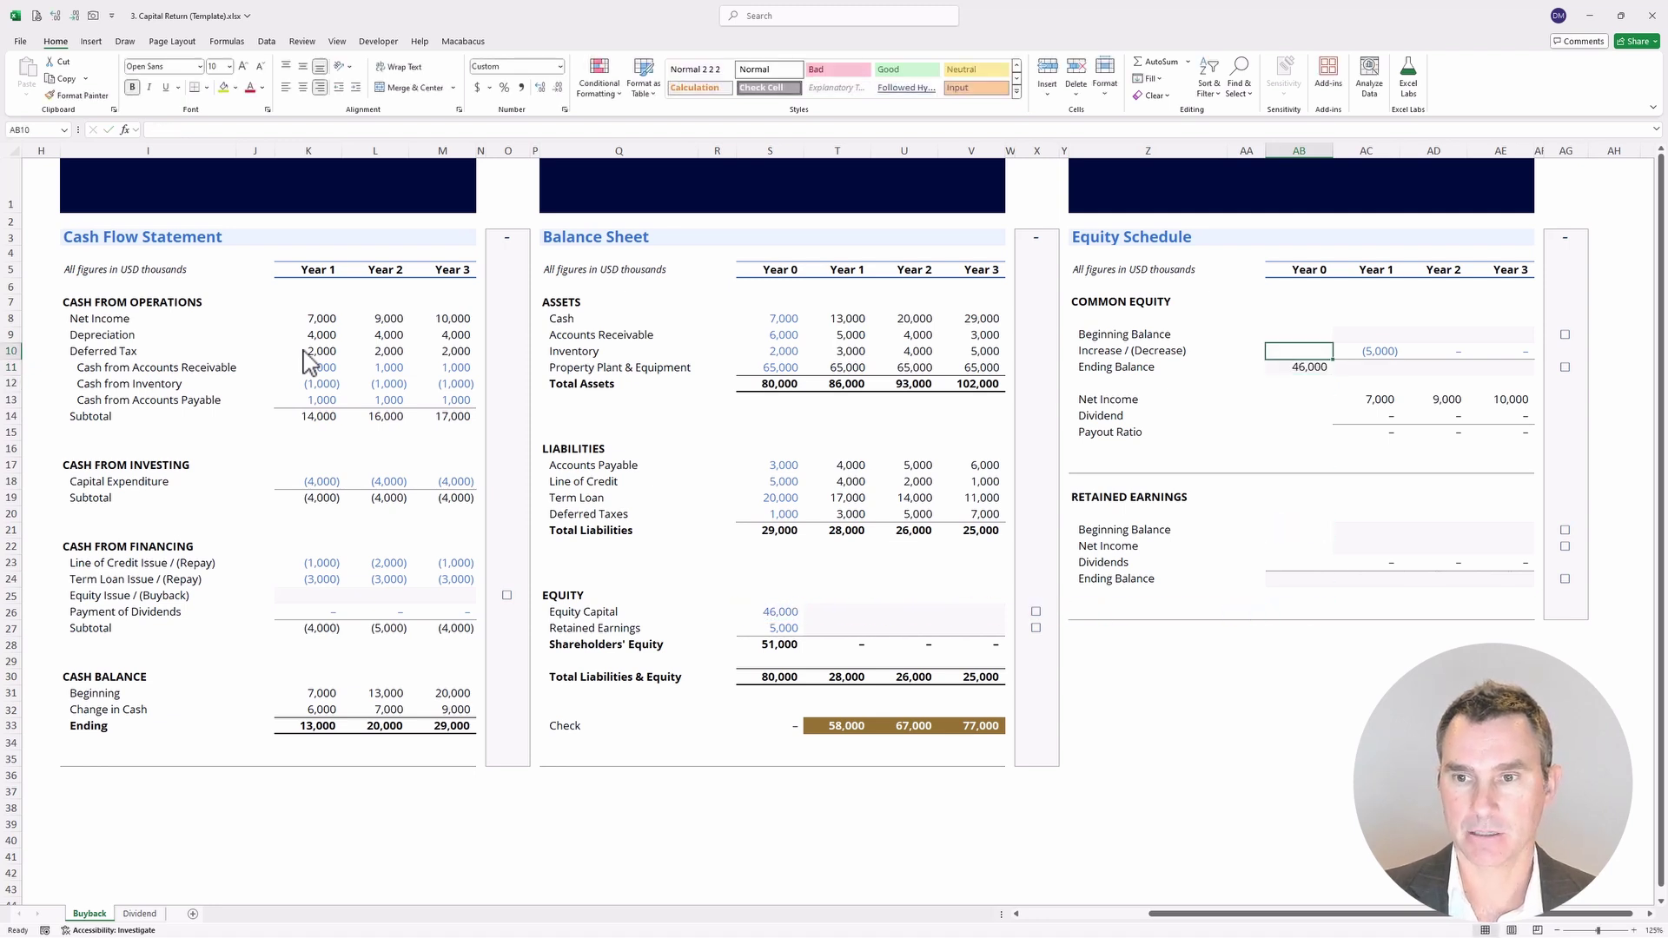
key("Right")
type("=")
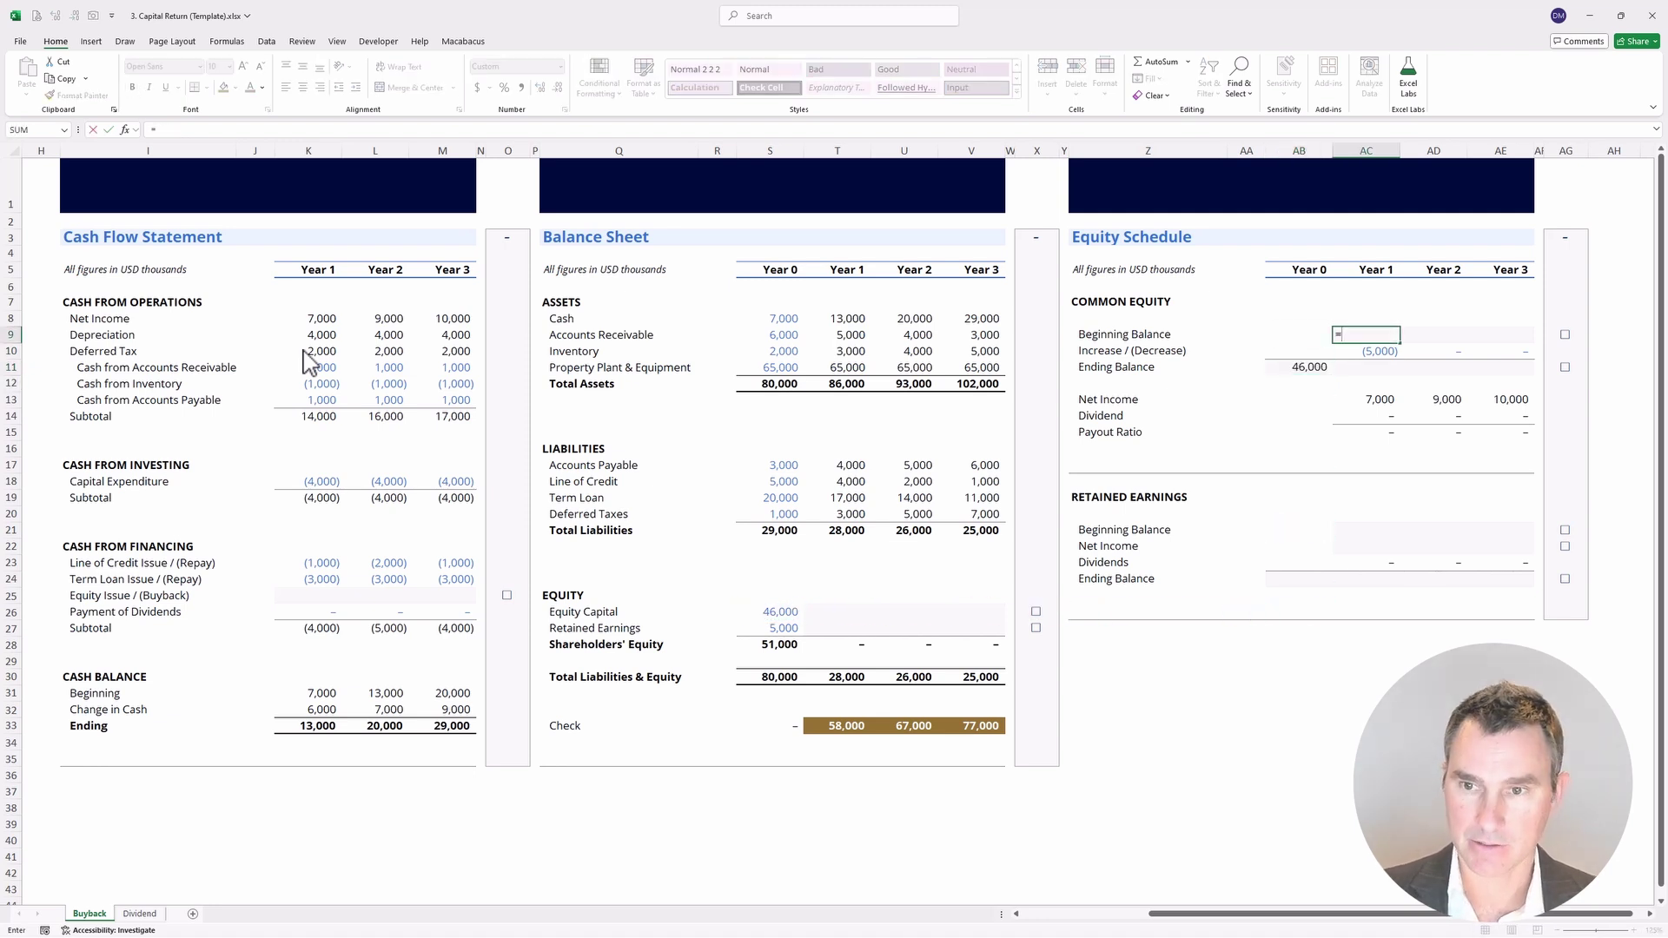
key("Left")
key("Down")
key("Down")
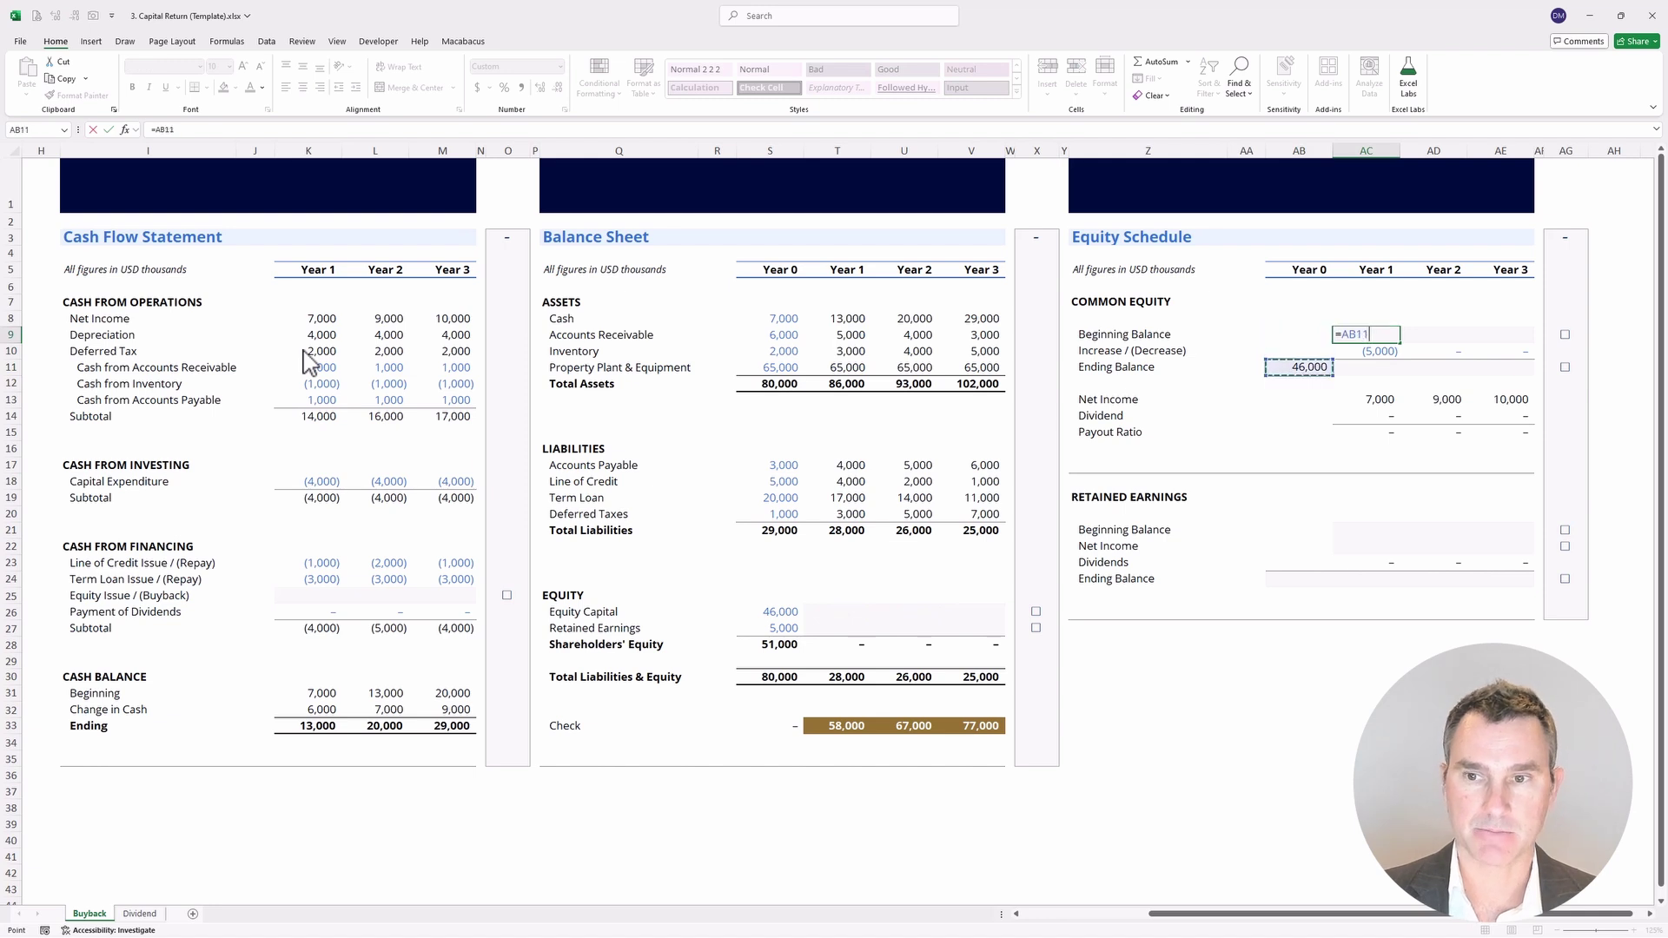
key("Return")
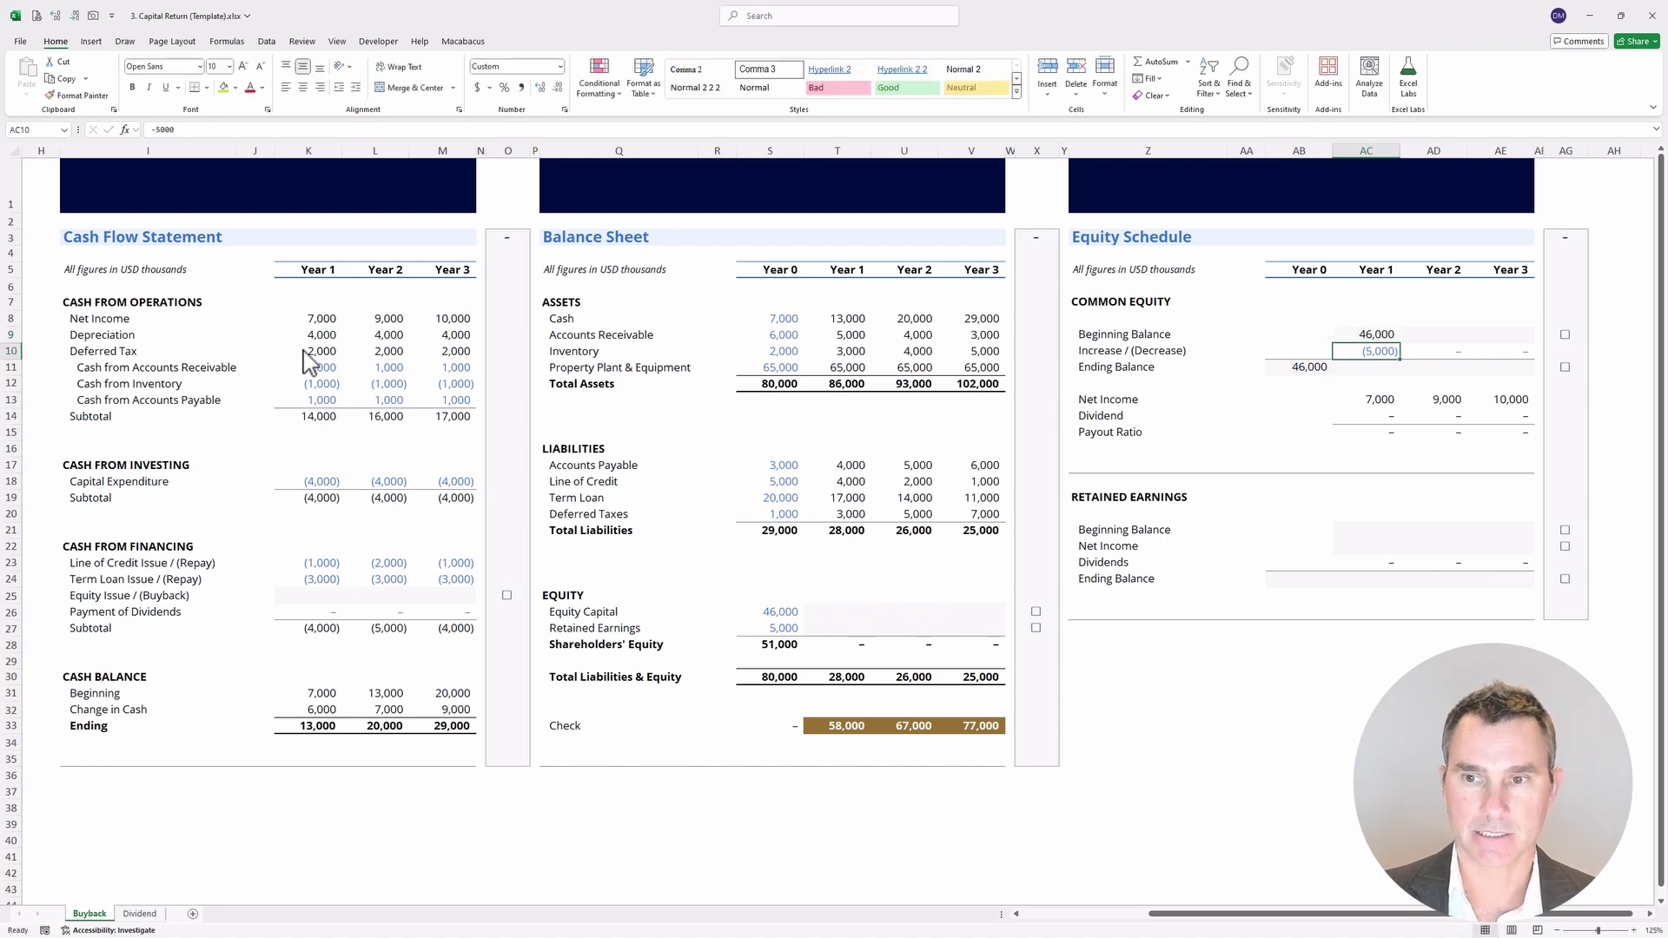
key("Down")
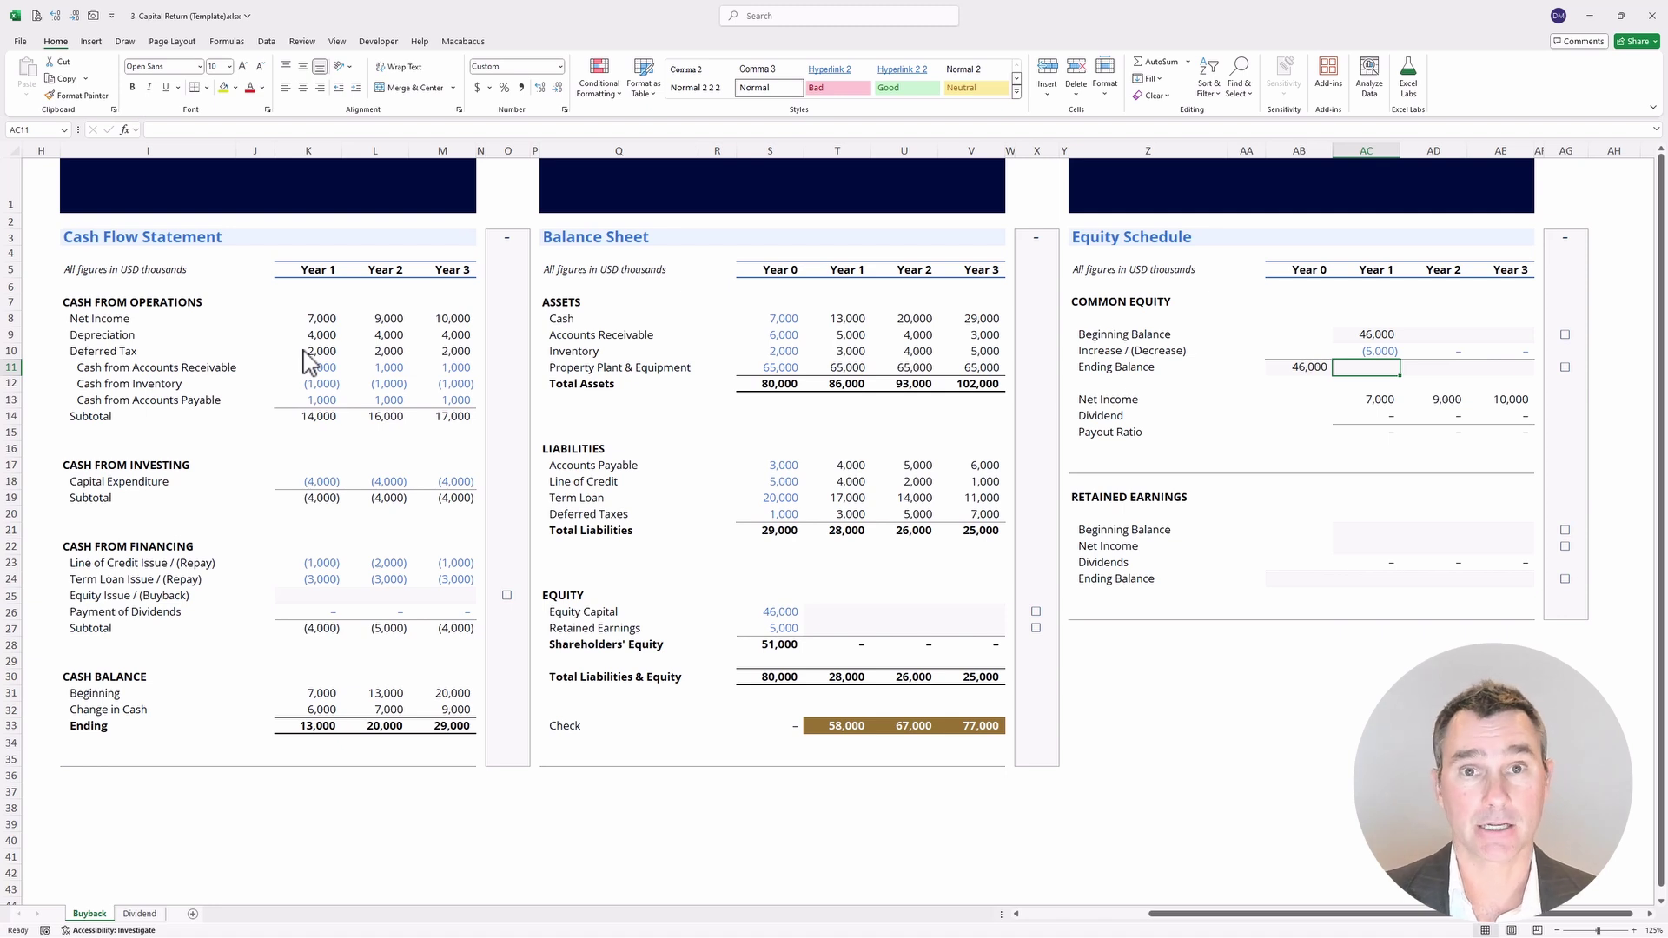
key("alt+equal")
key("Return")
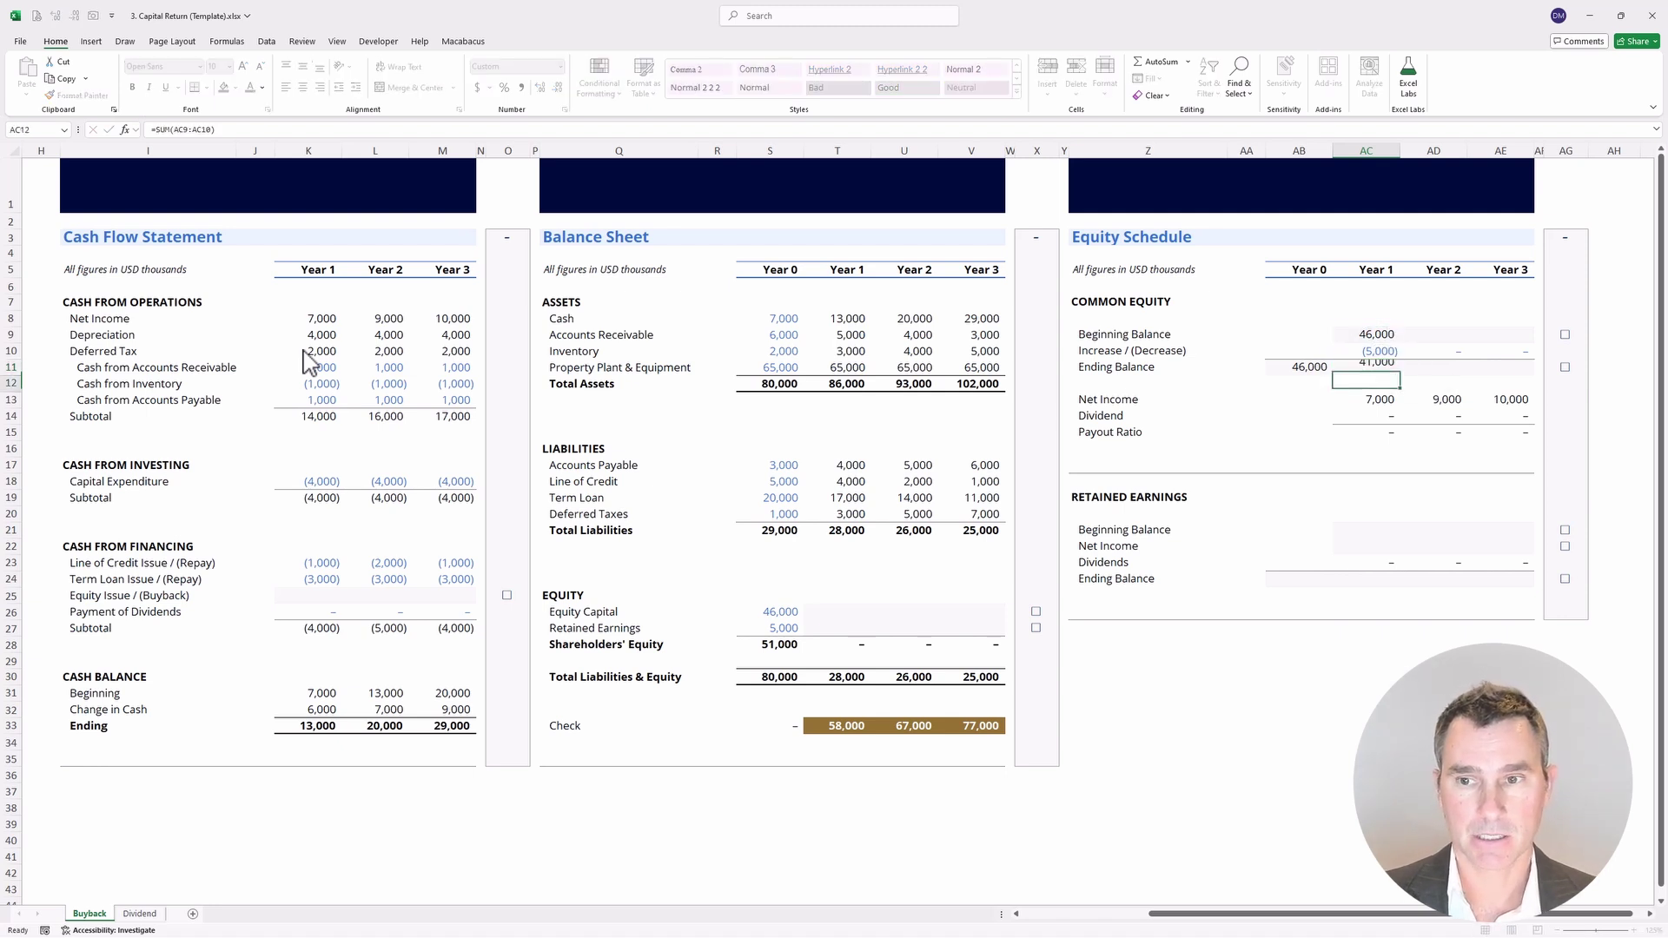
Fill the beginning and ending balance formulas right across Years 1–3 with Ctrl+R.
key("Up")
key("Up")
key("Up")
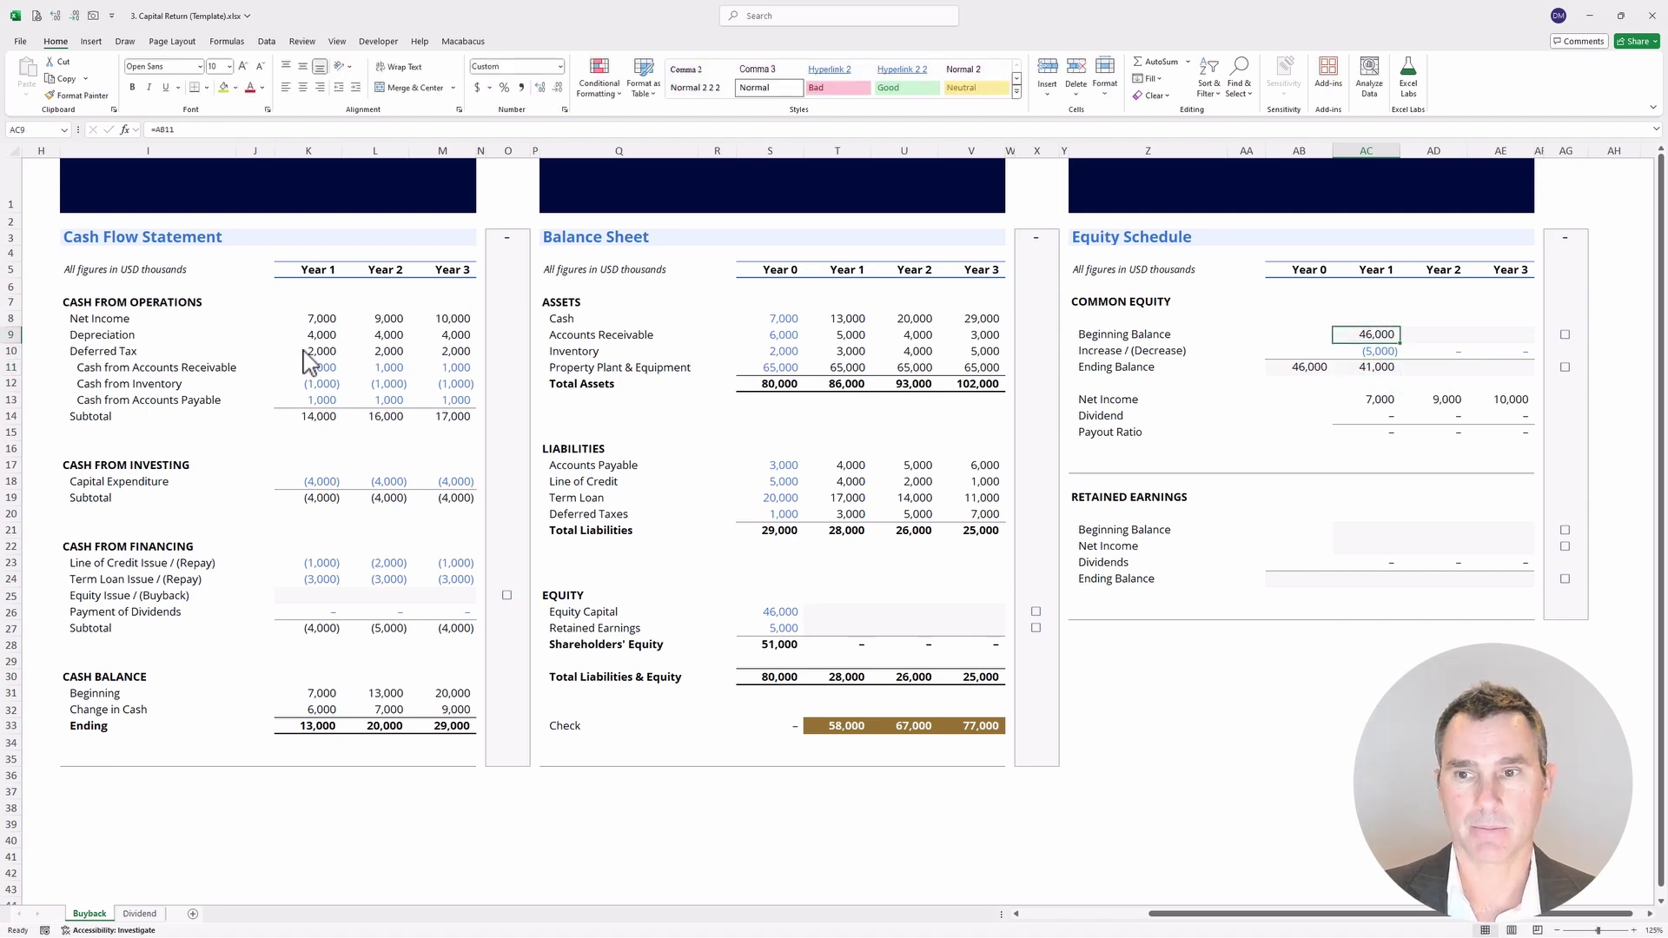
key("shift+Right")
key("shift+Right")
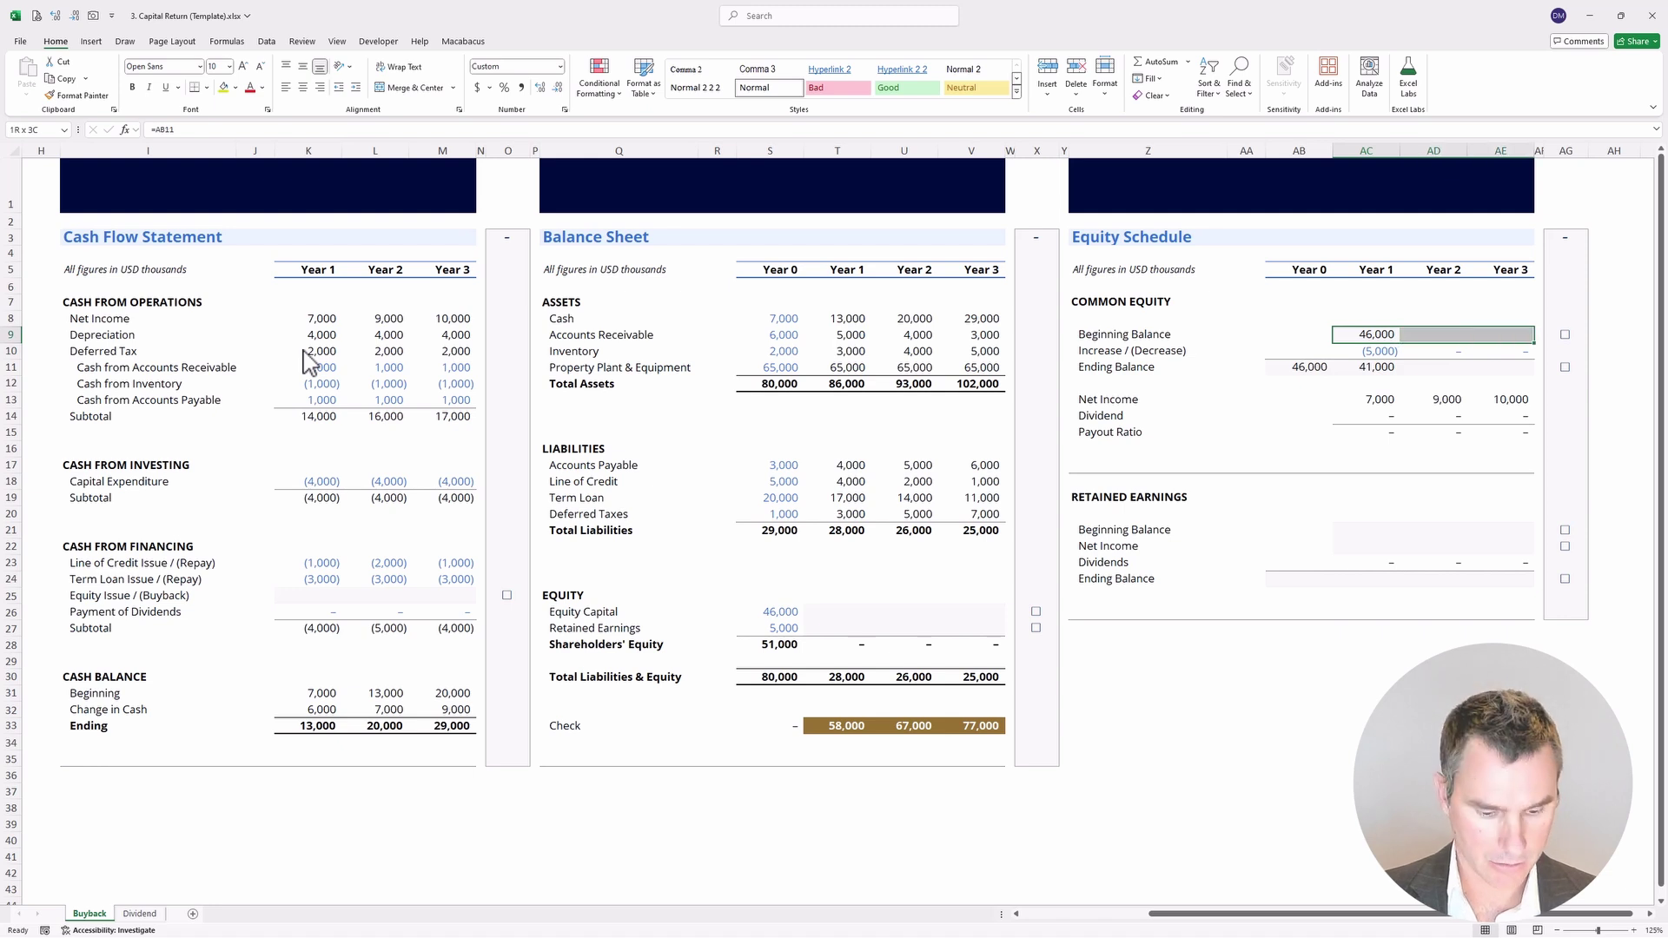
key("ctrl+r")
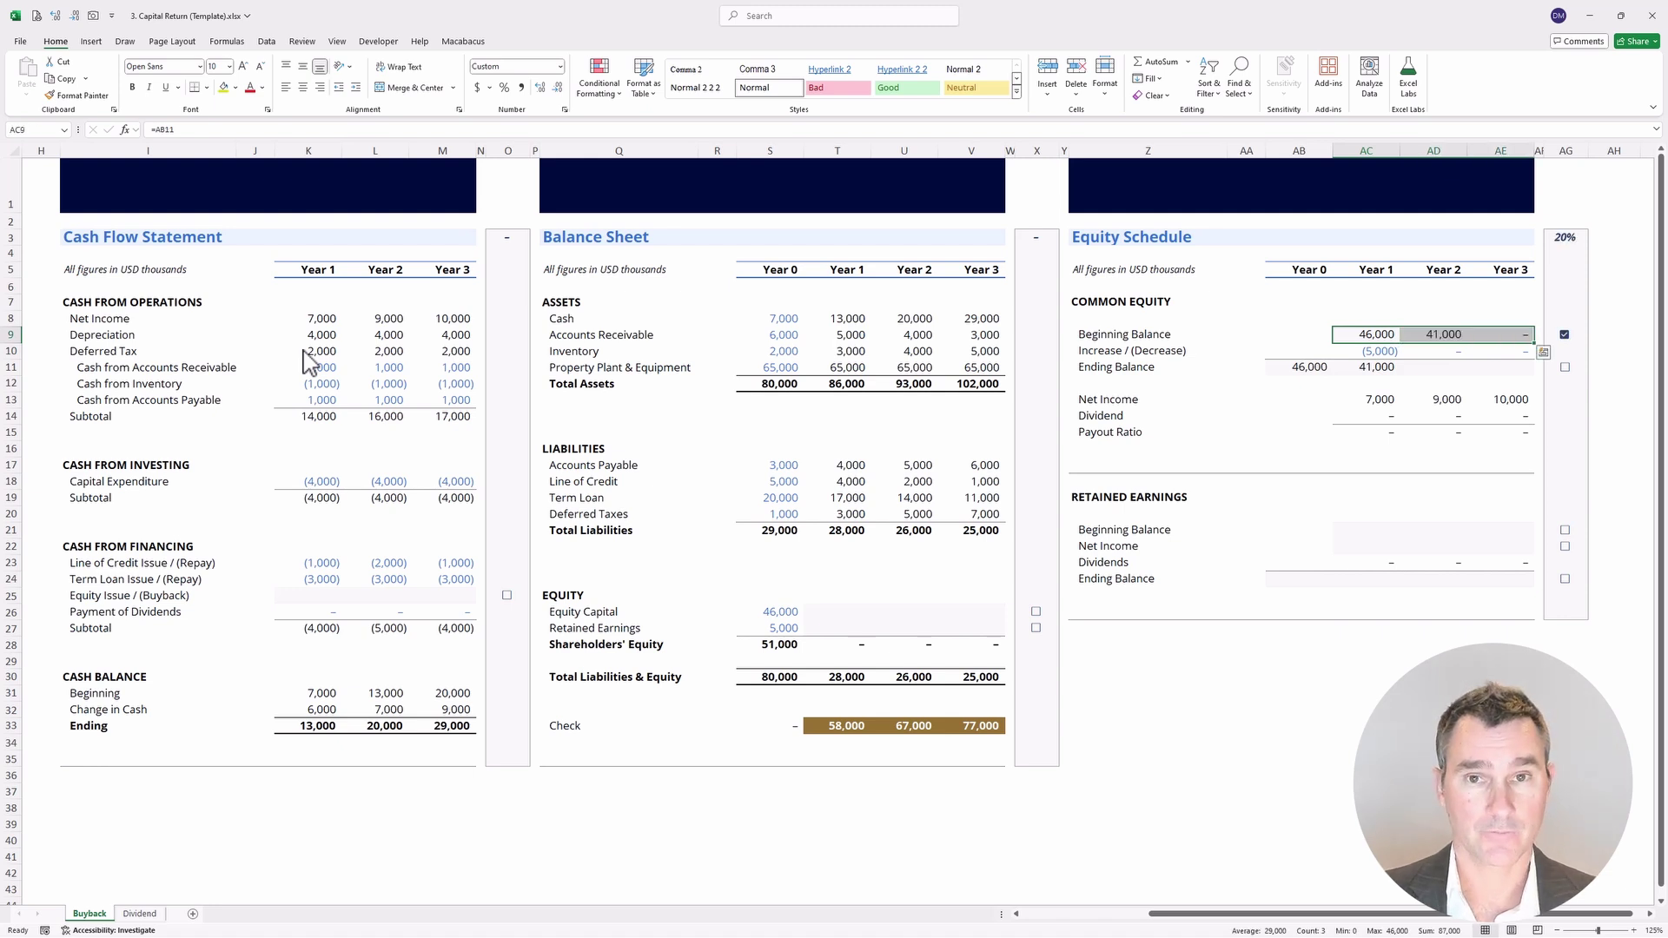
key("Down")
key("Down")
key("shift+Right")
key("shift+Right")
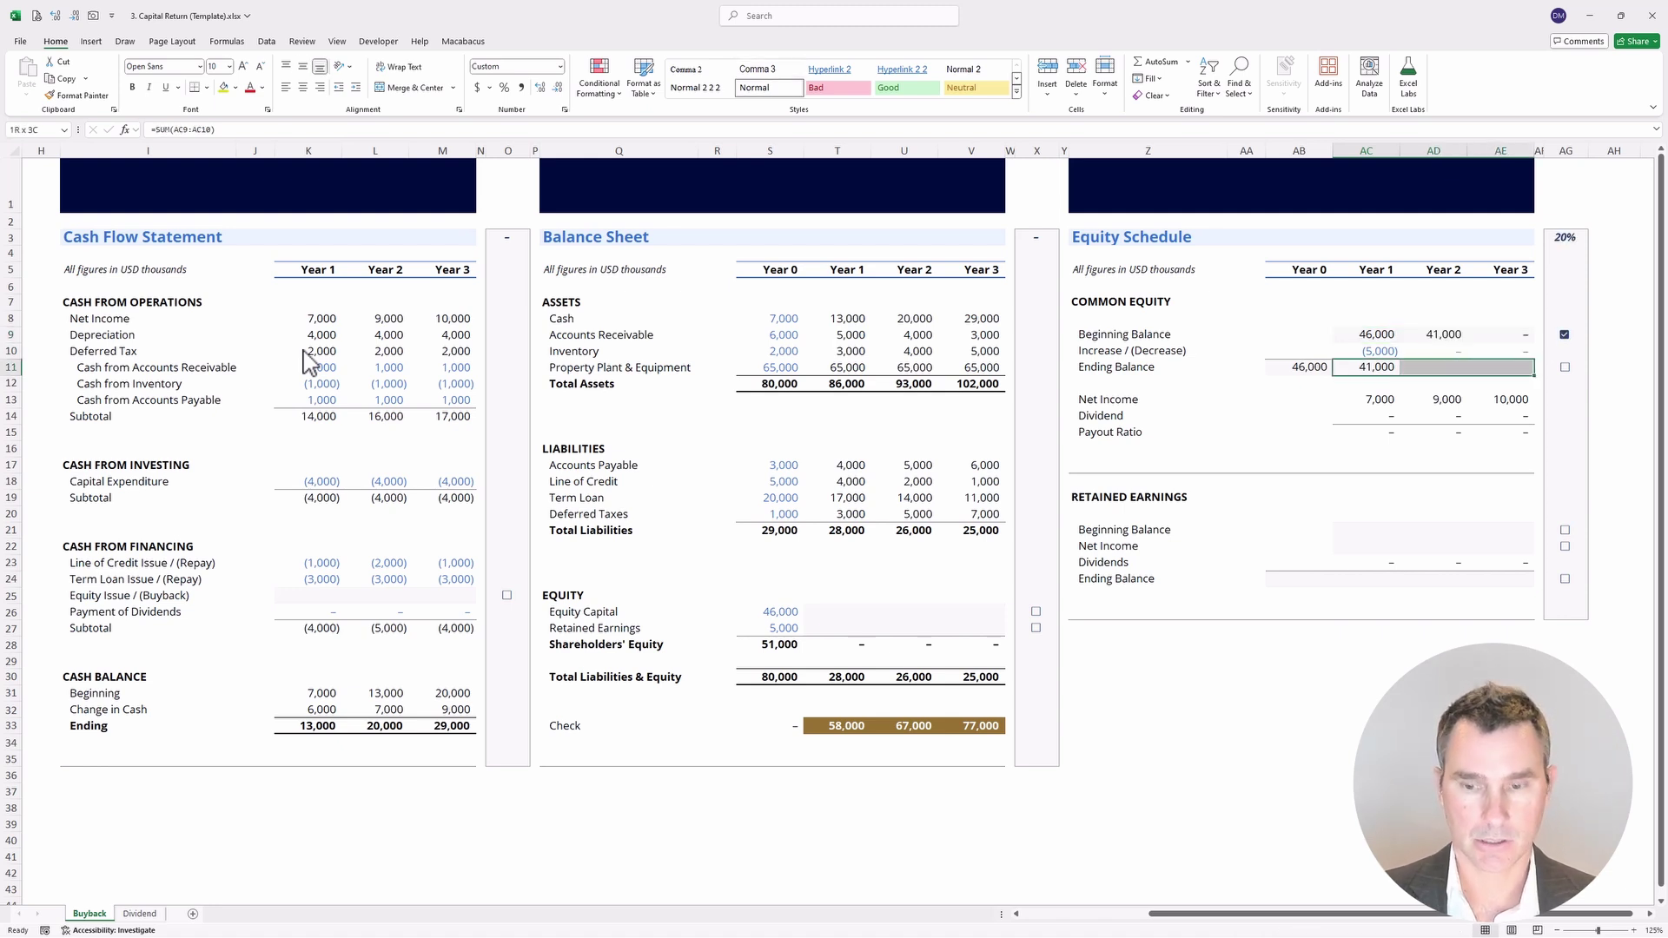
key("ctrl+r")
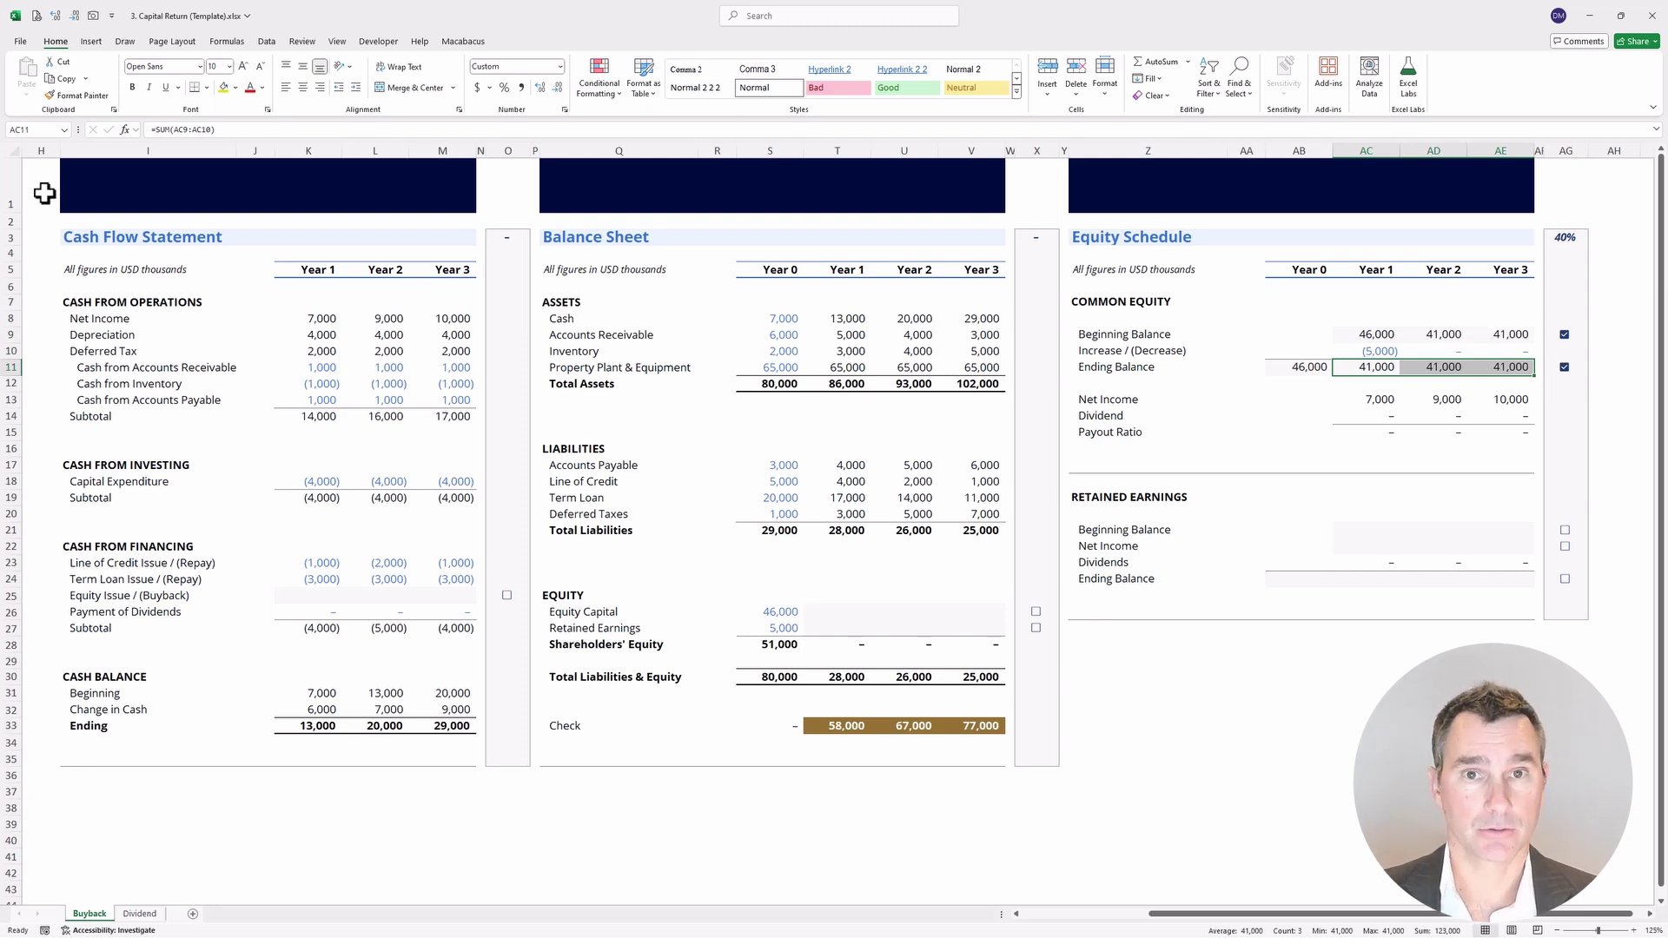
key("Down")
key("Down")
key("Down")
key("Down")
key("Down")
key("Down")
key("Down")
key("Down")
key("Down")
key("Down")
key("Down")
key("Down")
key("Down")
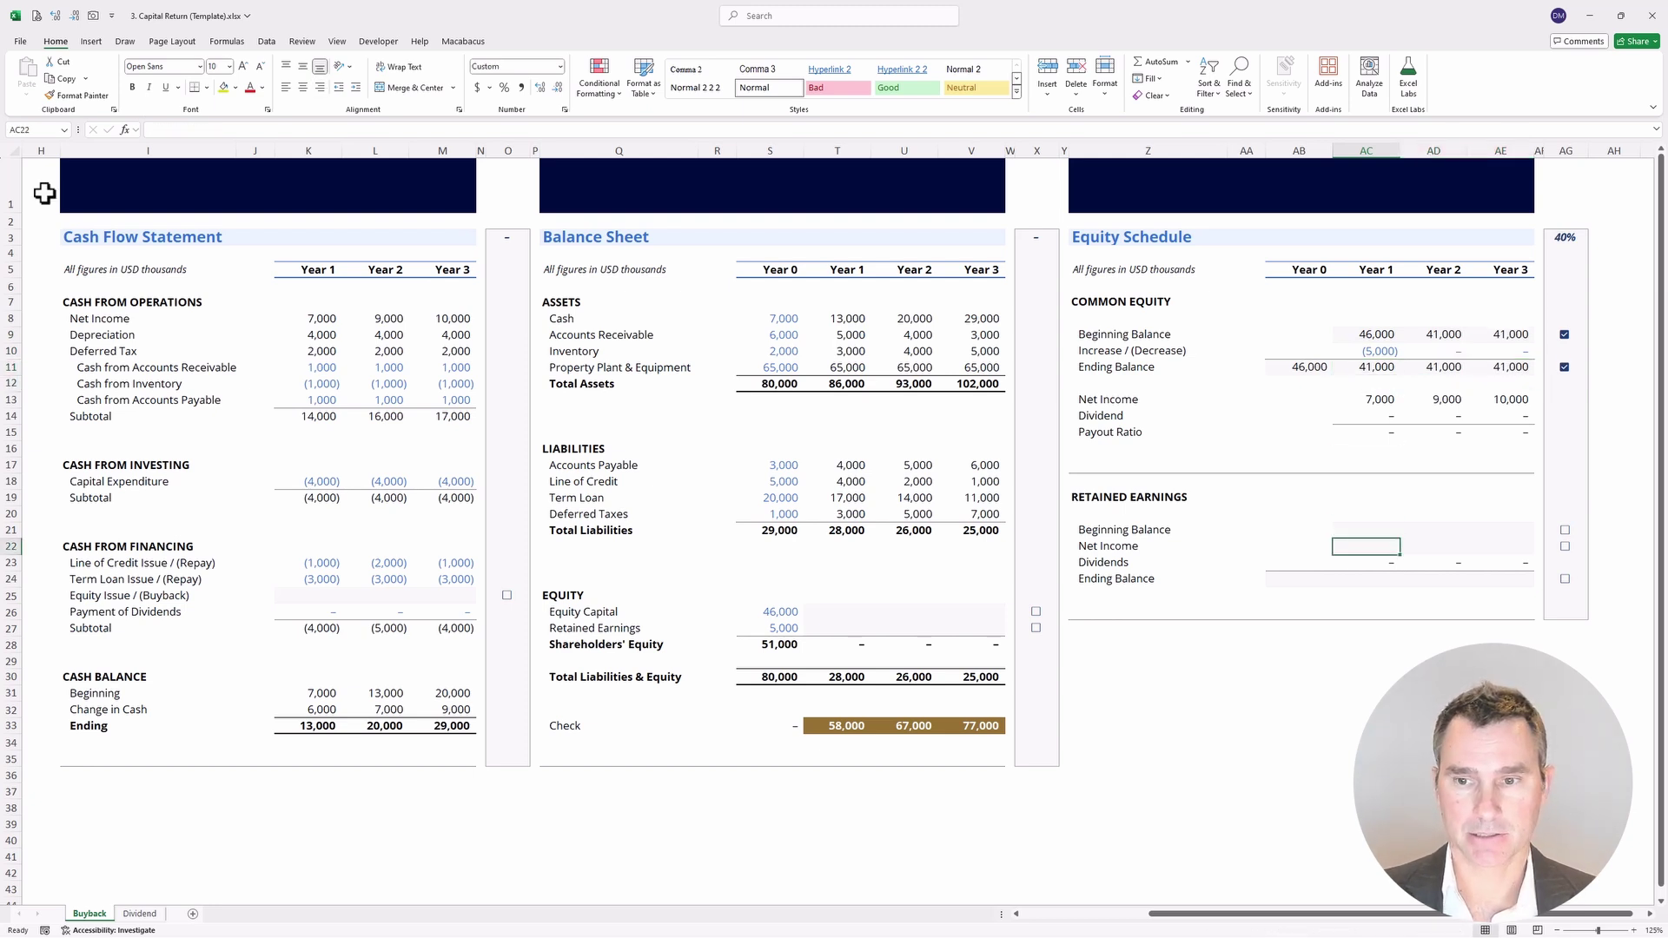
Link Year 0 ending retained earnings (AB24) to balance sheet Retained Earnings =S27.
key("Left")
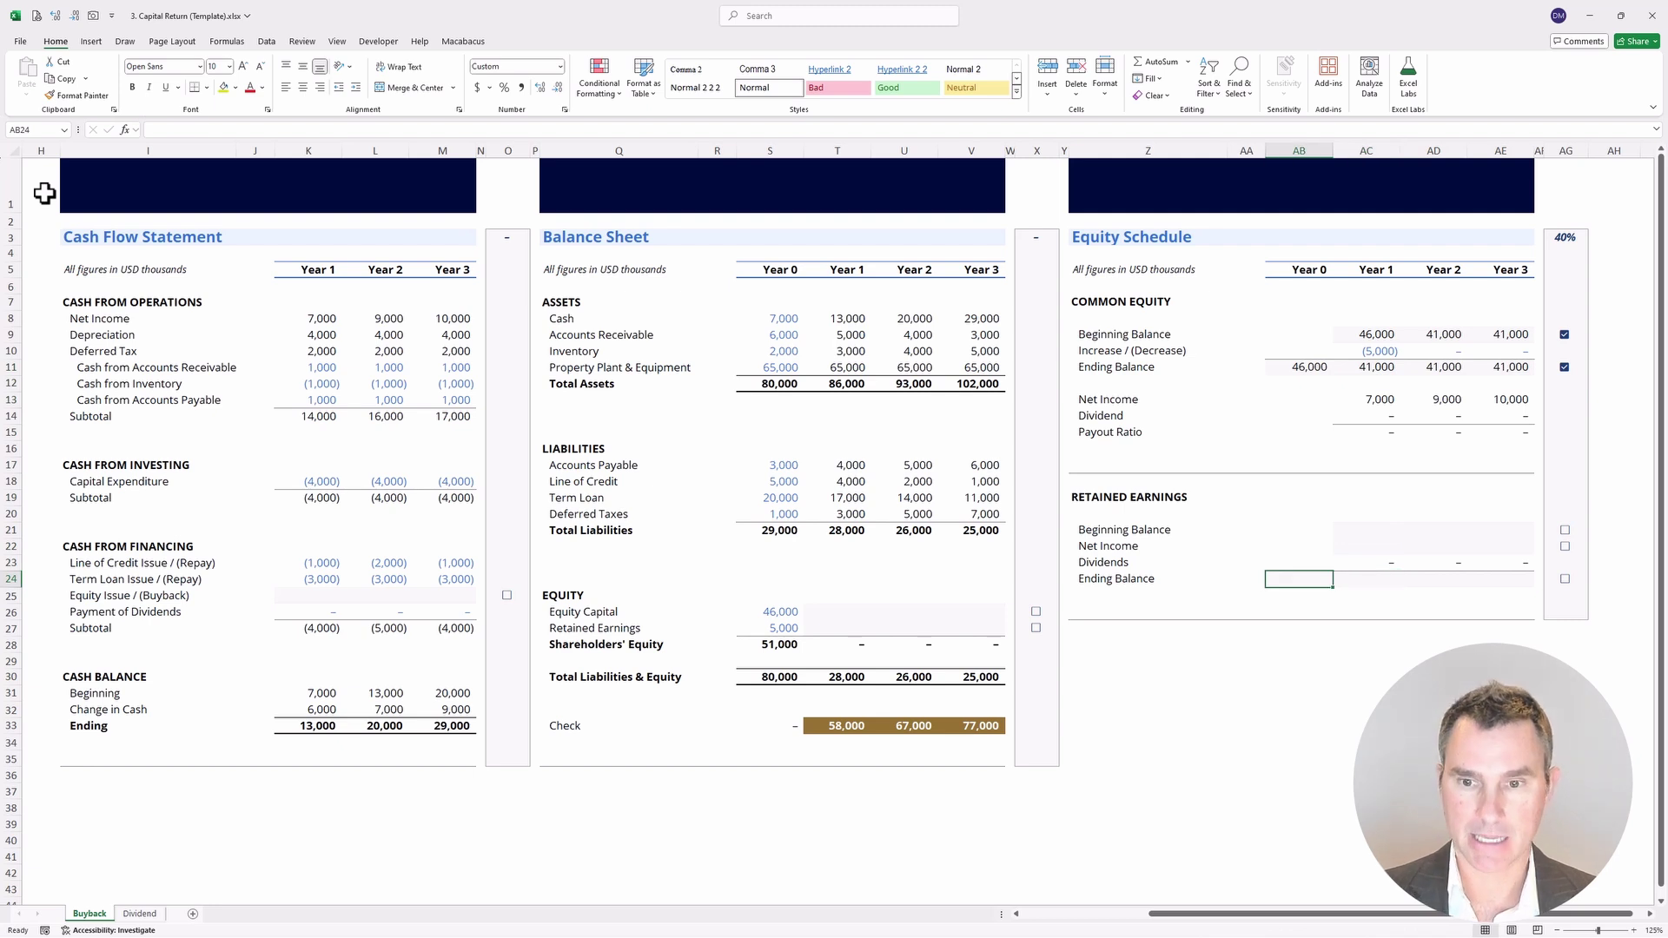
type("=")
key("Left")
key("Left")
key("Left")
key("Left")
key("Left")
key("Left")
key("Left")
key("Left")
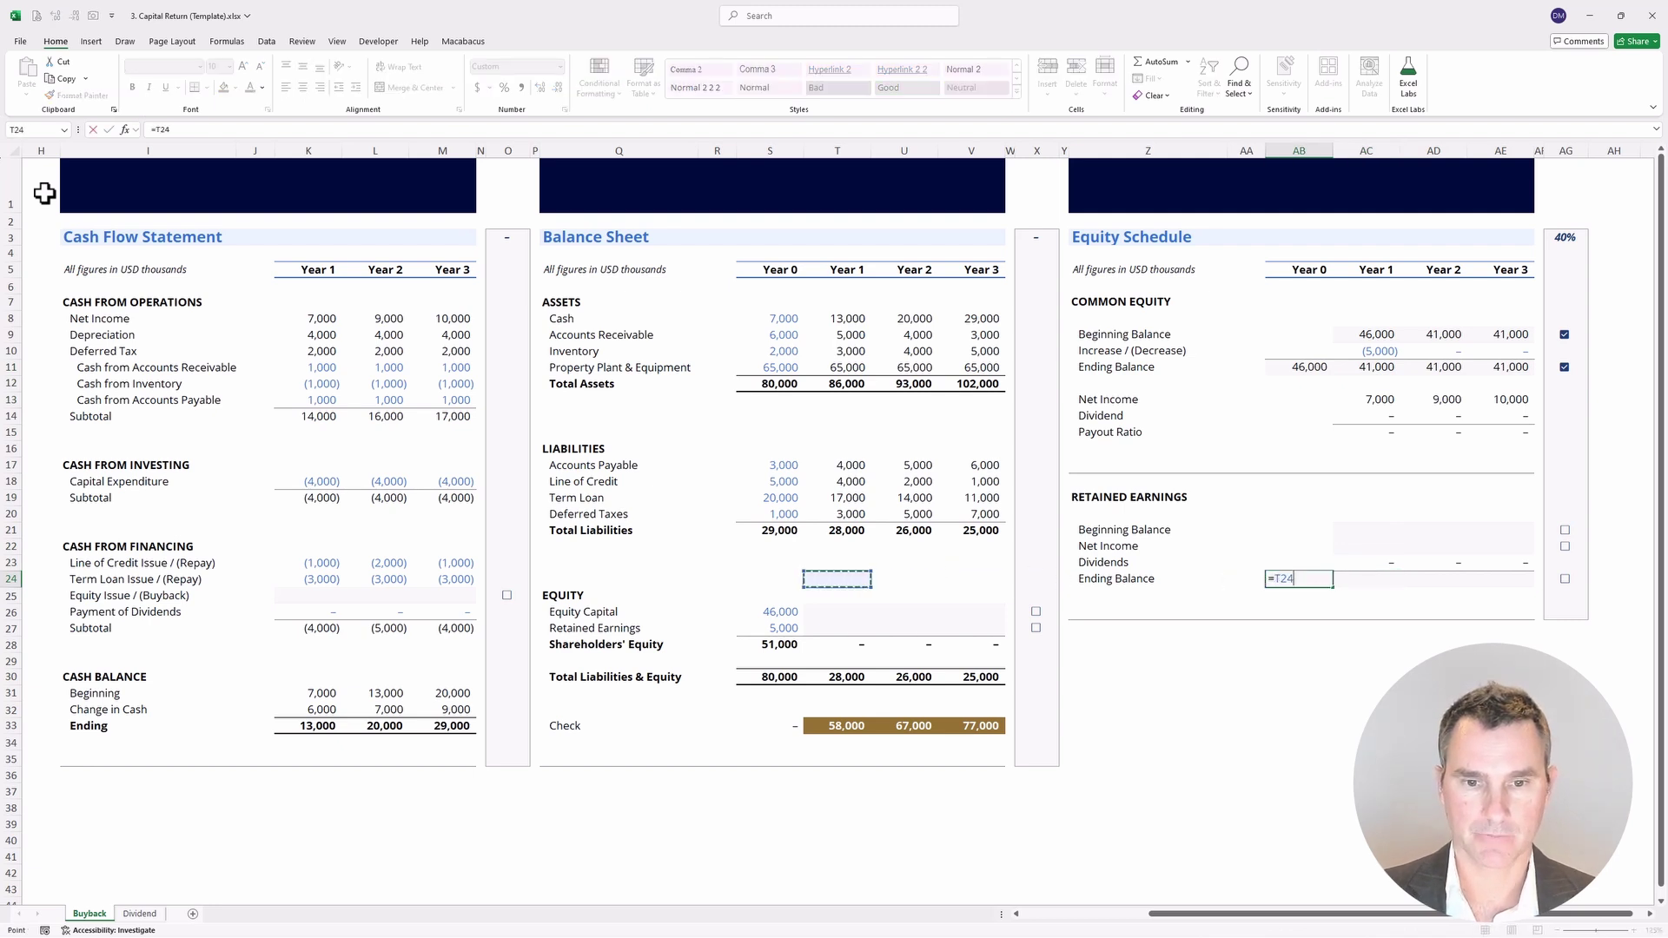
key("Left")
key("Down")
key("Down")
key("Down")
key("Return")
Set Year 1 beginning retained earnings to =AB24, the prior ending balance.
key("Up")
key("Up")
key("Up")
key("Up")
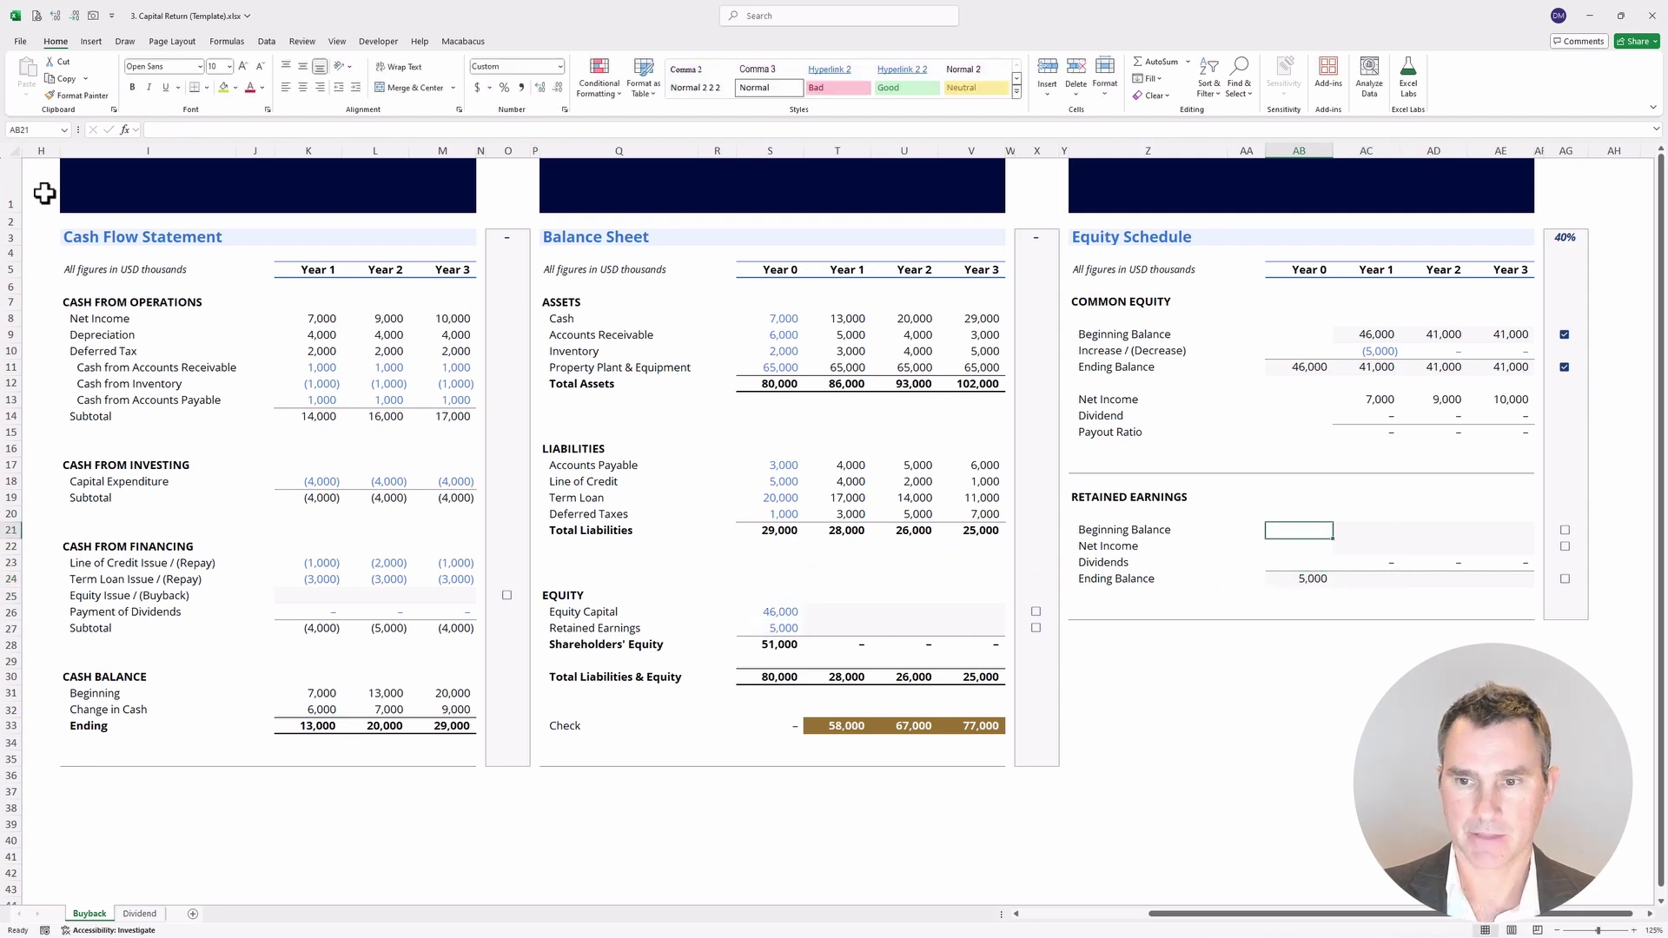
key("Right")
type("=")
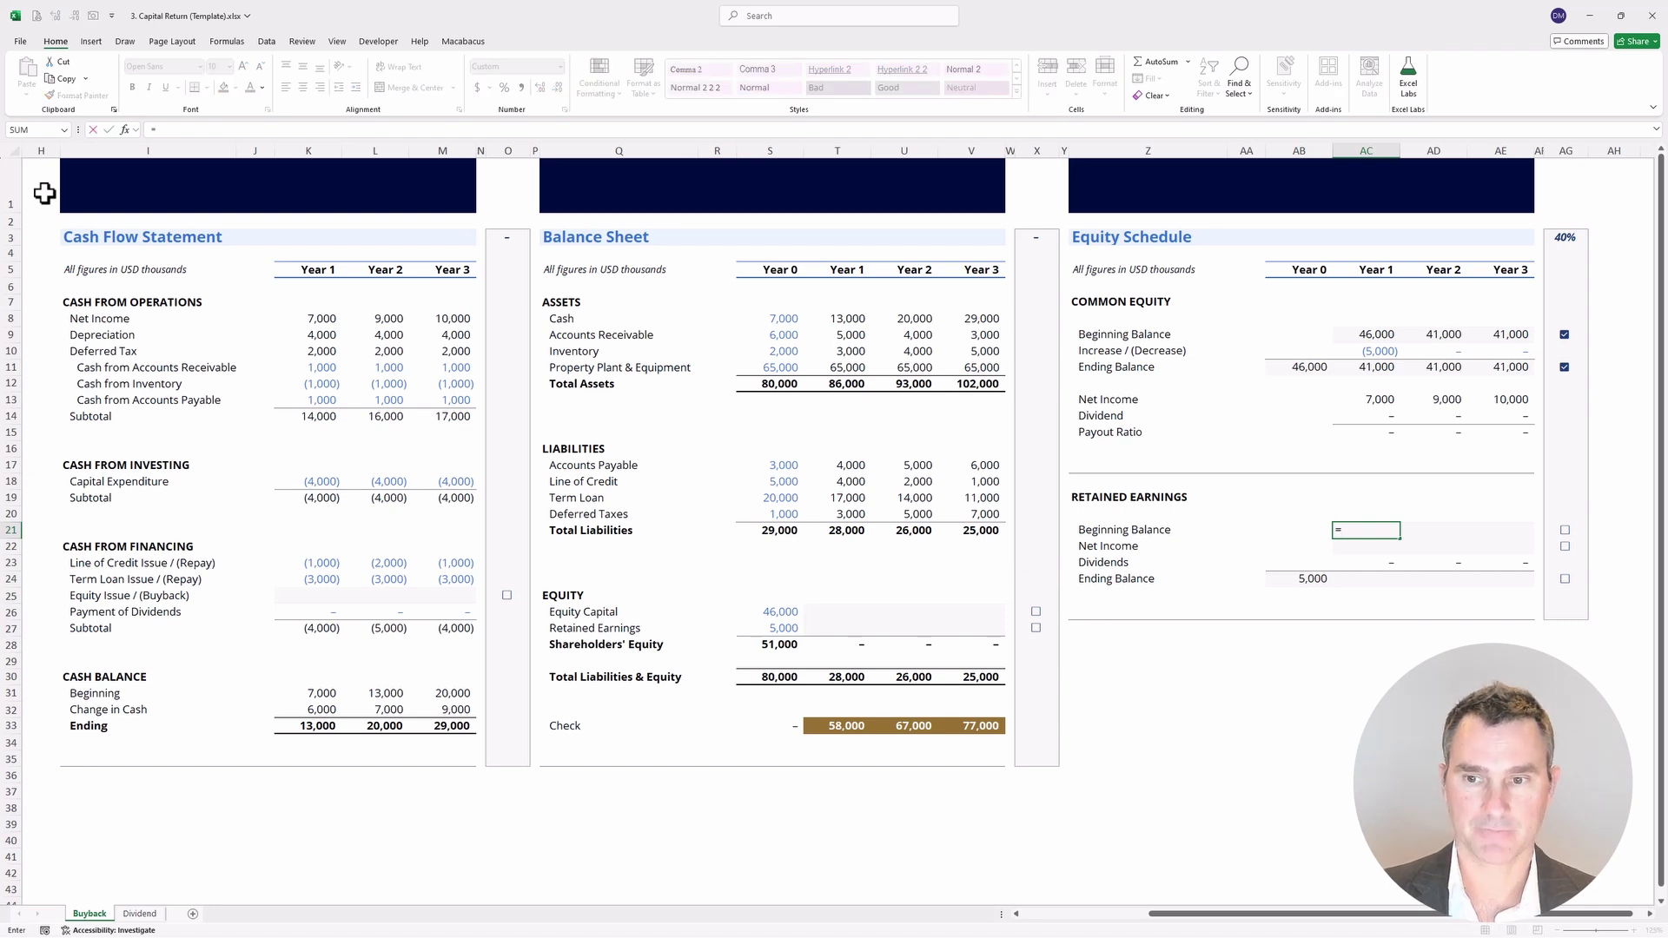
key("Left")
key("Down")
key("Down")
key("Down")
key("Return")
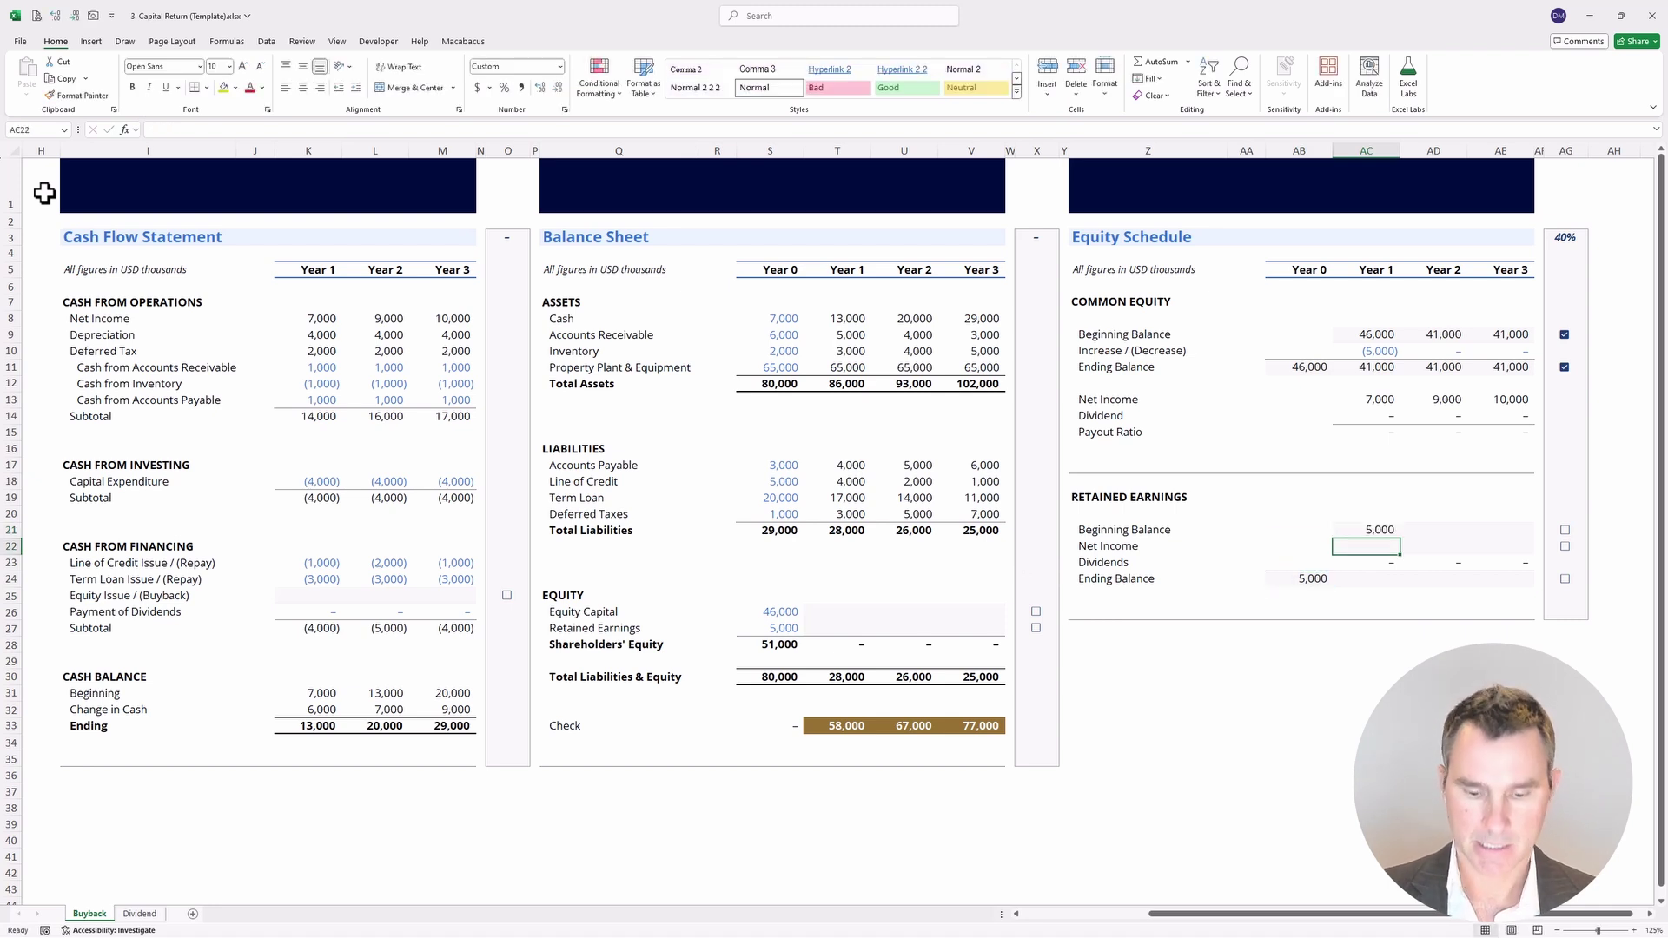
Pull Year 1 net income from cash flow K8 and total ending retained earnings with AutoSum.
type("=")
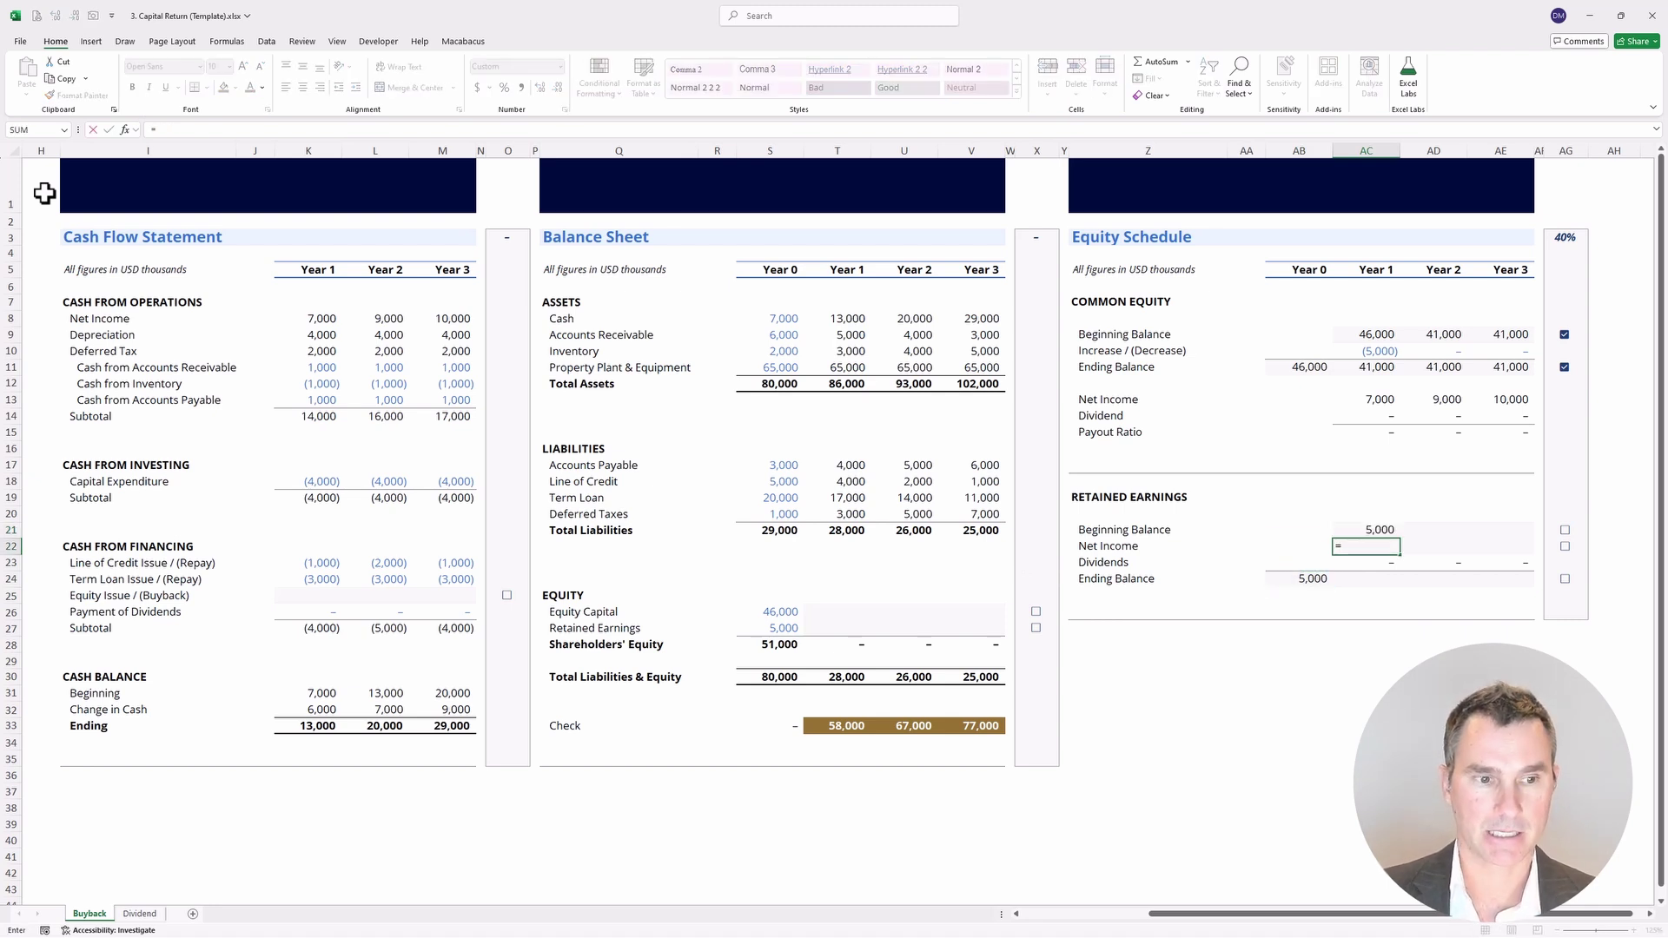
key("Left")
key("Left")
key("Left")
key("Left")
key("Left")
key("Left")
key("Left")
key("Left")
key("Left")
key("Left")
key("Left")
key("Left")
key("Left")
key("Left")
key("Left")
key("Left")
key("Left")
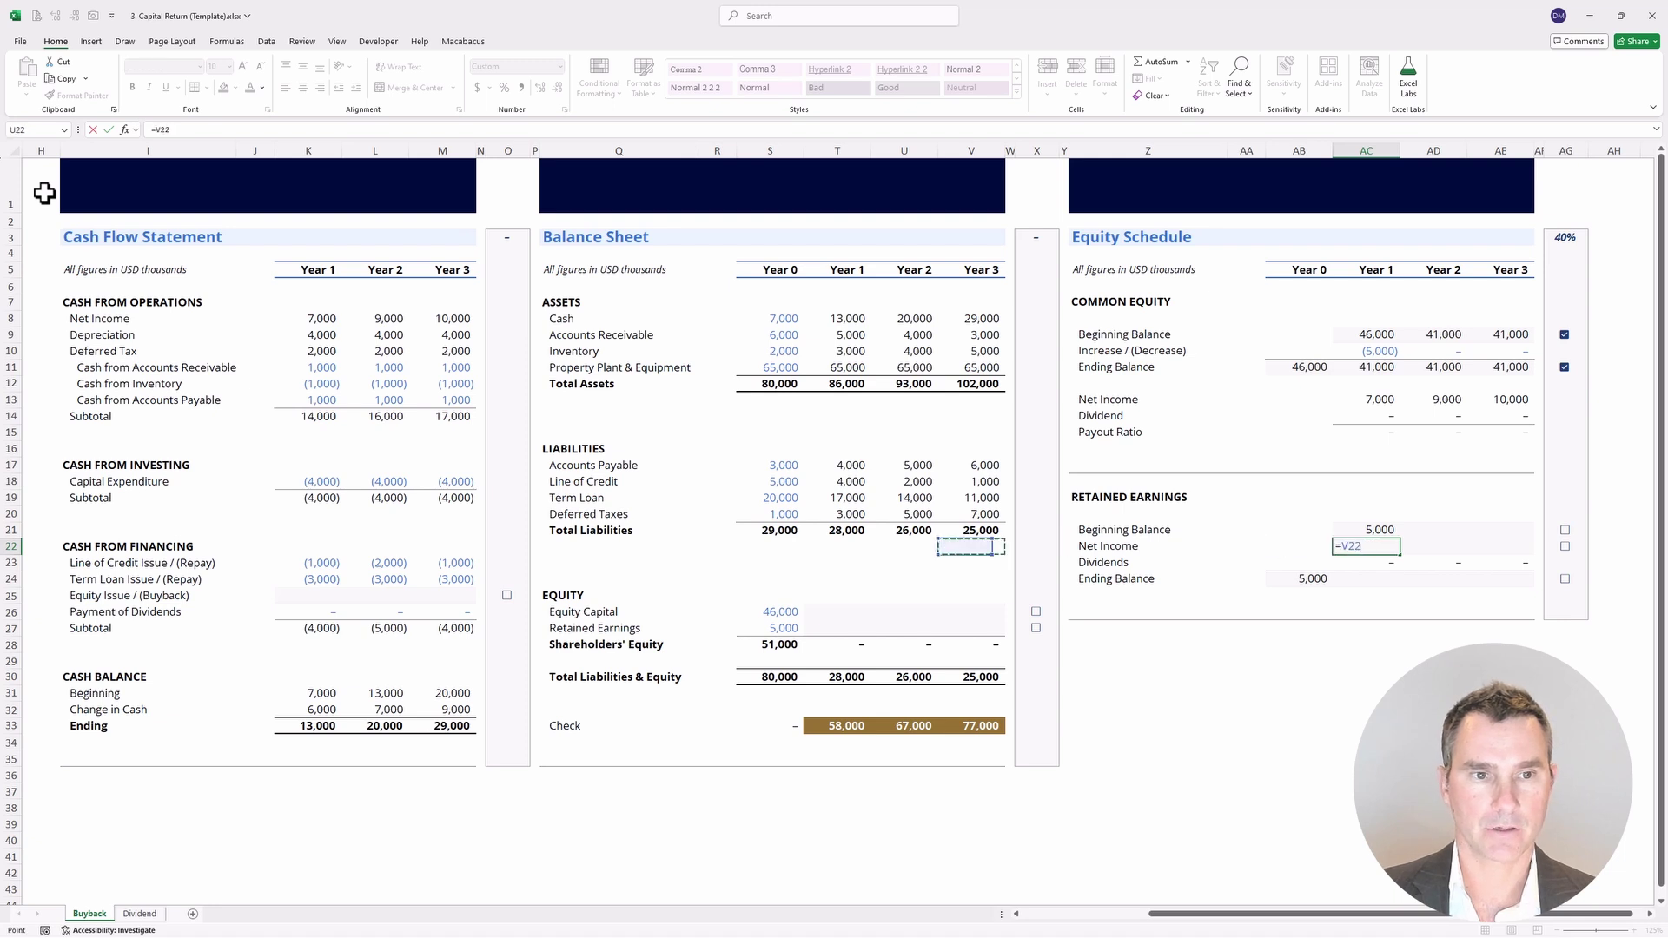
key("Up")
key("Up")
key("Up")
key("Up")
key("Up")
key("Up")
key("Up")
key("Up")
key("Up")
key("Up")
key("Up")
key("Up")
key("Up")
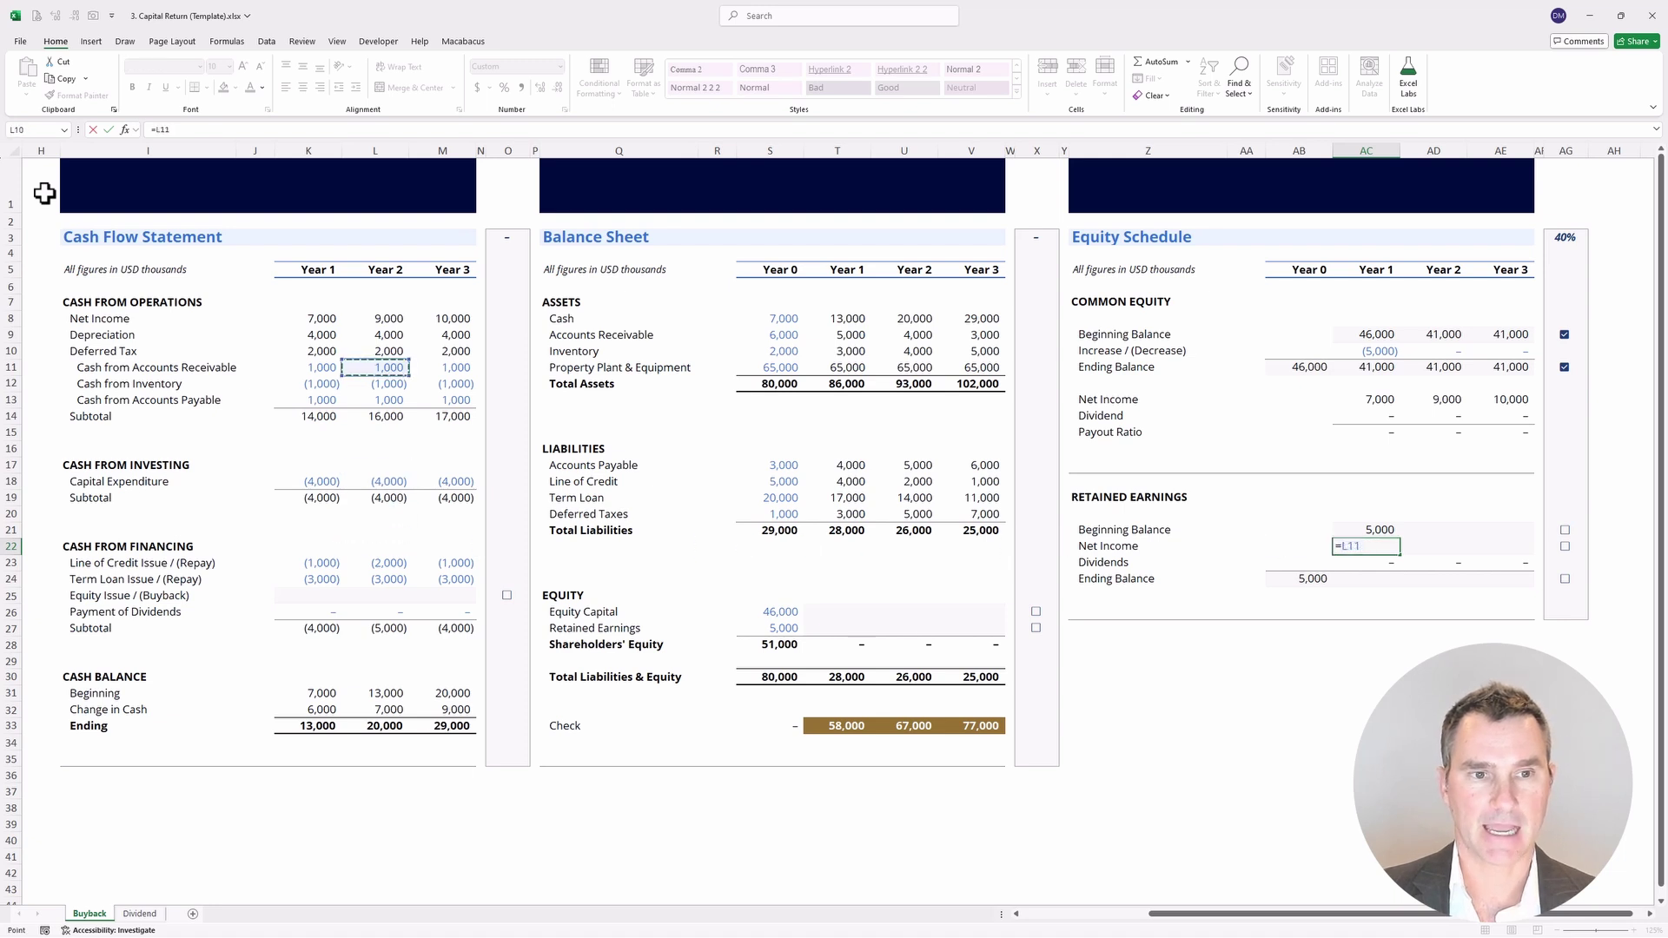
key("Left")
key("Up")
key("Return")
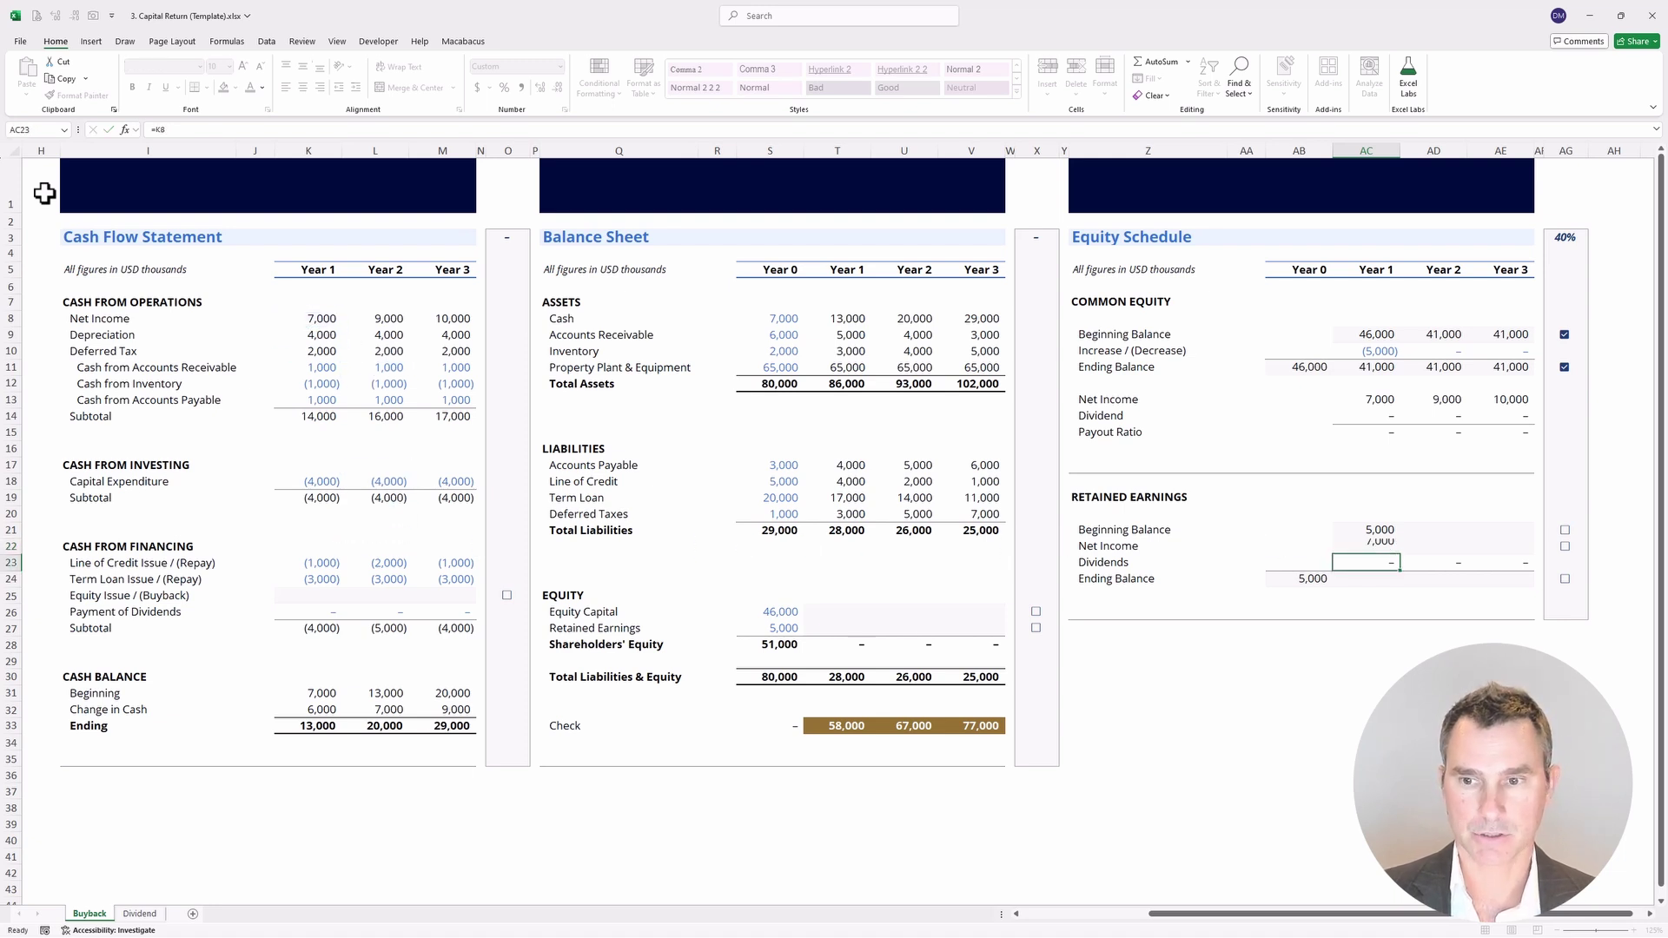
key("Down")
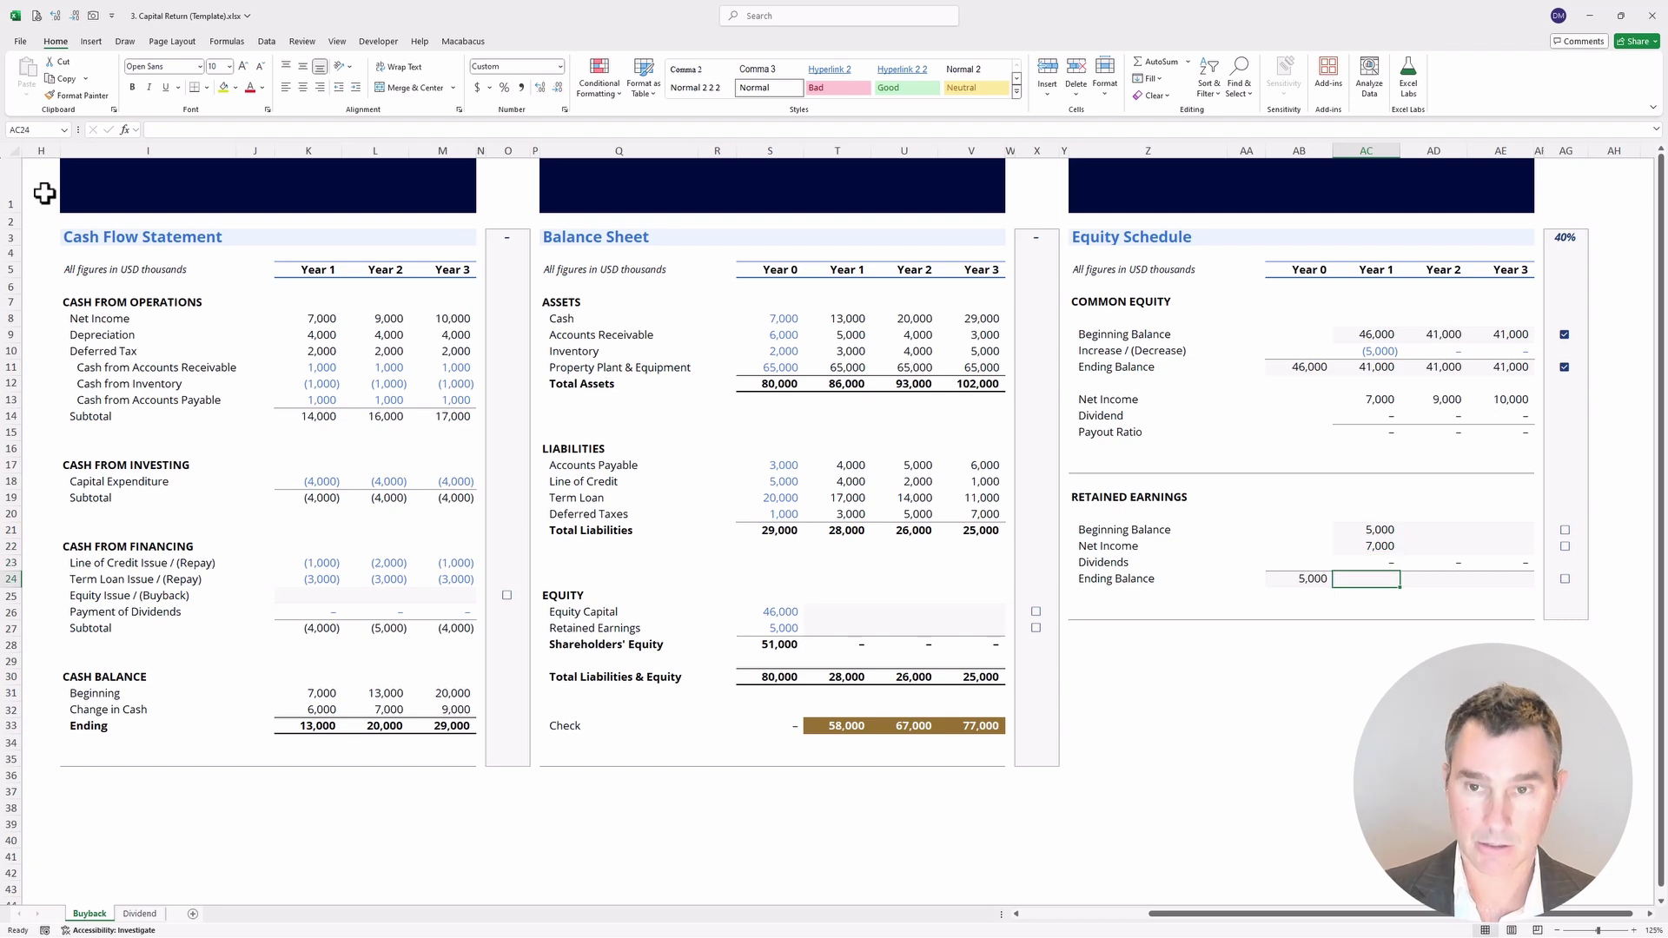
key("alt+equal")
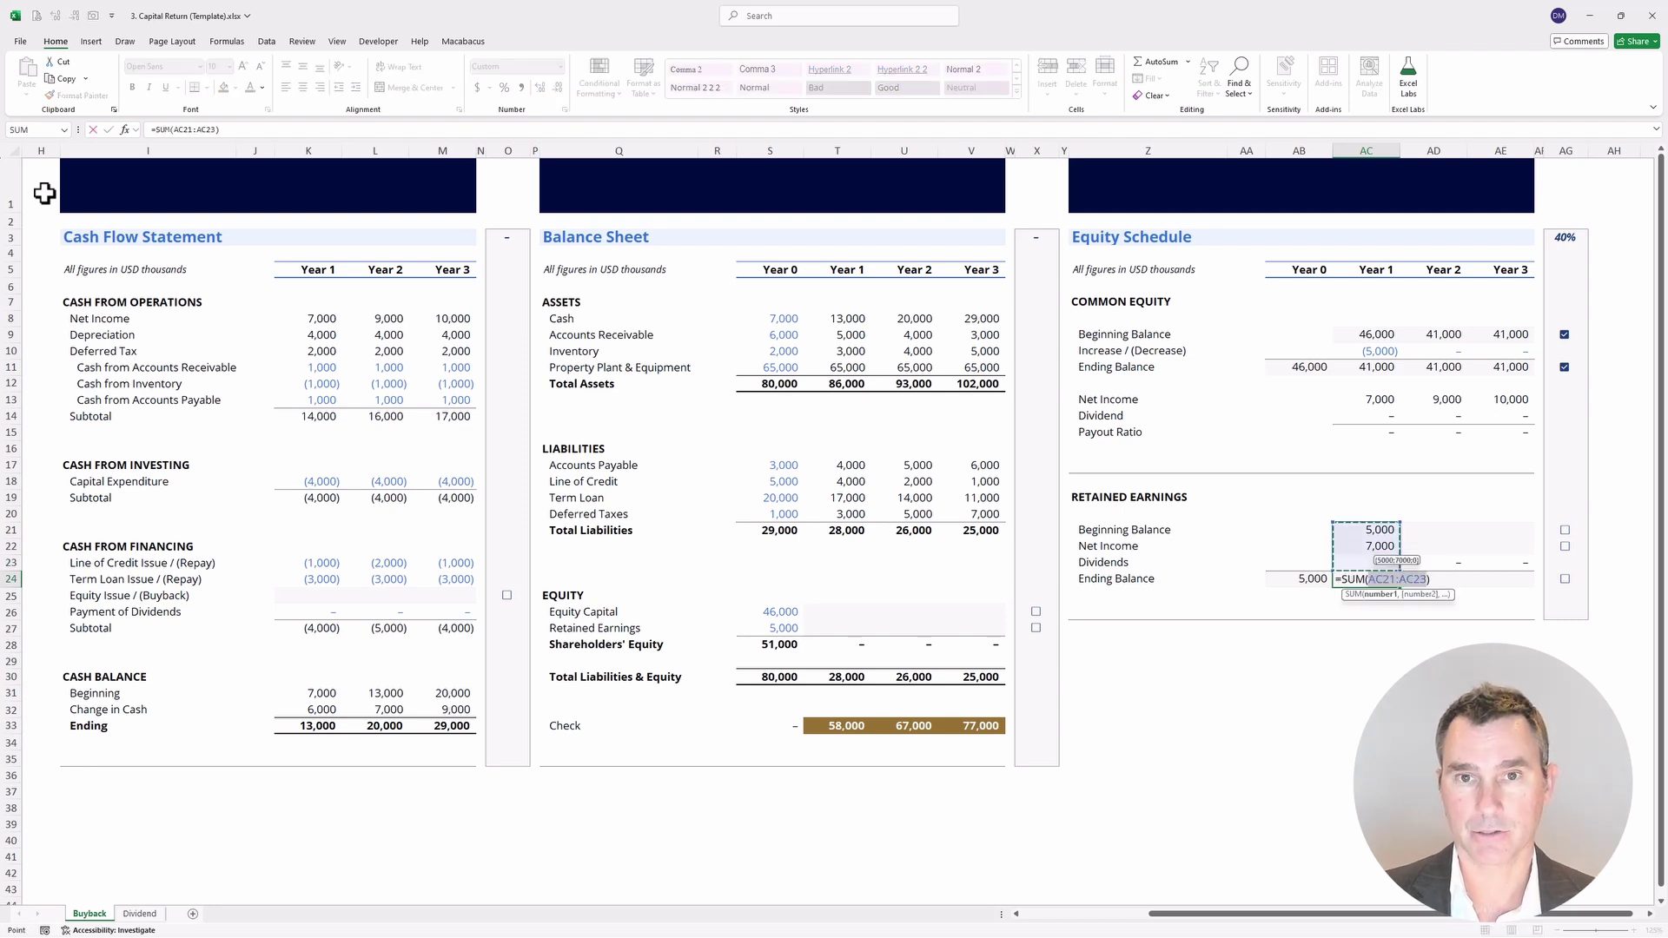
key("ctrl+Return")
Fill the beginning, net income and ending balance rows right, giving 12,000, 21,000 and 31,000.
key("Up")
key("Up")
key("Up")
key("shift+Down")
key("shift+Right")
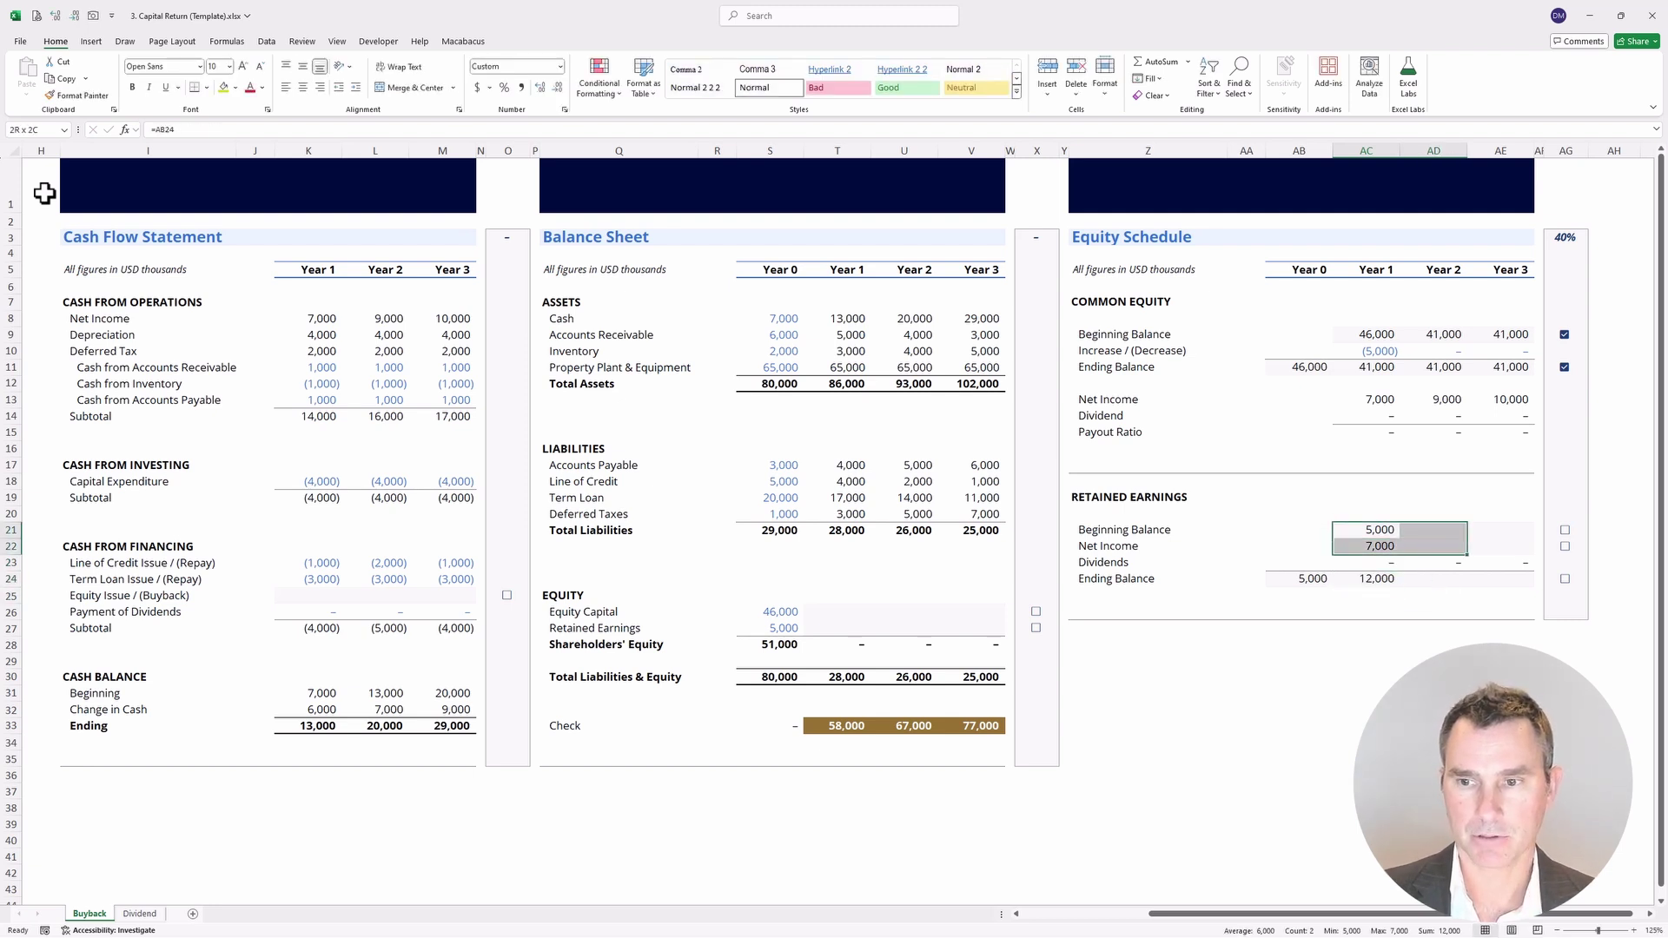
key("shift+Right")
key("ctrl+r")
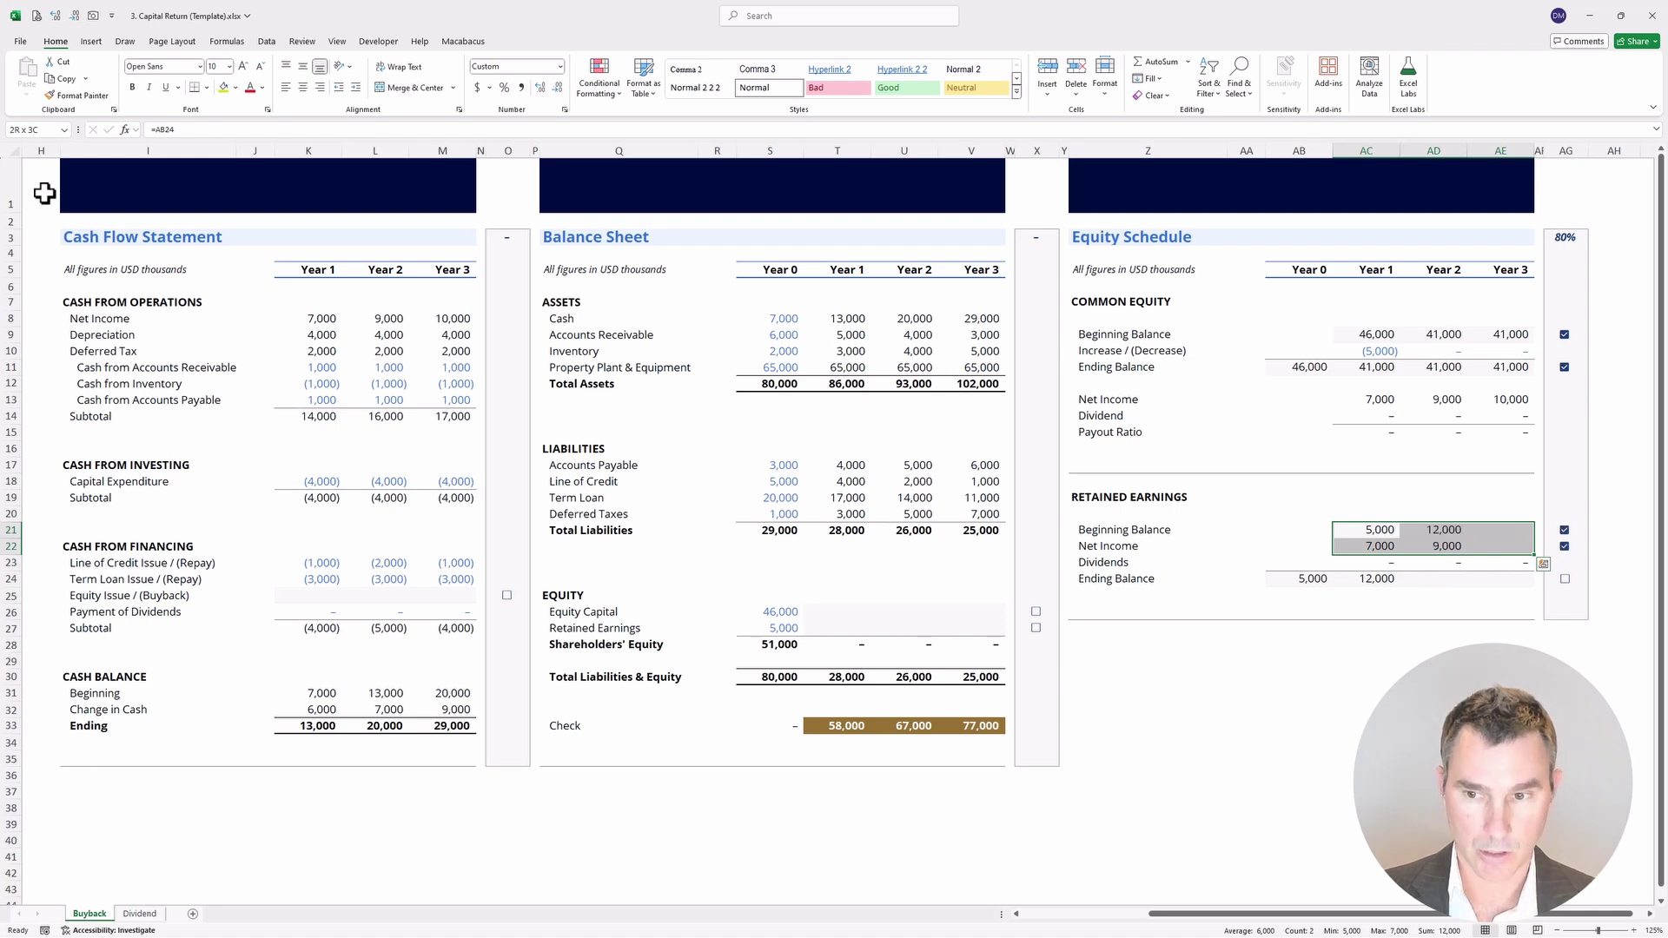
key("Down")
key("Down")
key("Down")
key("shift+Right")
key("shift+Right")
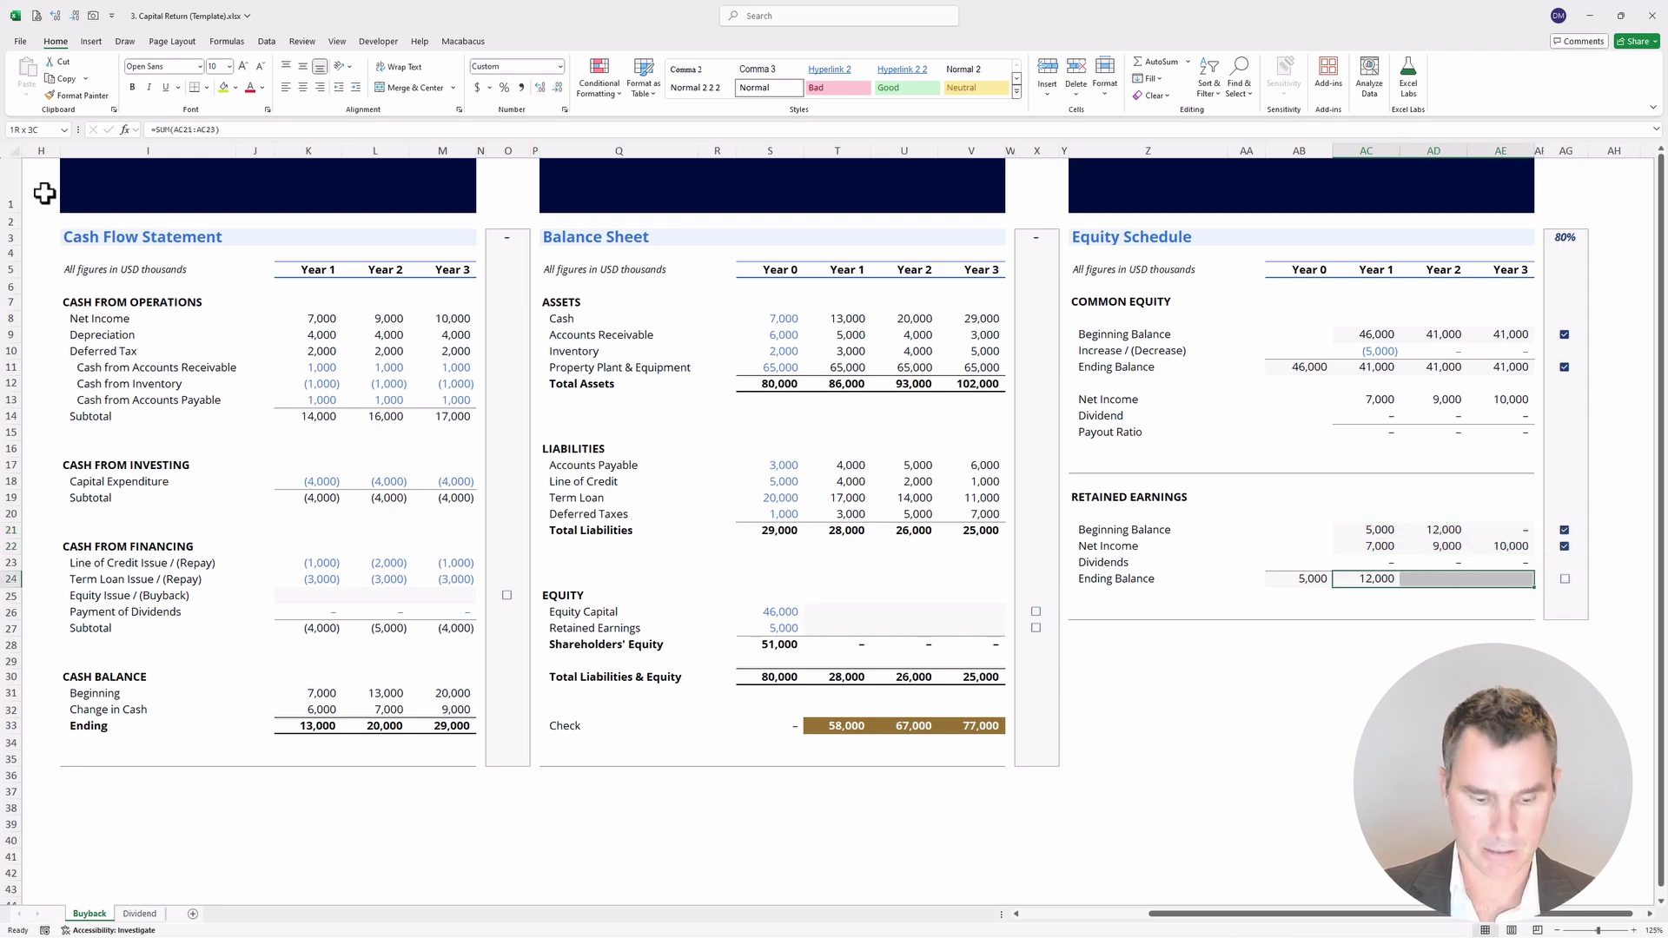
key("ctrl+r")
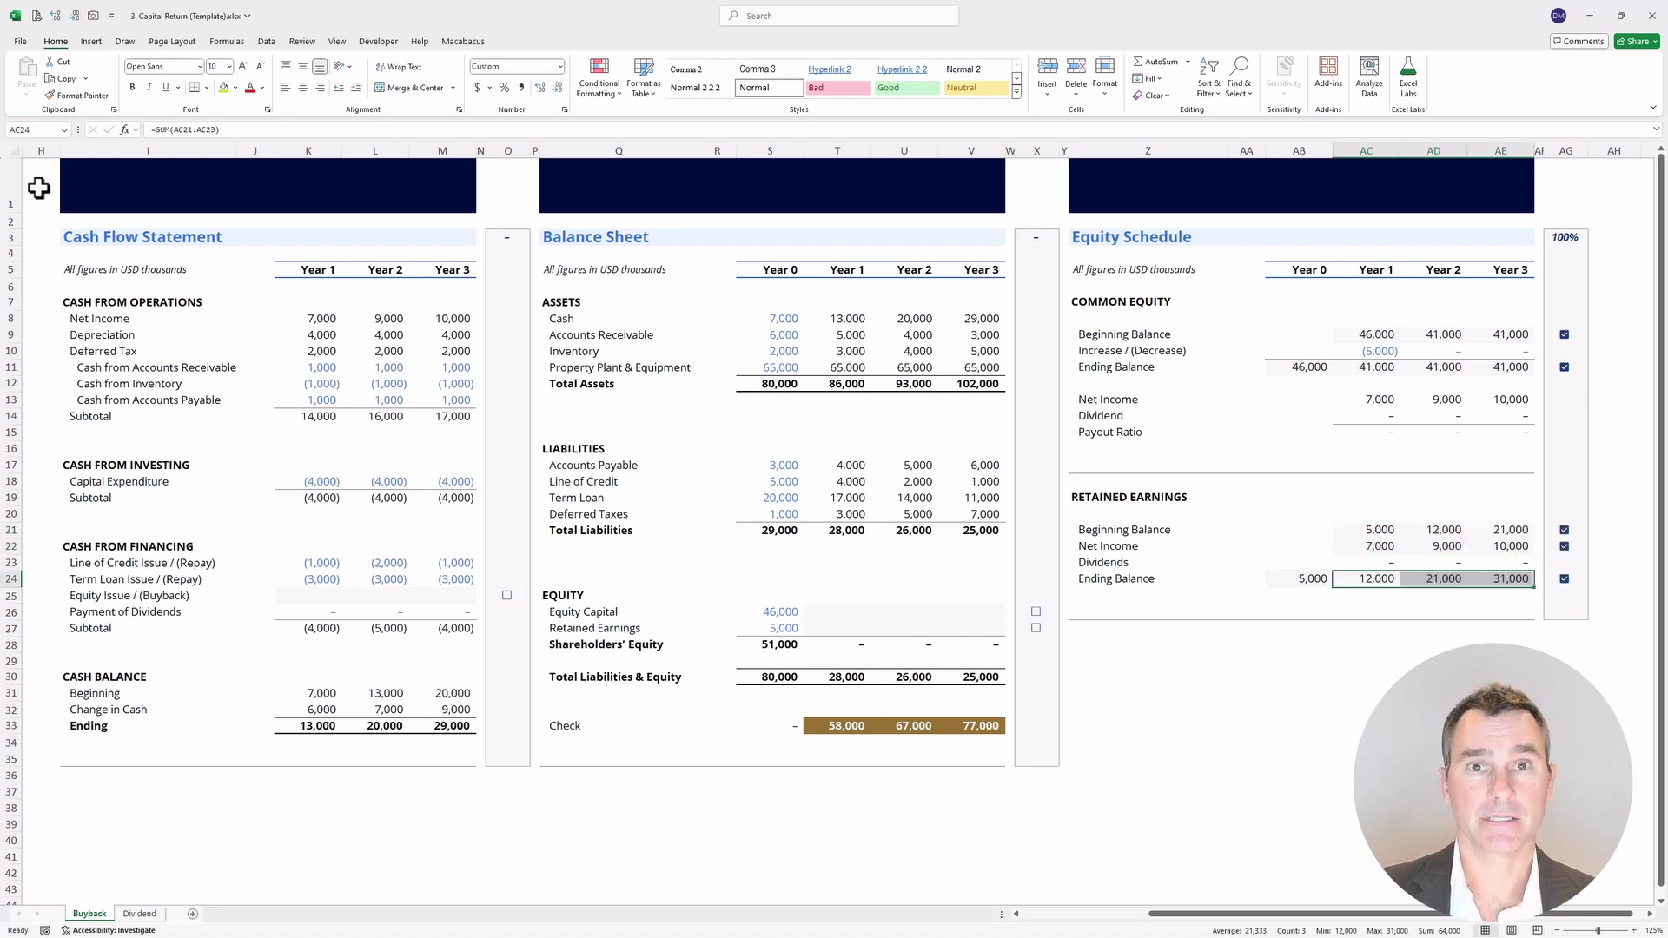
key("Left")
key("Left")
key("Left")
key("Left")
key("Left")
key("Left")
key("Left")
key("Left")
key("Left")
key("Left")
key("Left")
key("Left")
key("Left")
key("Left")
key("Left")
key("Left")
key("Left")
key("Left")
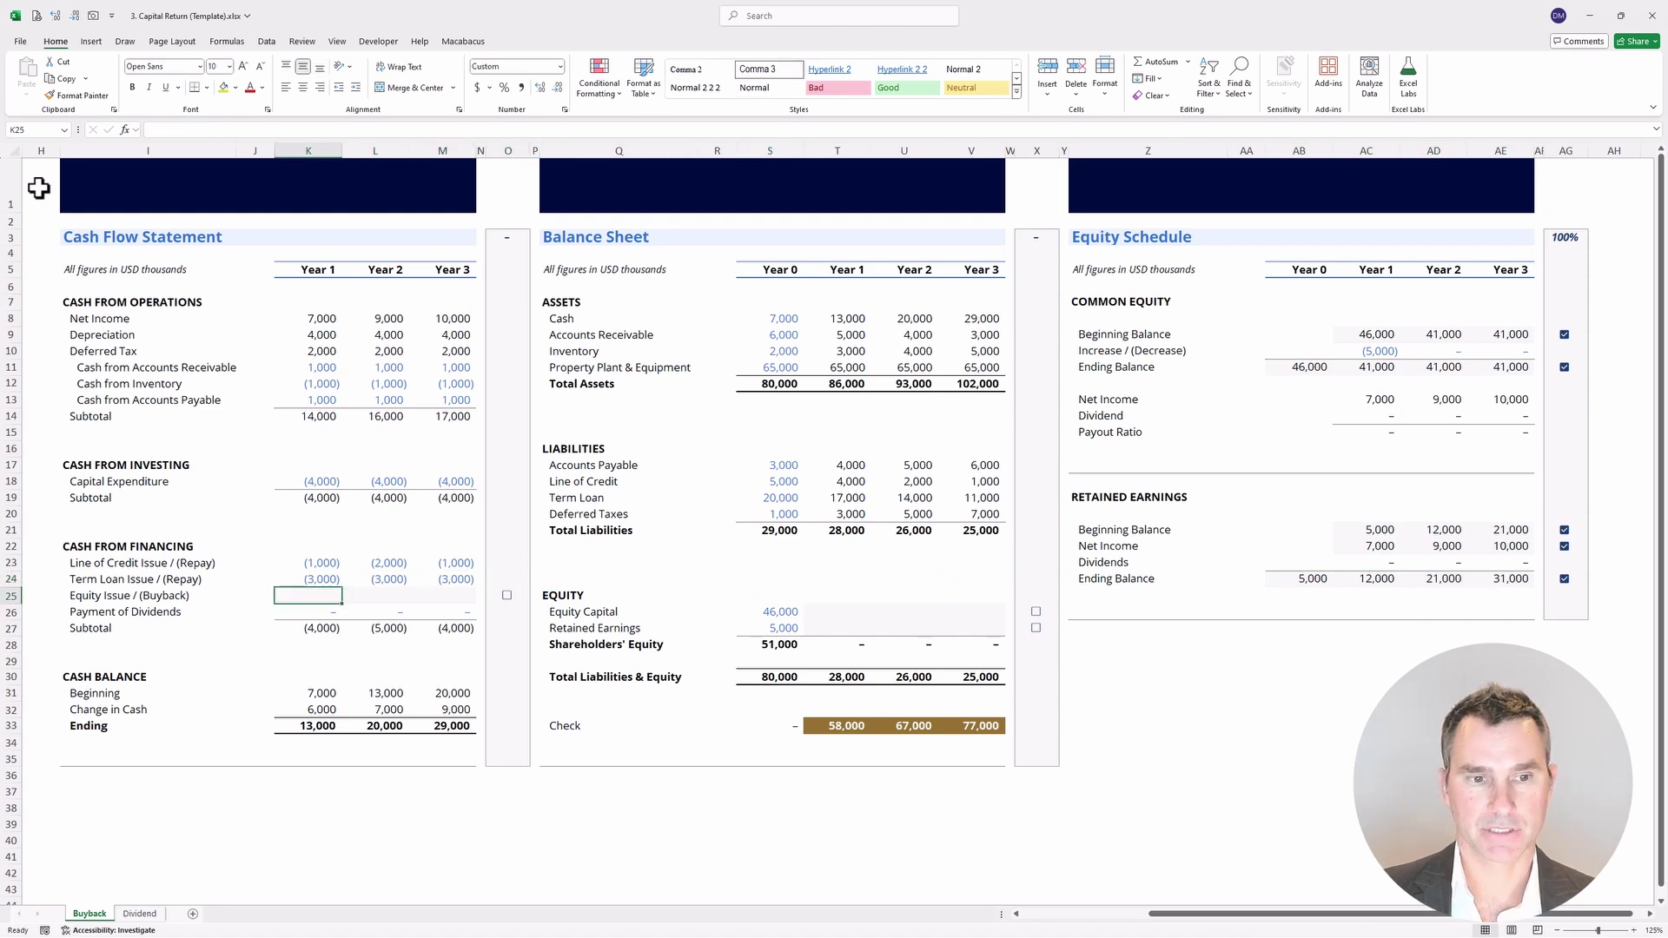
Set K25 to =AC10 and fill across K25:M25, showing a (5,000) Year 1 buyback.
type("=")
key("Right")
key("Right")
key("Right")
key("Right")
key("Right")
key("Right")
key("Right")
key("Right")
key("Right")
key("Right")
key("Right")
key("Right")
key("Right")
key("Right")
key("Right")
key("Right")
key("Right")
key("Right")
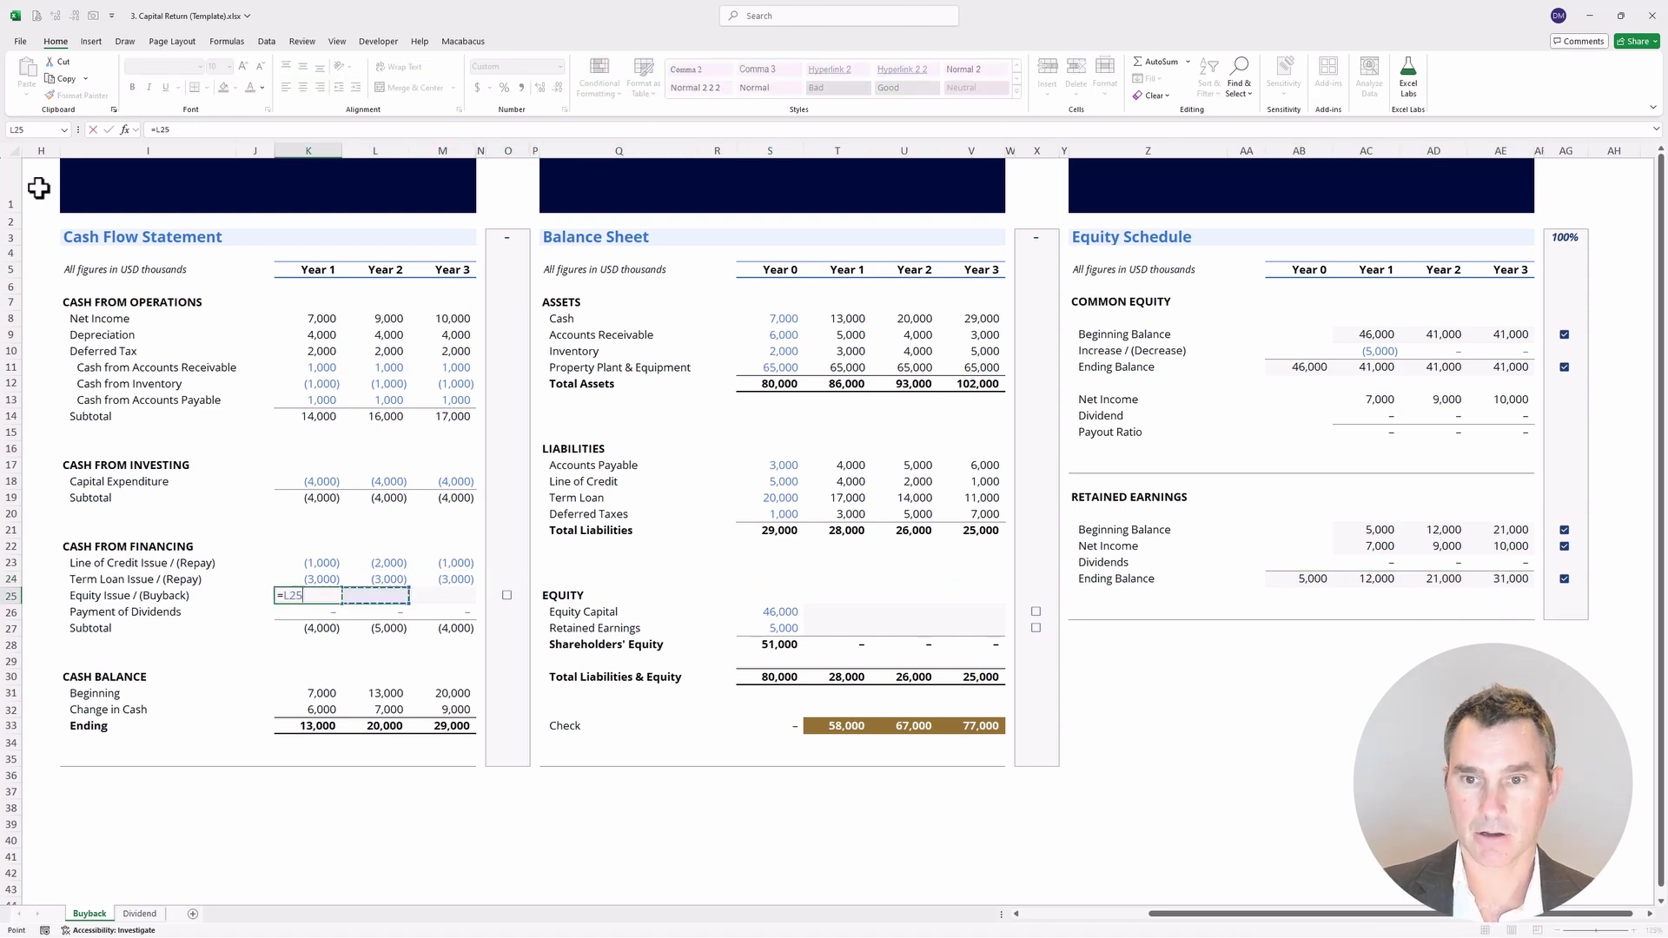
key("Up")
key("Up")
key("Up")
key("Up")
key("Up")
key("Up")
key("Up")
key("Up")
key("Up")
key("Up")
key("Up")
key("Up")
key("Up")
key("Up")
key("Up")
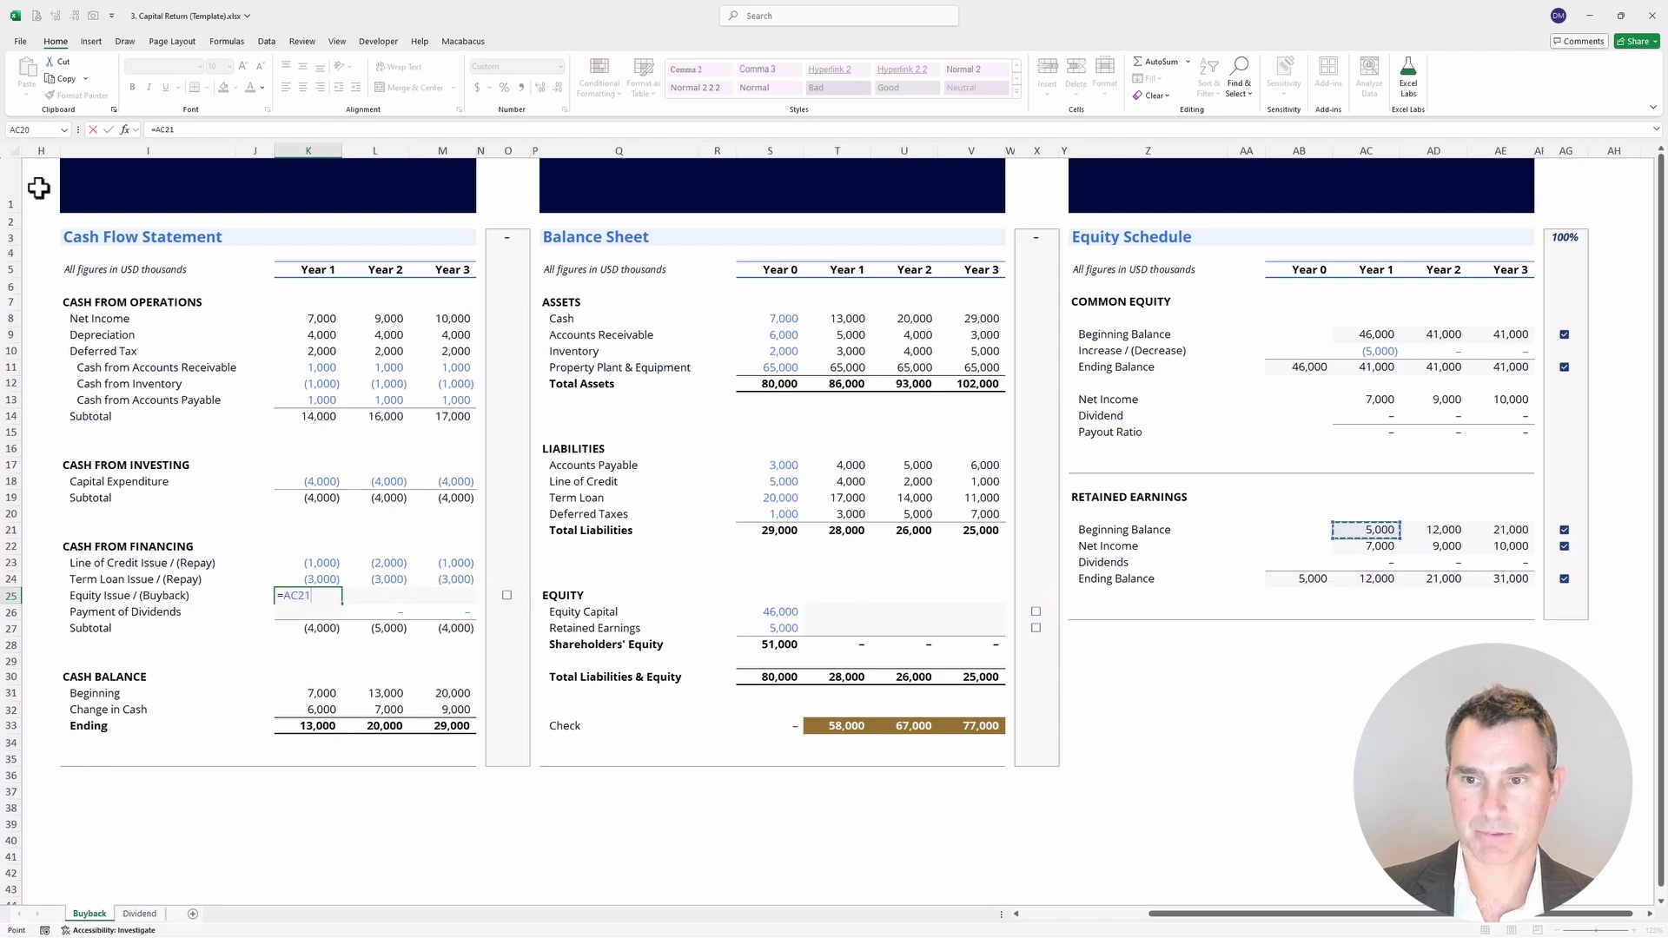
key("ctrl+Return")
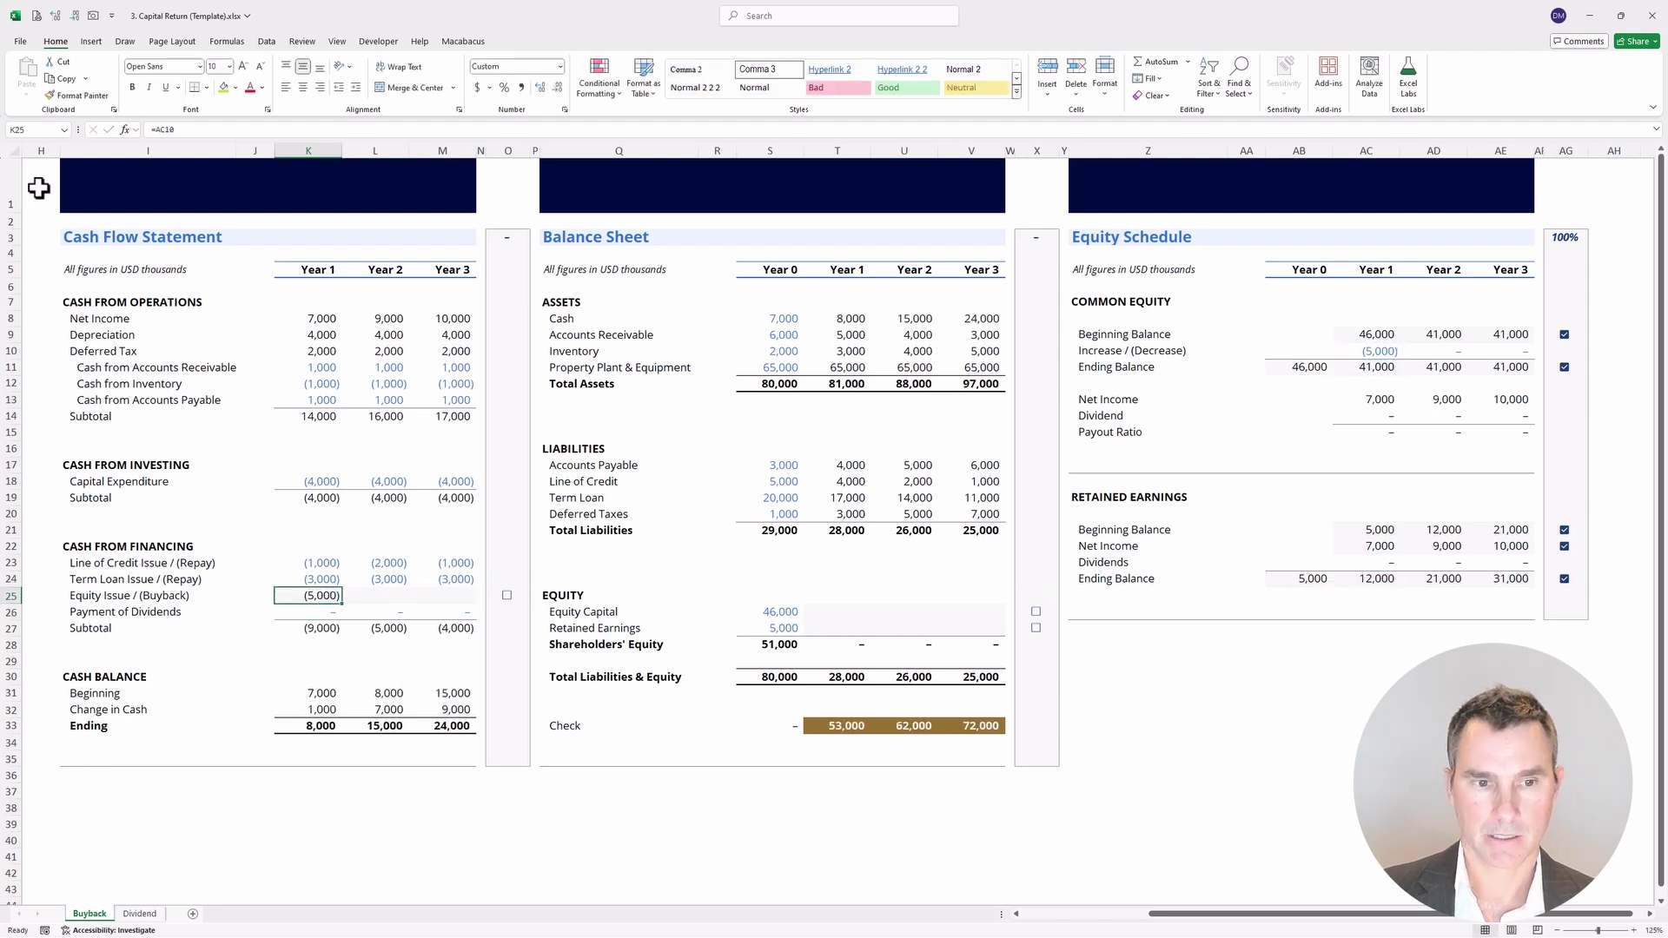
key("shift+Right")
key("shift+Right")
key("ctrl+r")
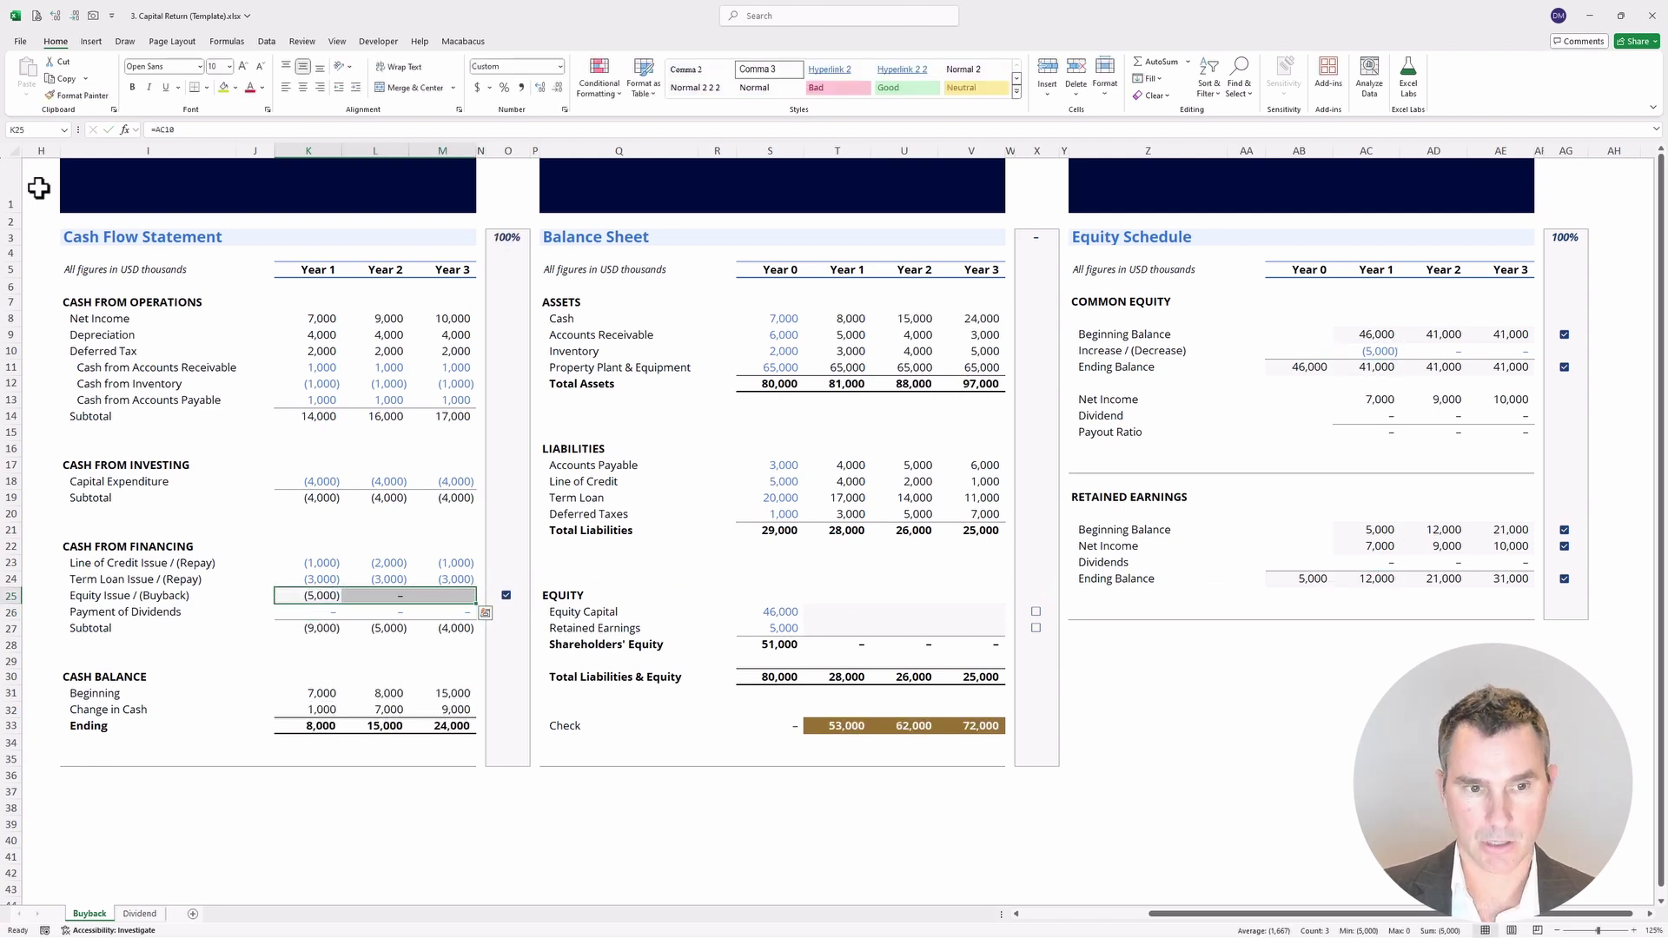
key("Left")
key("Left")
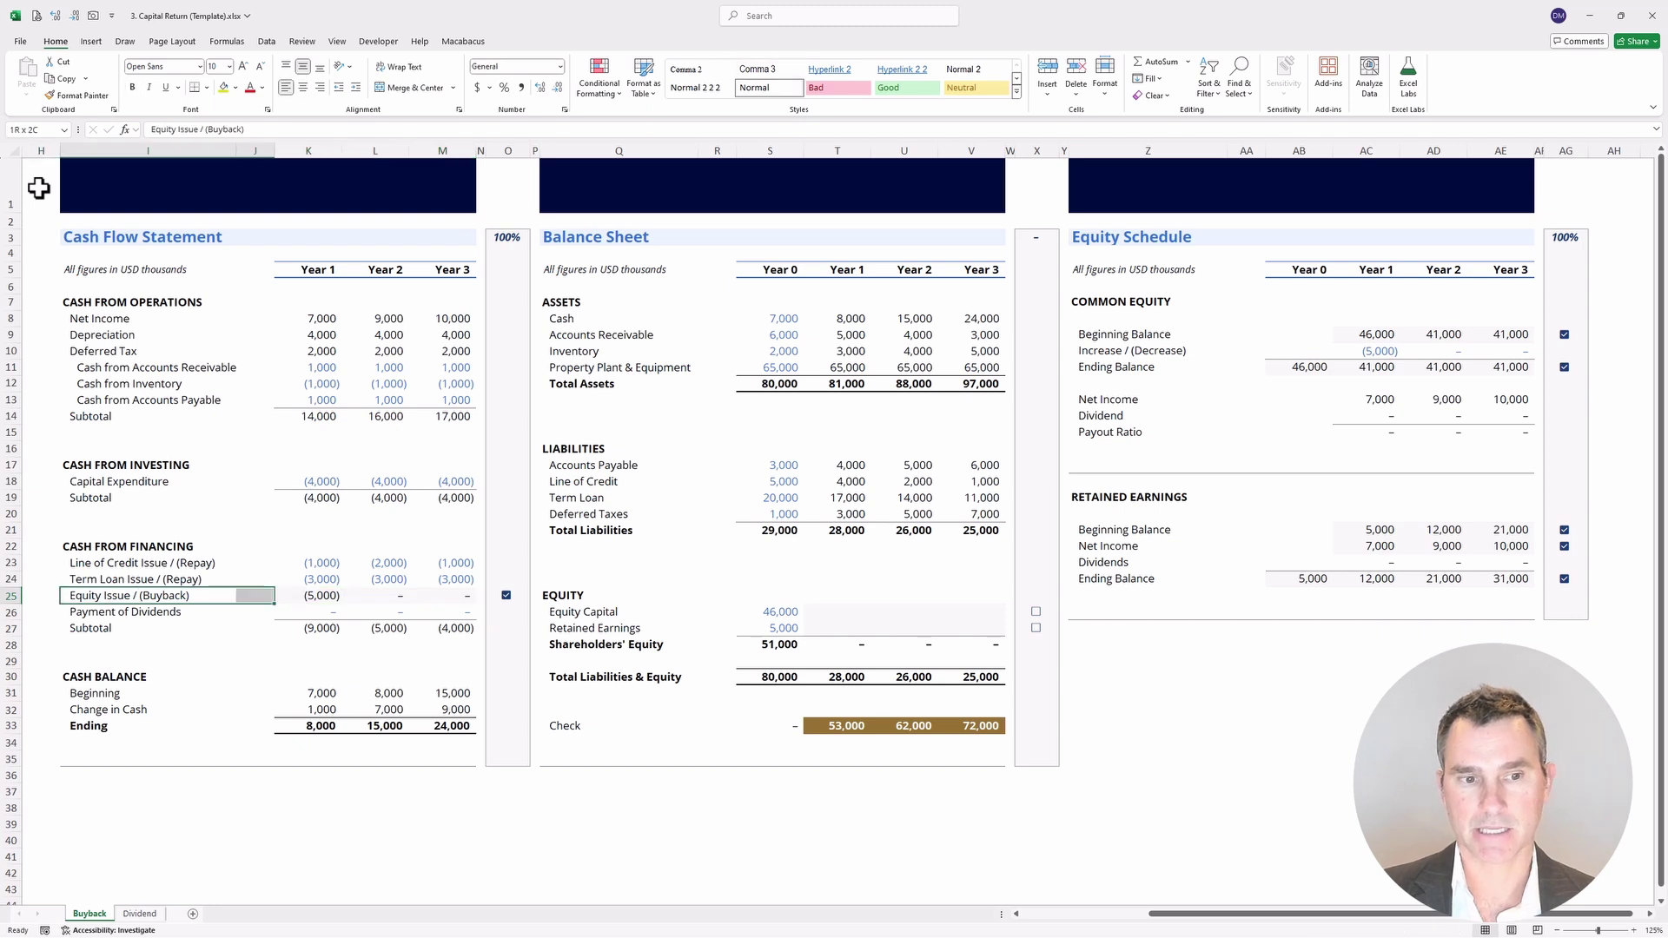
key("shift+Right")
key("shift+Right")
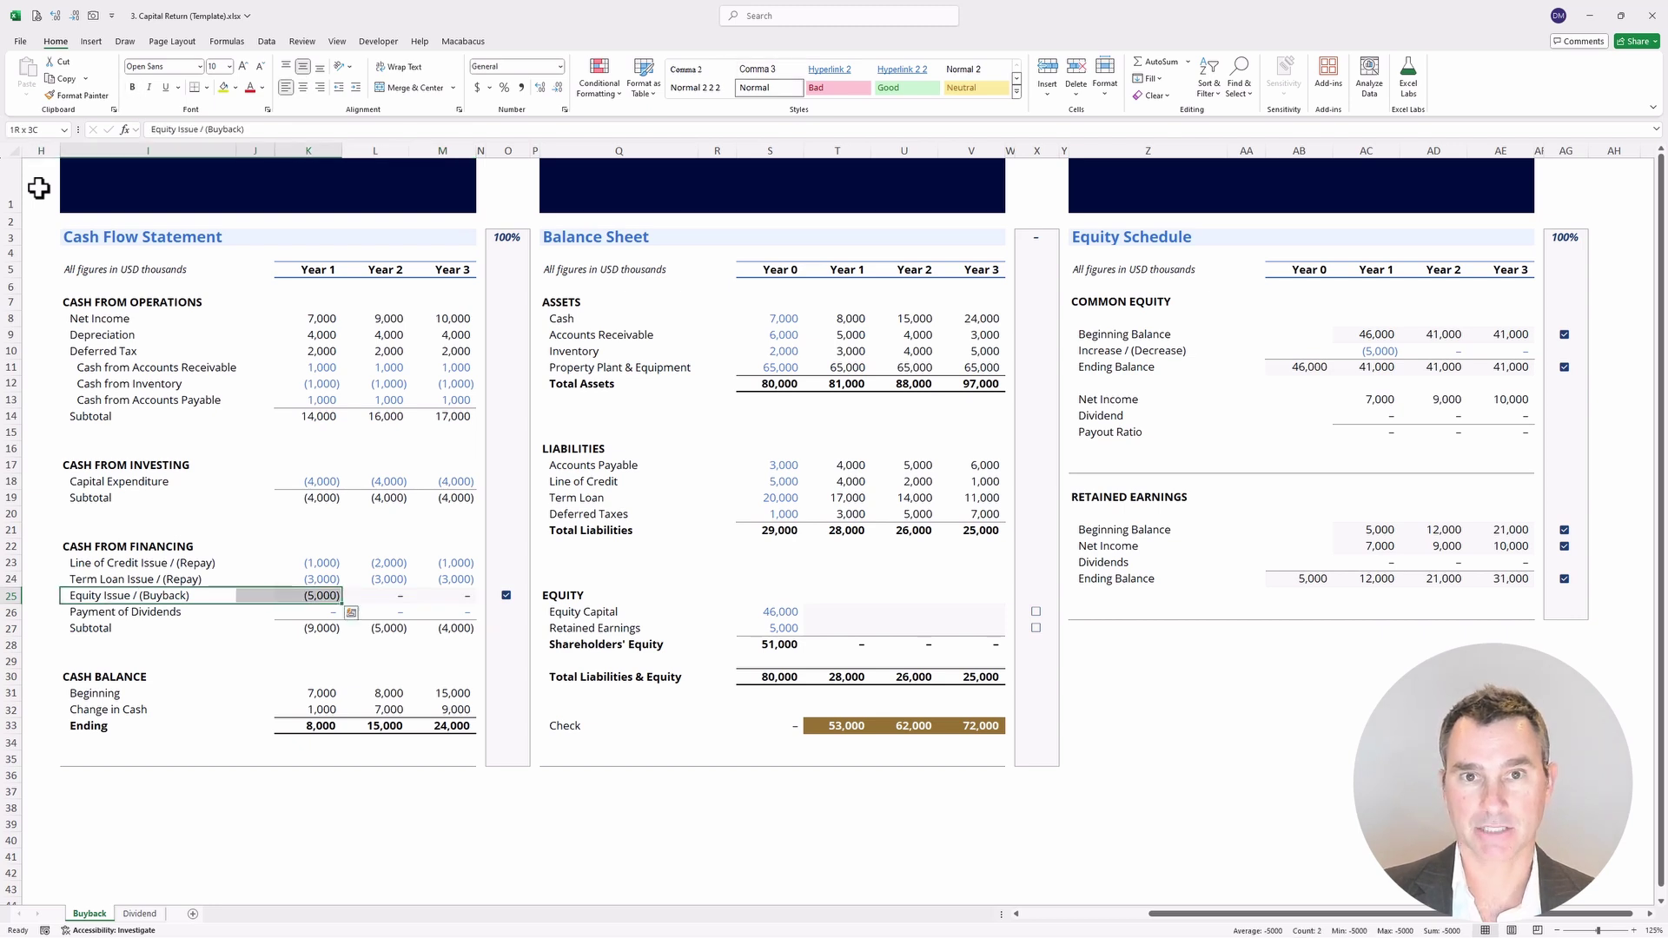
key("Right")
key("Right")
key("Right")
key("Right")
key("Right")
key("Right")
key("Right")
key("Right")
key("Right")
key("Right")
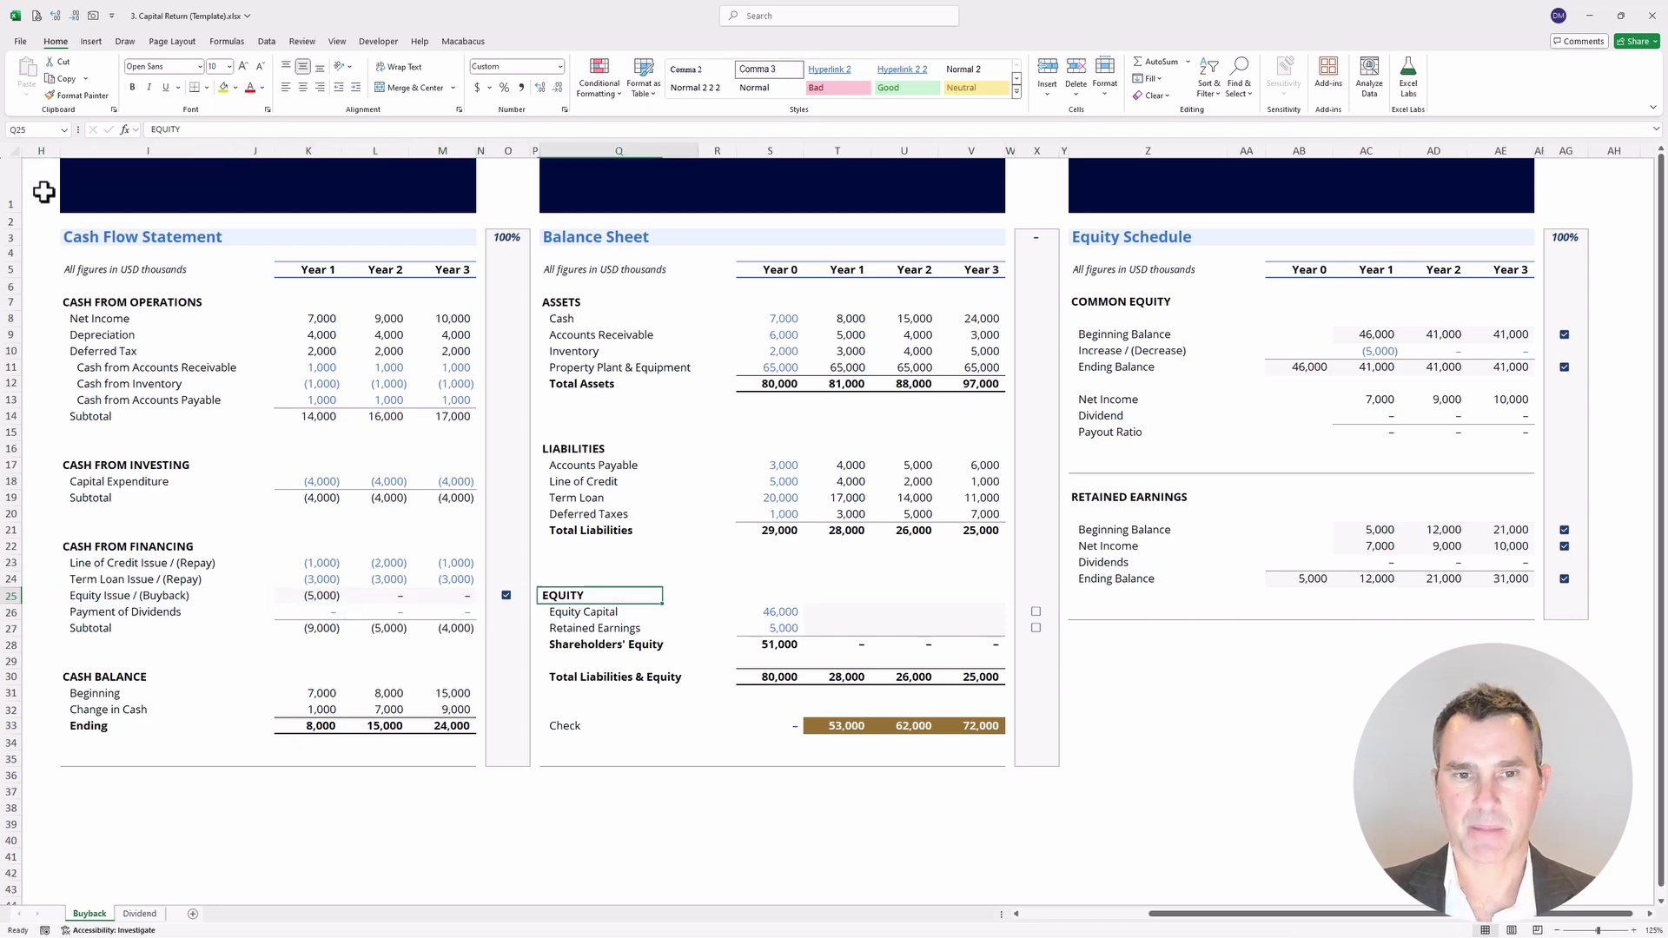
Link Year 1 Equity Capital to =AC11 and Retained Earnings to =AC24.
key("Right")
key("Down")
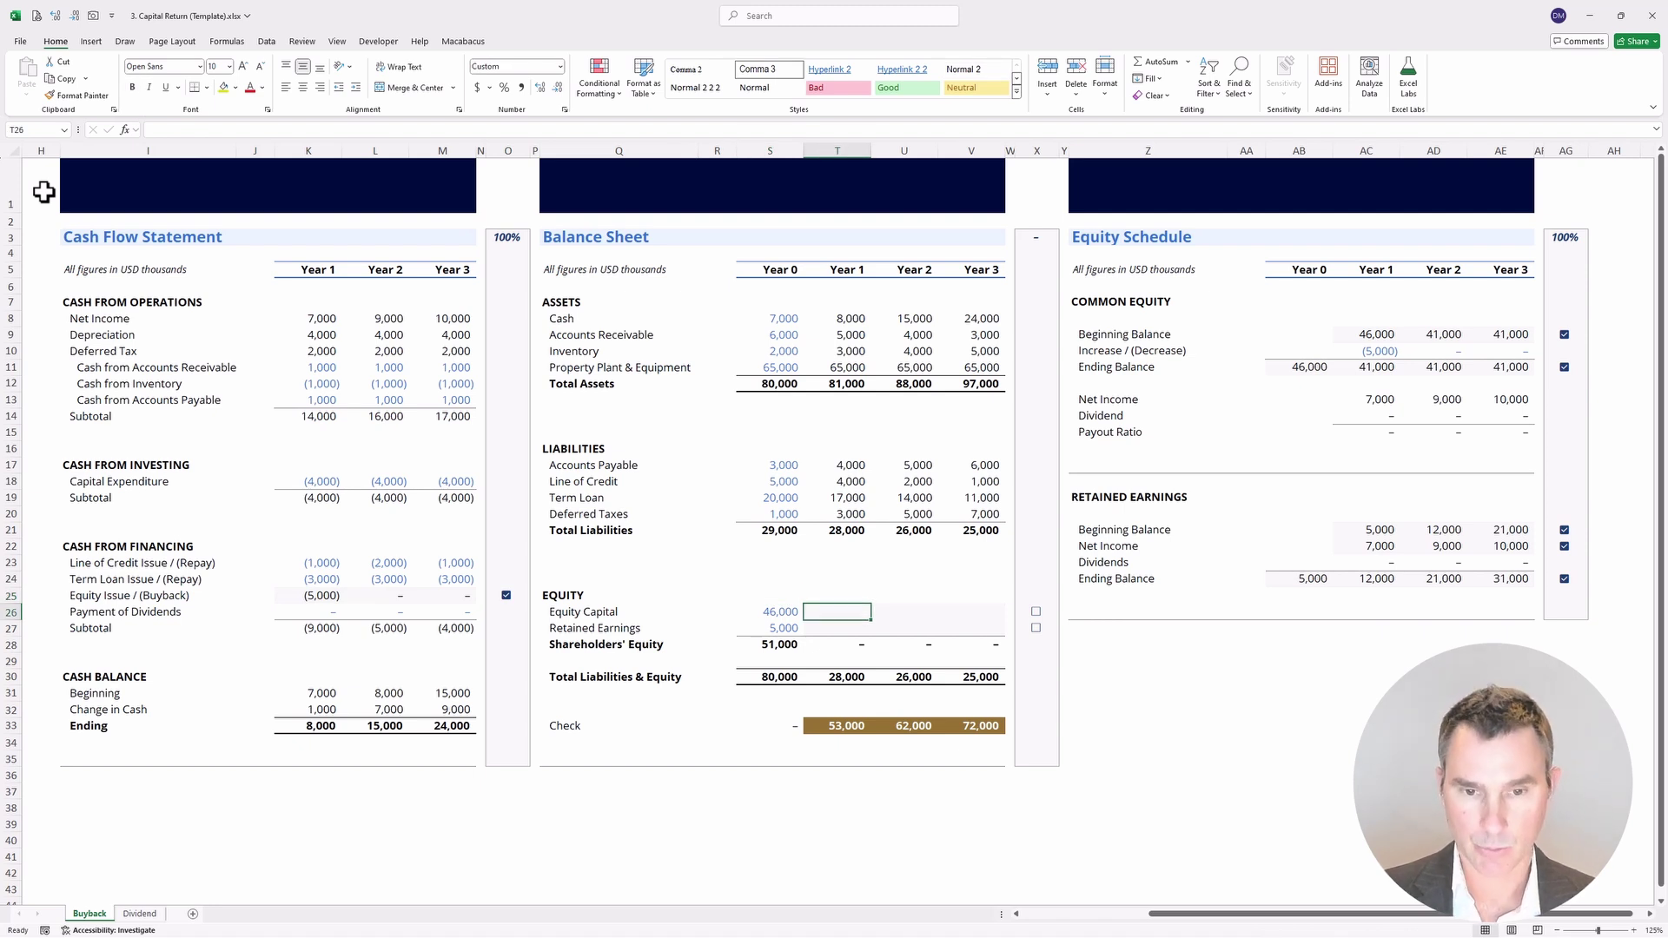
type("=")
key("Right")
key("Right")
key("Right")
key("Right")
key("Right")
key("Right")
key("Right")
key("Right")
key("Right")
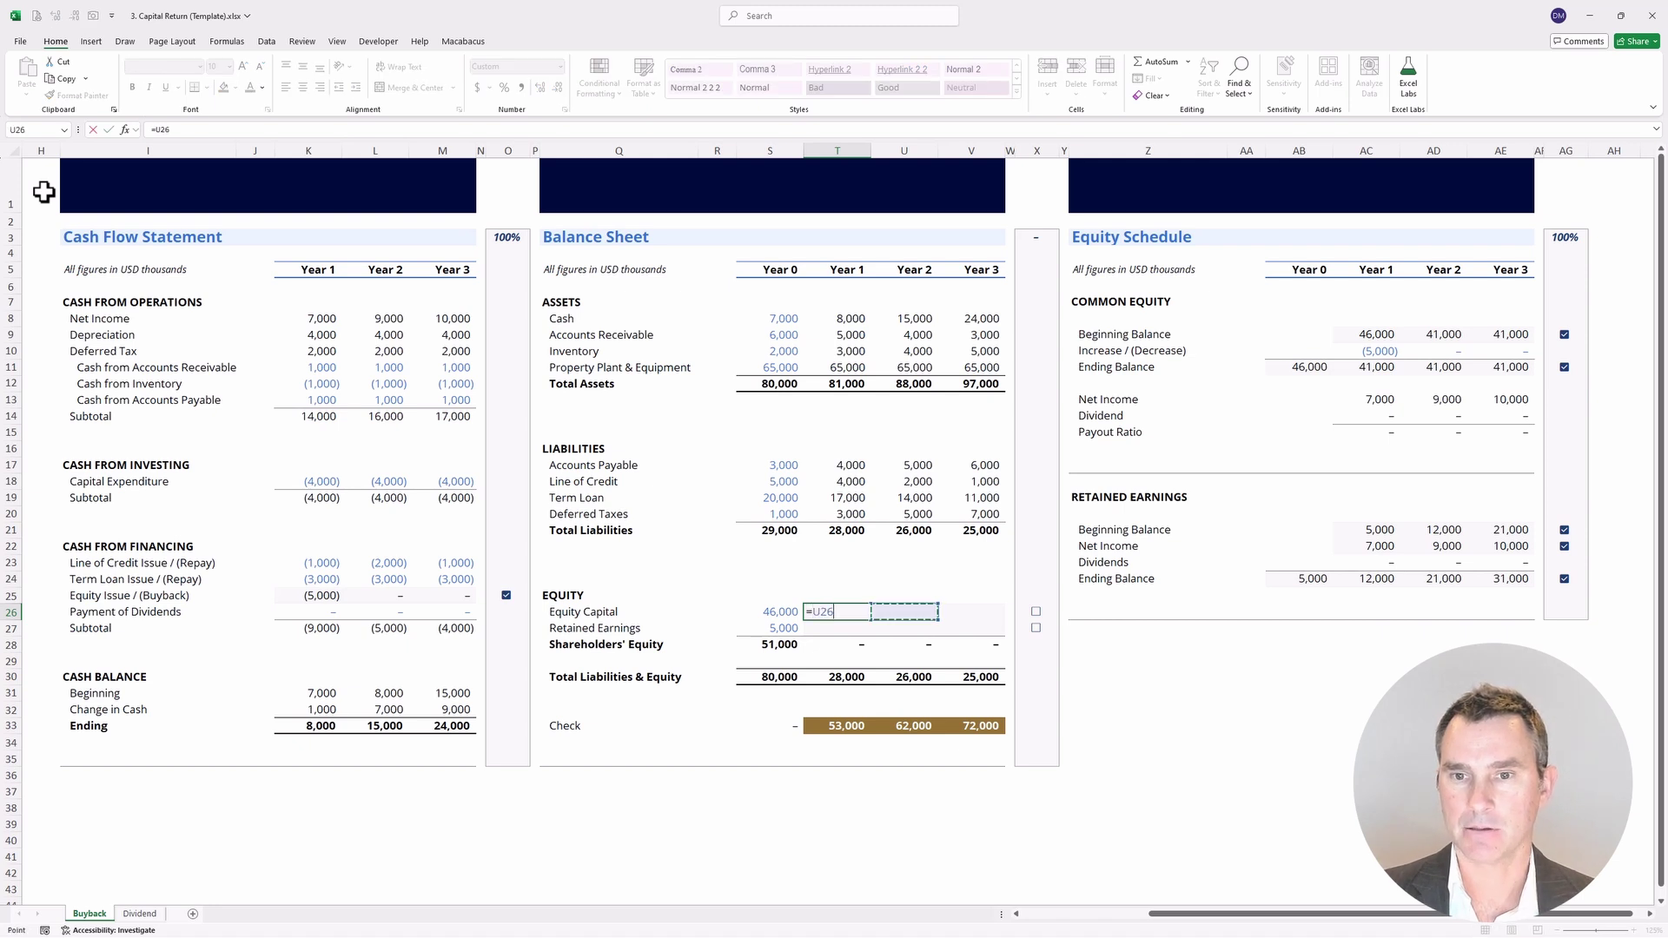
key("Up")
key("Up")
key("Up")
key("Up")
key("Up")
key("Up")
key("Up")
key("Up")
key("Up")
key("Up")
key("Up")
key("Up")
key("Up")
key("Up")
key("Up")
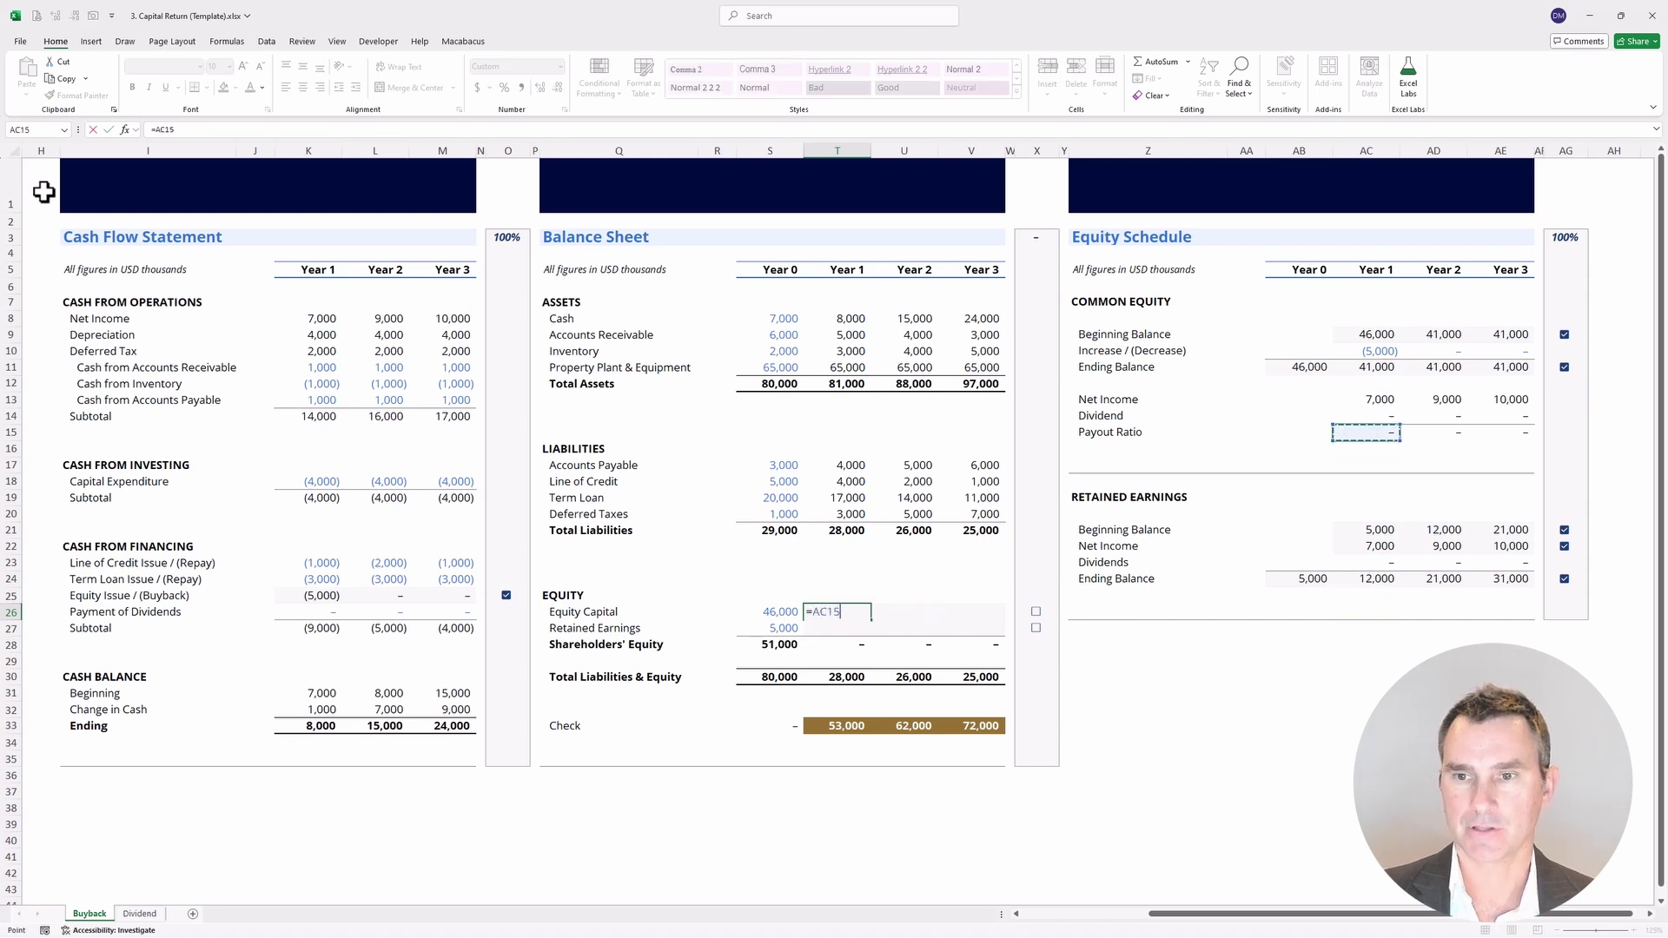
key("Return")
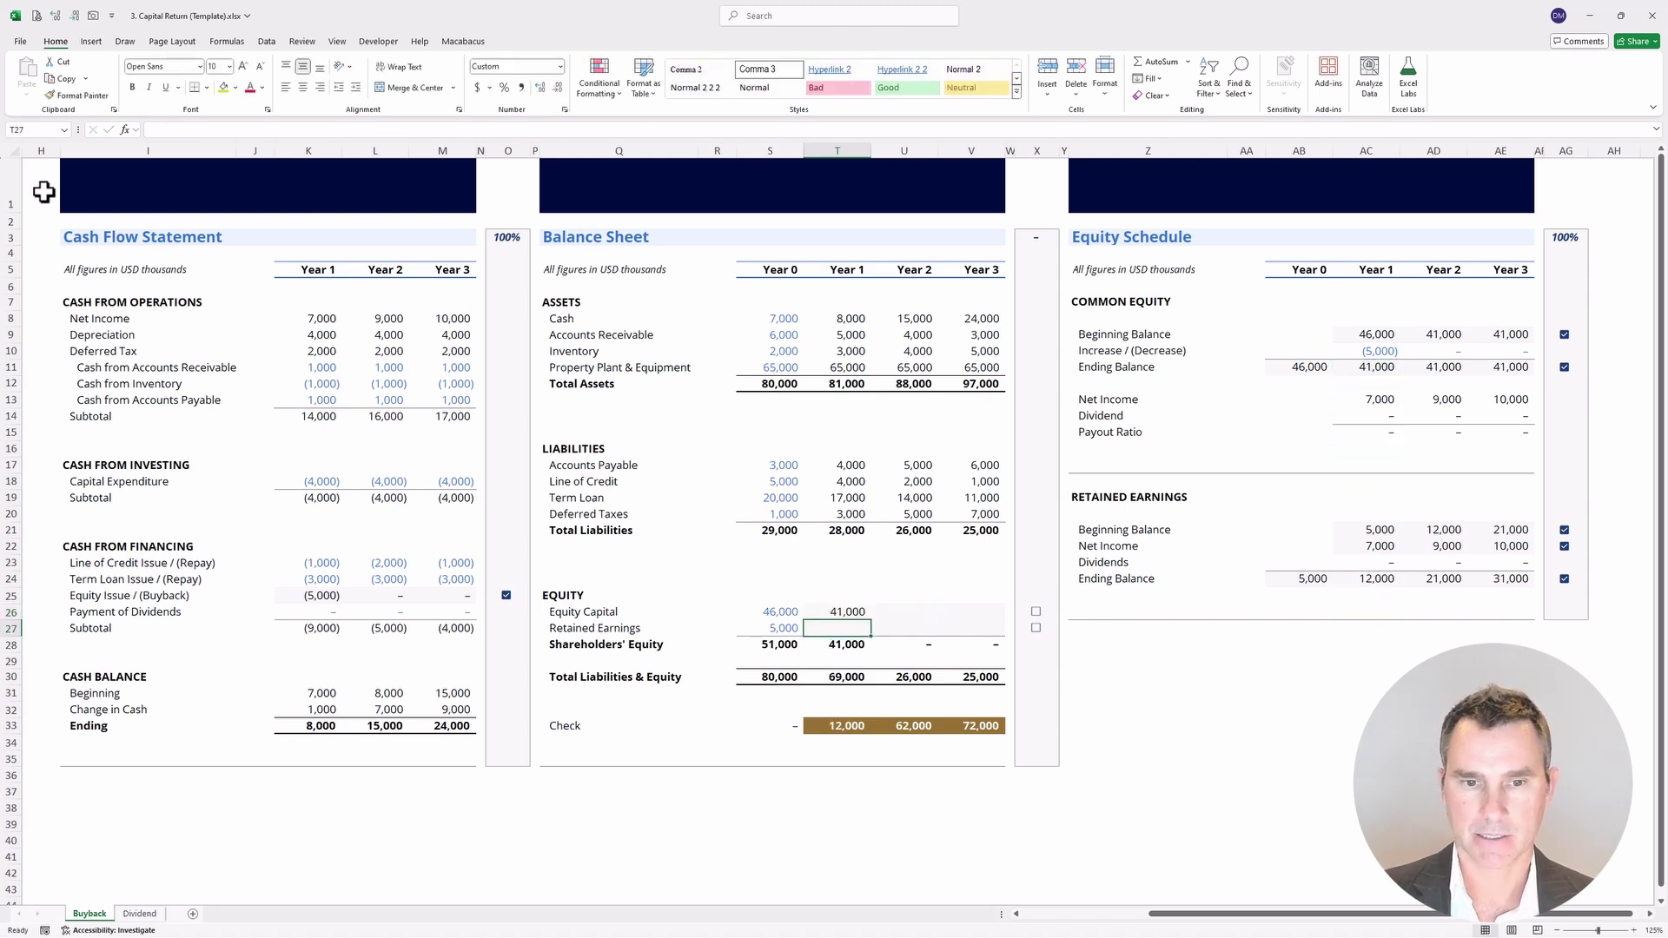
type("=")
key("Right")
key("Right")
key("Right")
key("Right")
key("Right")
key("Right")
key("Right")
key("Right")
key("Right")
key("Right")
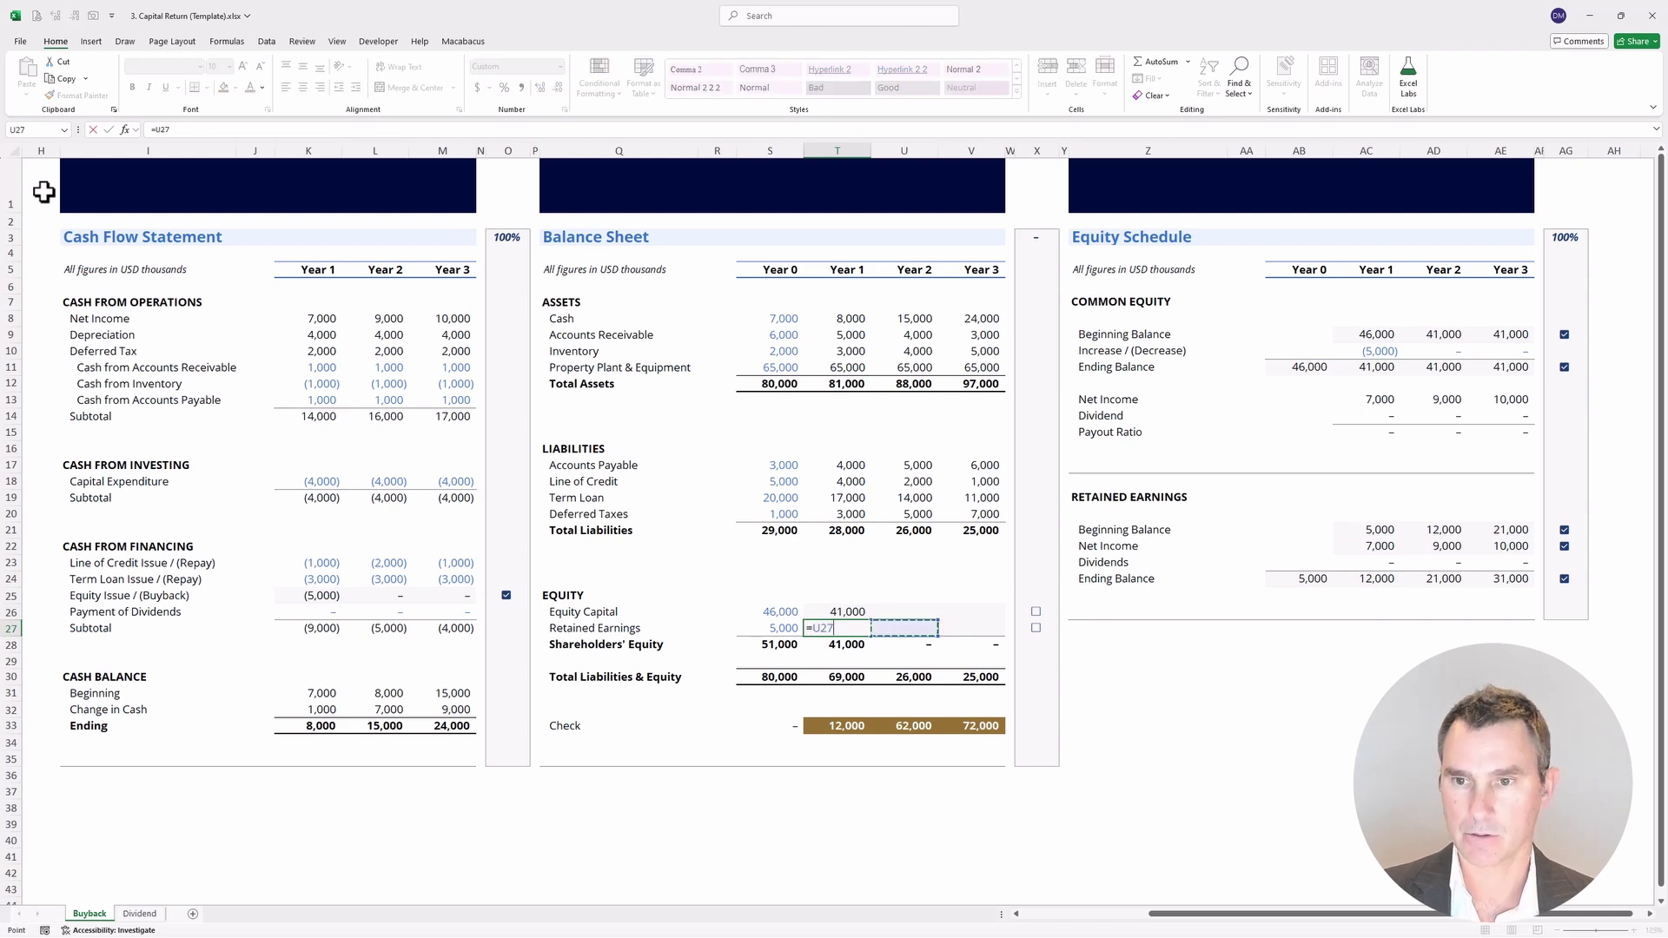
key("Left")
key("Up")
key("Up")
key("Up")
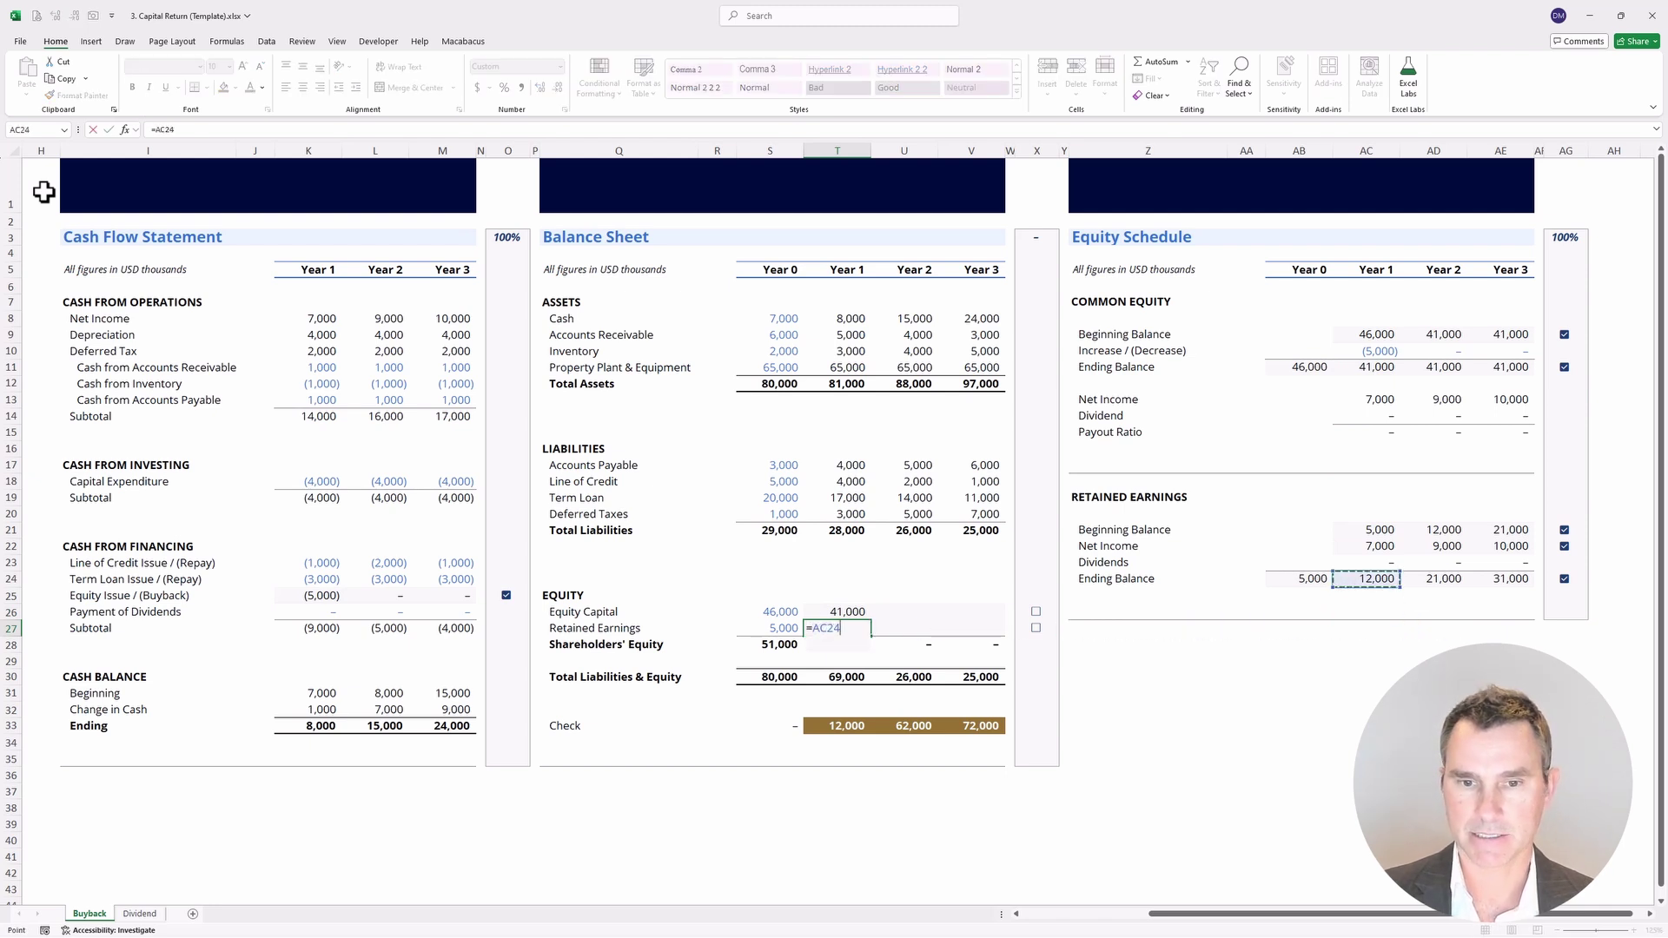
key("Return")
Fill both equity links across T26:V27 and select the Check row, now reading zero.
key("Up")
key("Up")
key("shift+Down")
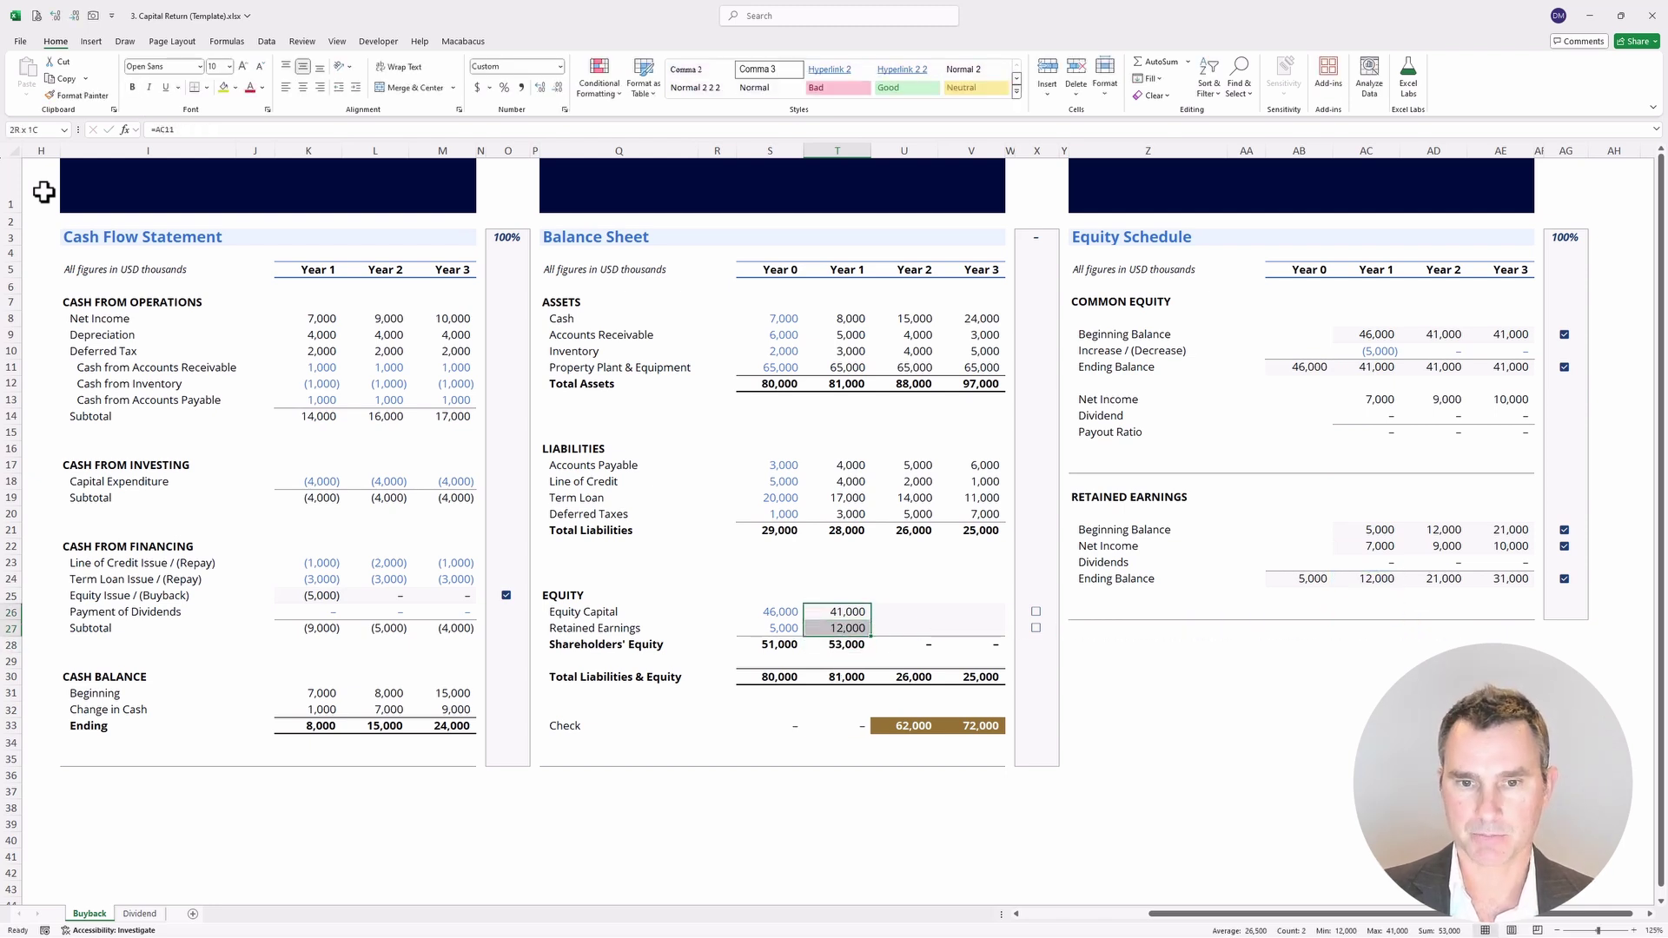
key("shift+Right")
key("shift+Right")
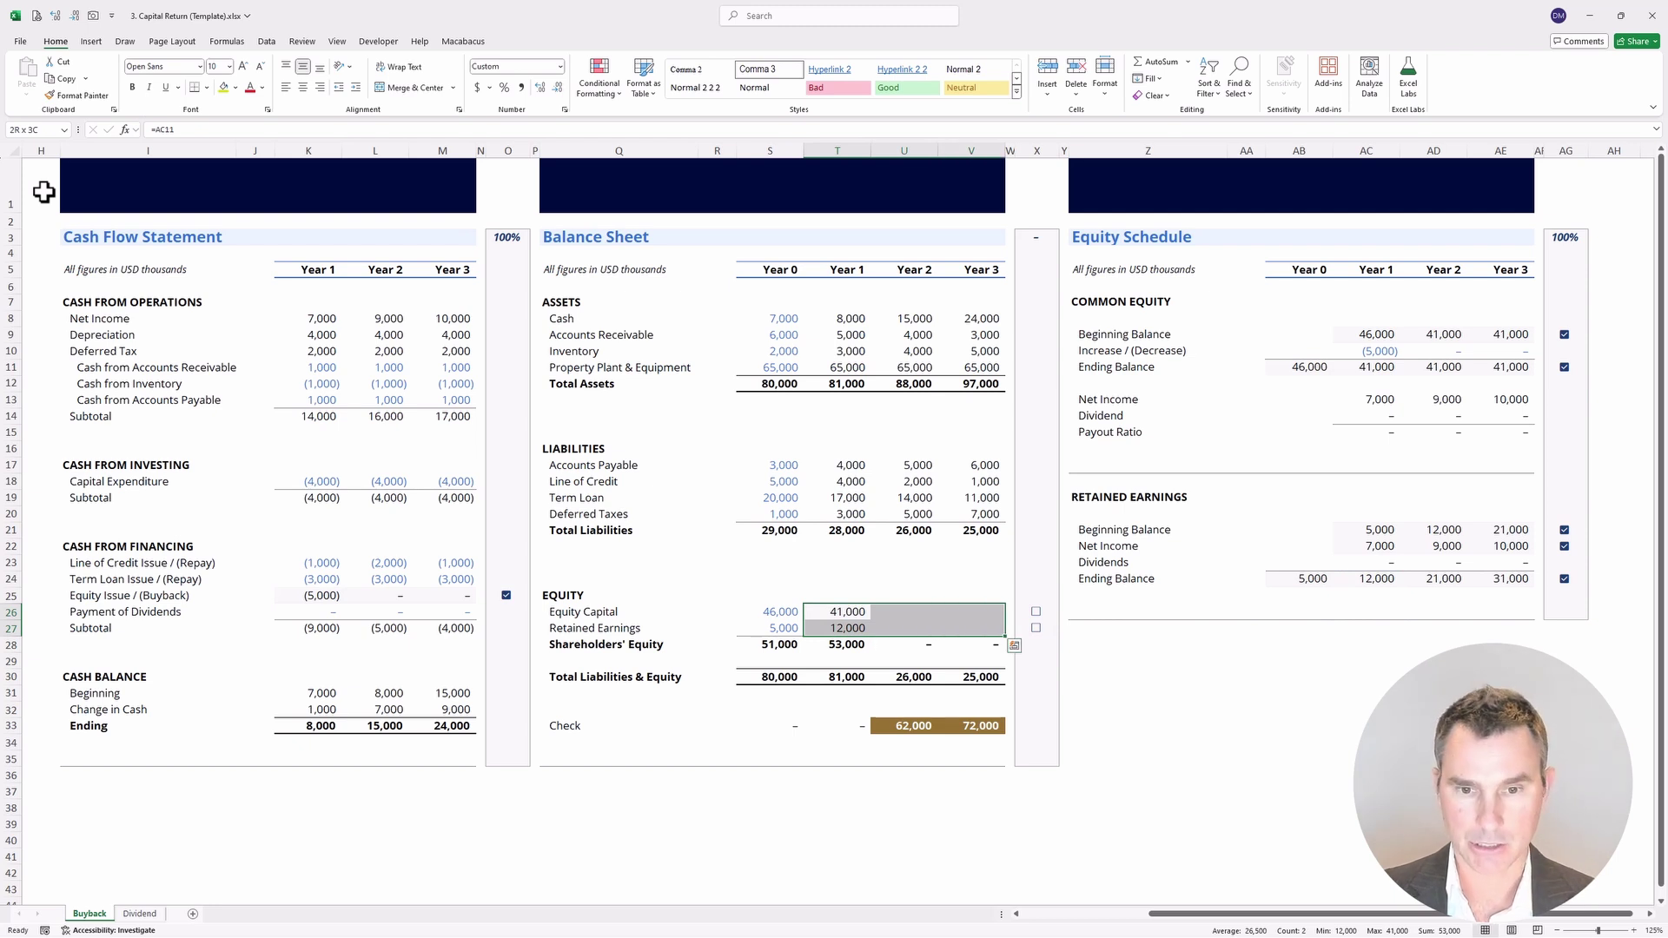
key("ctrl+r")
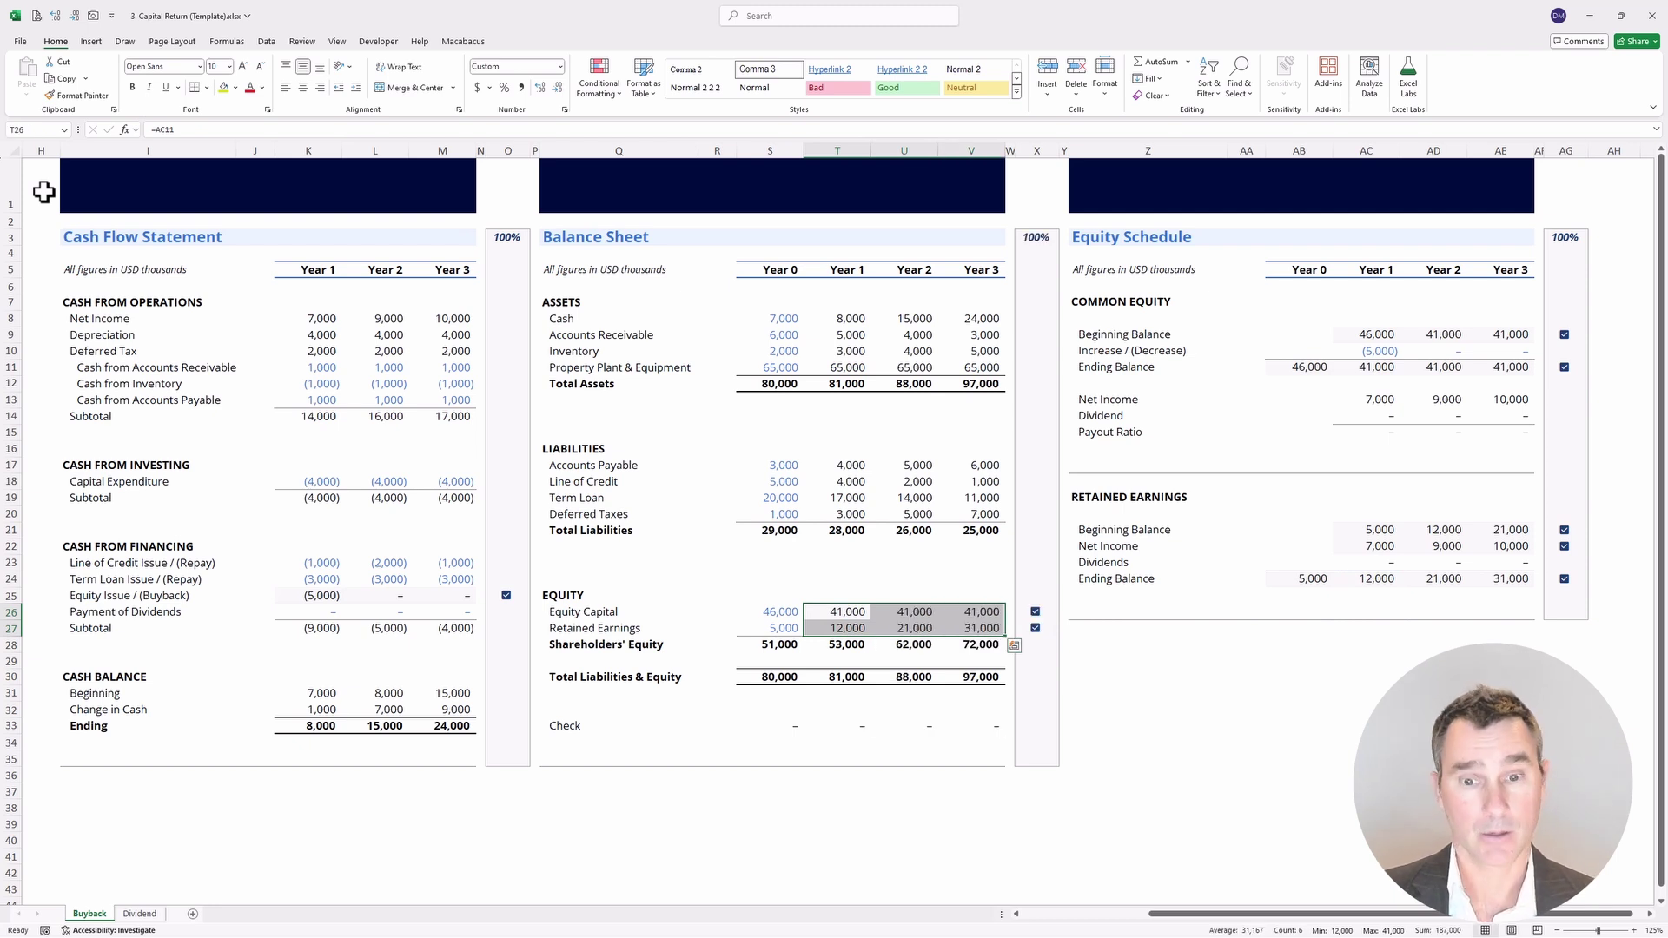
key("Down")
key("Down")
key("Down")
key("Down")
key("Down")
key("Down")
key("Left")
key("shift+Right")
key("shift+Down")
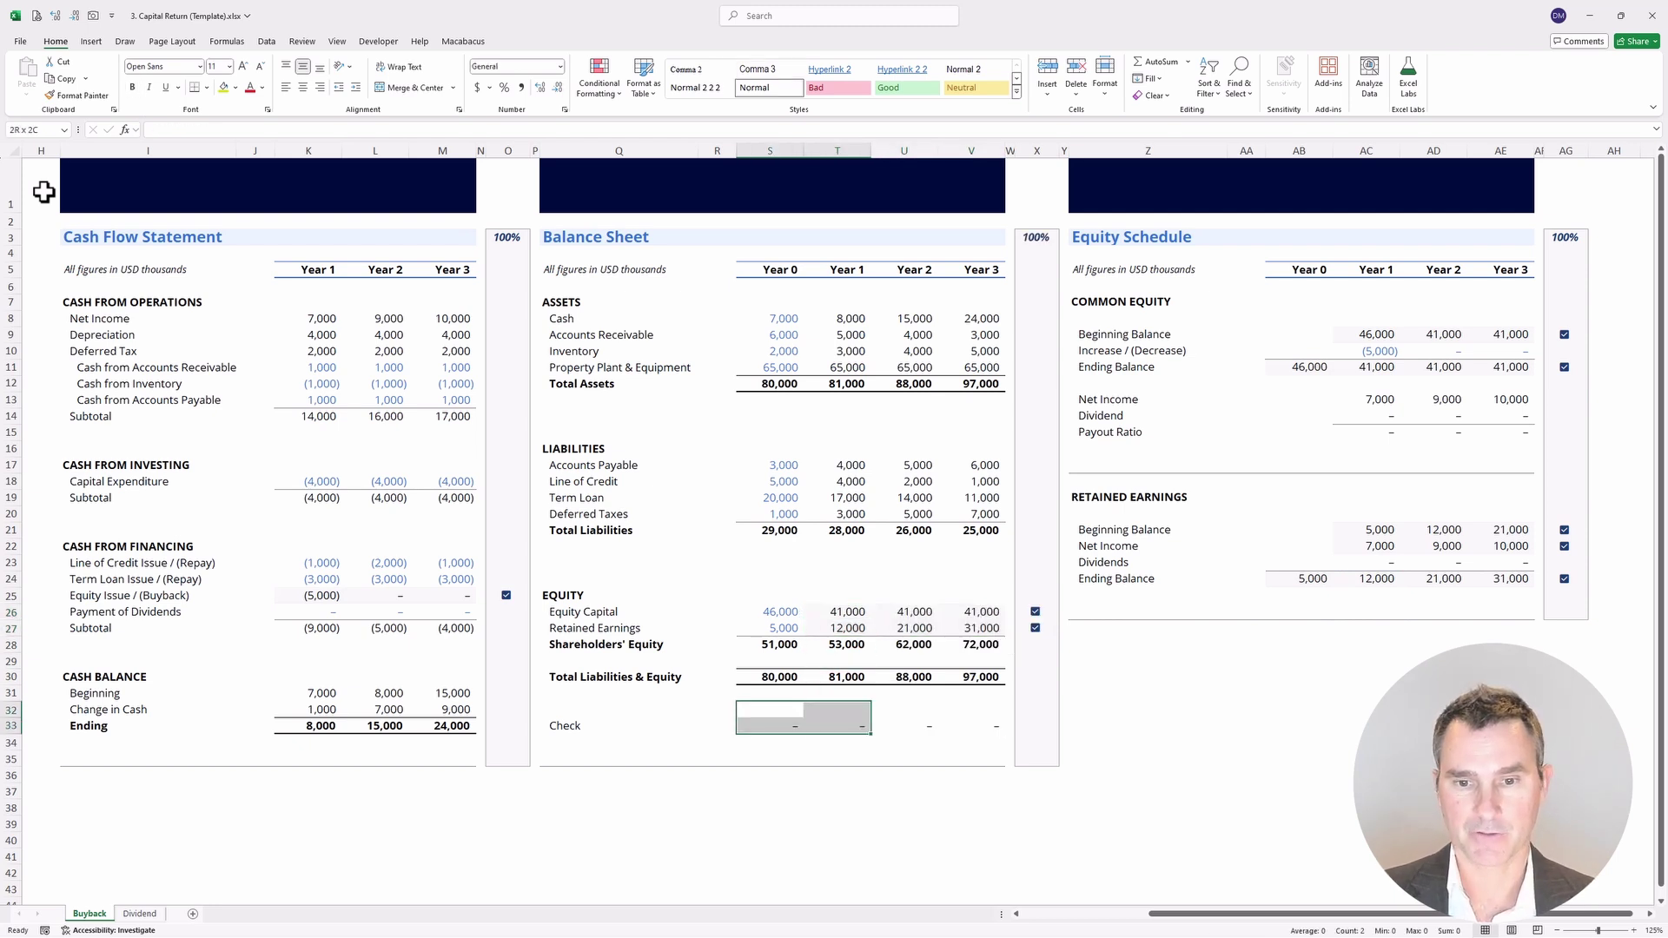
key("shift+Right")
key("shift+Right")
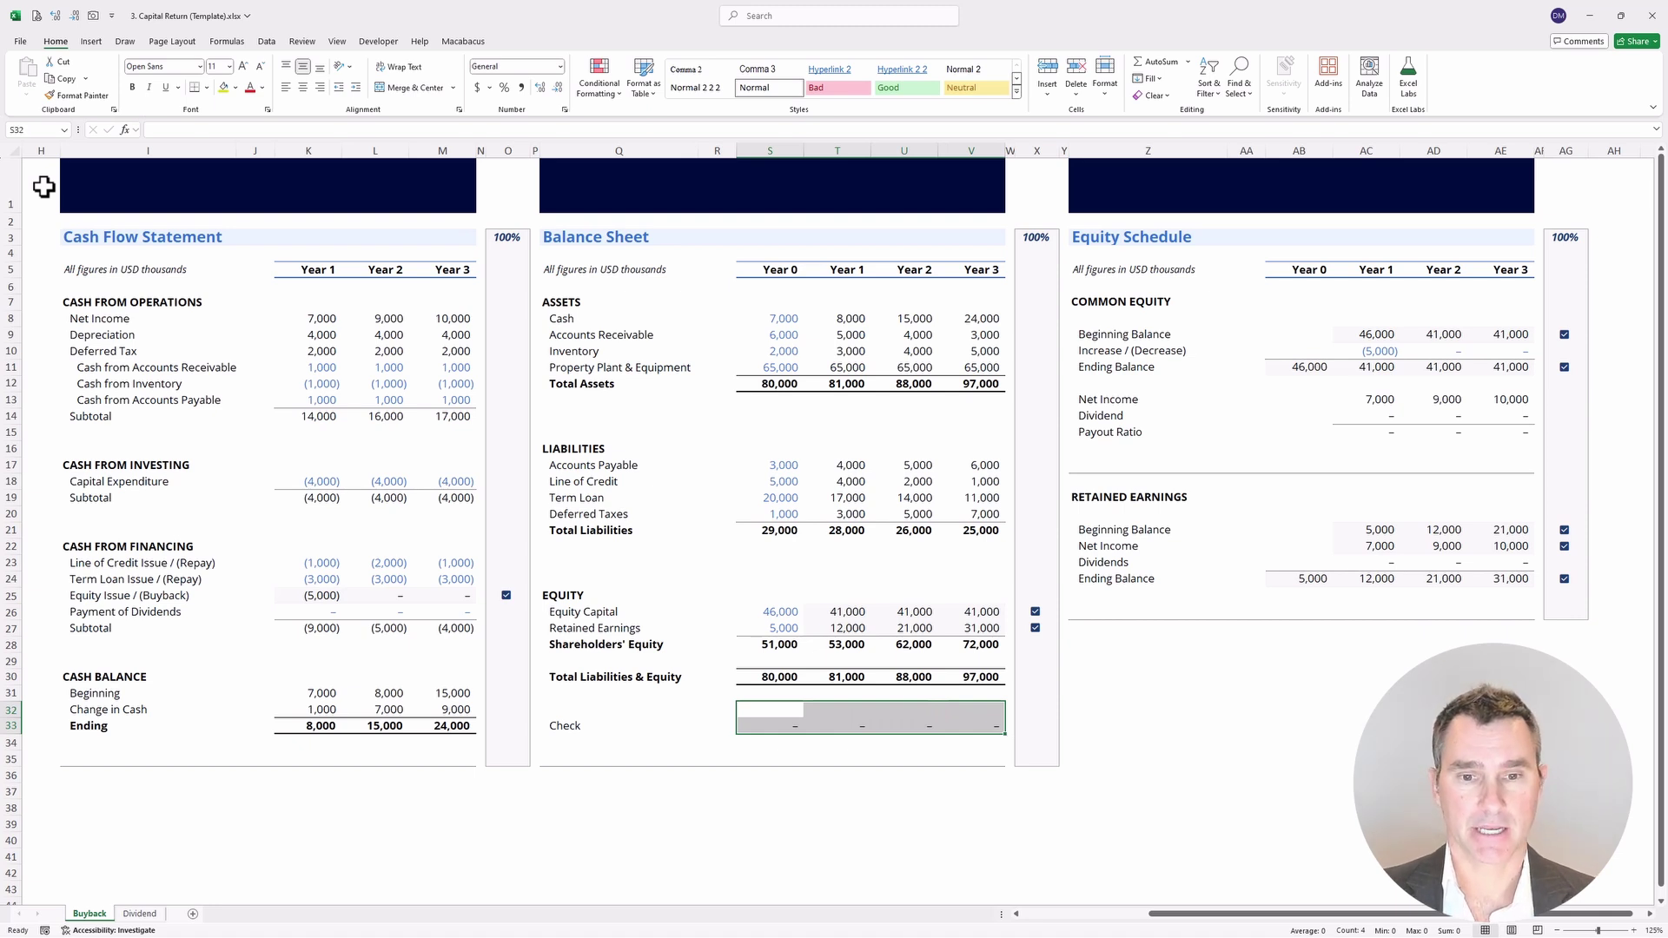
Review the linked Equity Capital and Equity Issue / (Buyback) rows, then switch to the Dividend sheet.
key("Up")
key("Up")
key("Up")
key("Up")
key("Up")
key("Up")
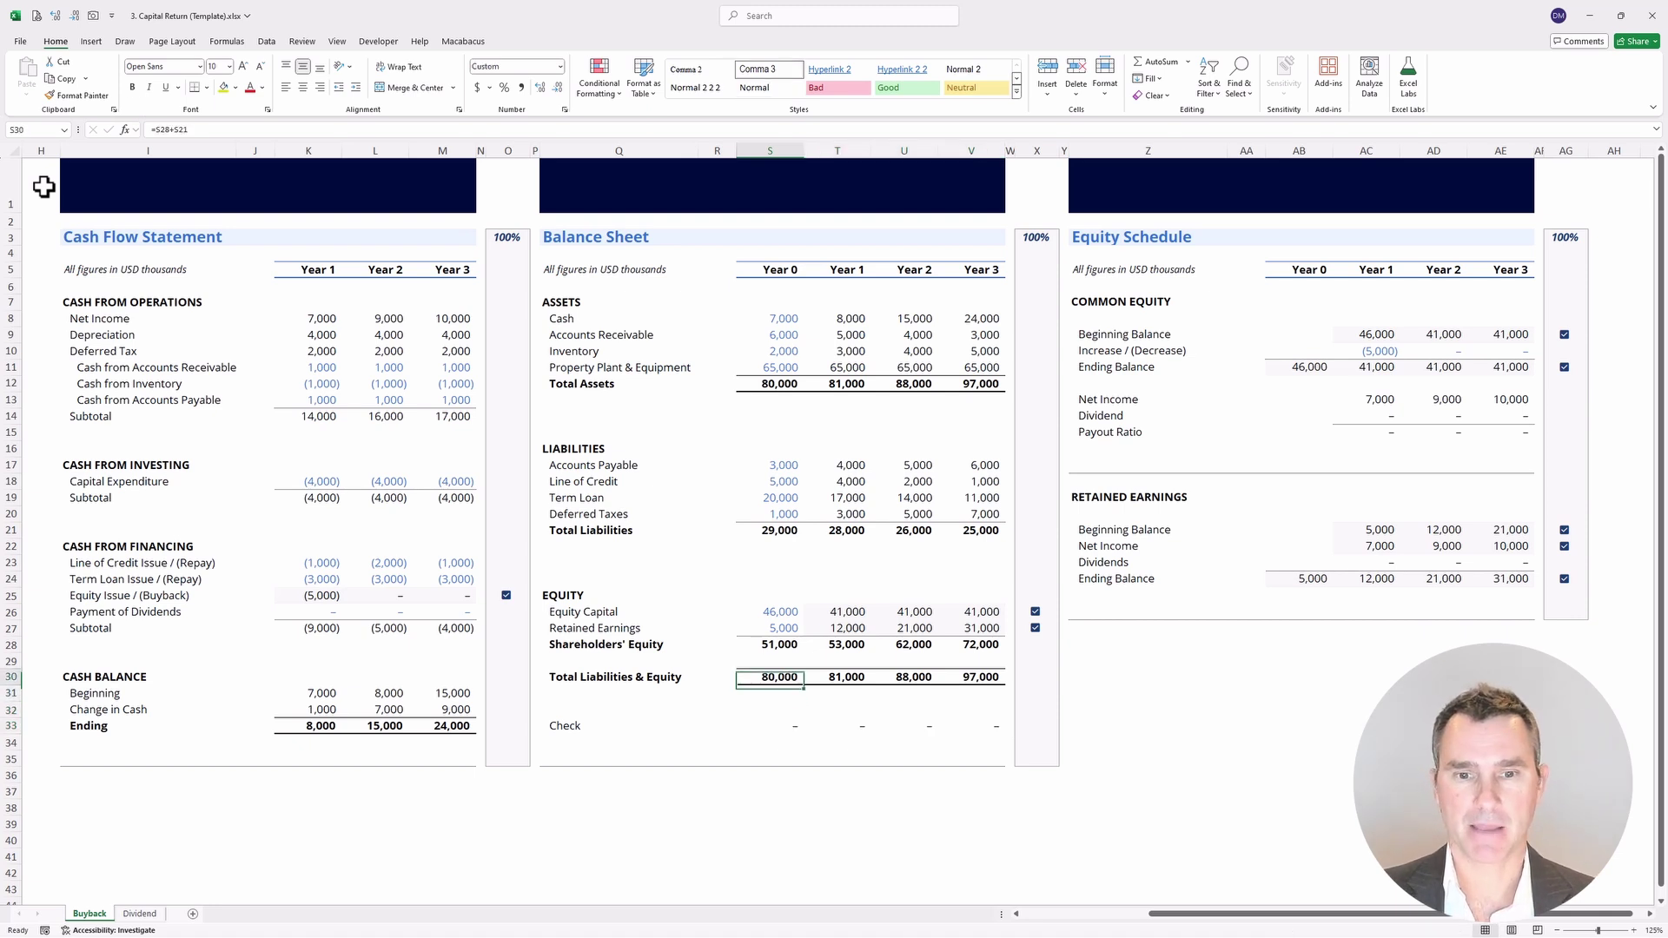
key("shift+Right")
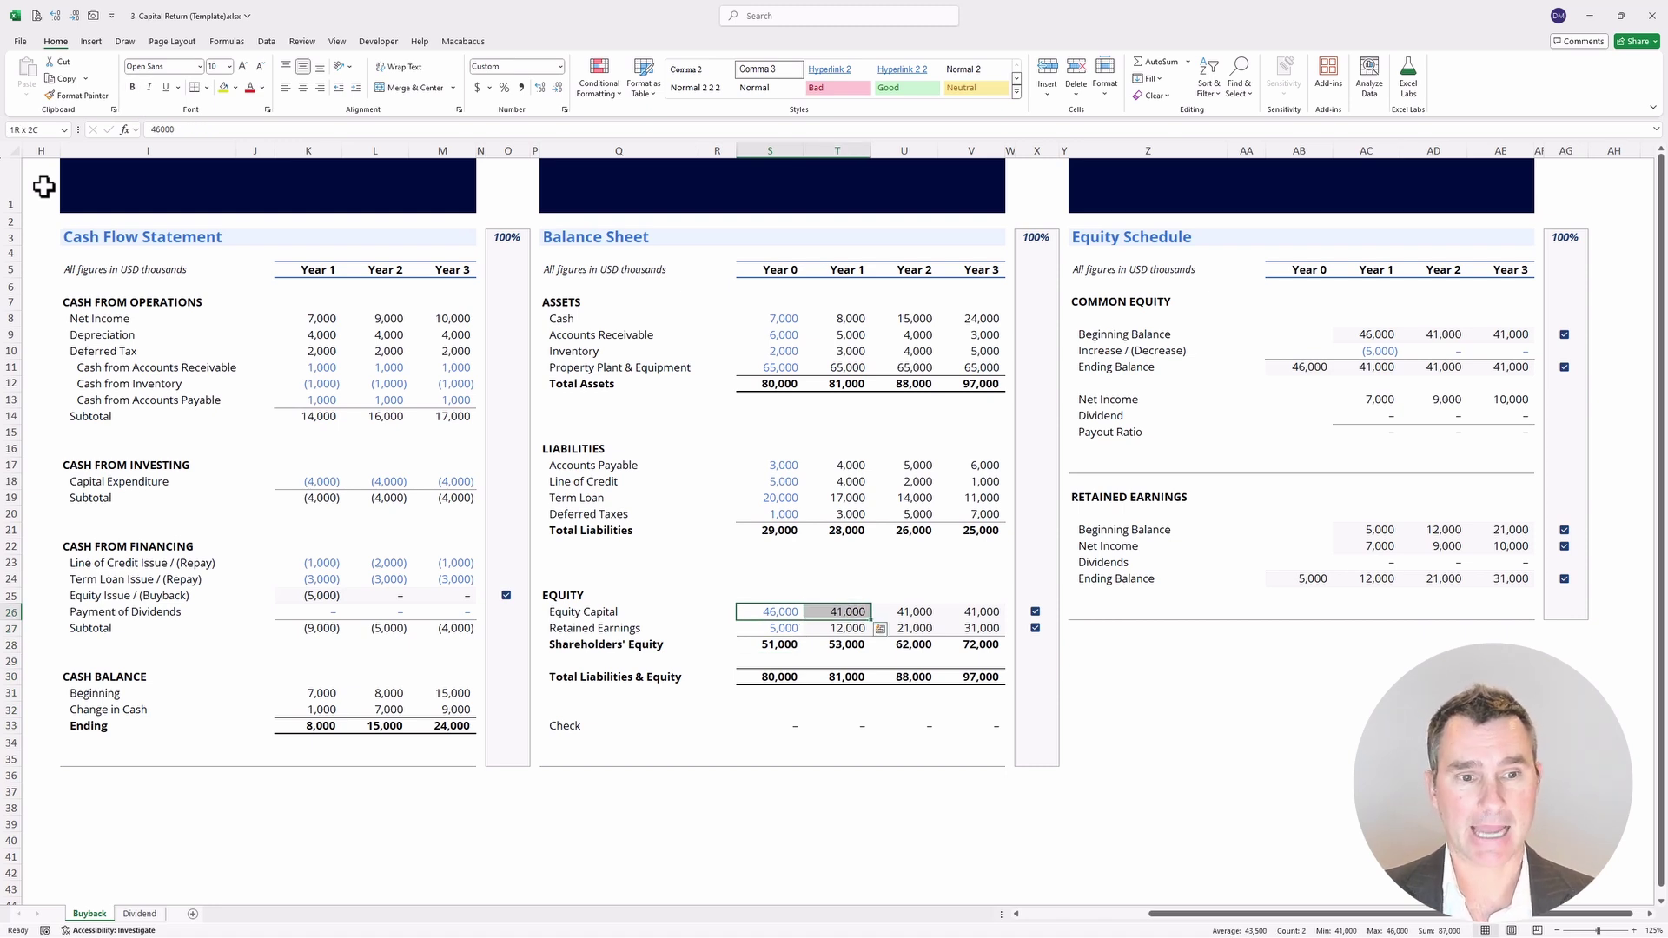
key("Left")
key("Left")
key("Left")
key("Left")
key("Left")
key("Left")
key("Left")
key("Left")
key("Left")
key("Left")
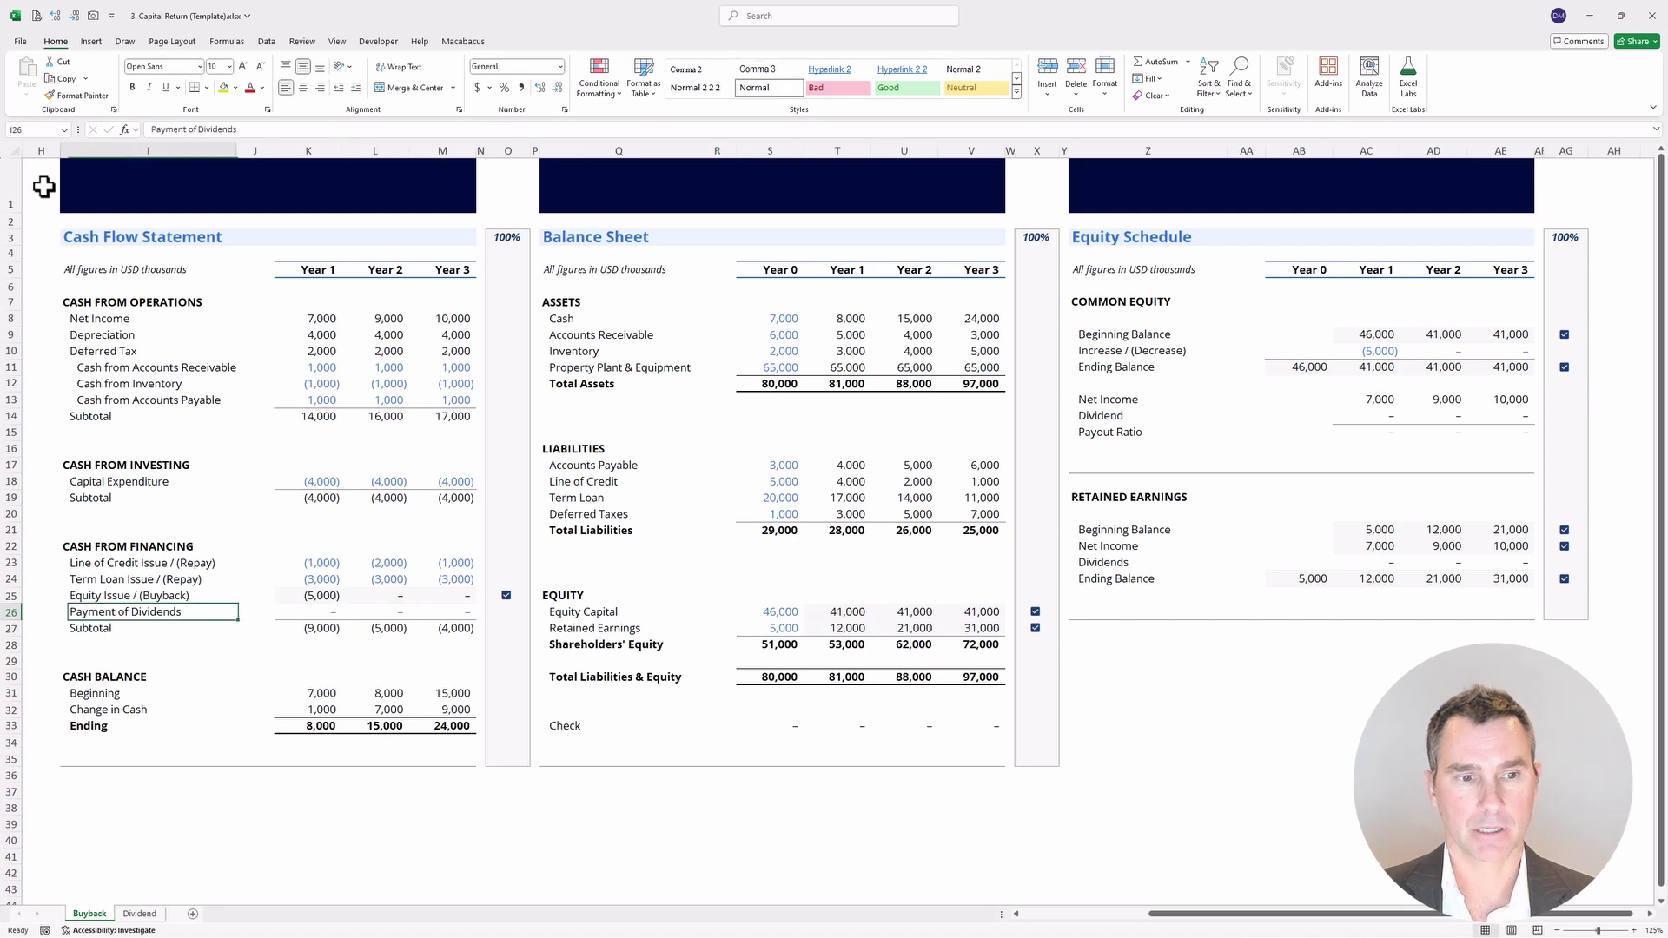
key("Up")
key("shift+Right")
key("shift+Right")
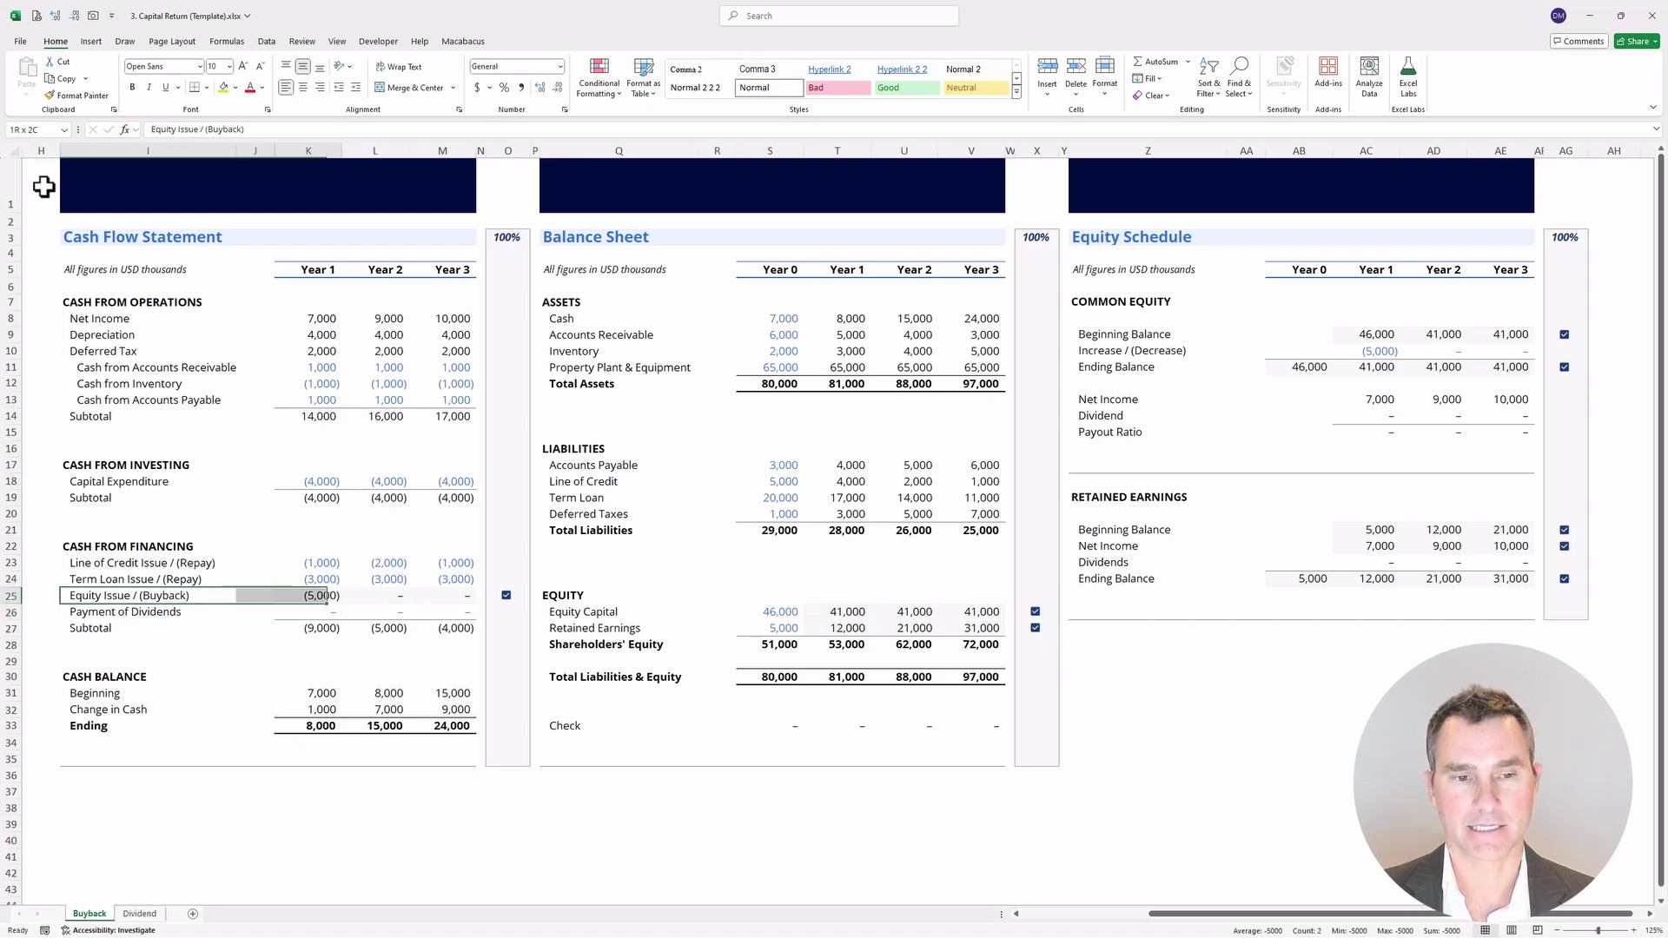
key("shift+Right")
key("ctrl+Page_Down")
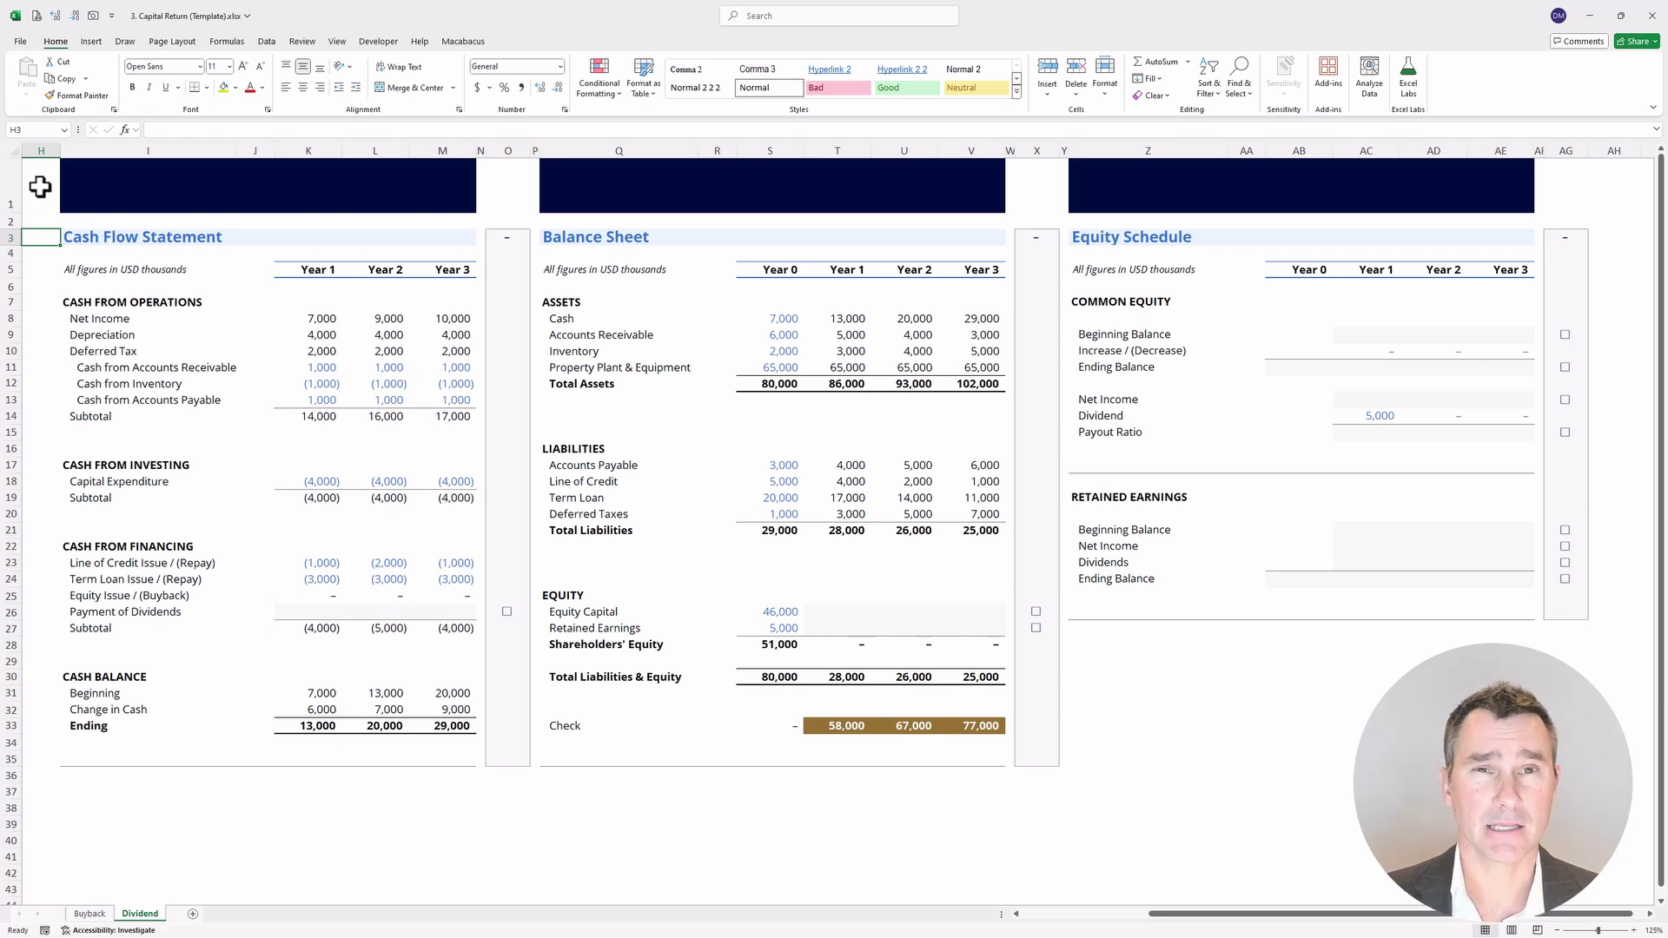
key("Right")
key("Right")
key("Right")
key("Right")
key("Right")
key("Right")
key("Right")
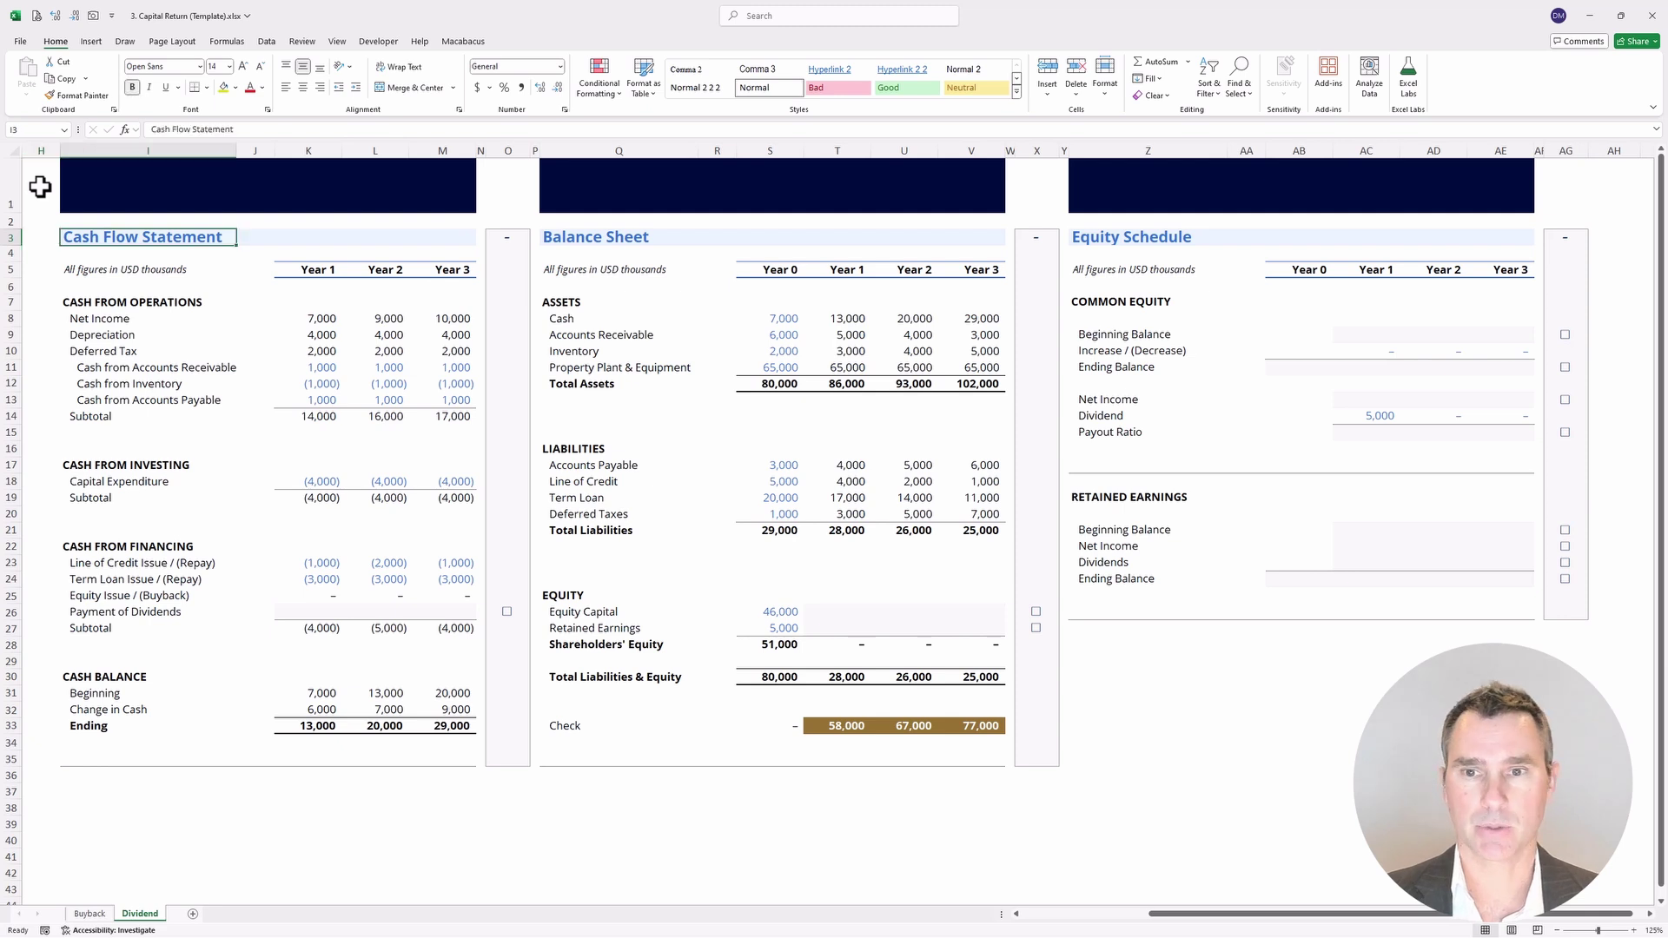
key("Right")
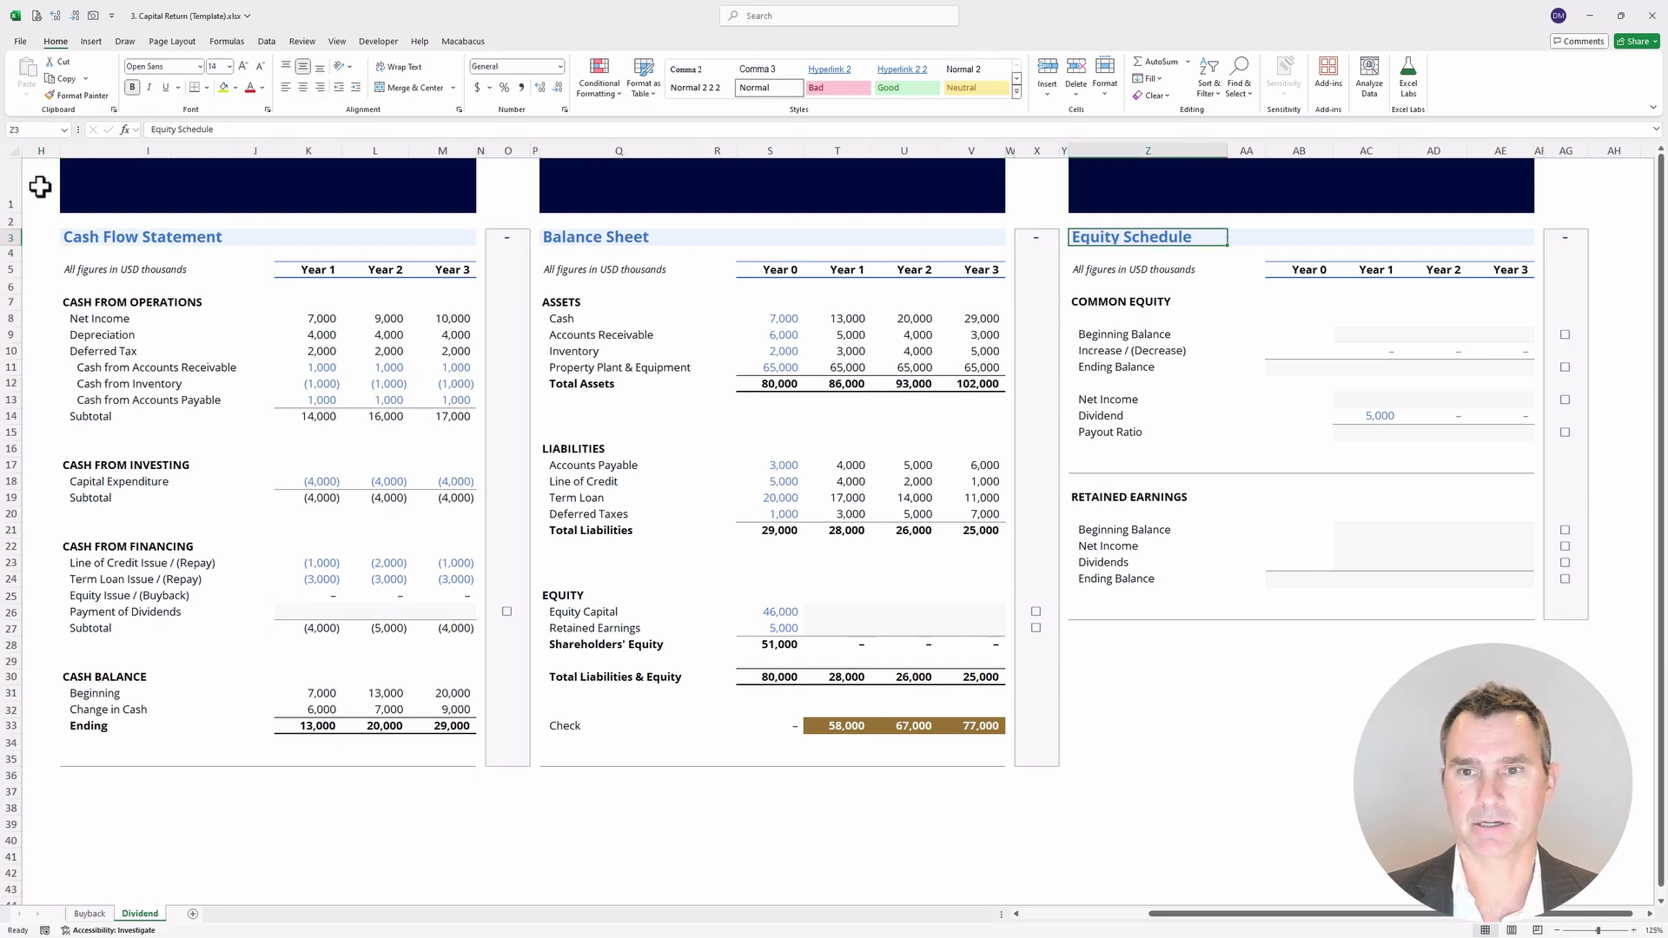
key("shift+Right")
key("shift+Right")
key("shift+Right")
key("shift+Right")
key("shift+Right")
key("shift+Down")
key("shift+Down")
key("shift+Down")
key("shift+Down")
key("shift+Down")
key("shift+Down")
key("shift+Down")
key("shift+Down")
key("shift+Down")
key("shift+Down")
key("shift+Down")
key("shift+Down")
key("shift+Down")
key("shift+Down")
key("shift+Down")
key("shift+Down")
key("shift+Down")
key("shift+Down")
key("shift+Down")
key("shift+Down")
key("shift+Down")
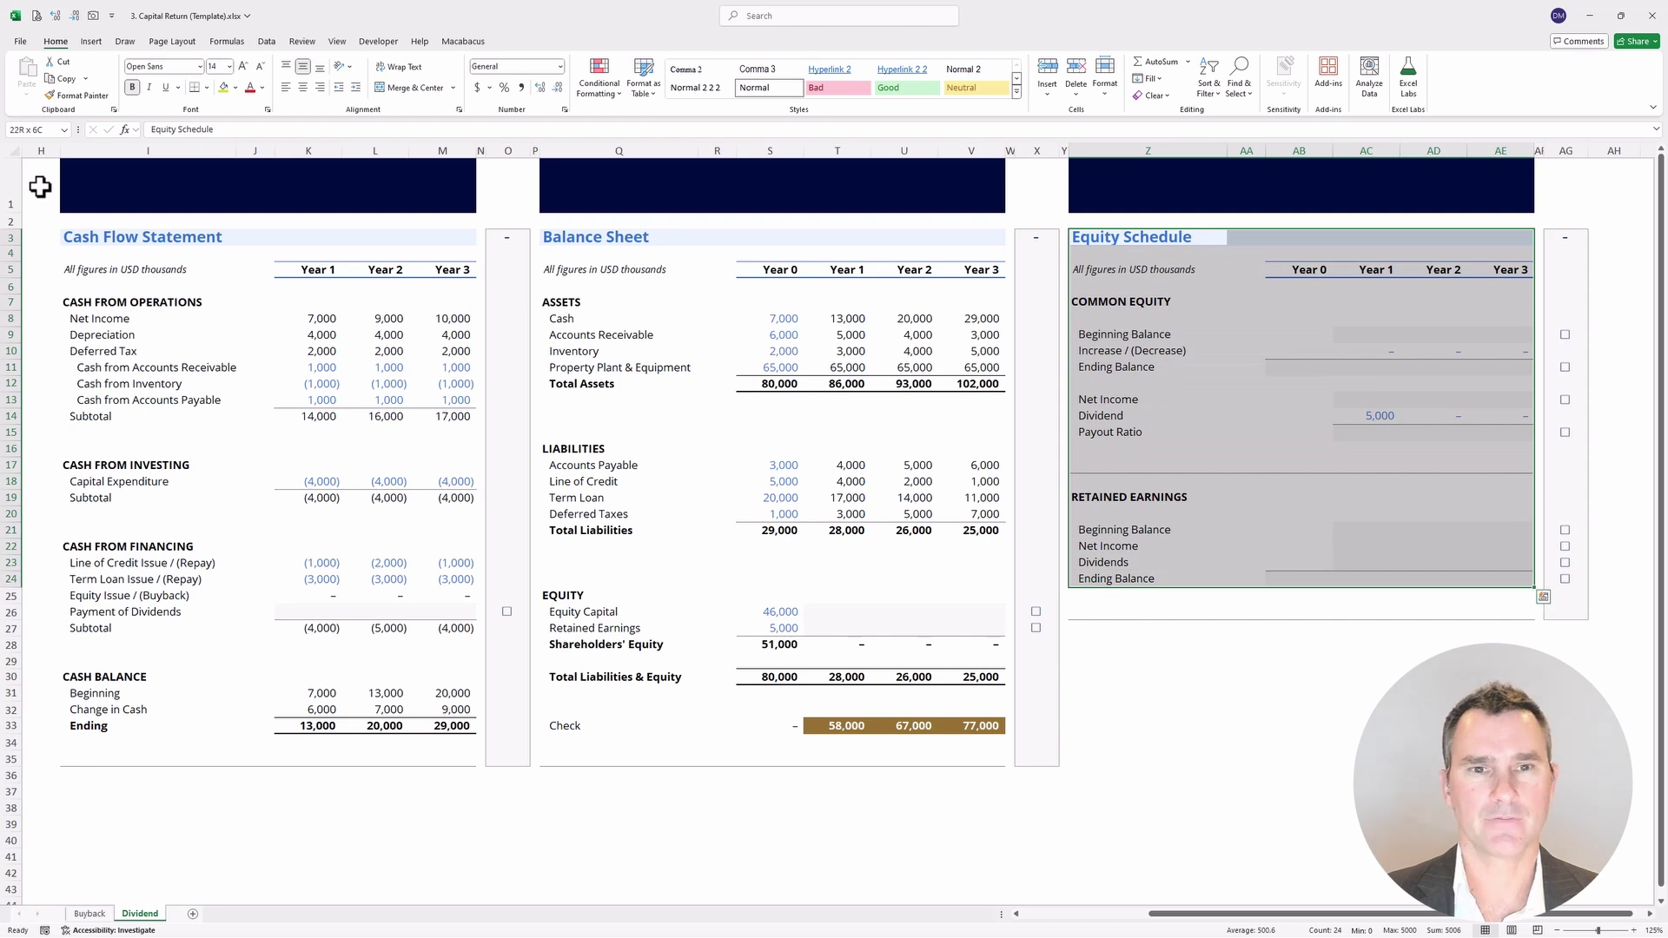
key("shift+BackSpace")
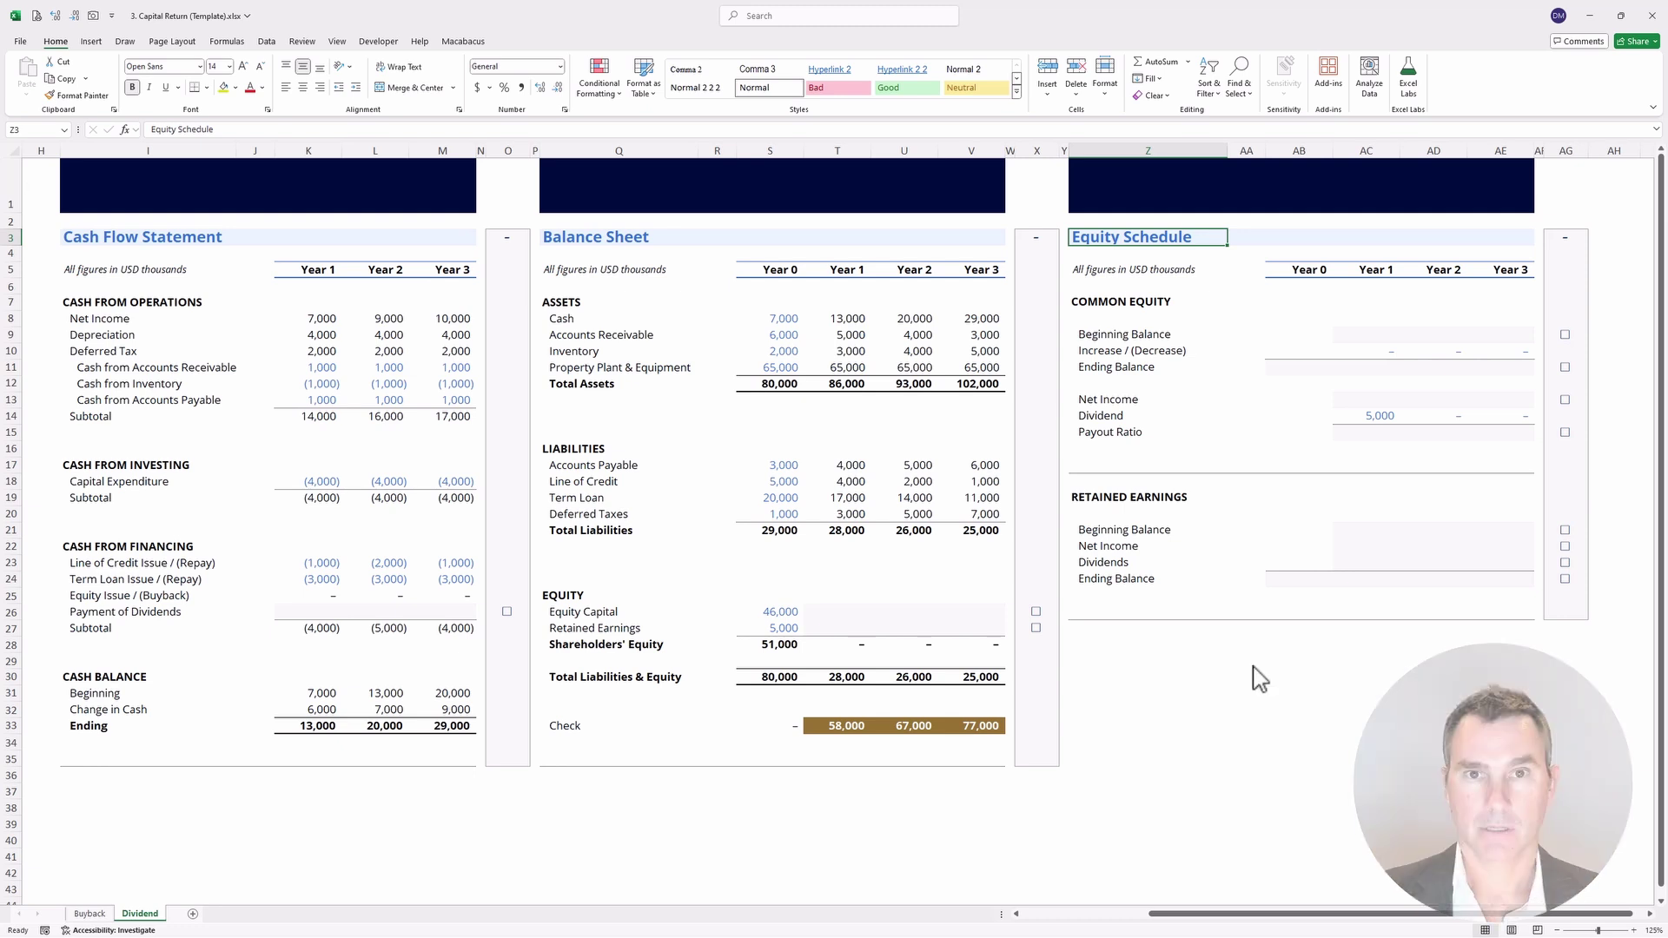
Link the Year 0 common equity ending balance (AB11) to balance sheet Equity Capital (=S26).
key("Down")
key("Down")
key("Down")
key("Down")
key("Down")
key("Down")
key("Down")
key("Down")
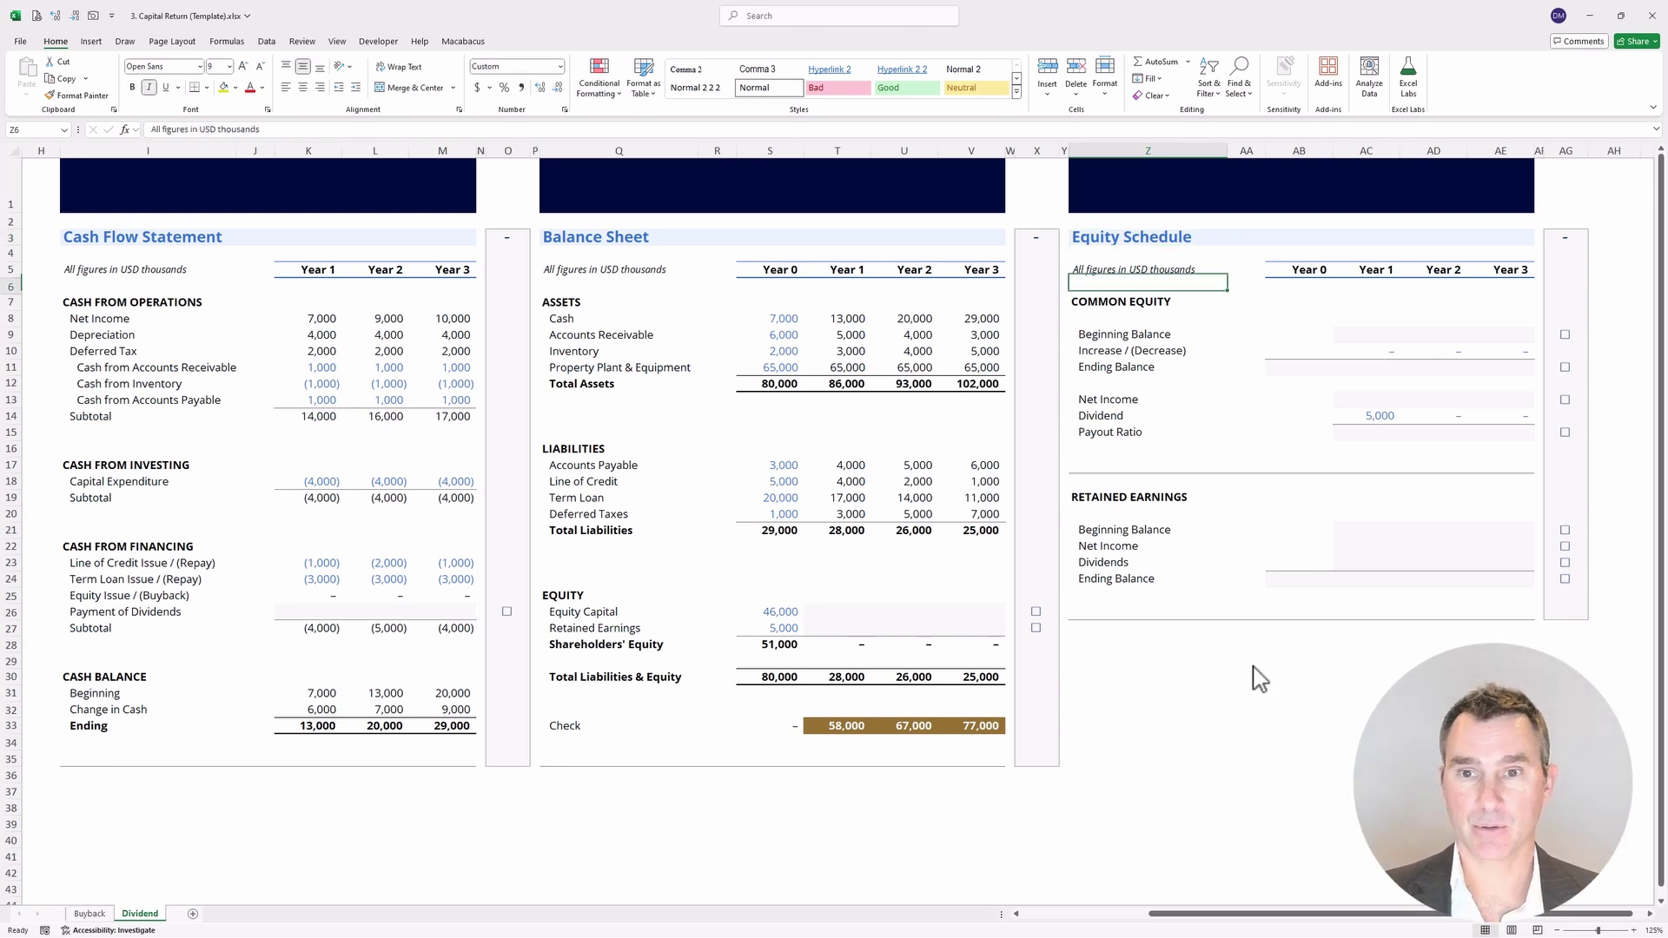
key("Right")
key("Right")
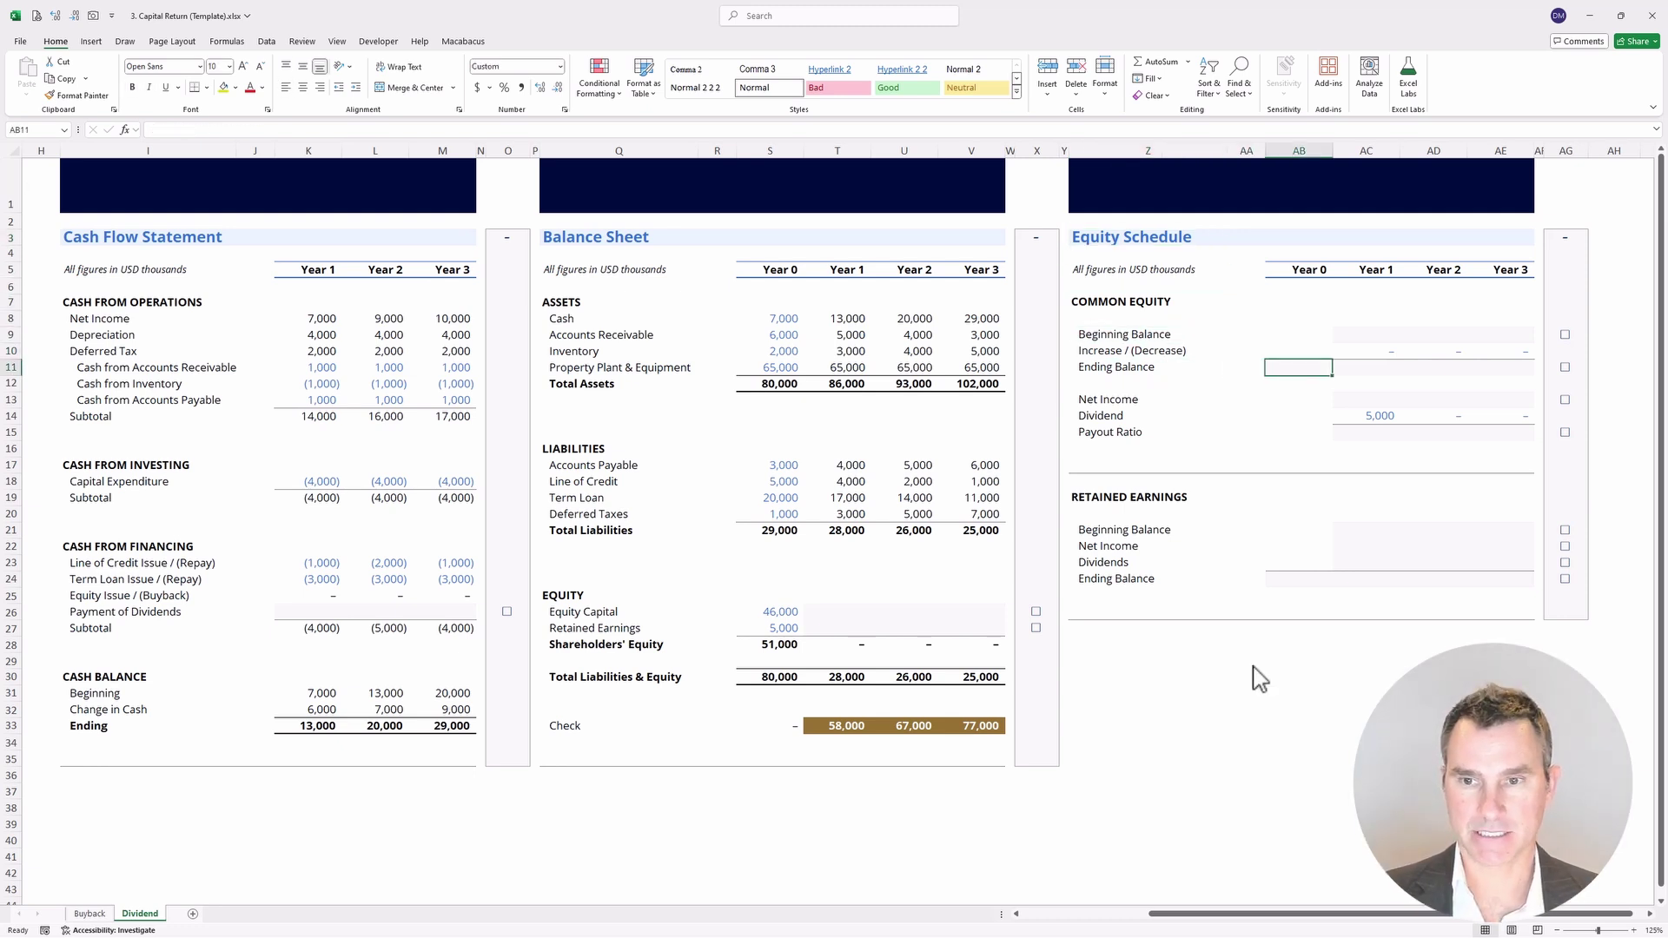
type("=")
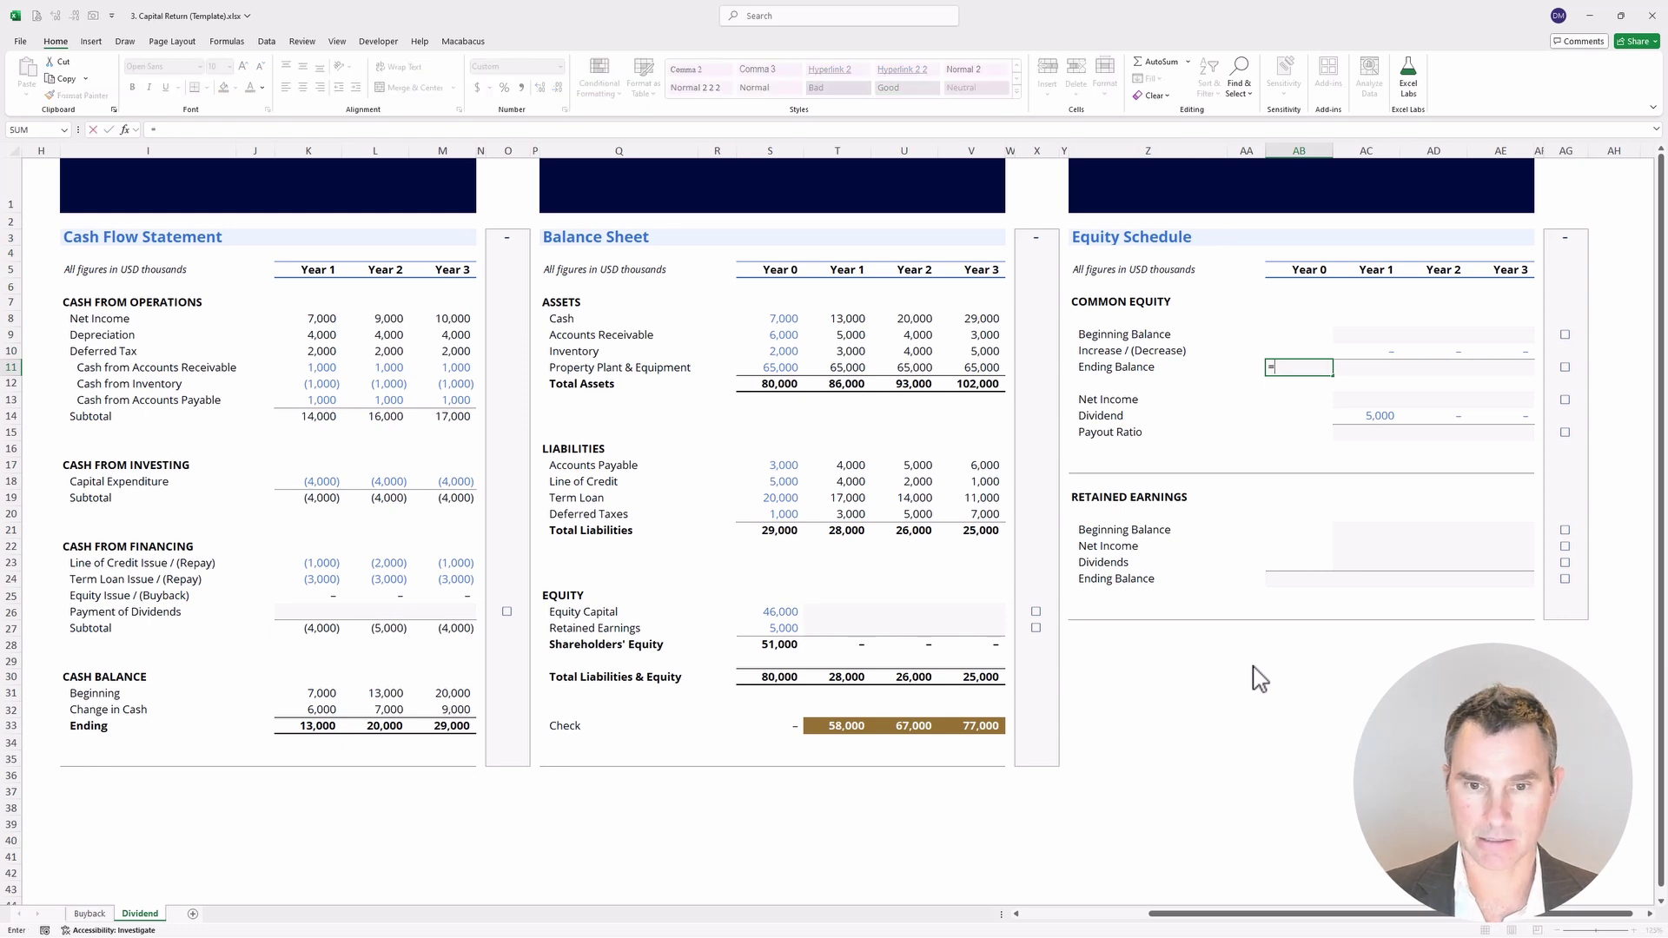
key("Left")
key("Left")
key("Left")
key("Left")
key("Left")
key("Left")
key("Left")
key("Left")
key("Left")
key("Down")
key("Down")
key("Down")
key("Down")
key("Down")
key("Down")
key("Down")
key("Down")
key("Down")
key("Down")
key("Down")
key("Down")
key("Down")
key("Down")
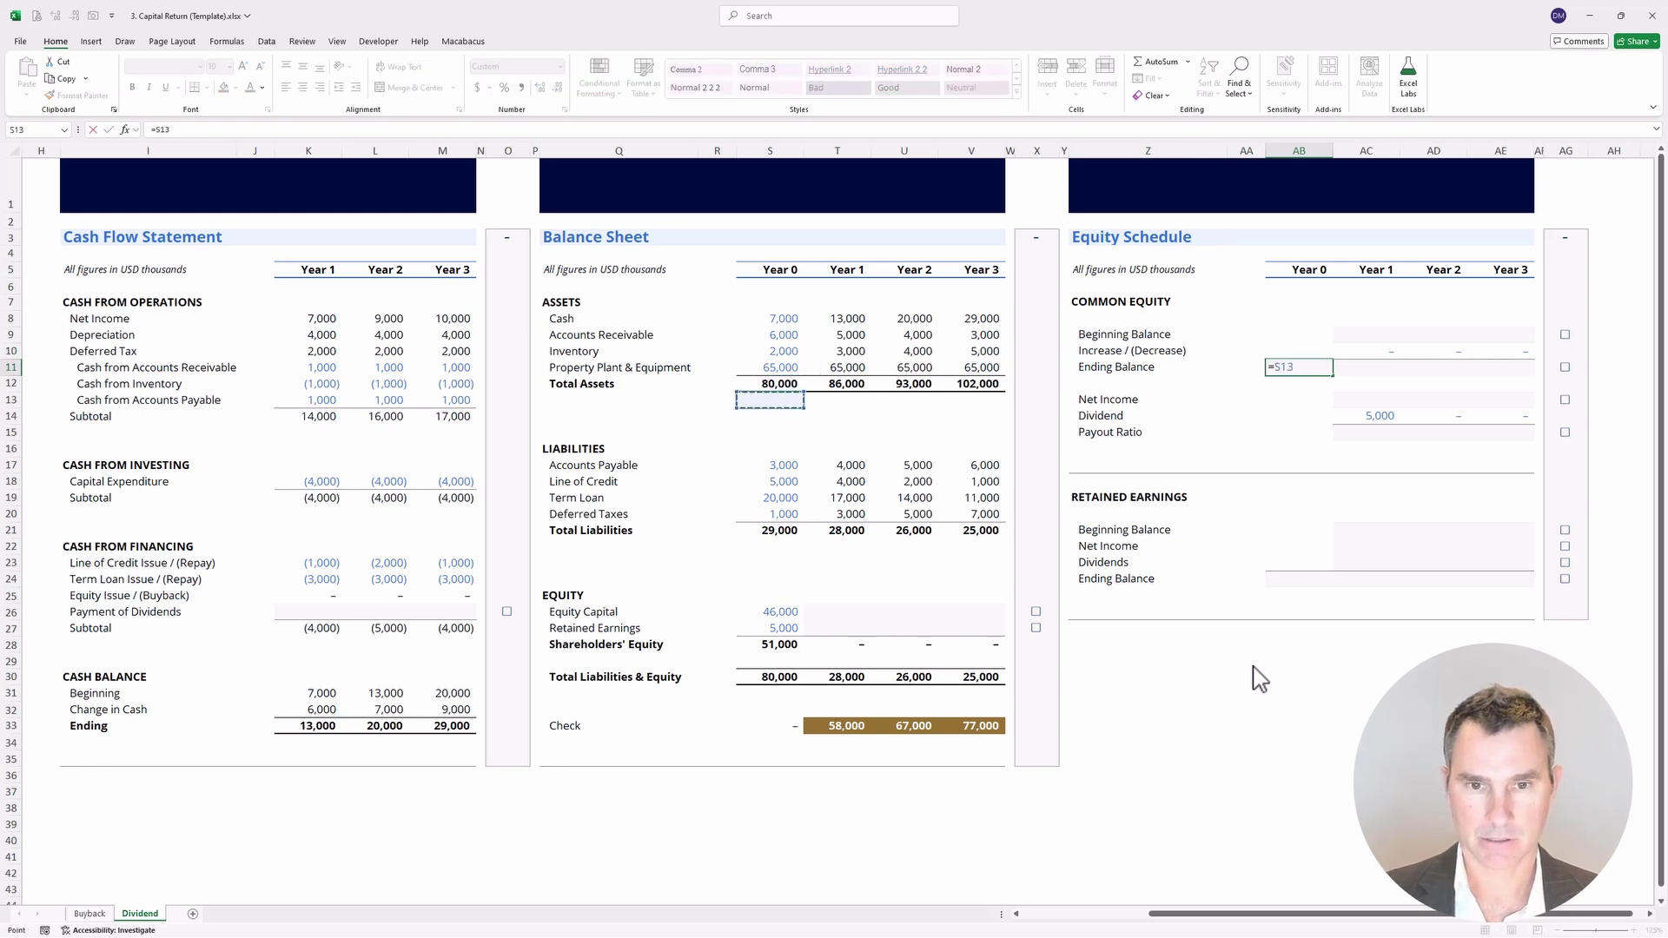
key("Down")
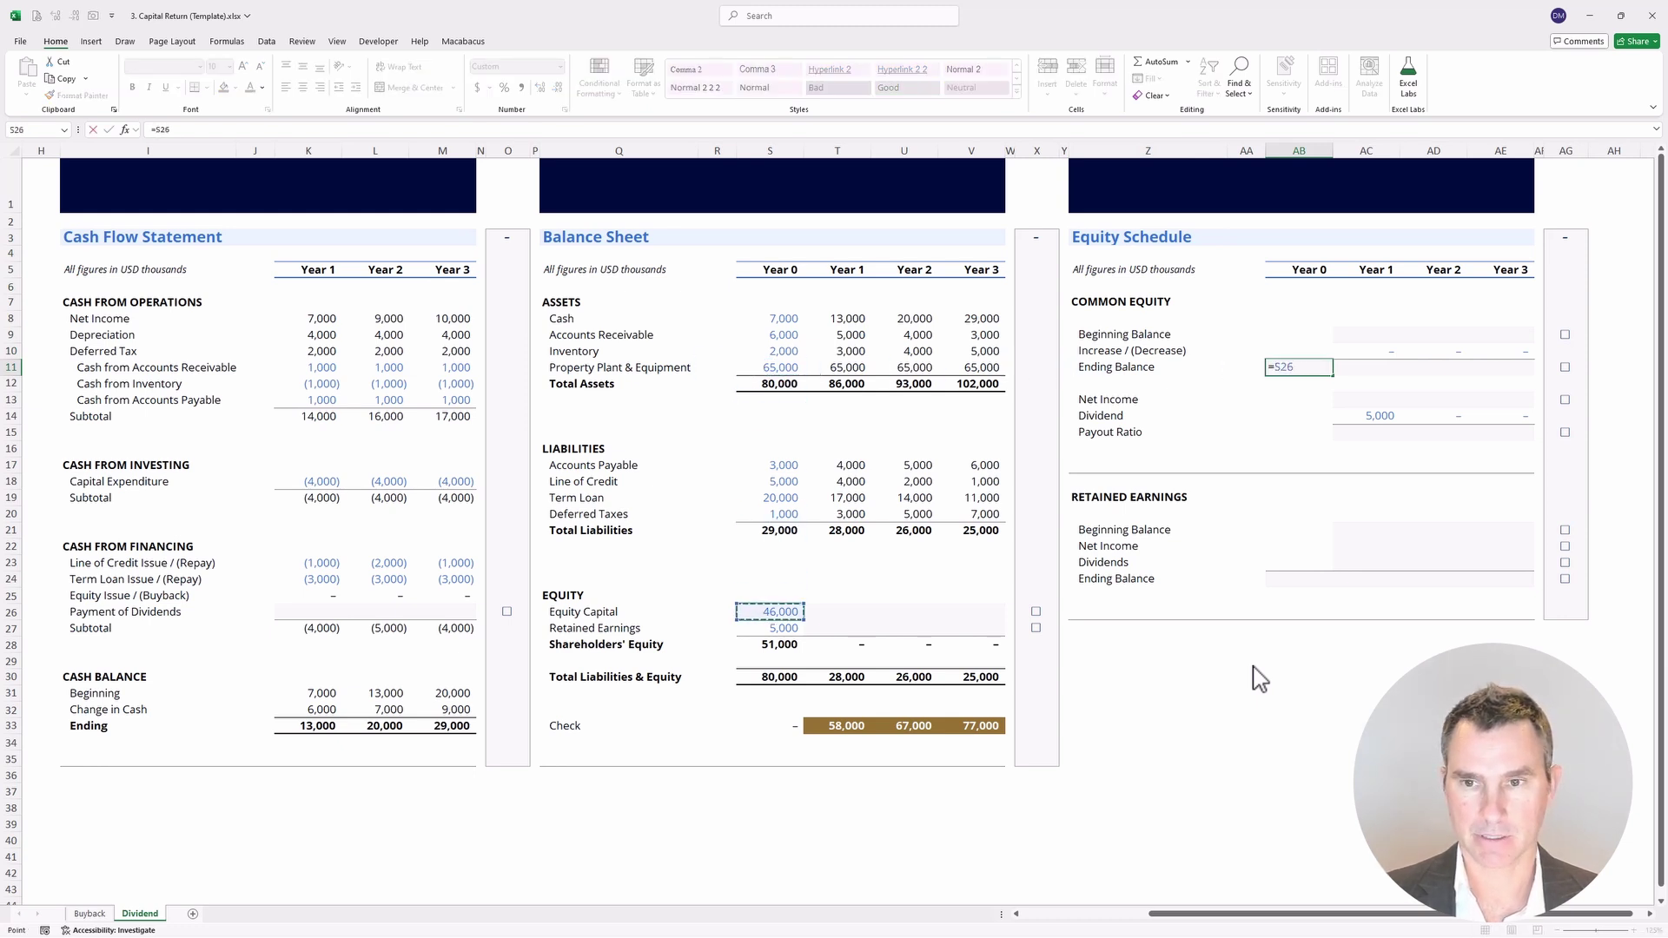
key("Return")
Set the Year 1 common equity beginning balance to the Year 0 ending balance (=AB11).
key("Up")
key("Up")
key("Up")
key("Right")
type("=")
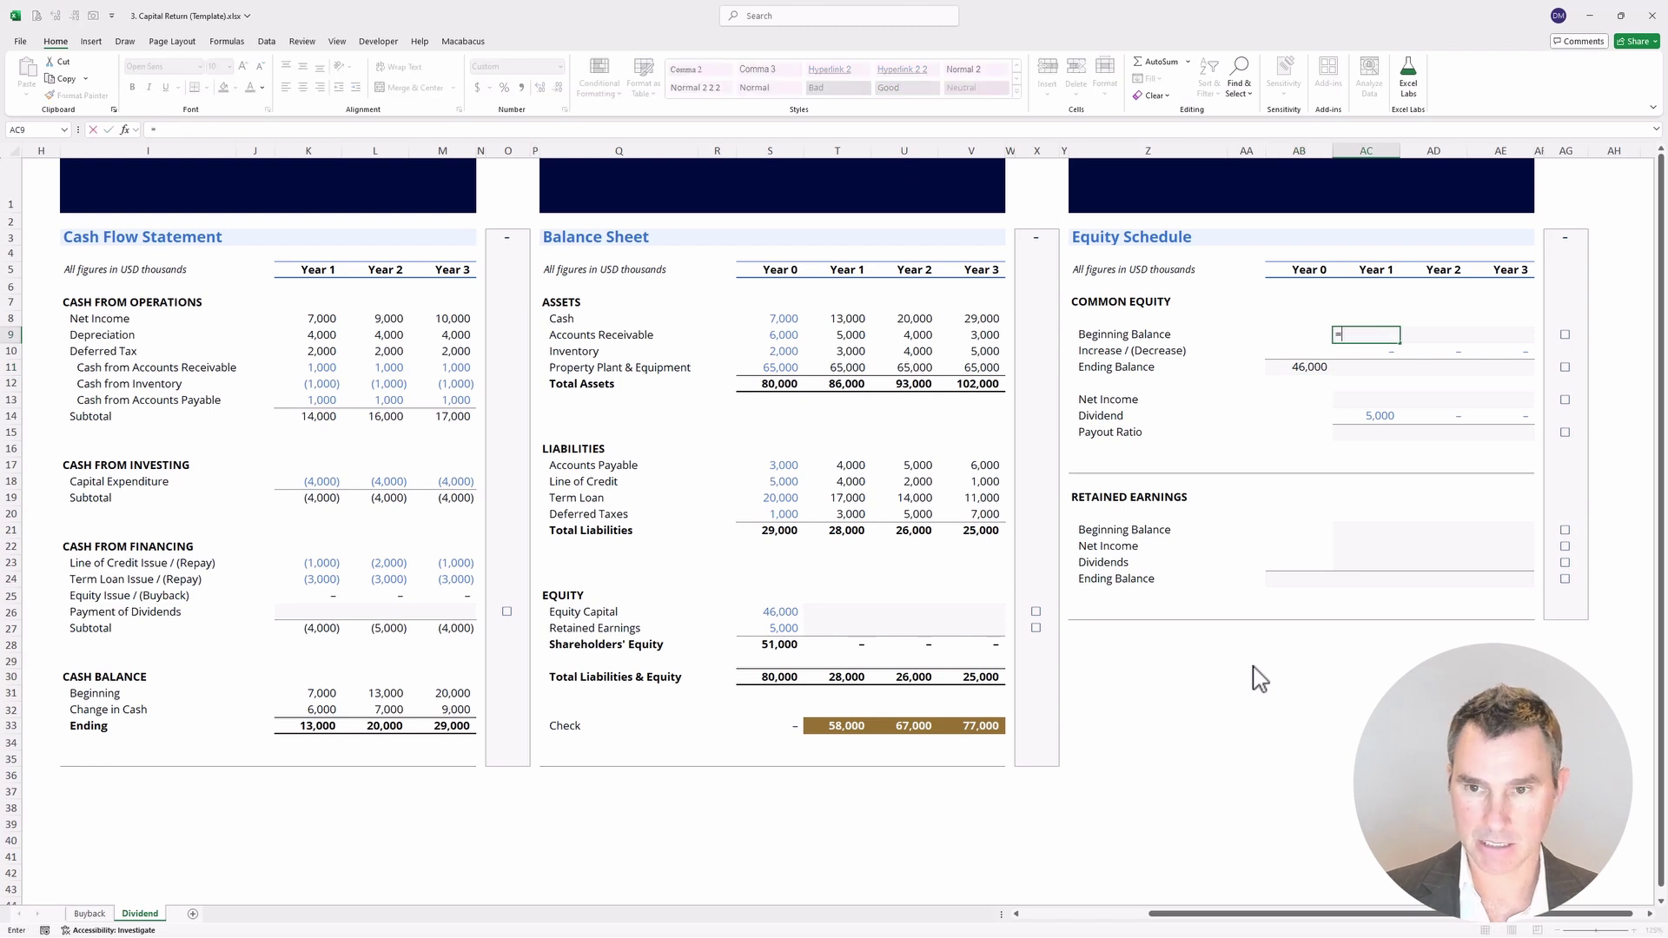
key("Left")
key("Down")
key("Down")
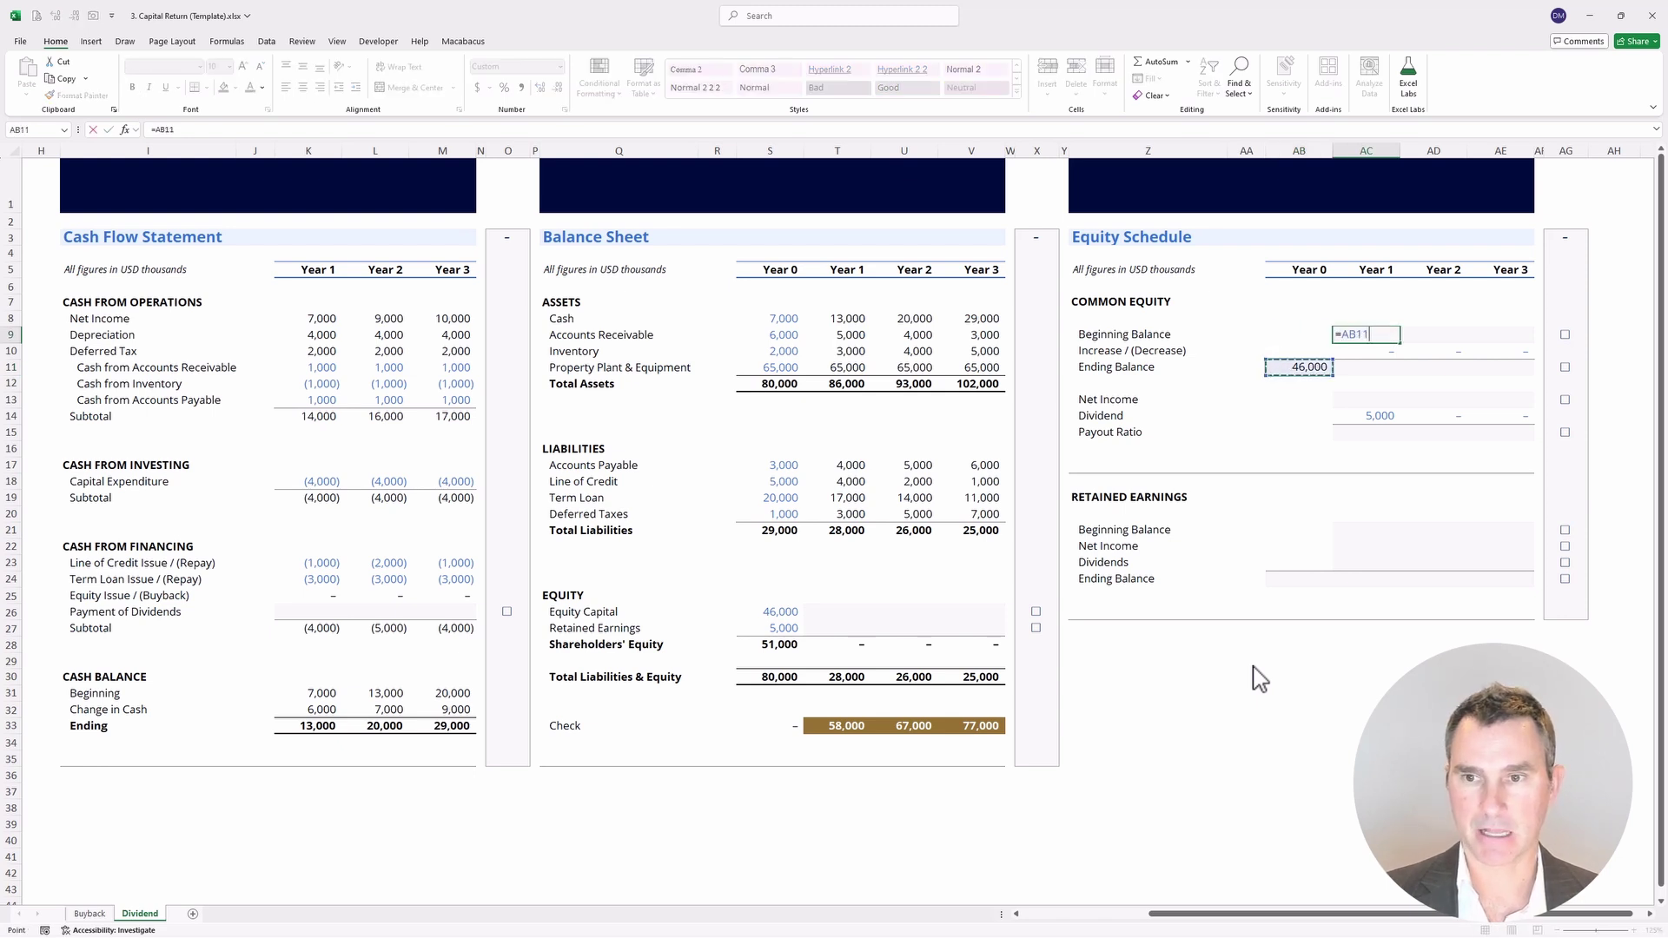
key("Return")
Set Year 1 ending common equity to its beginning balance, filling both rows across Years 1–3 at 46,000.
key("Down")
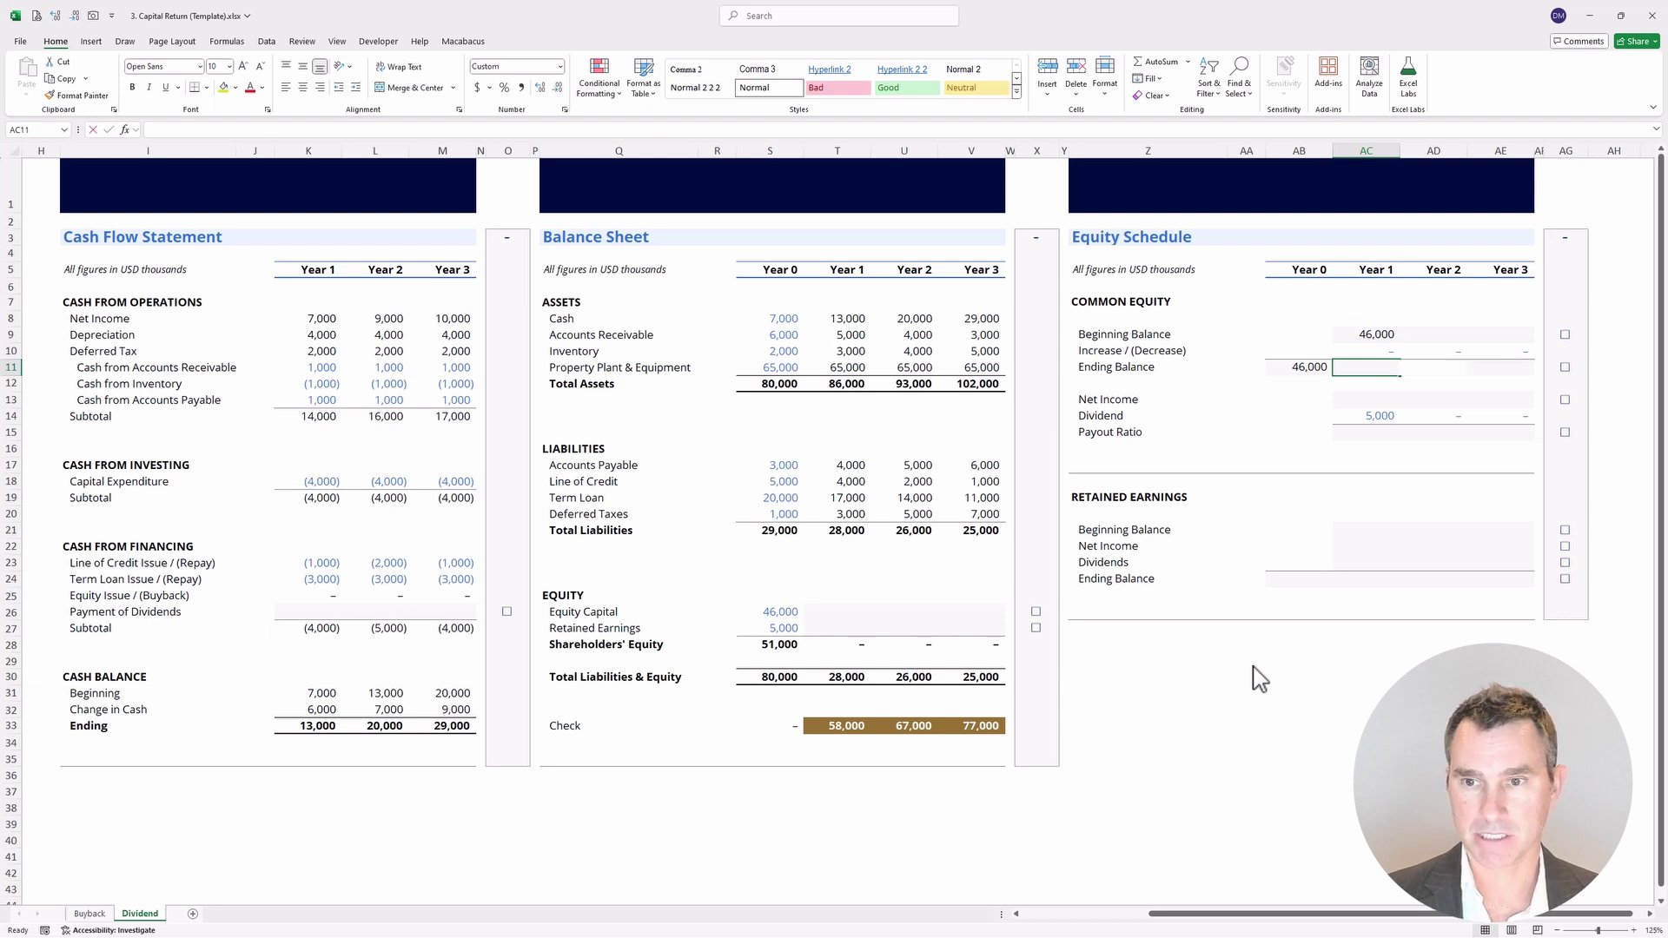
type("=")
key("Up")
key("Up")
key("Return")
key("Up")
key("Up")
key("Up")
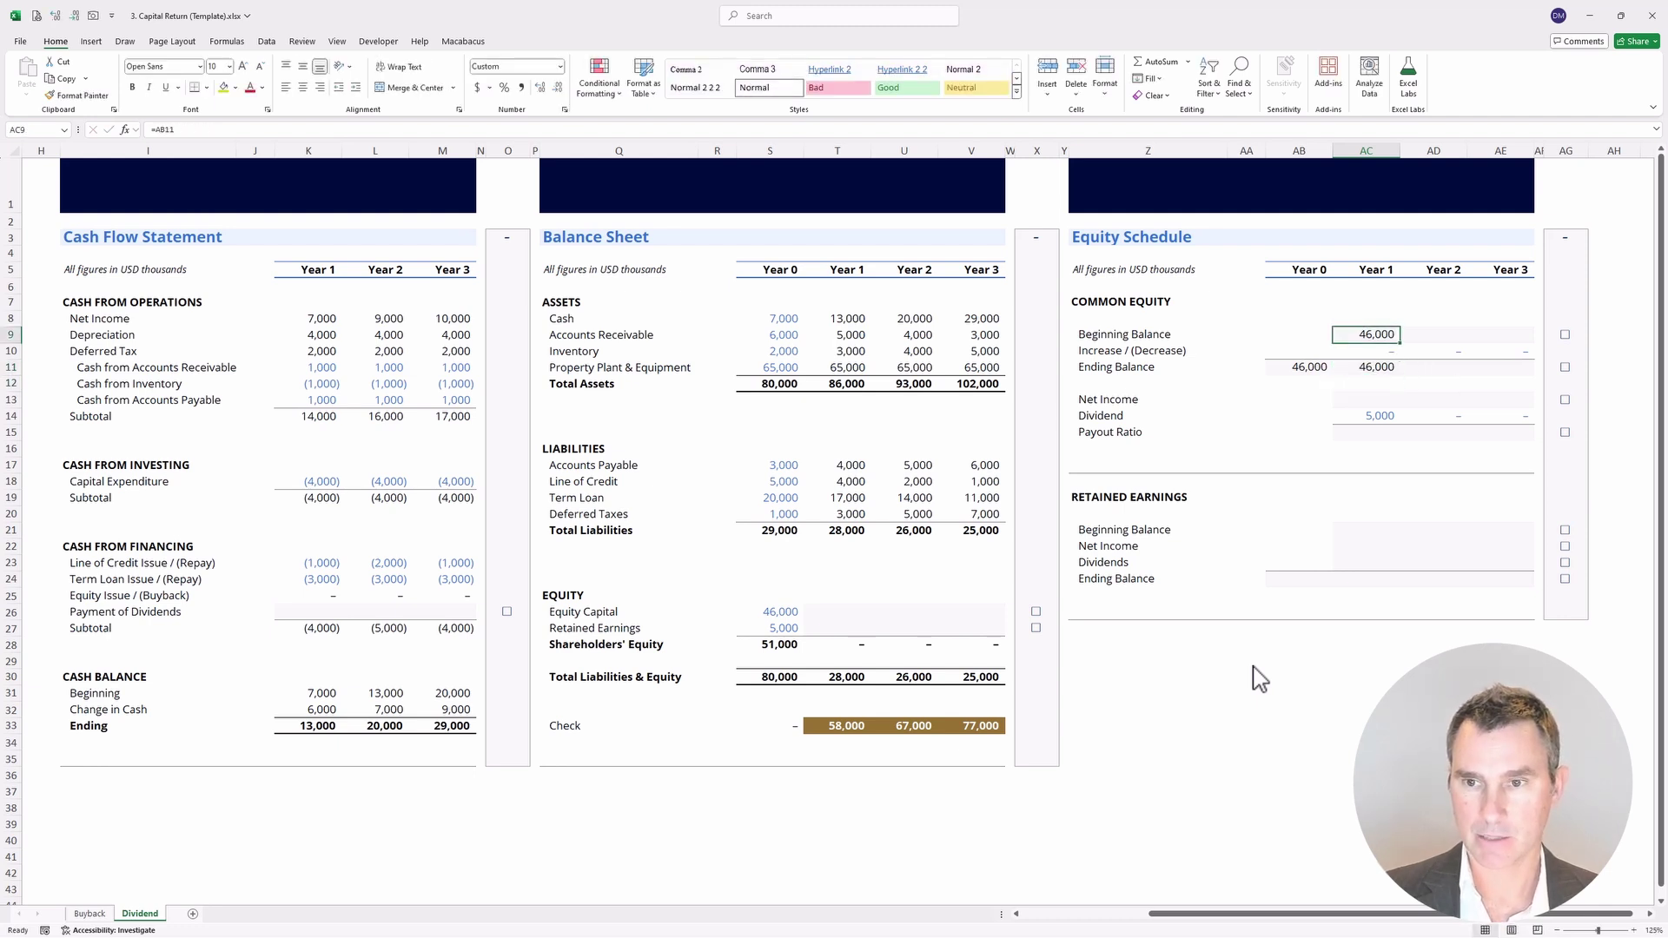
key("shift+Right")
key("shift+Right")
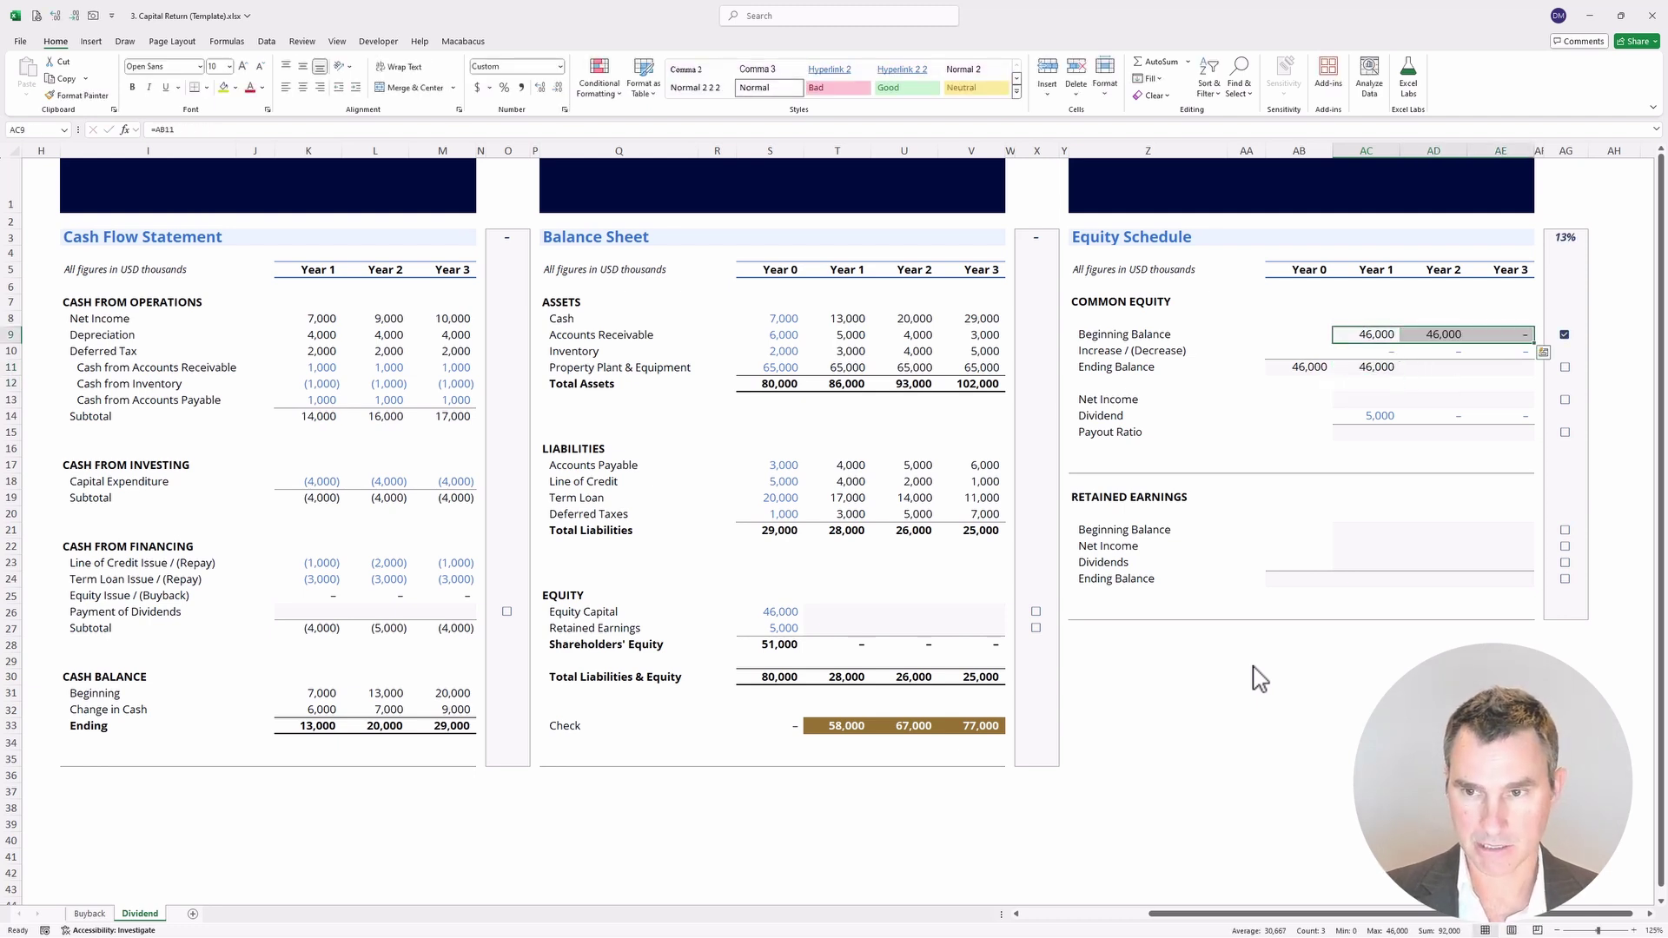
key("ctrl+r")
key("Down")
key("Down")
key("shift+Right")
key("shift+Right")
key("ctrl+r")
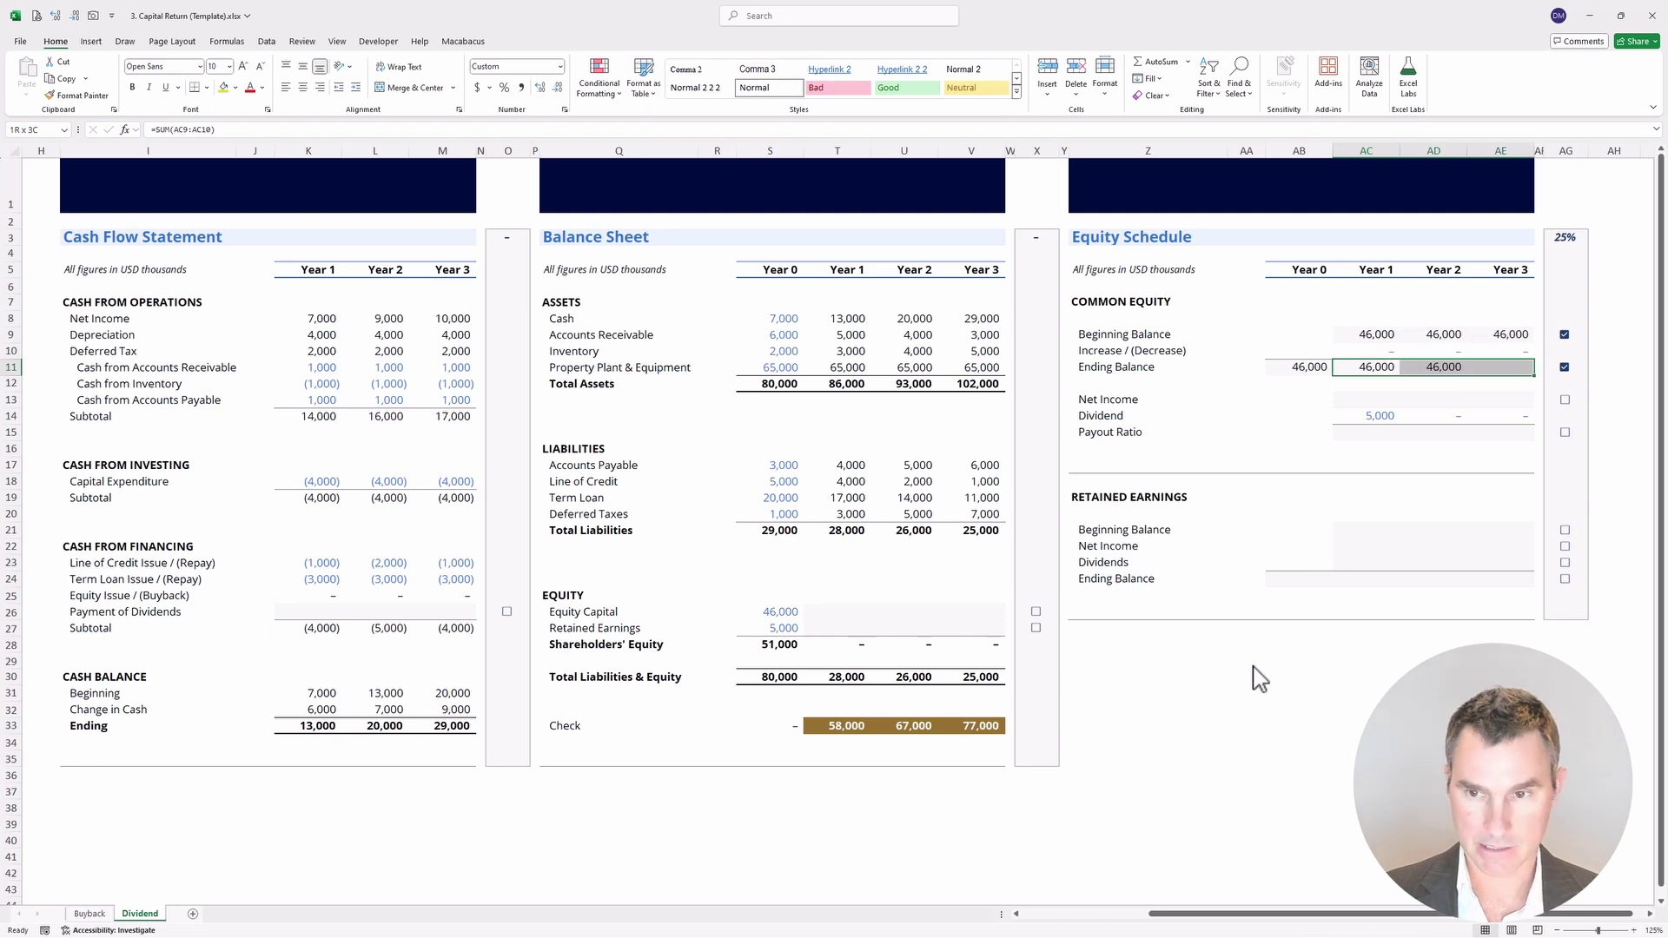
Pull net income from the cash flow (=K8) across Years 1–3: 7,000, 9,000, 10,000.
key("Down")
key("Down")
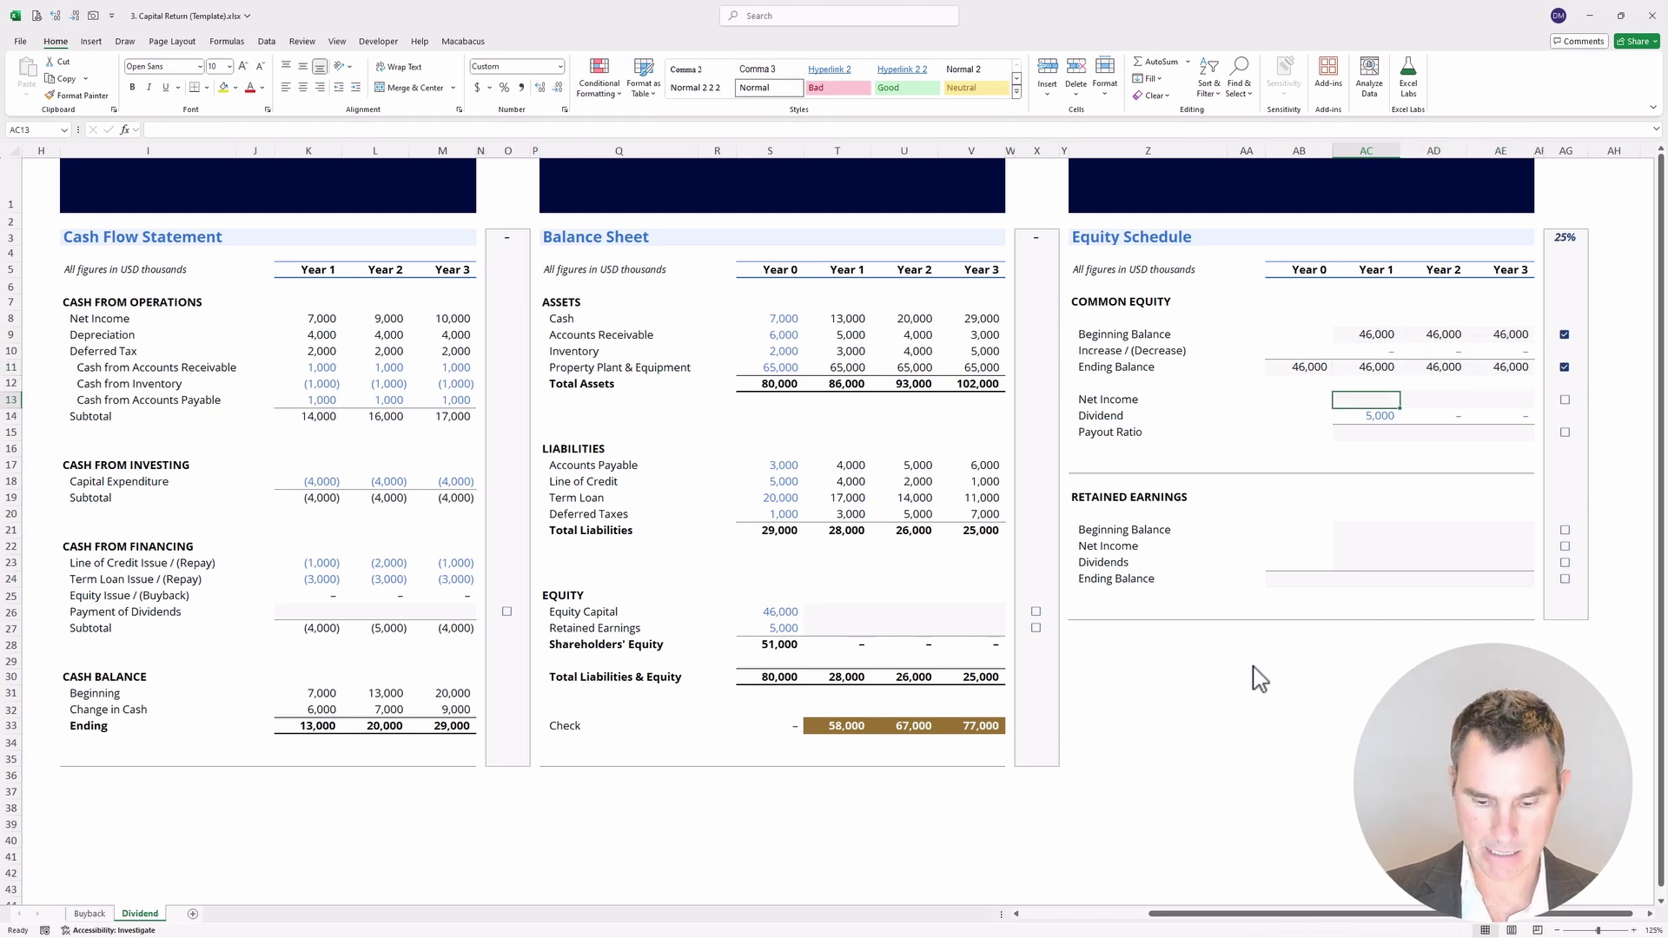
type("=")
key("Left")
key("Left")
key("Left")
key("Left")
key("Left")
key("Left")
key("Left")
key("Left")
key("Left")
key("Left")
key("Left")
key("Left")
key("Left")
key("Left")
key("Left")
key("Left")
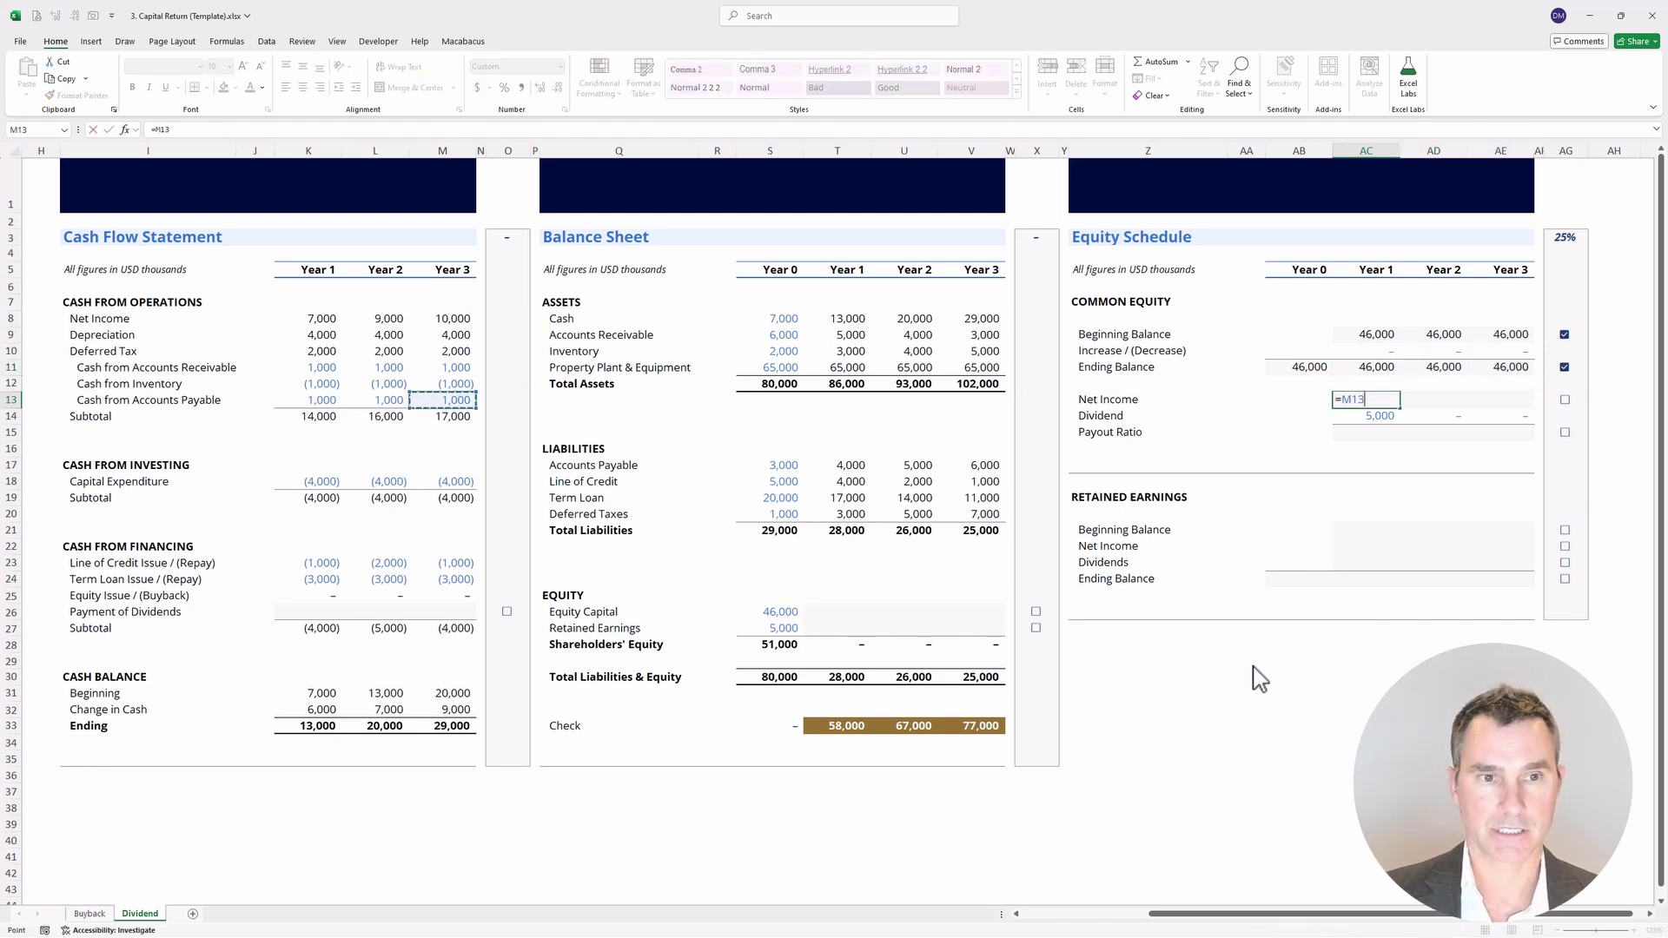
key("Left")
key("Left")
key("Up")
key("Up")
key("Up")
key("Up")
key("Up")
key("Return")
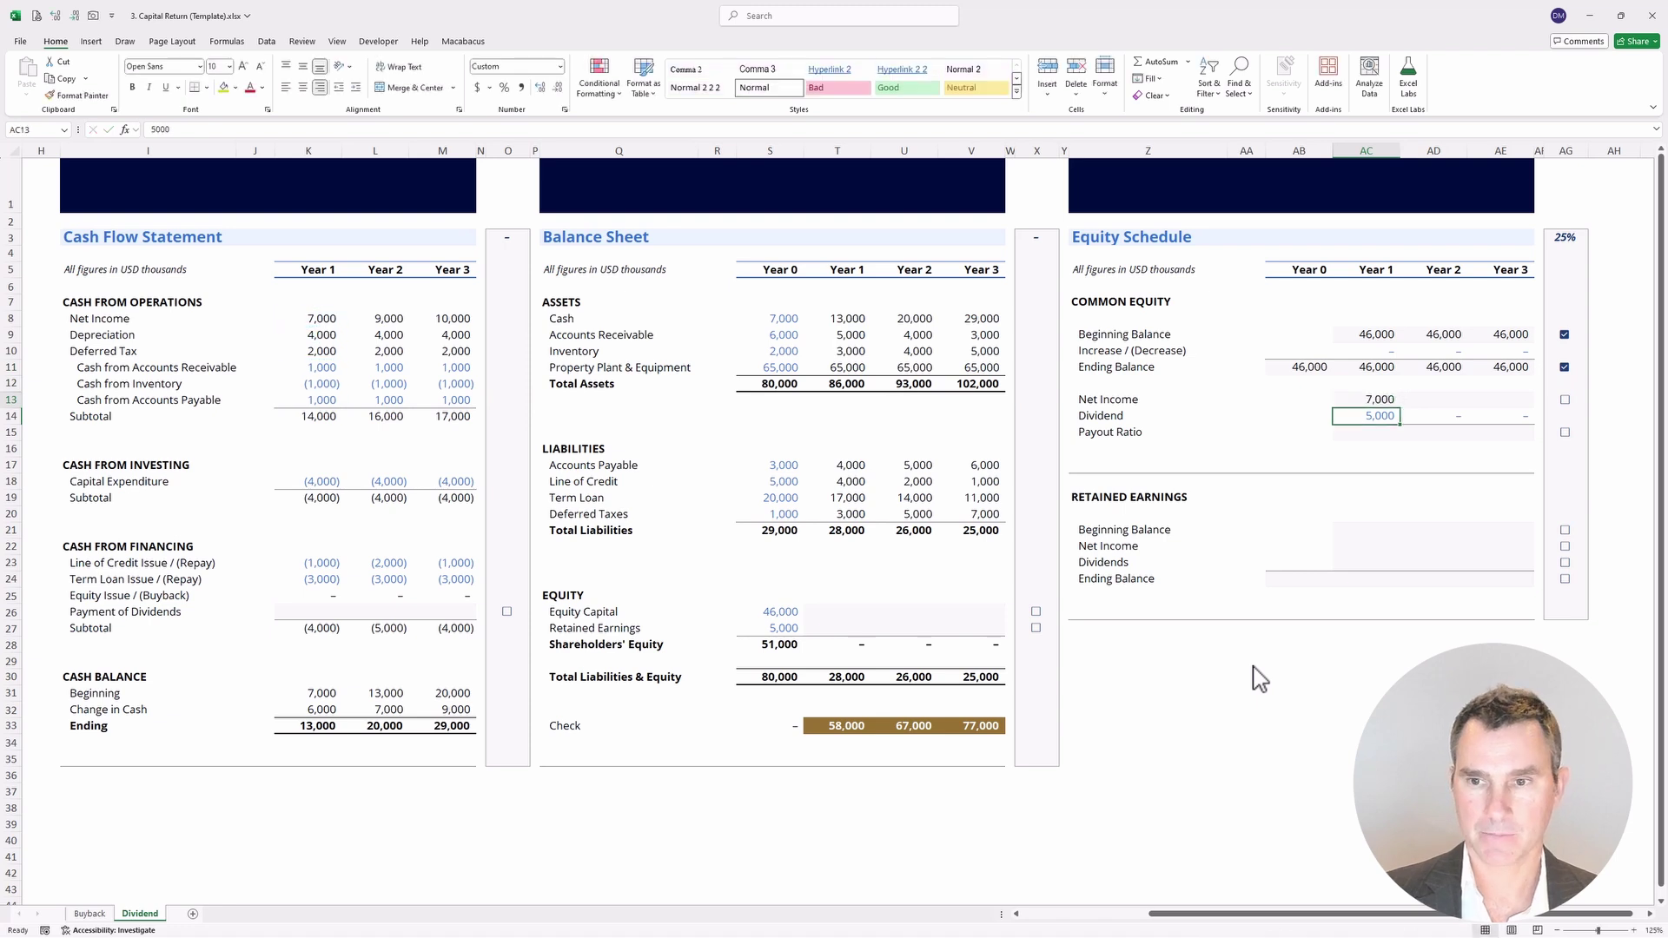
key("Up")
key("shift+Right")
key("shift+Right")
key("ctrl+r")
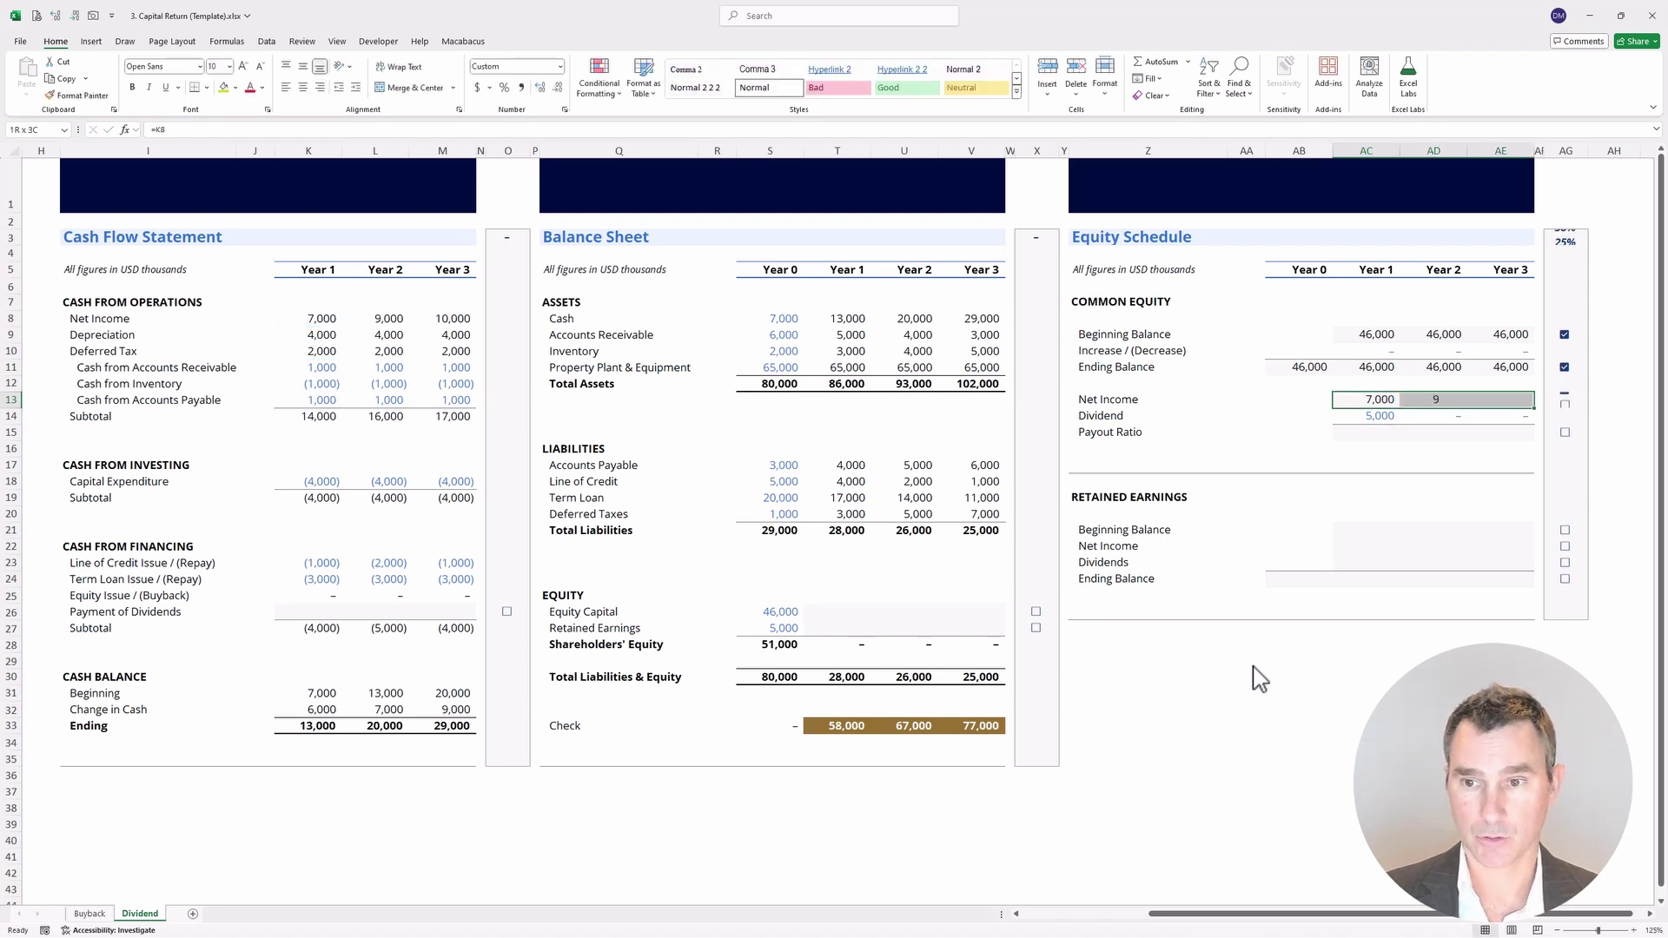
Add payout ratio as dividend over net income (=AC14/AC13) across three years, 71% in Year 1.
key("Down")
key("Down")
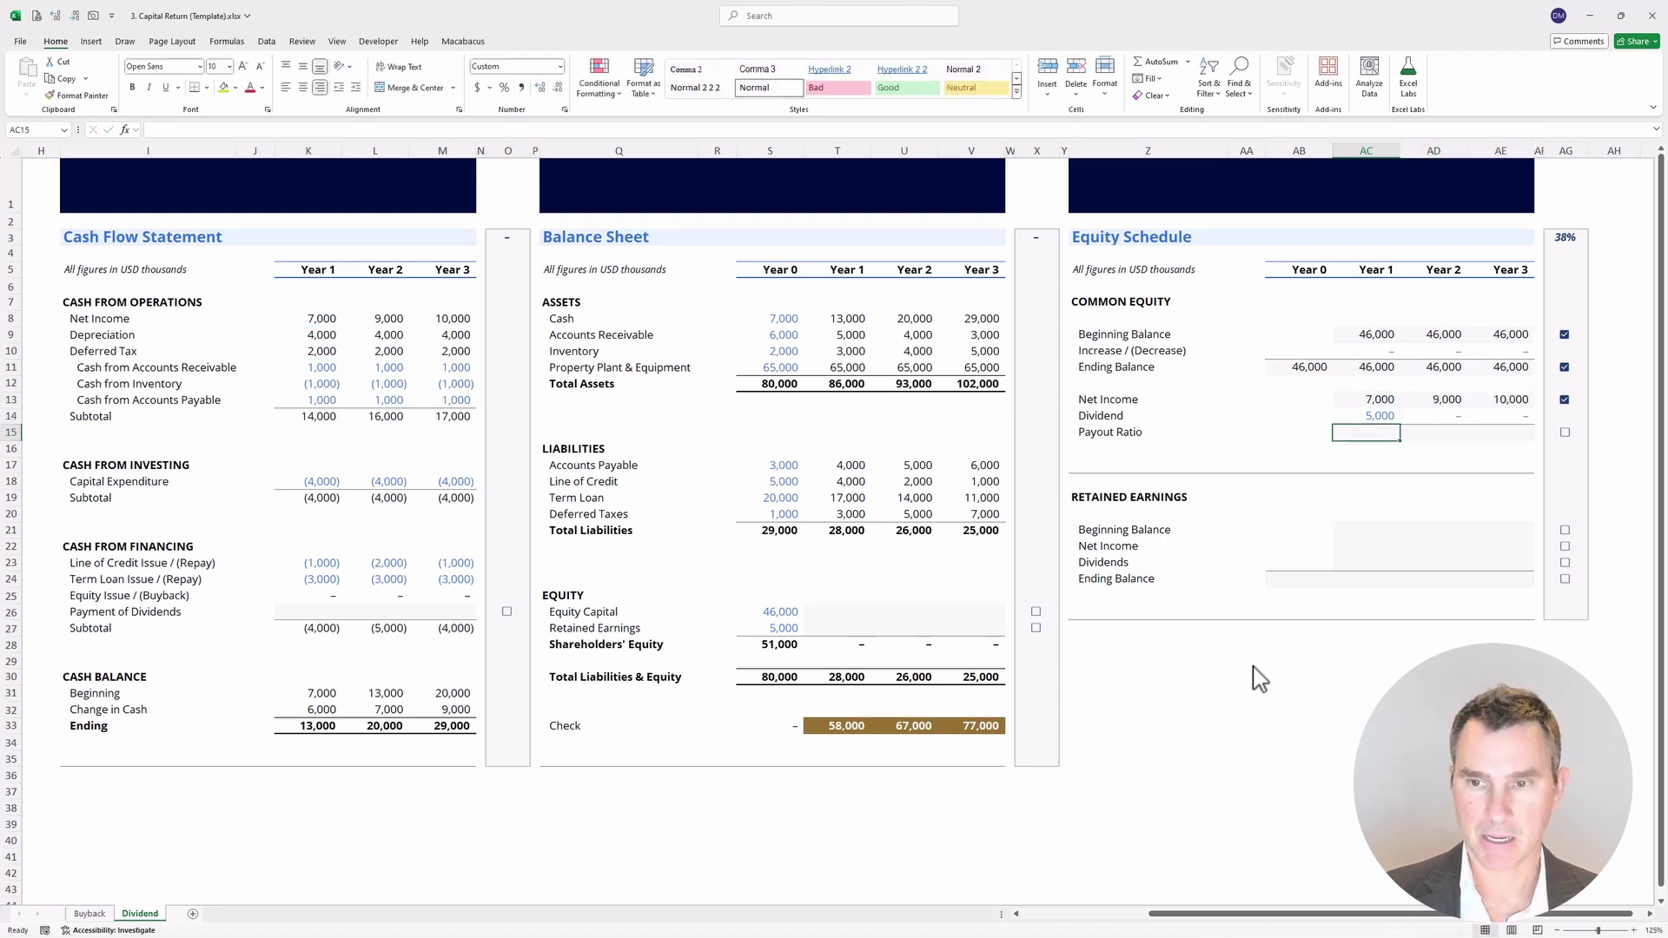
type("=")
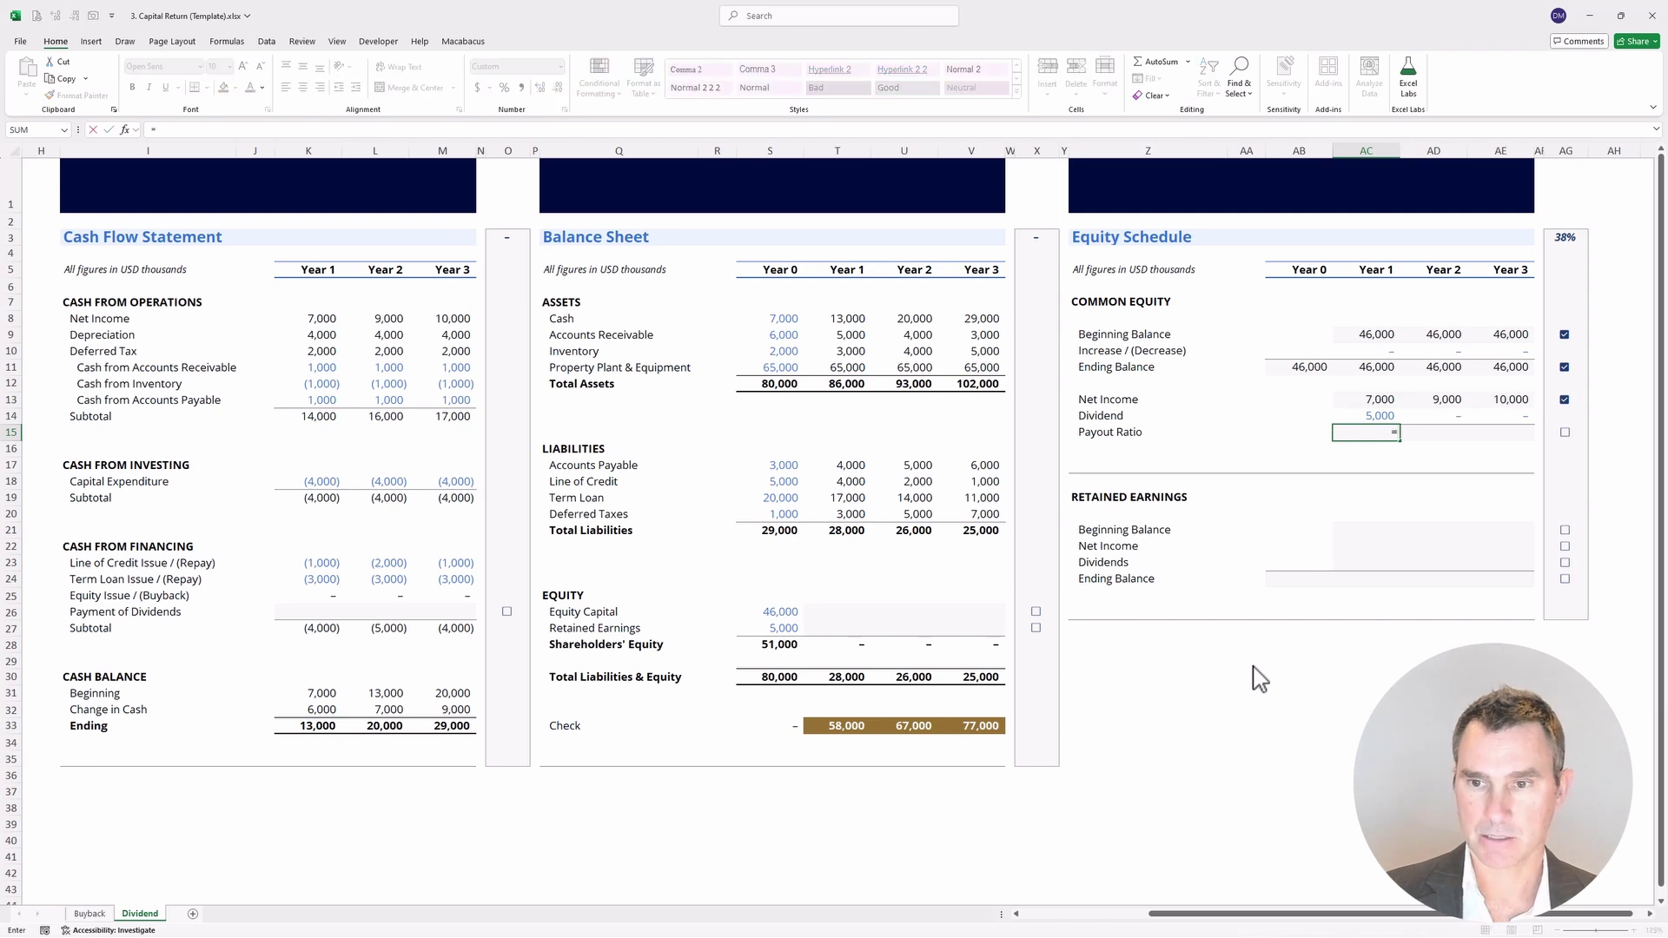
key("Up")
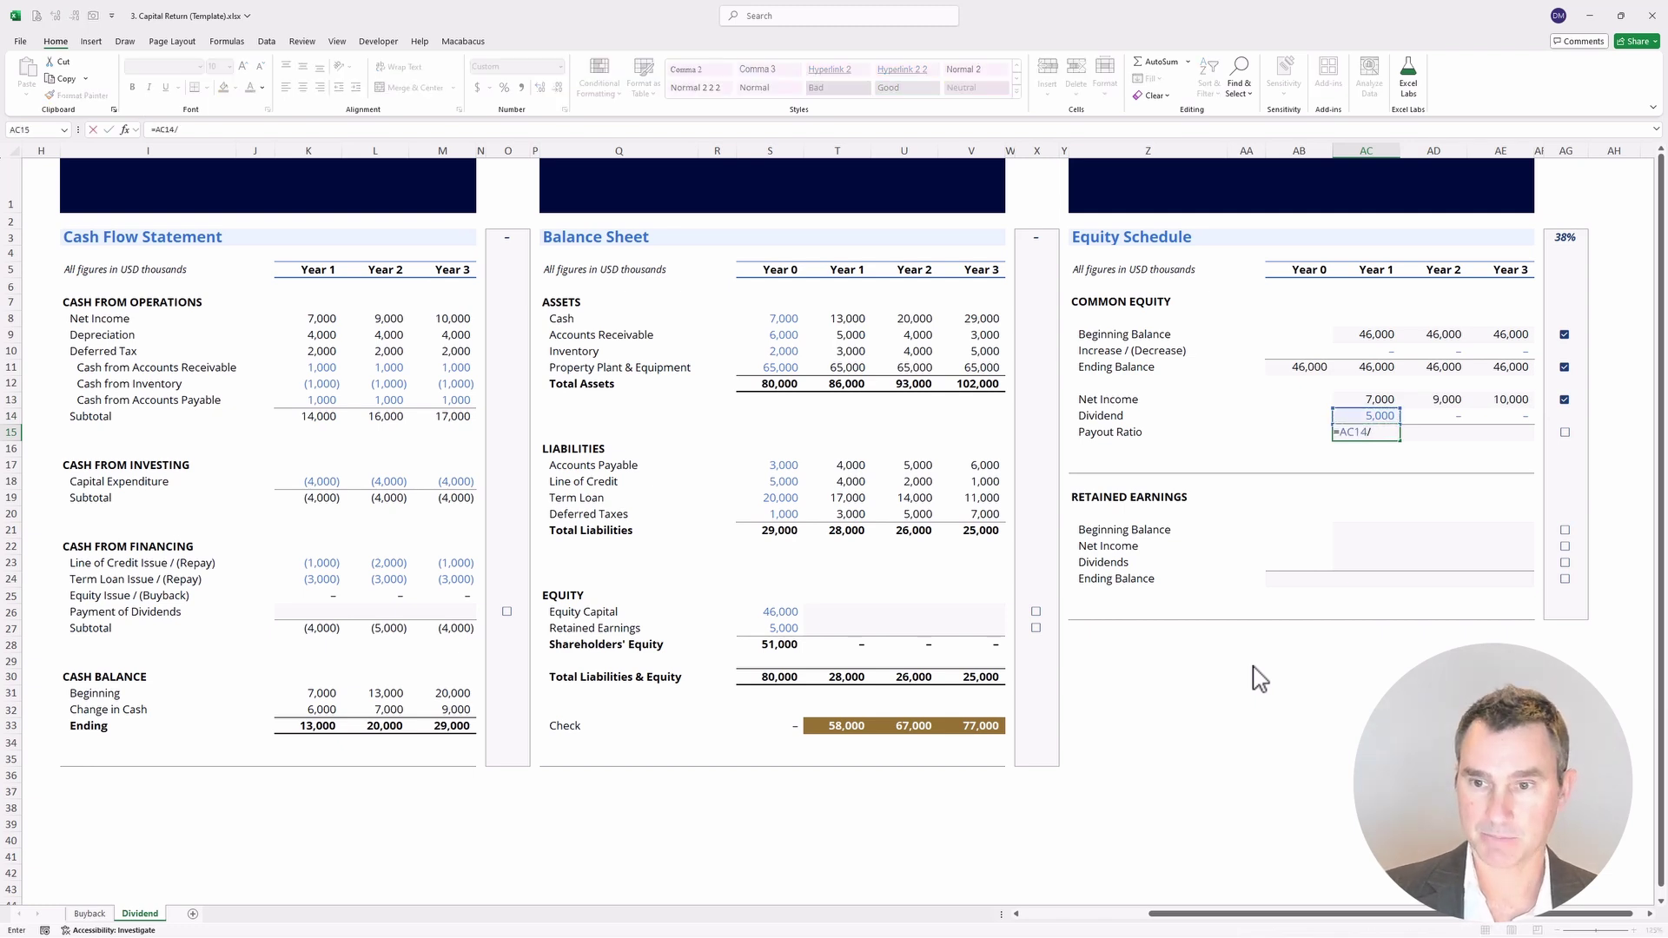
type("/")
key("Up")
key("ctrl+Return")
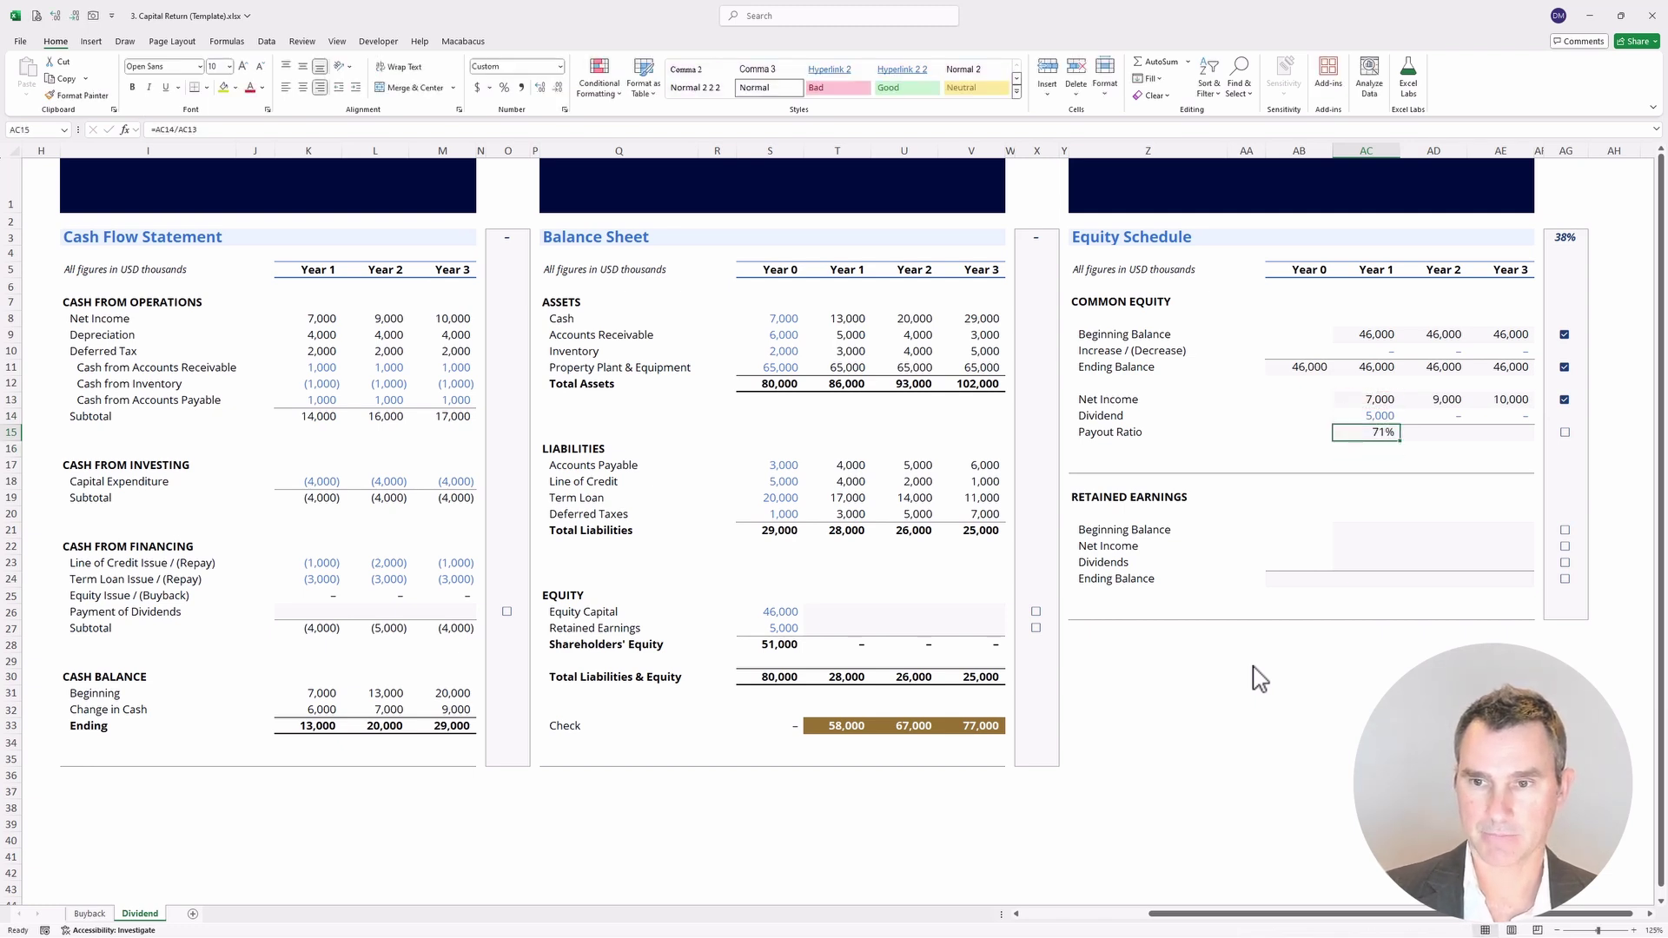
key("shift+Right")
key("shift+Right")
key("ctrl+r")
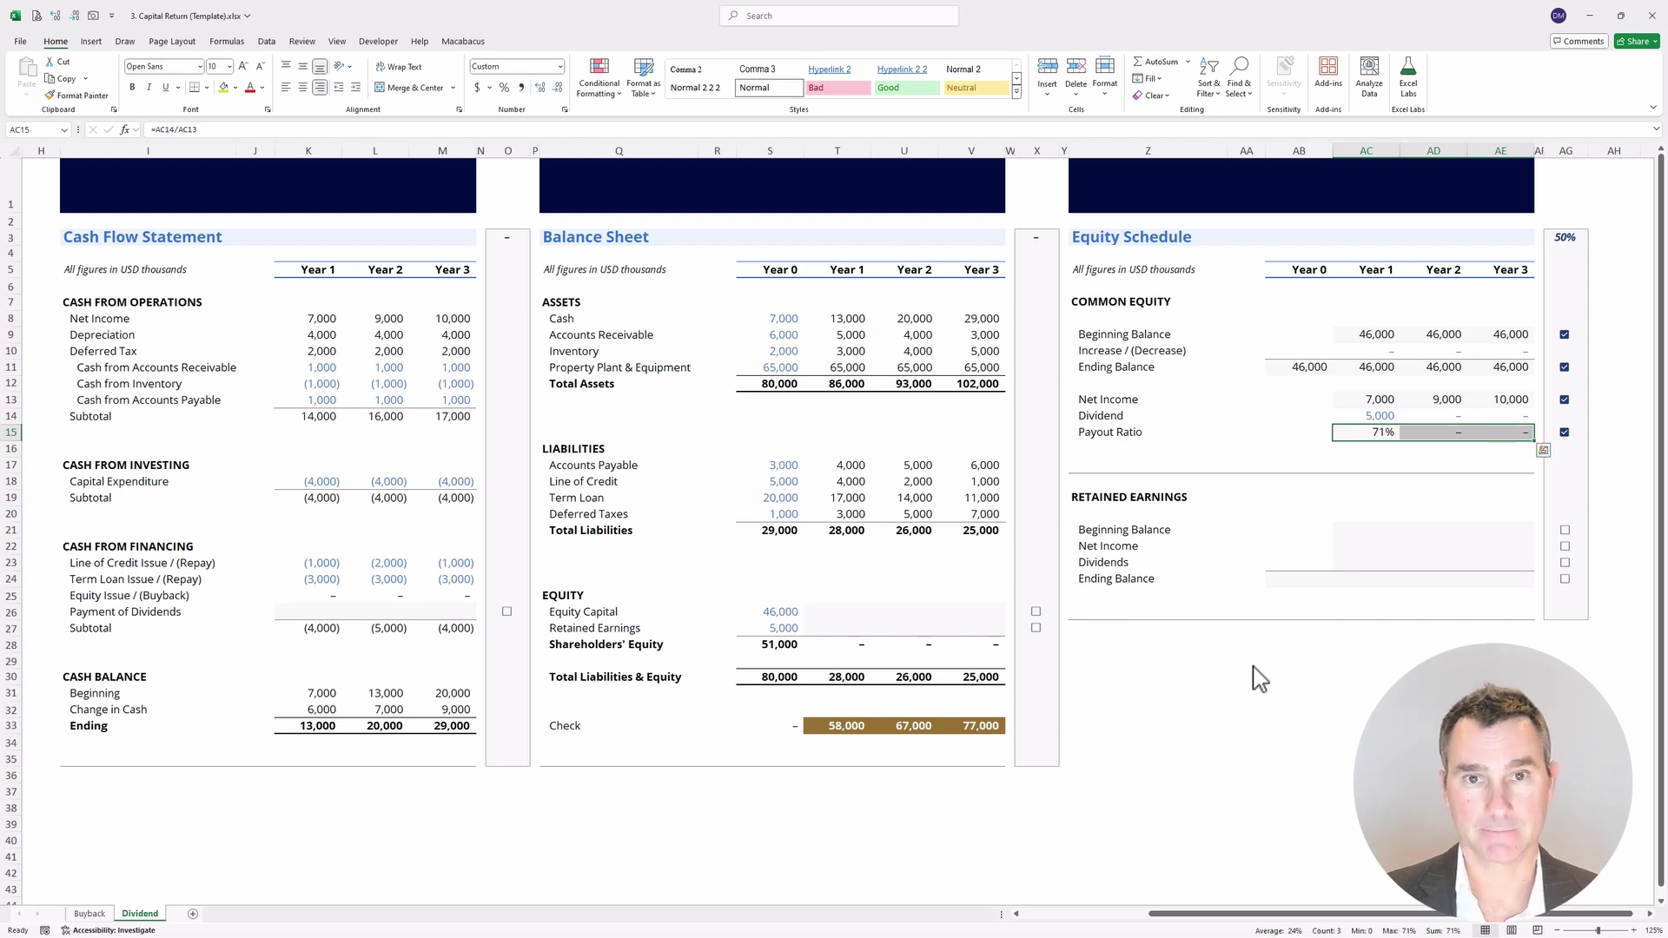
Link the Year 0 retained earnings ending balance to balance sheet Retained Earnings.
key("Down")
key("Down")
key("Down")
key("Down")
key("Down")
key("Down")
key("Down")
key("Down")
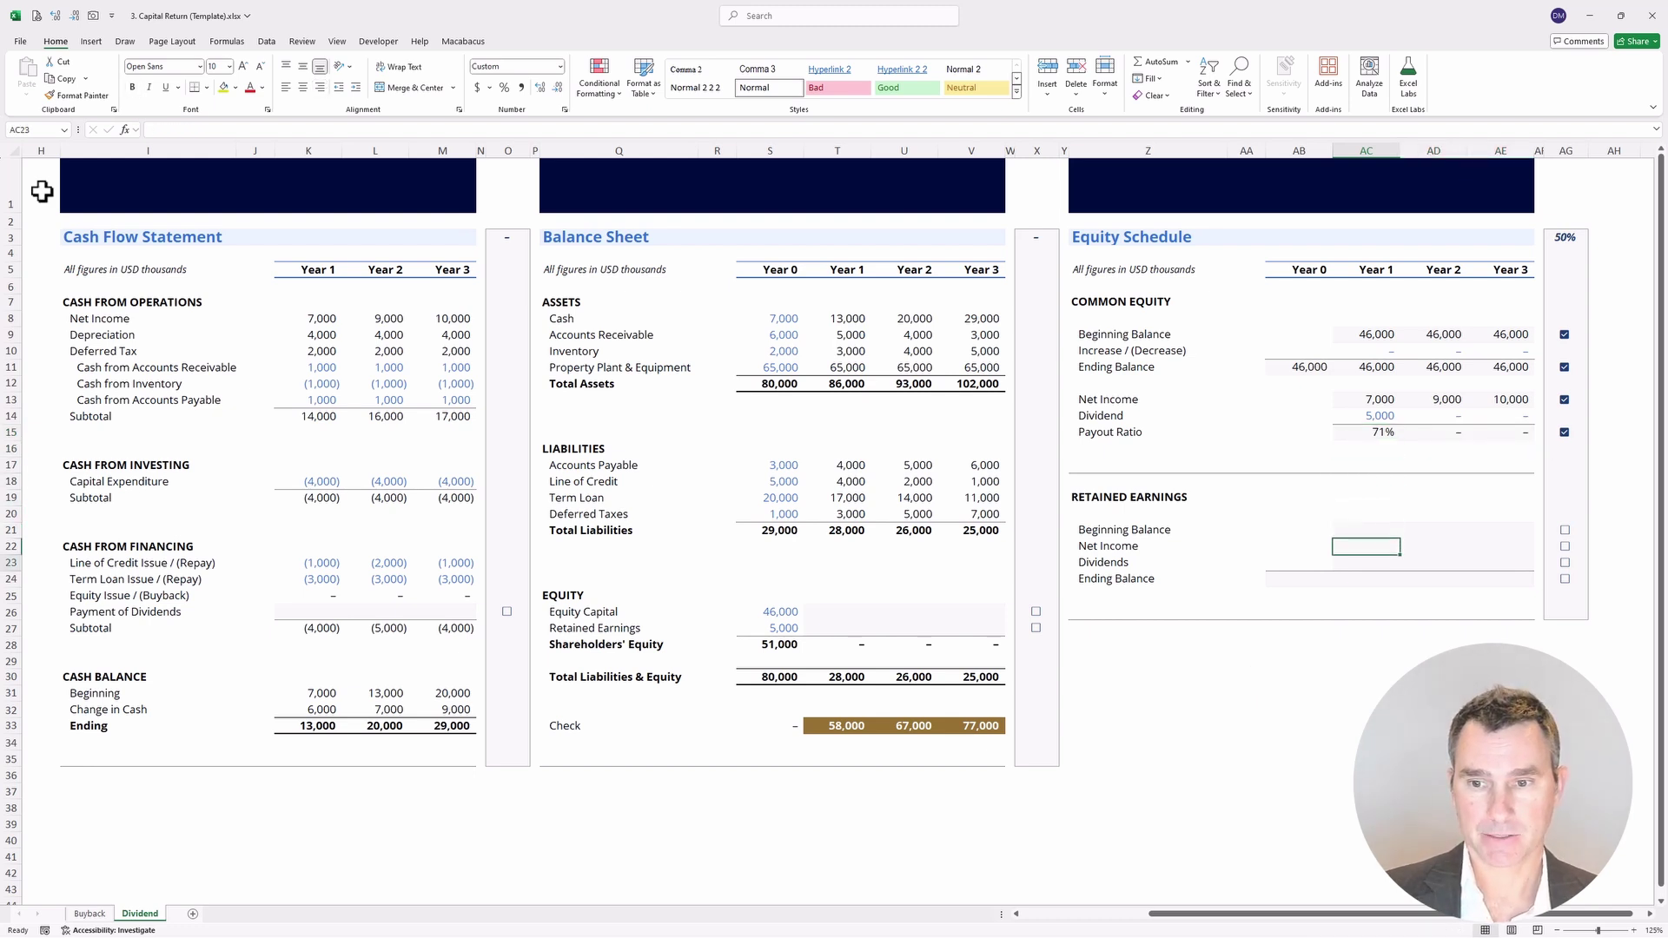
key("Down")
key("Left")
type("=")
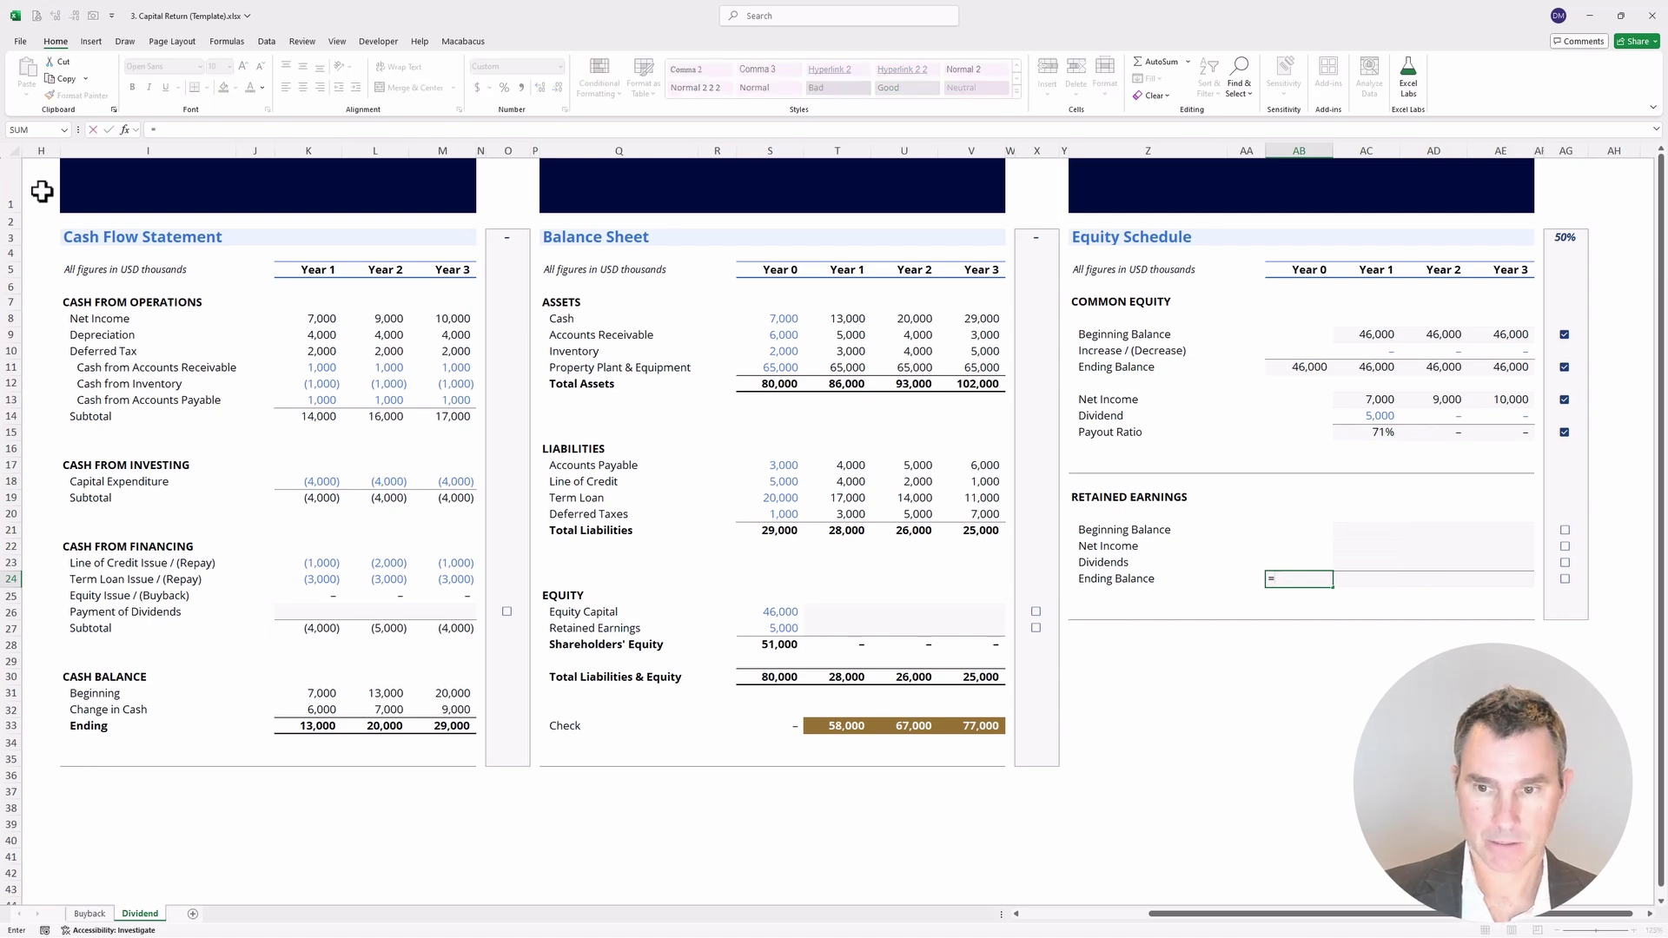
key("Left")
key("Left")
key("Left")
key("Left")
key("Left")
key("Left")
key("Left")
key("Left")
key("Left")
key("Down")
key("Down")
key("Down")
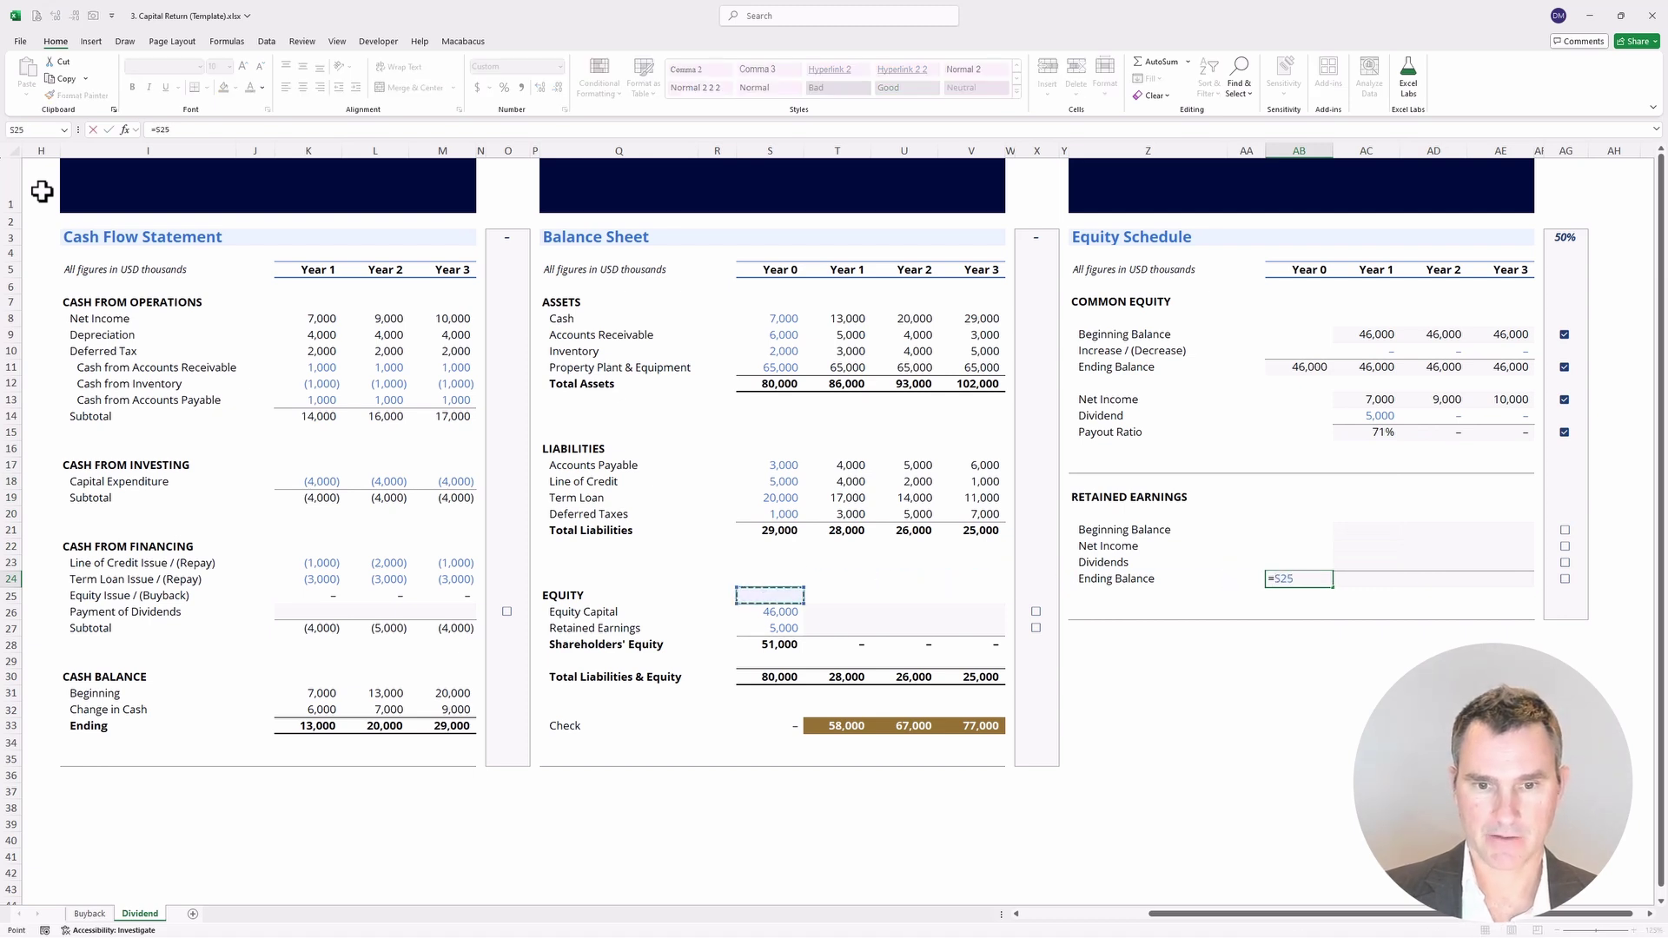
key("Return")
Set the Year 1 retained earnings beginning balance to the Year 0 ending balance.
key("Up")
key("Up")
key("Up")
key("Up")
key("Right")
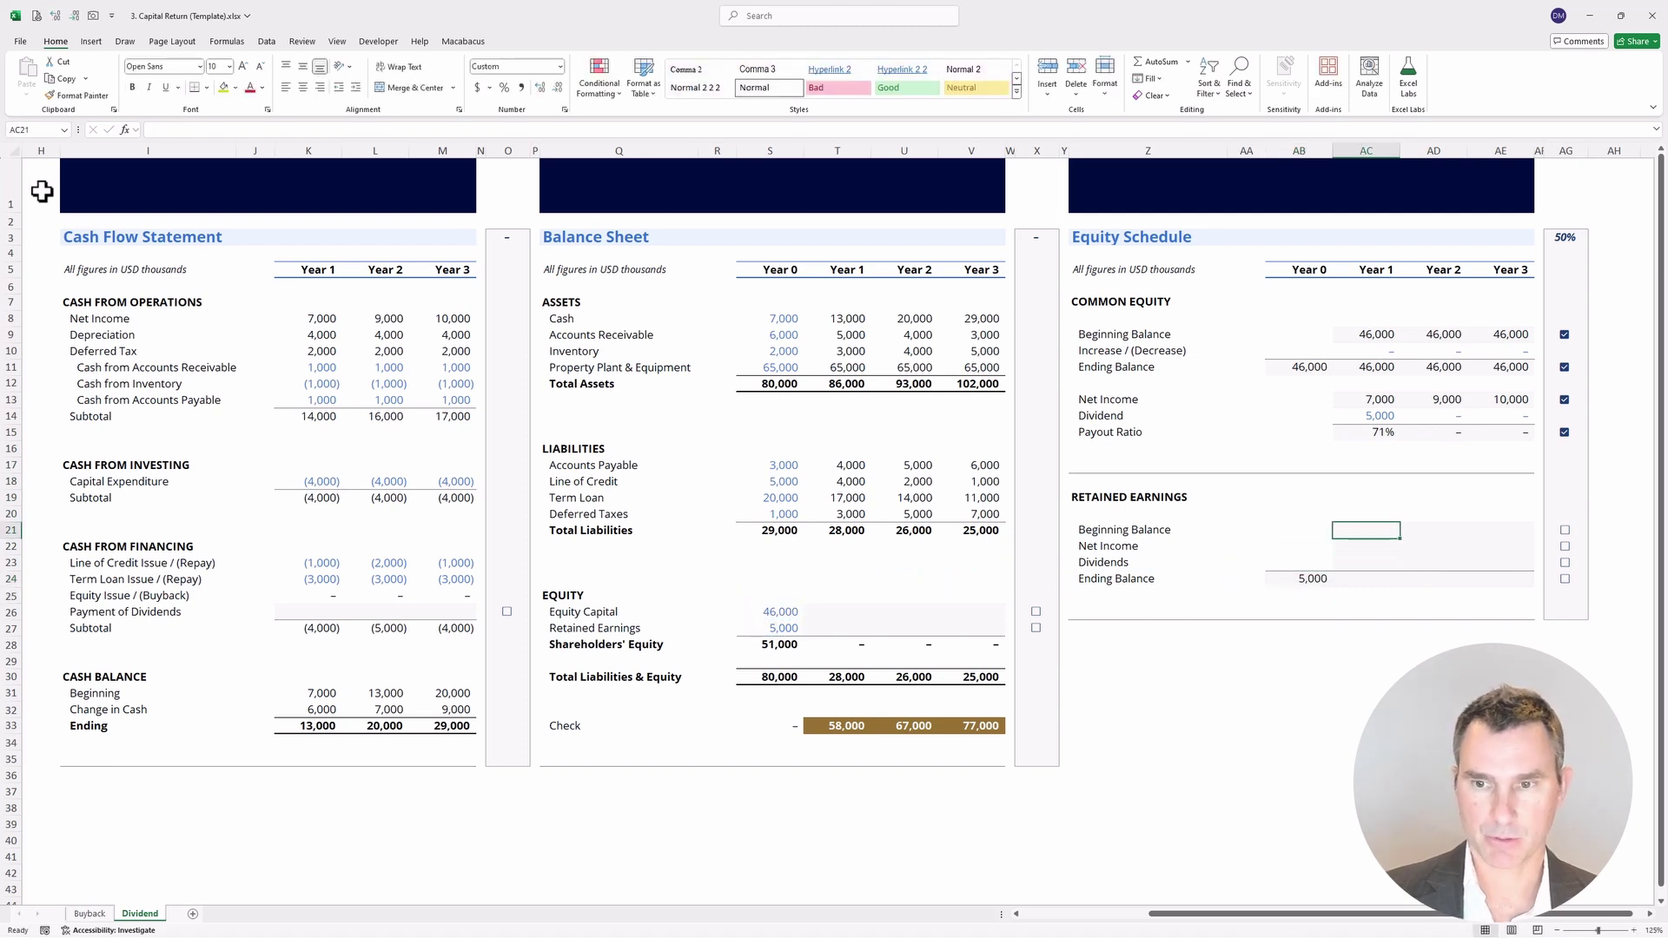
type("=")
key("Left")
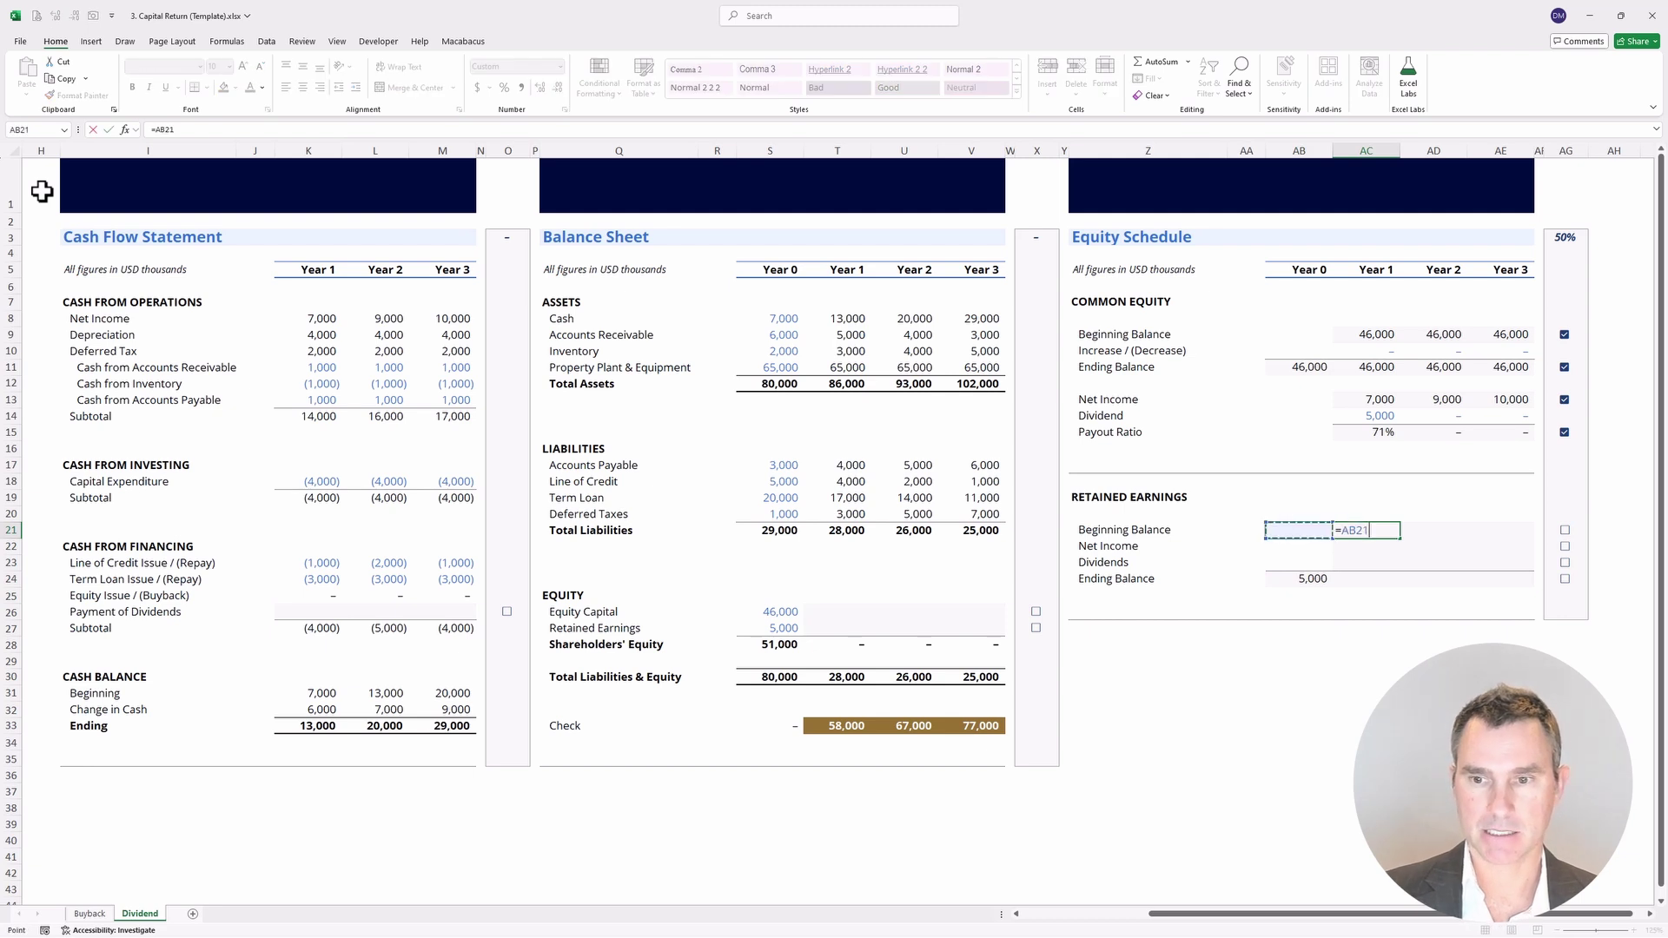
key("Down")
key("Down")
key("Down")
key("Return")
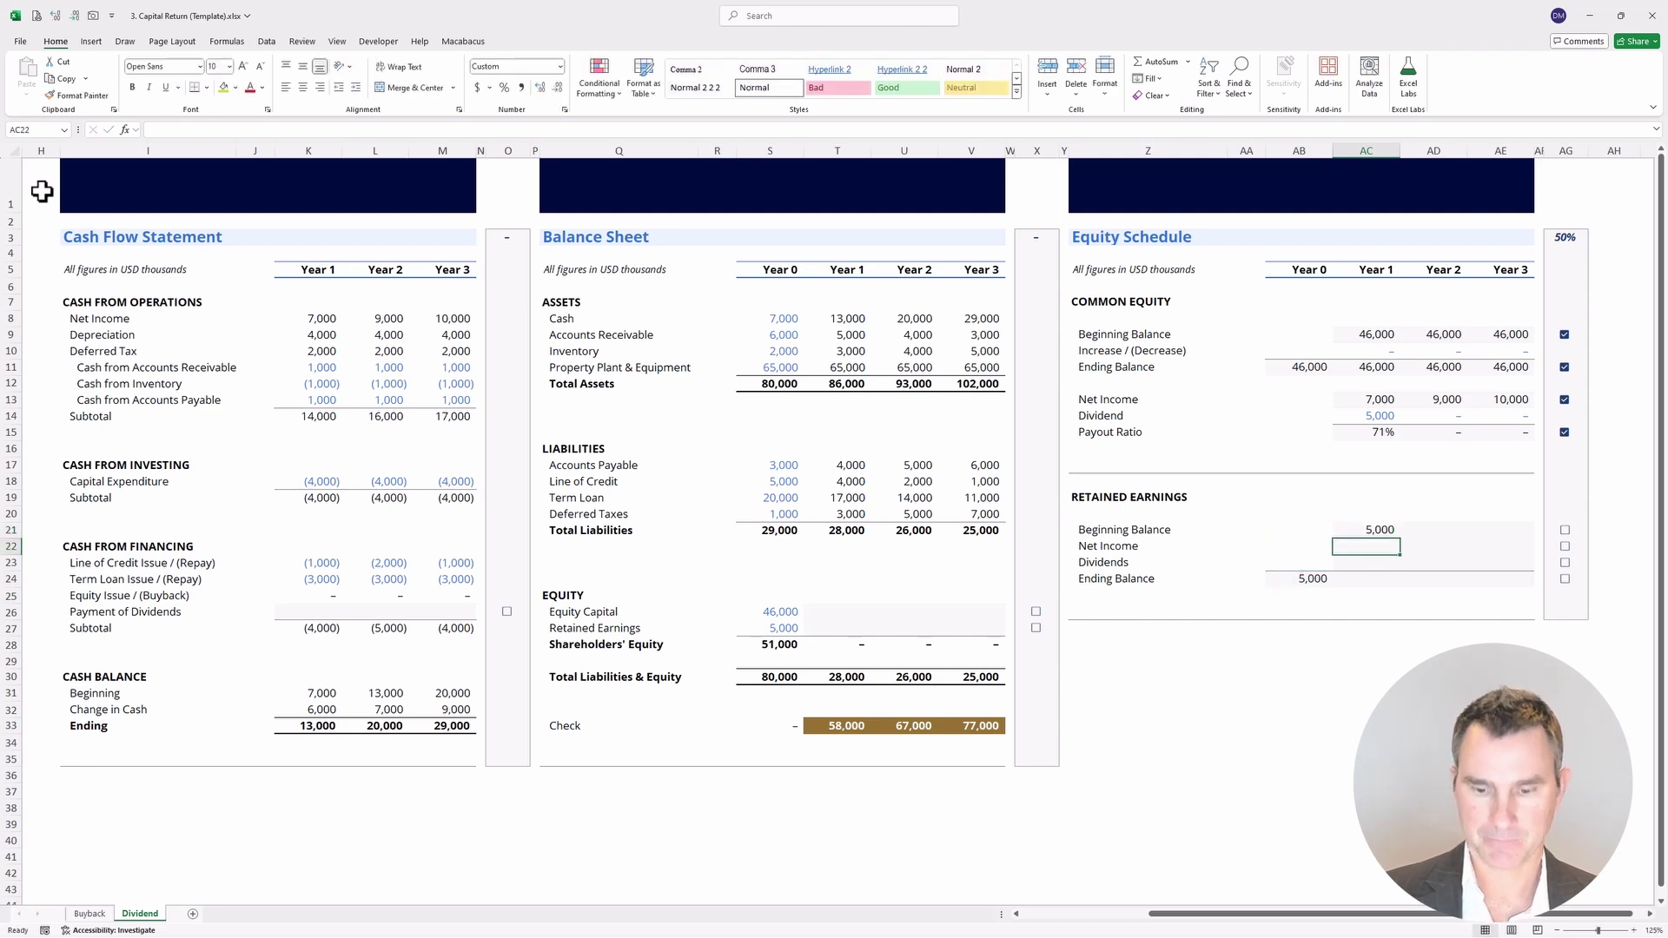
Link Year 1 net income and the negative Year 1 dividend into retained earnings.
type("=")
key("Up")
key("Up")
key("Up")
key("Up")
key("Up")
key("Up")
key("Up")
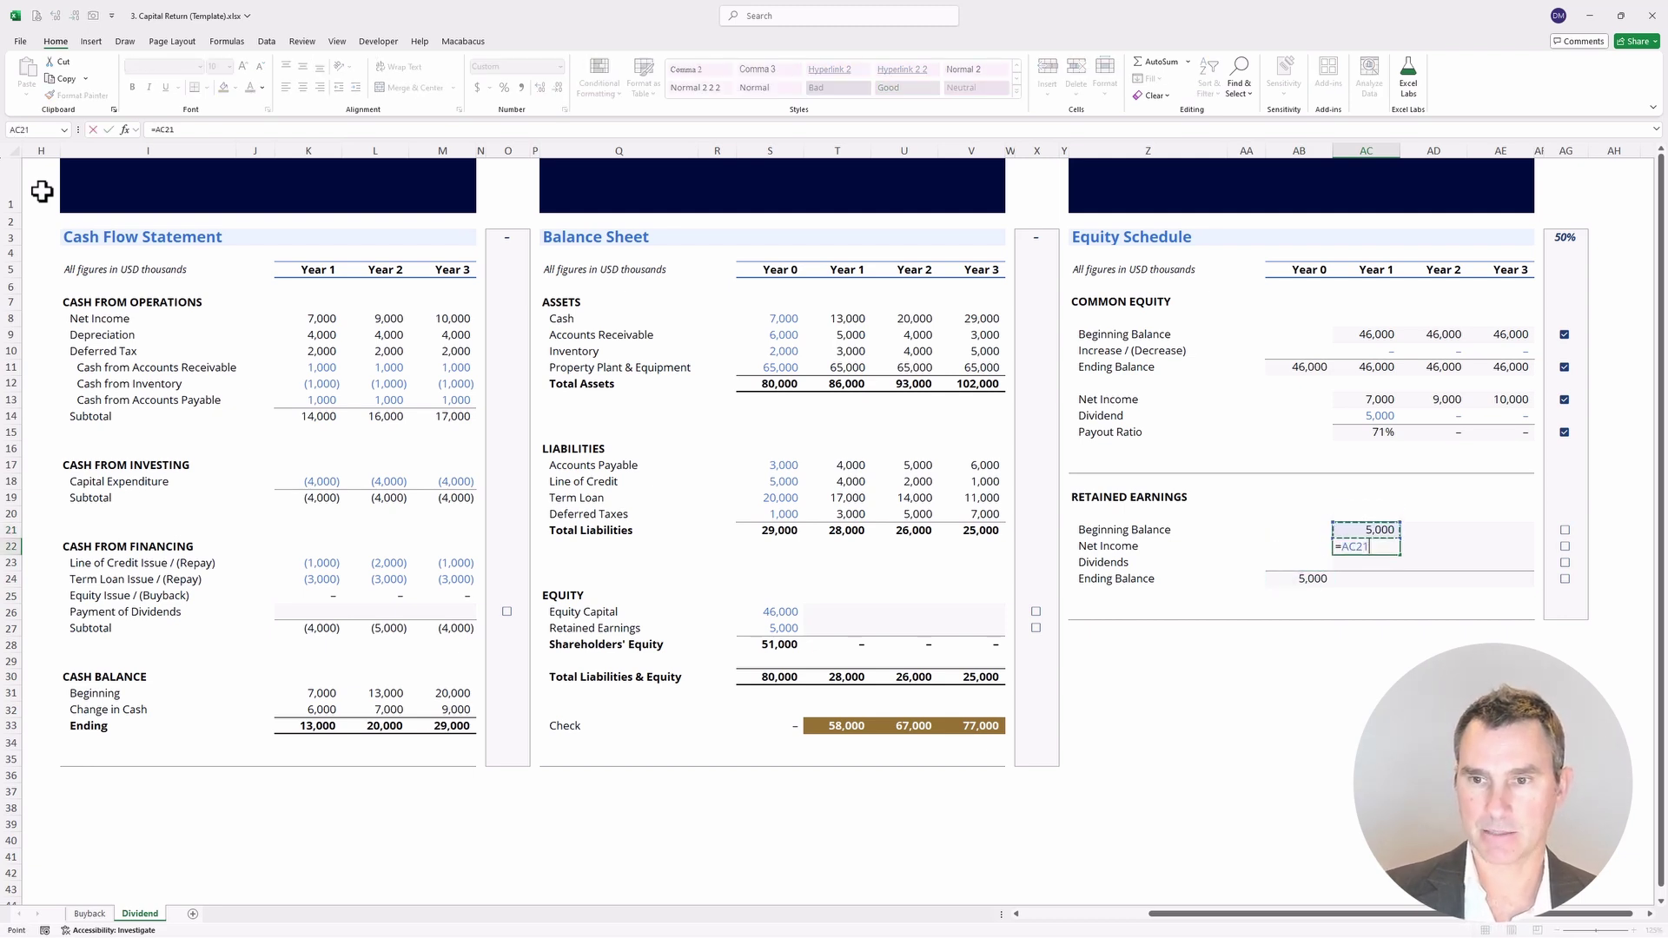
key("Up")
key("Up")
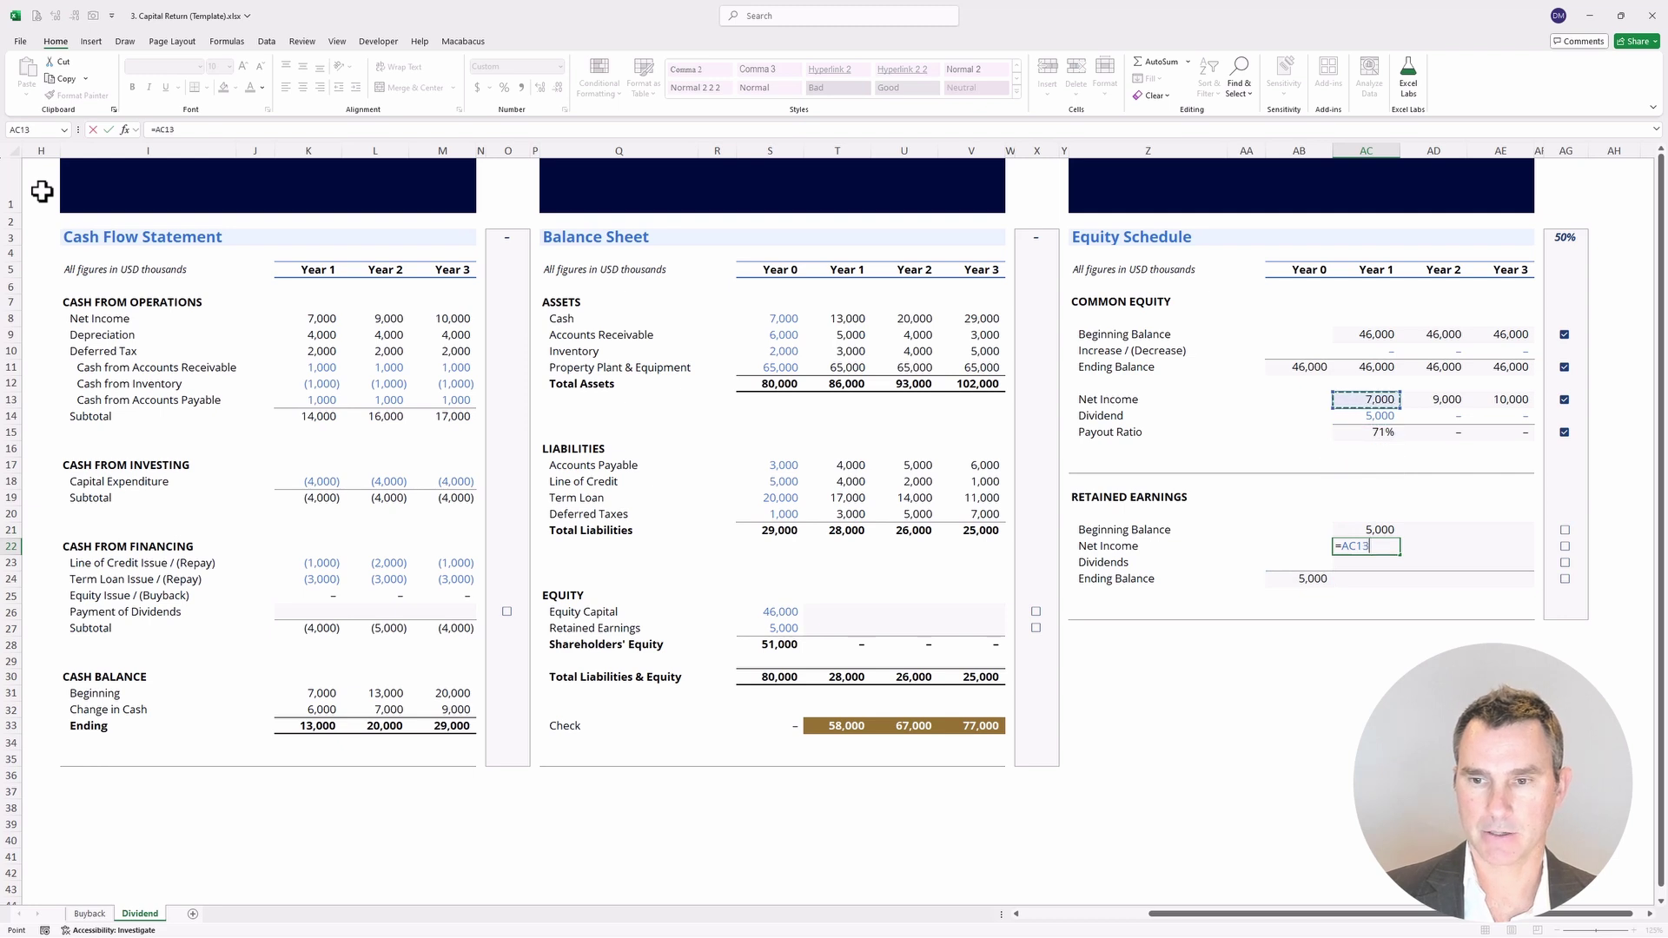
key("Return")
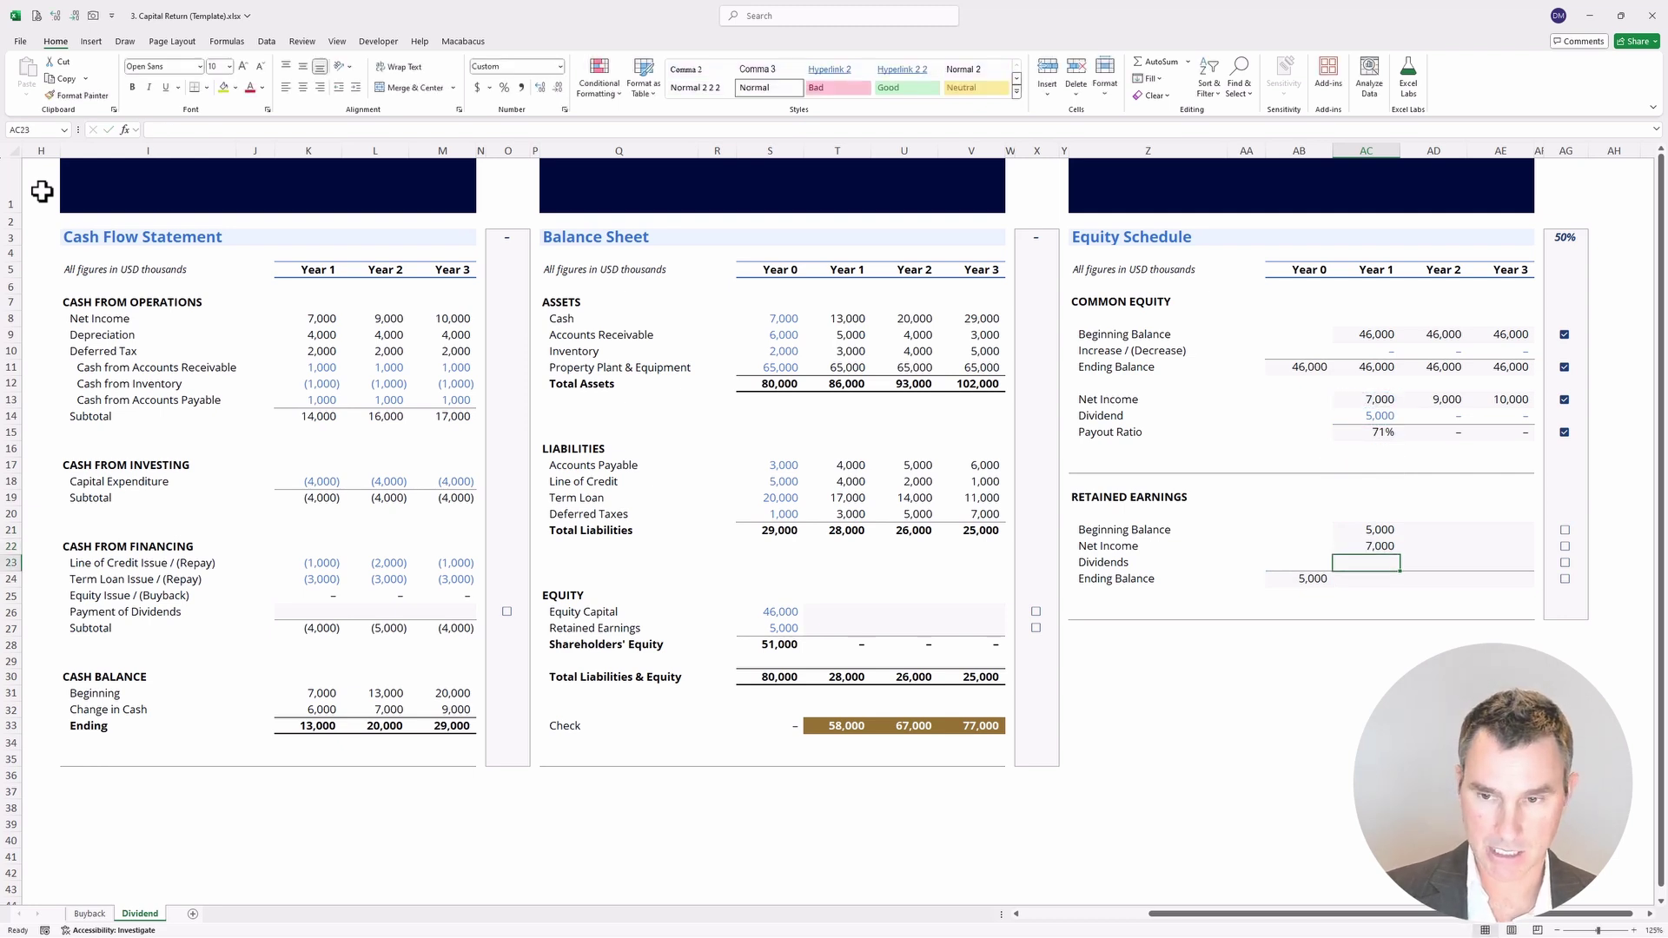
type("=-")
key("Up")
key("Up")
key("Up")
key("Up")
key("Up")
key("Up")
key("Up")
key("Up")
key("Up")
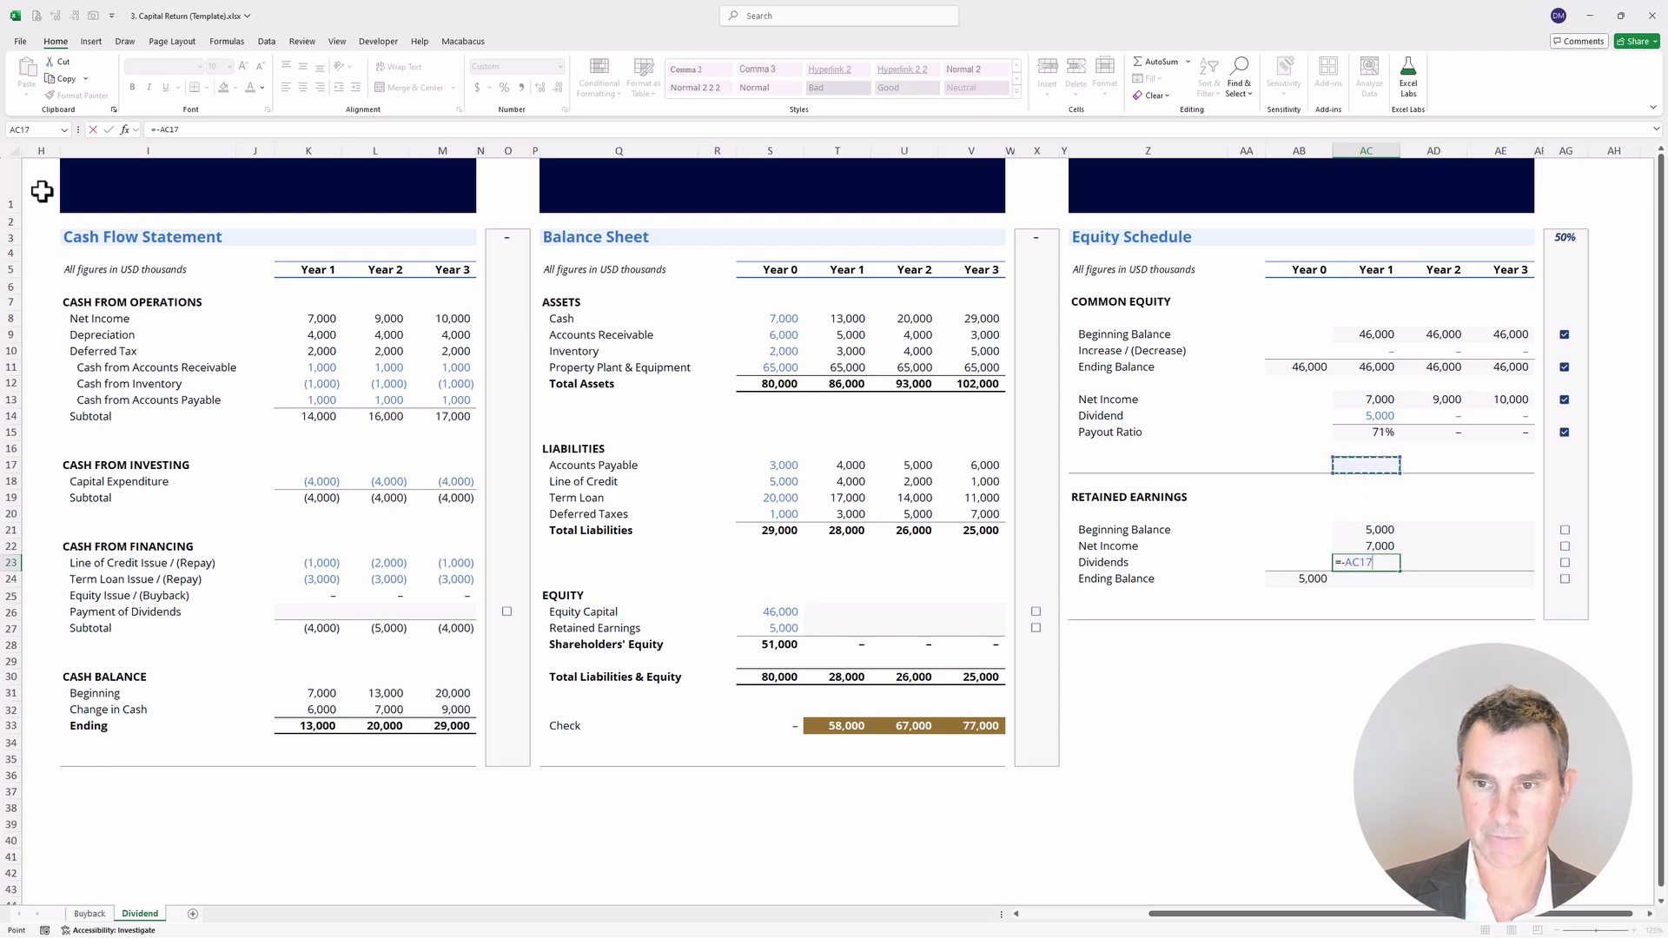
key("Return")
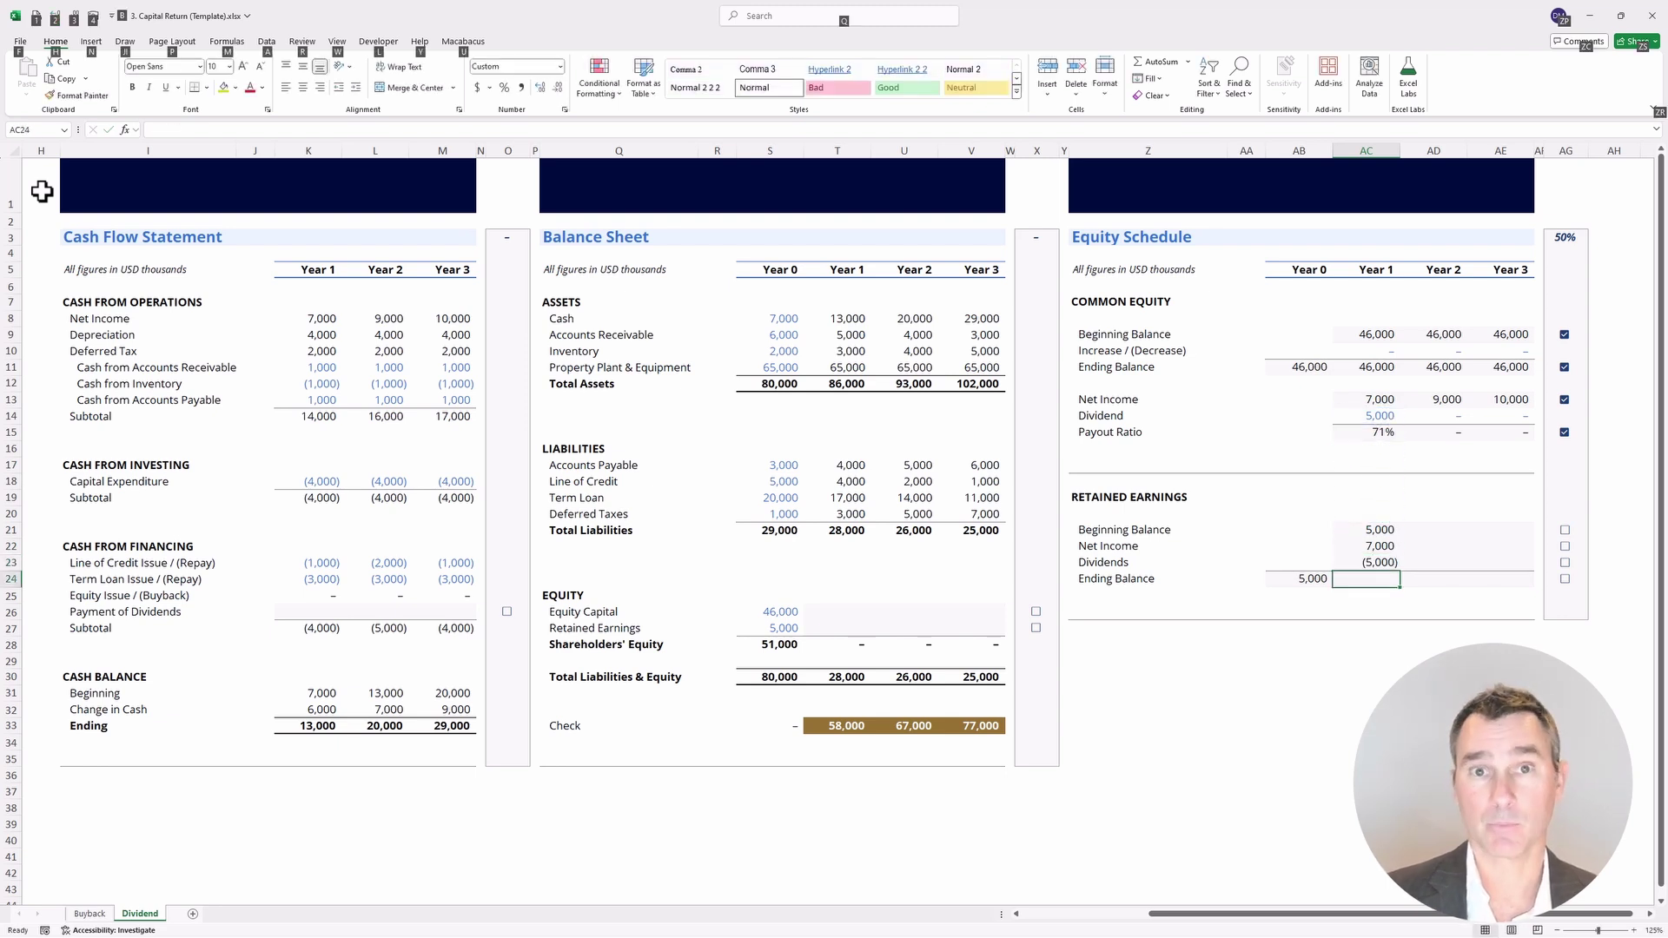
Sum the Year 1 ending balance (=SUM(AC21:AC23)) and fill AC21:AE24 right: 7,000, 16,000, 26,000.
key("alt+equal")
key("Return")
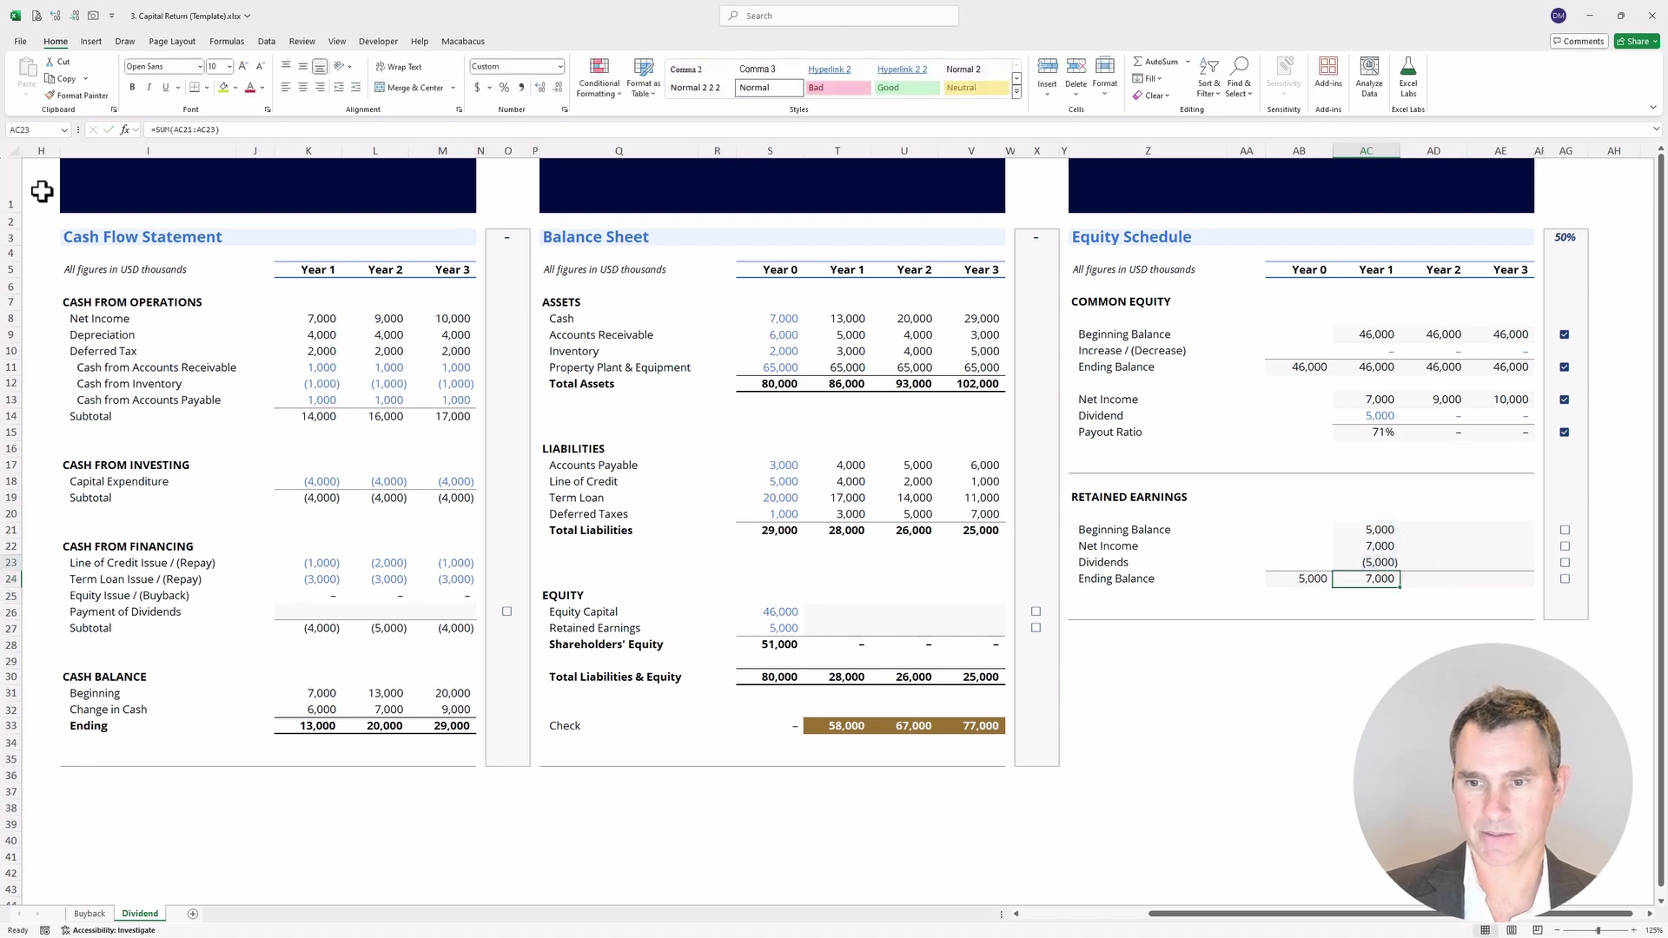
key("Up")
key("Up")
key("Up")
key("Up")
key("shift+Down")
key("shift+Down")
key("shift+Down")
key("shift+Right")
key("shift+Right")
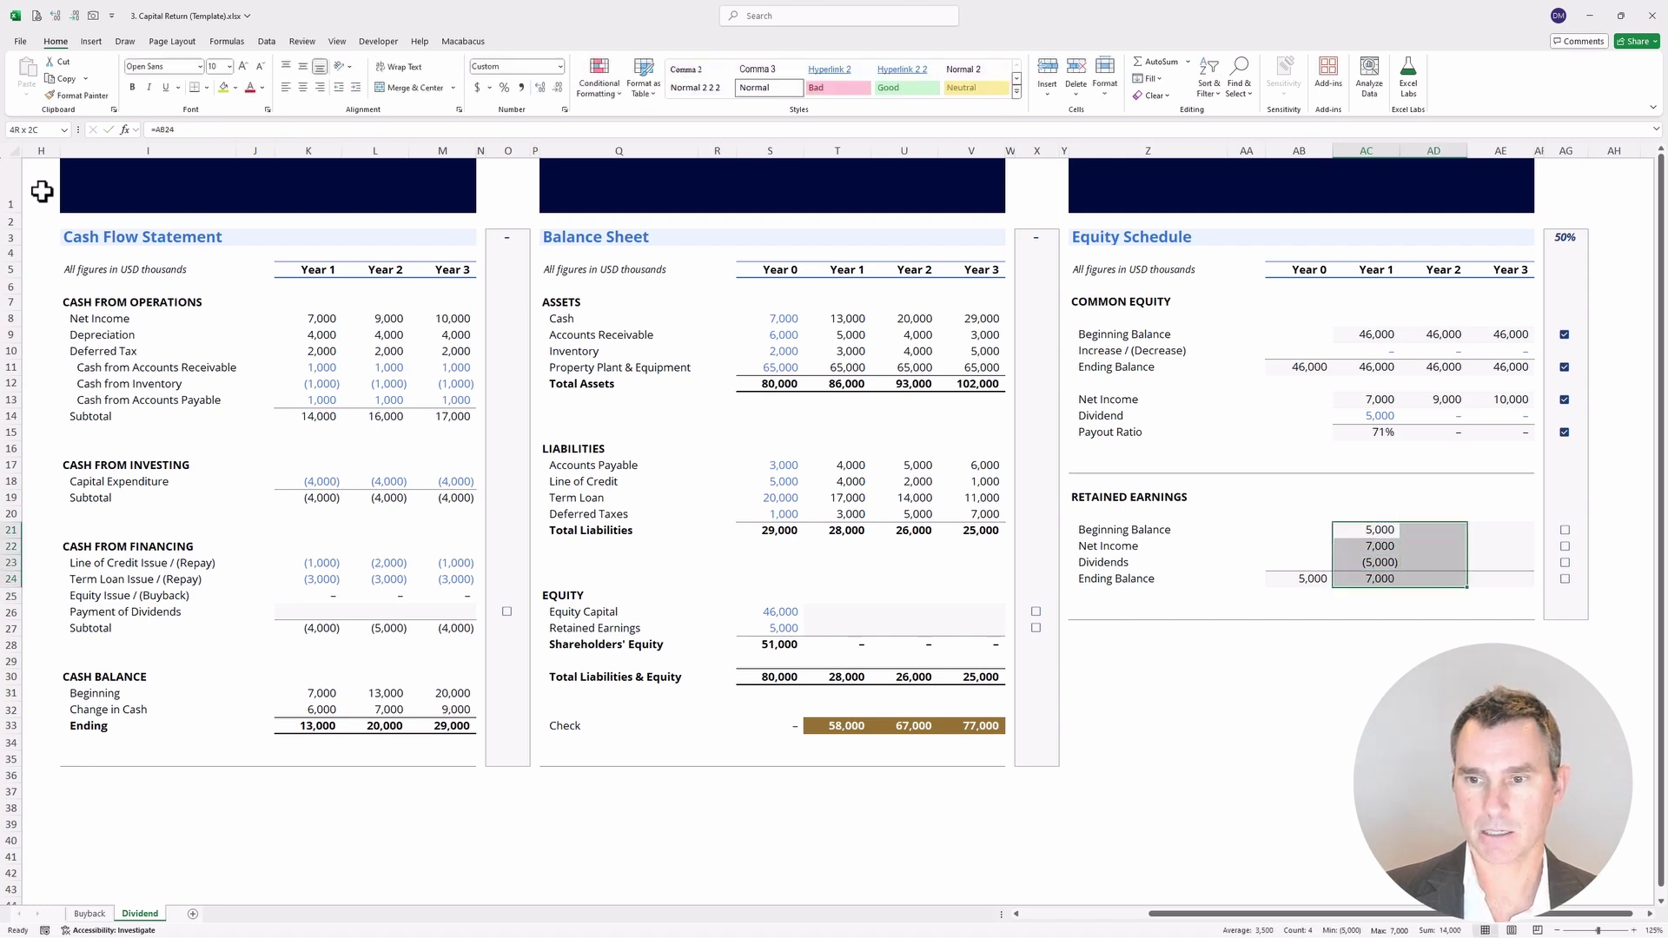
key("ctrl+r")
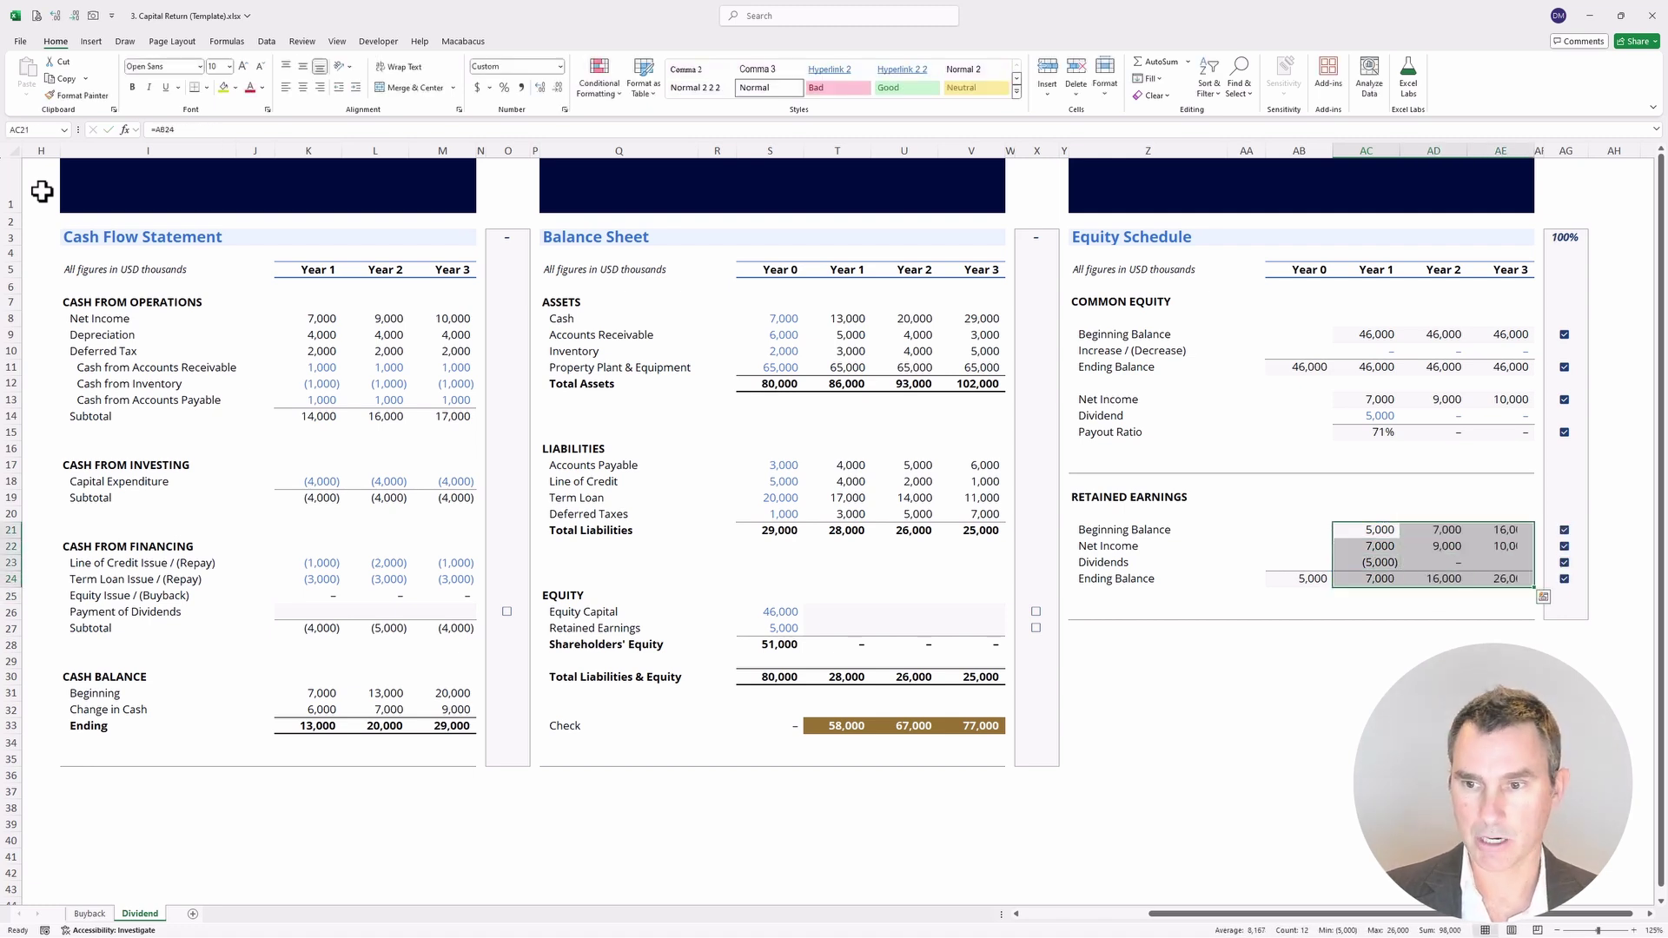
key("Left")
key("Left")
key("Left")
key("Left")
key("Left")
key("Left")
key("Left")
key("Left")
key("Left")
key("Left")
key("Left")
key("Left")
key("Left")
key("Left")
key("Left")
key("Left")
key("Left")
key("Left")
key("Left")
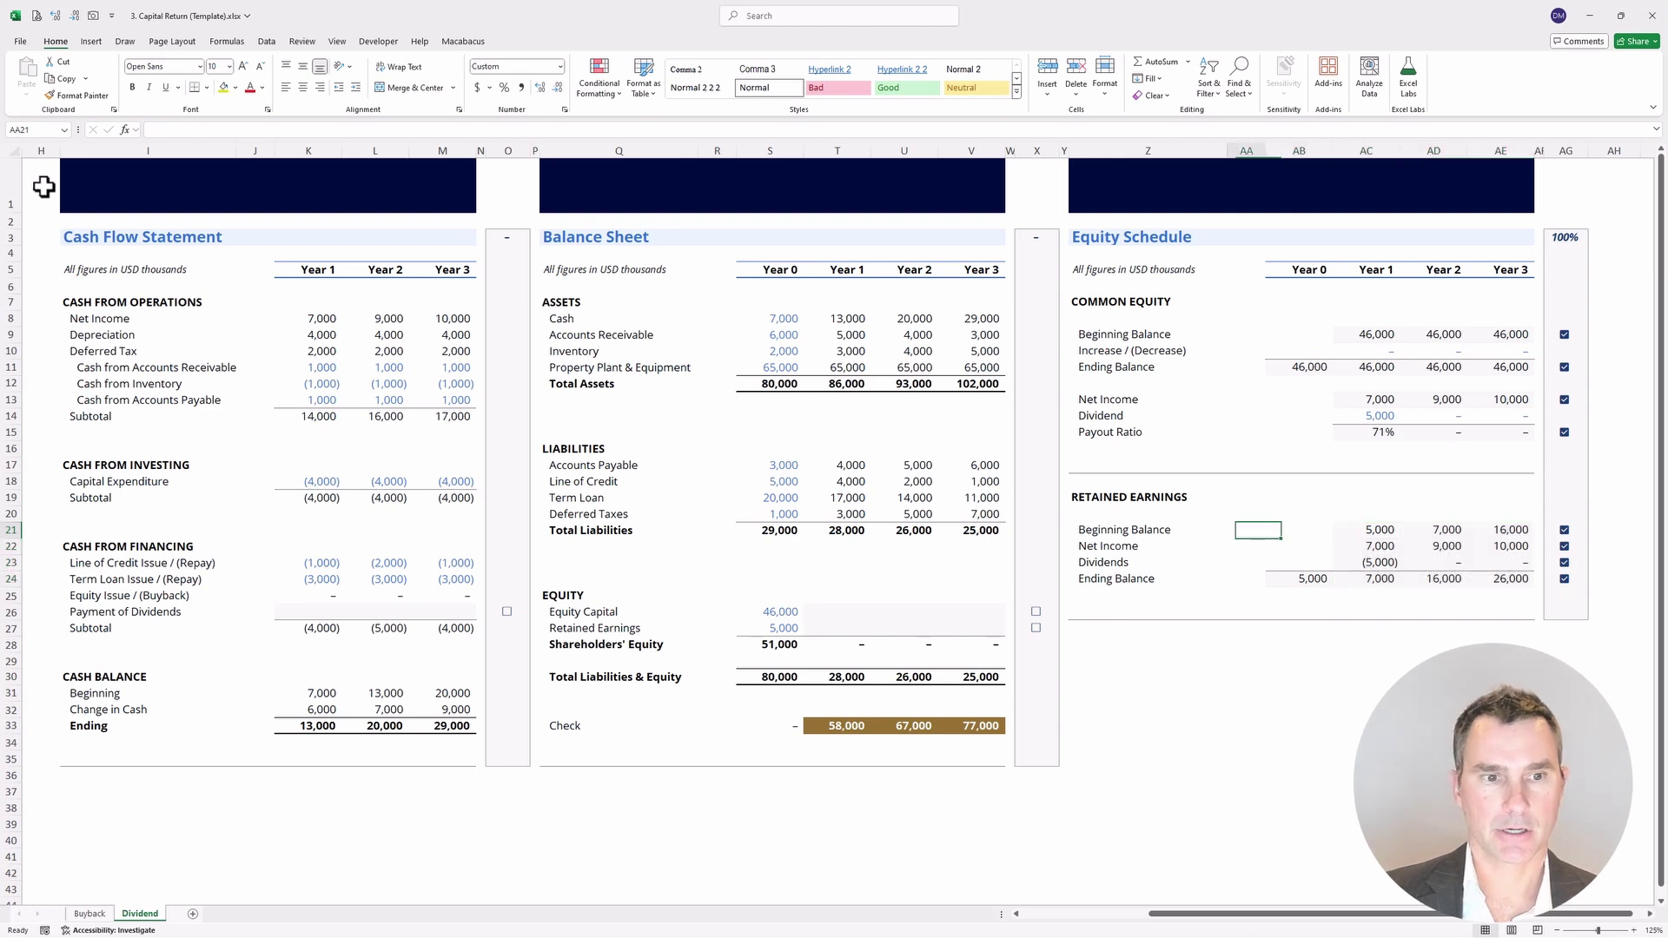
Link Year 1 Payment of Dividends (K26) to the equity schedule dividend (=AC23).
key("Left")
key("Down")
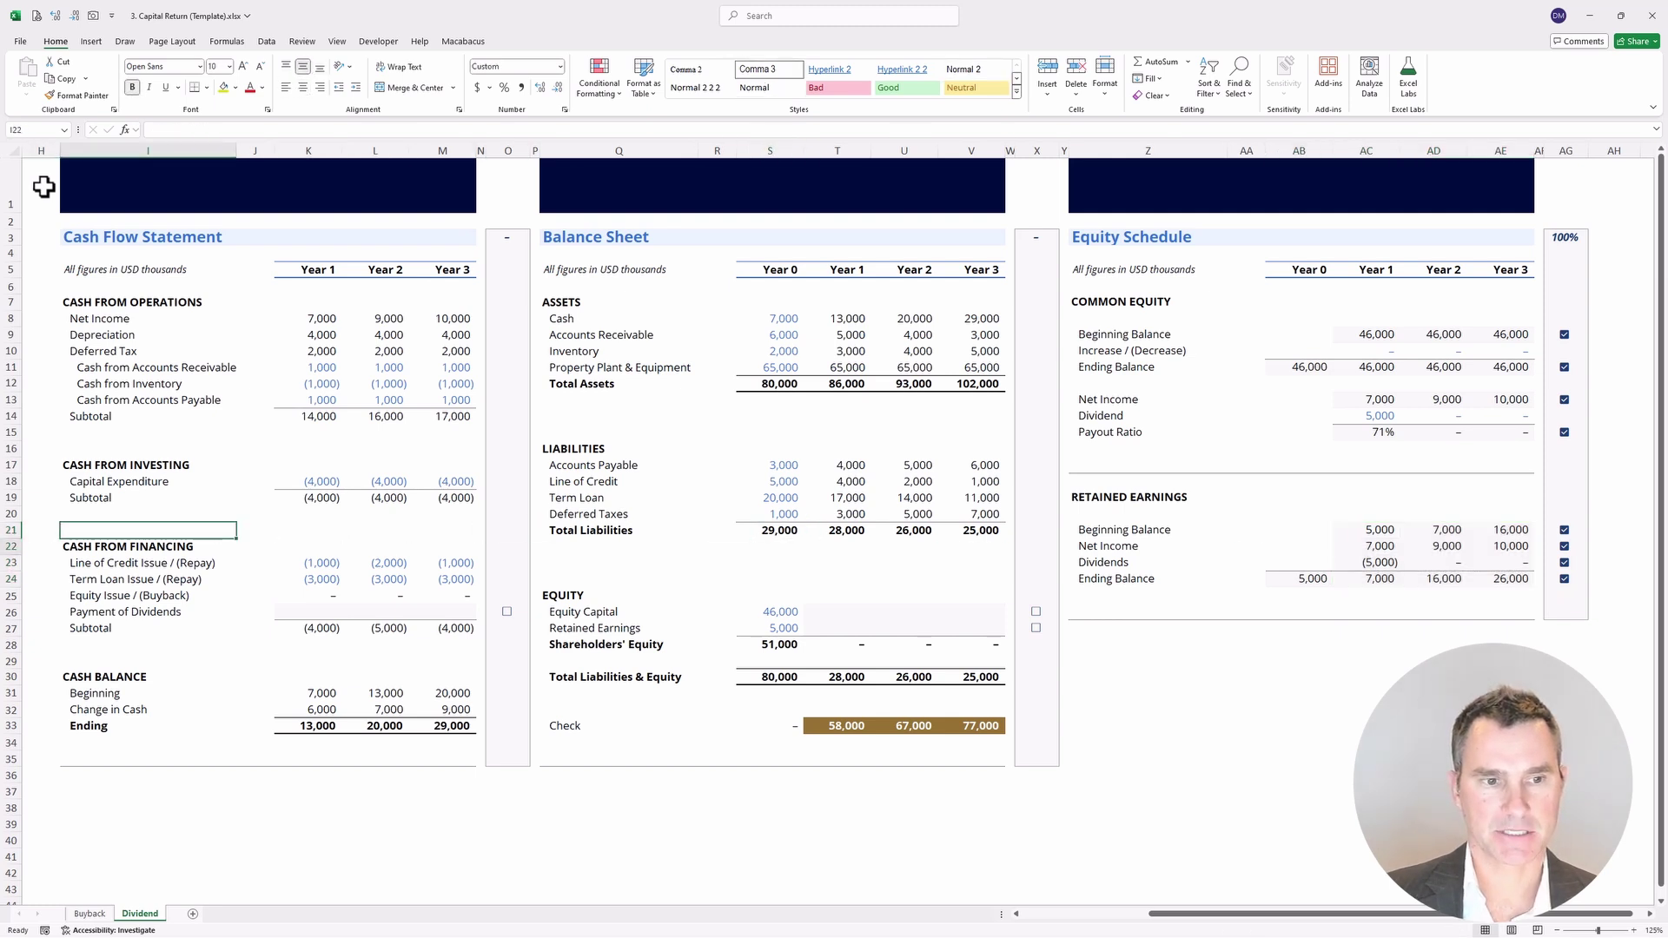
key("Down")
key("Down")
key("Down")
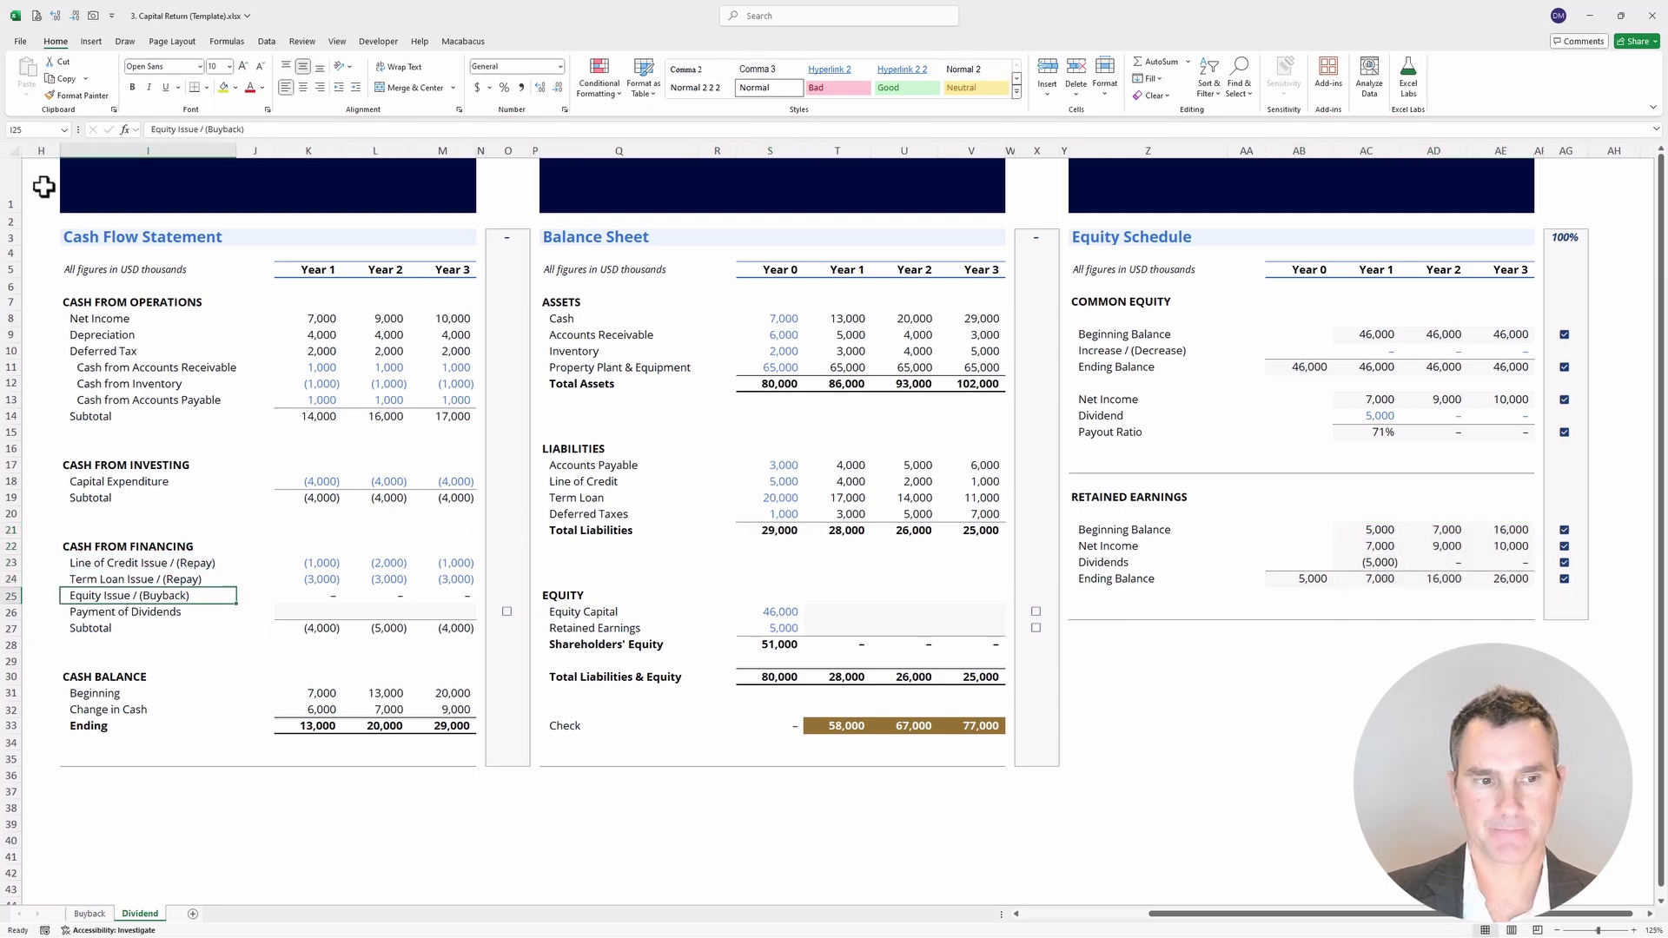
key("shift+Right")
key("shift+Right")
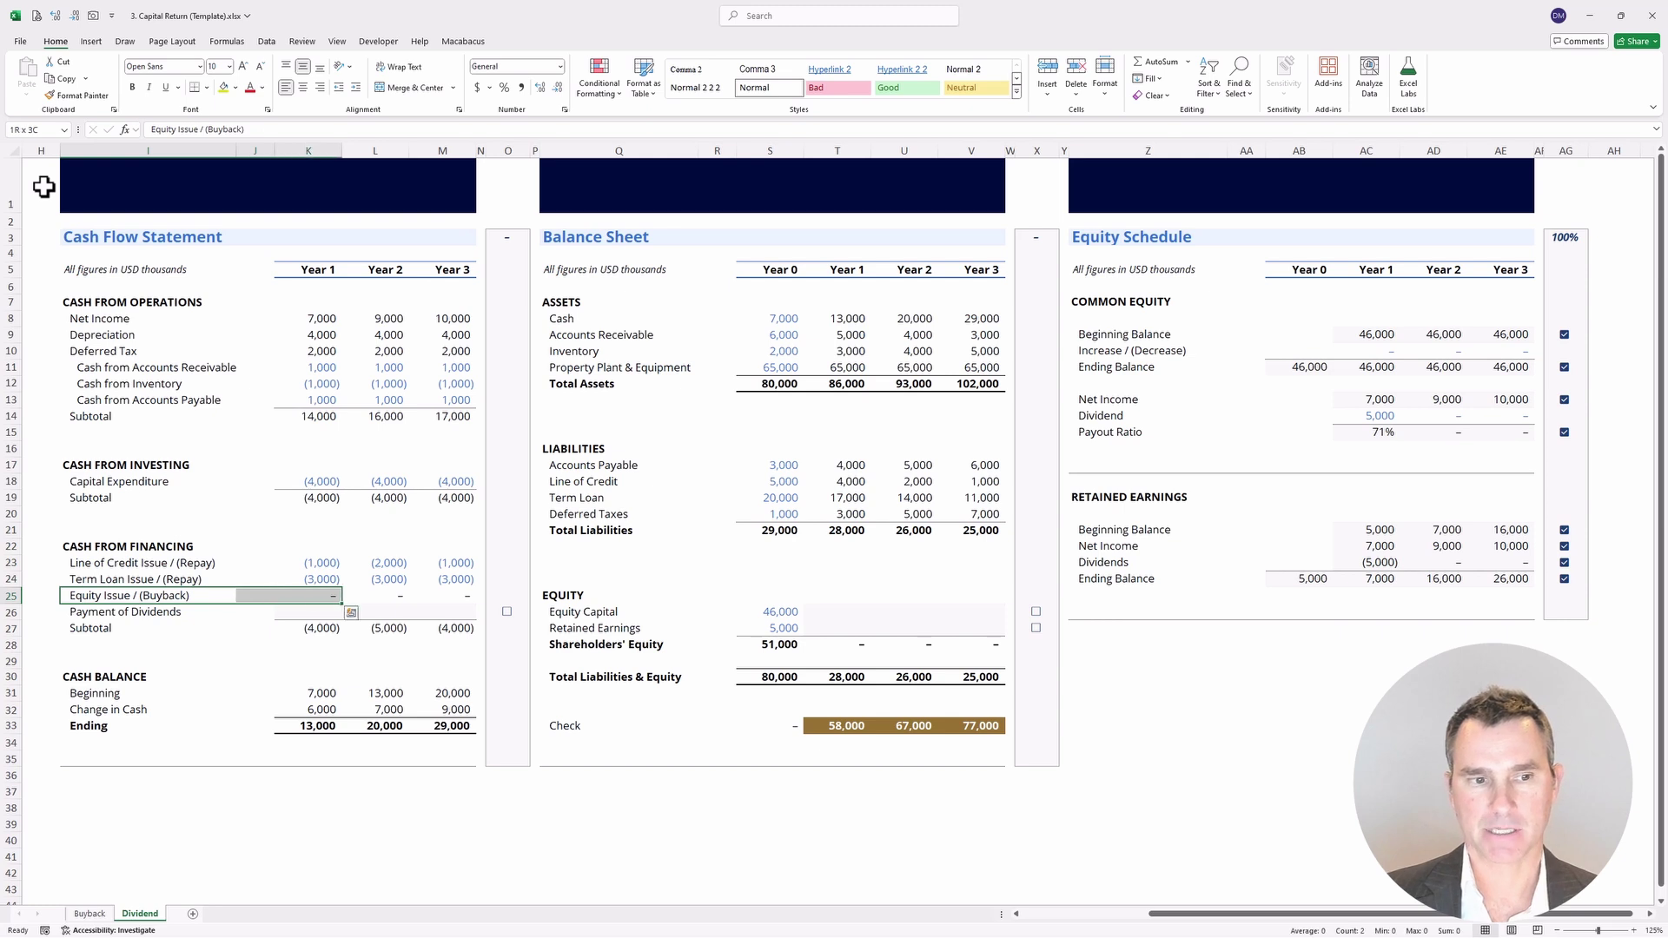
key("Down")
key("Right")
key("Right")
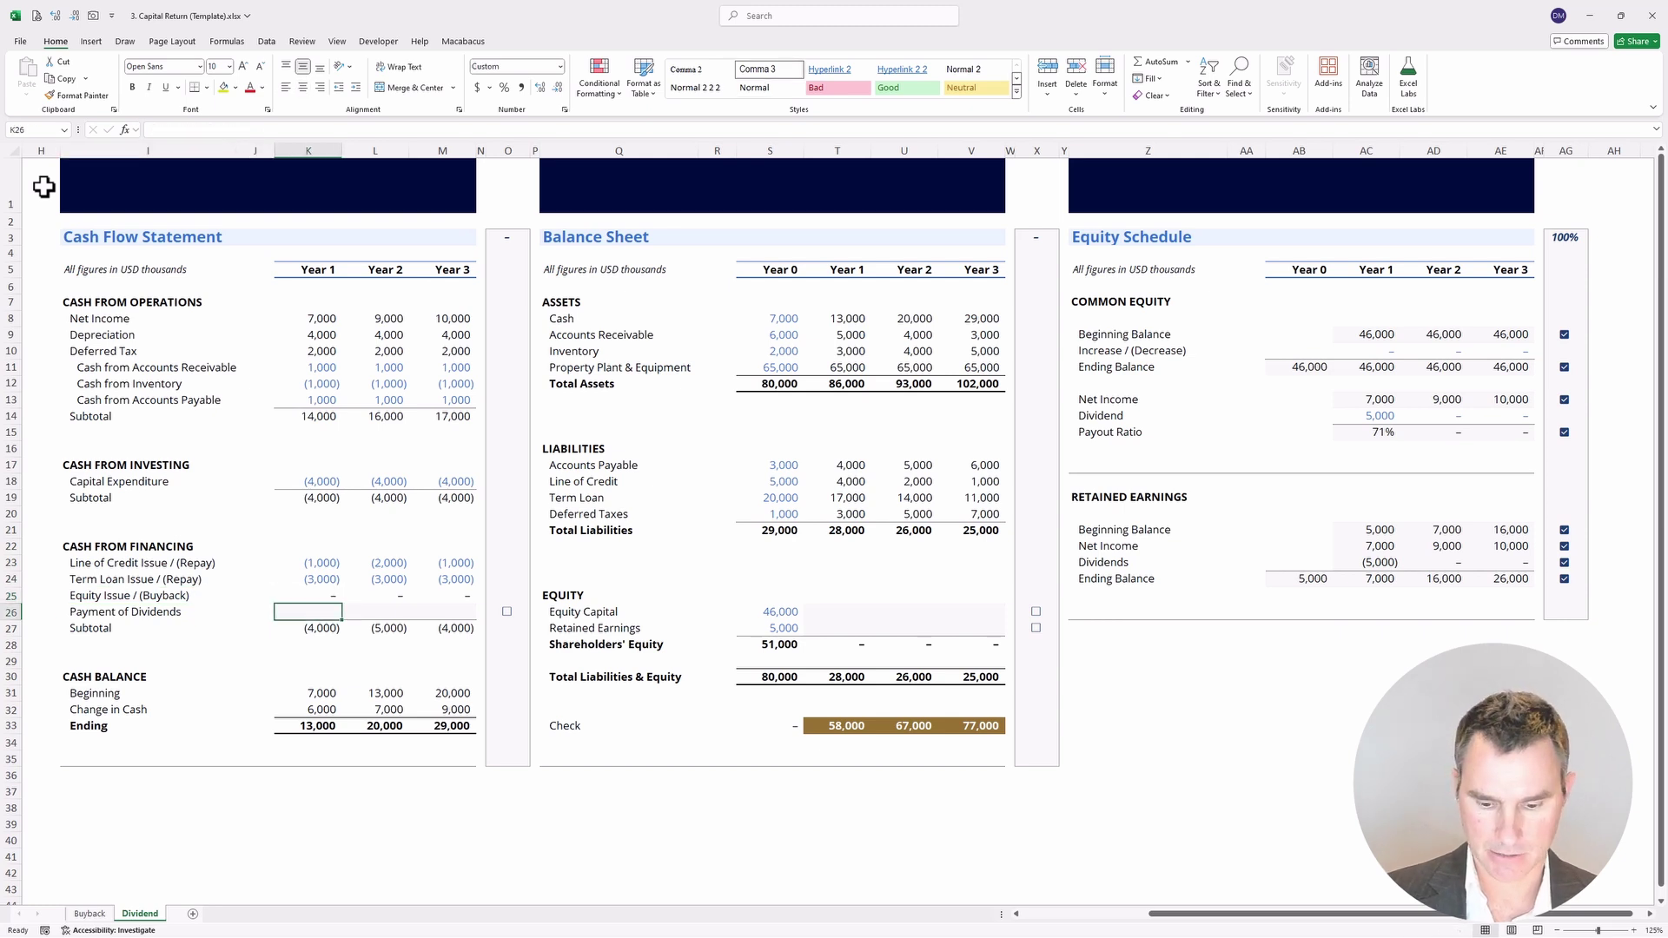
type("=")
key("Right")
key("Right")
key("Right")
key("Right")
key("Right")
key("Right")
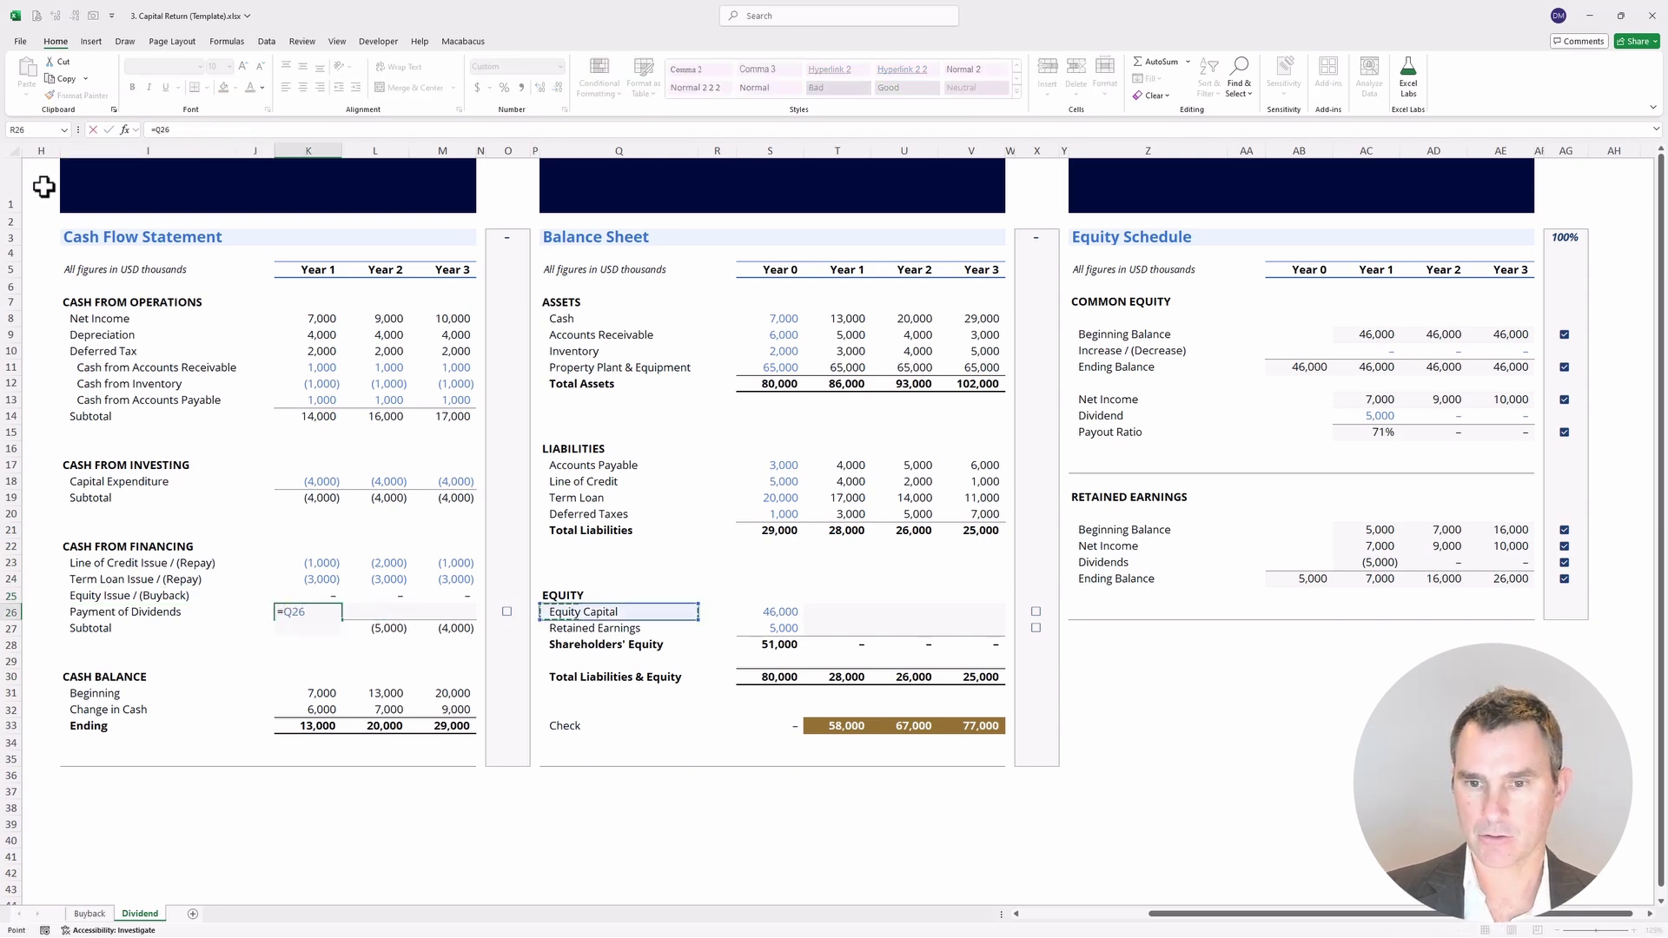
key("Right")
key("Right")
key("Right")
key("Right")
key("Right")
key("Right")
key("Right")
key("Right")
key("Right")
key("Right")
key("Right")
key("Right")
key("Up")
key("Up")
key("Up")
key("Return")
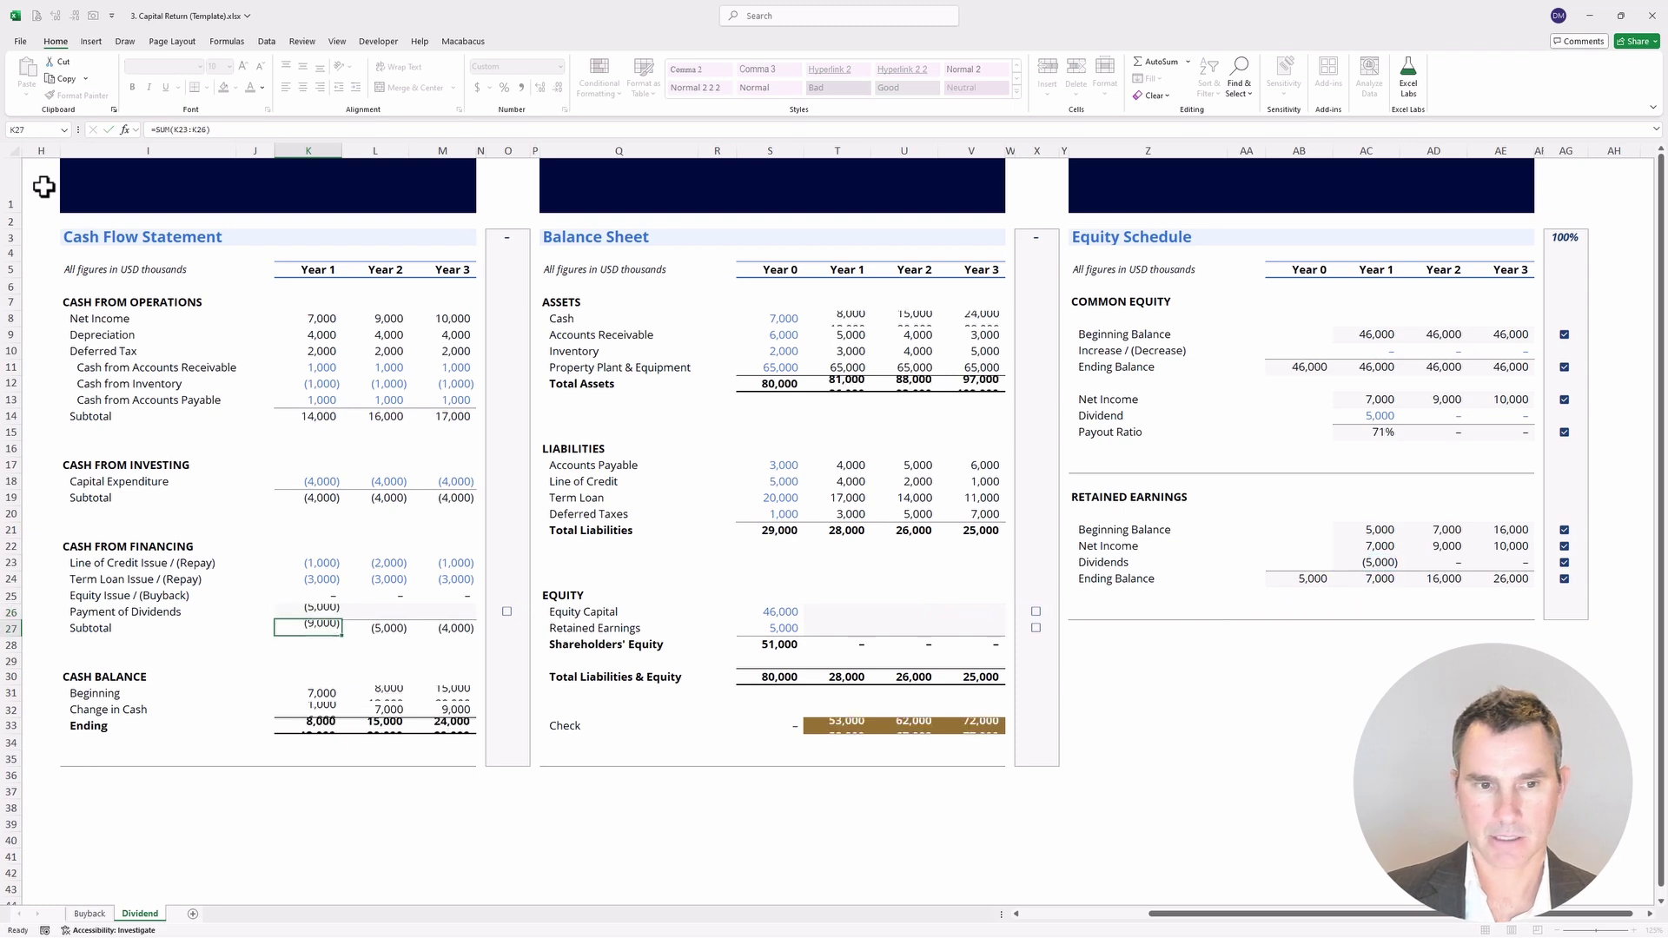
Fill the dividend link across K26:M26, cutting ending cash to 8,000, 15,000 and 24,000.
key("Up")
key("shift+Right")
key("shift+Right")
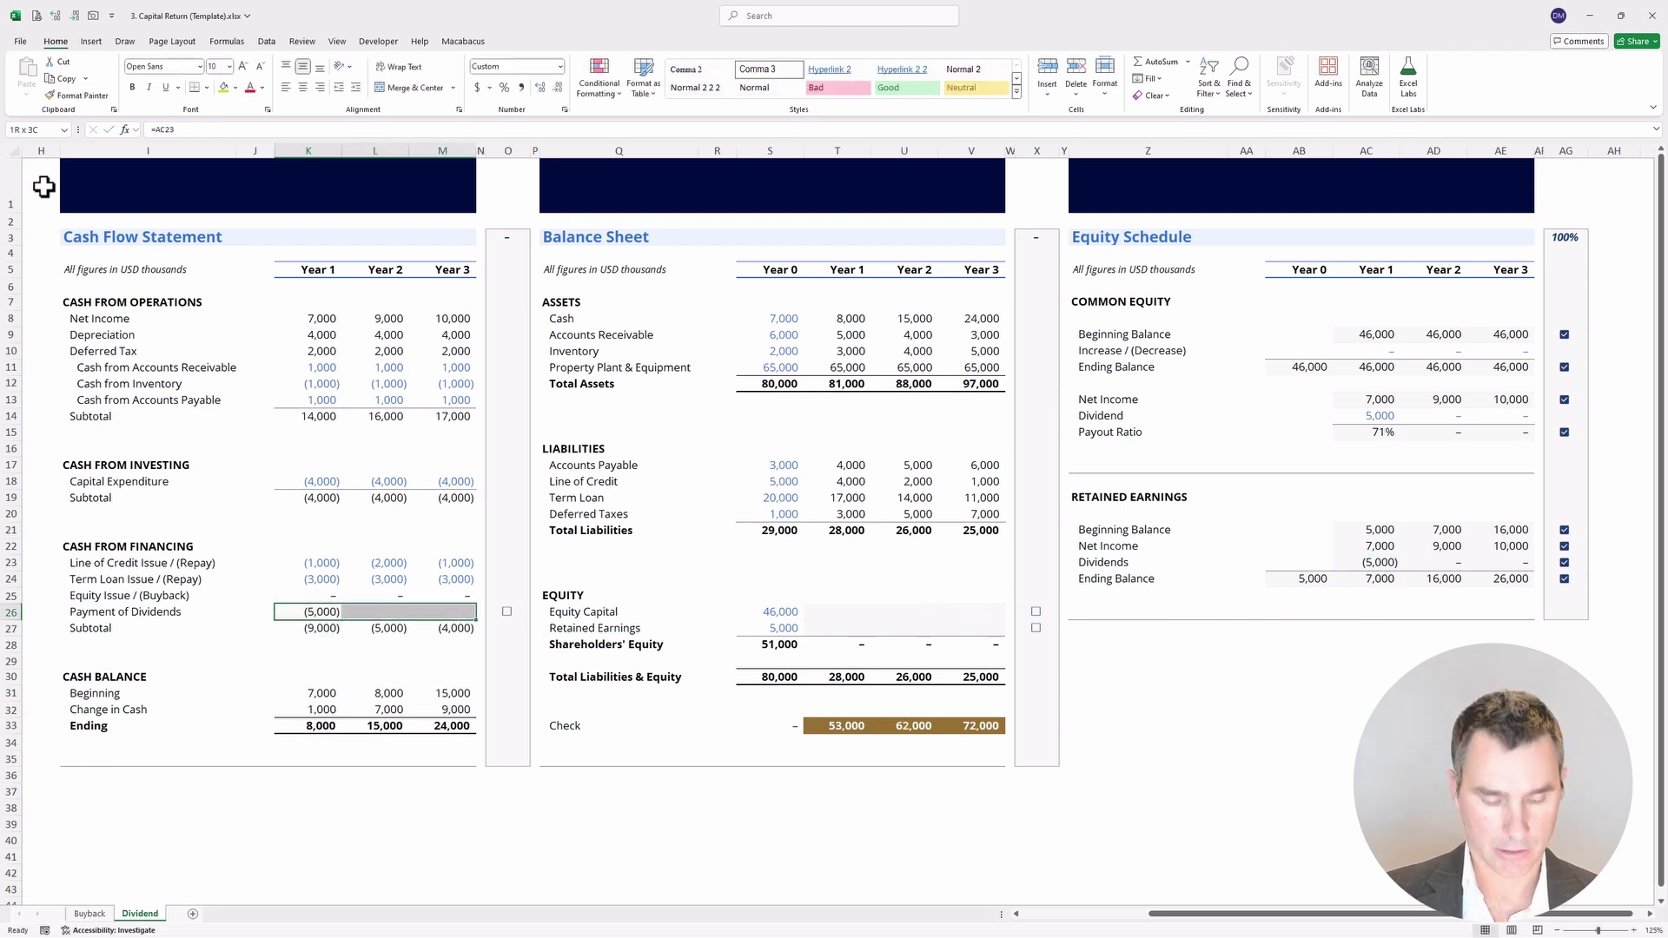
key("ctrl+r")
key("Left")
key("Left")
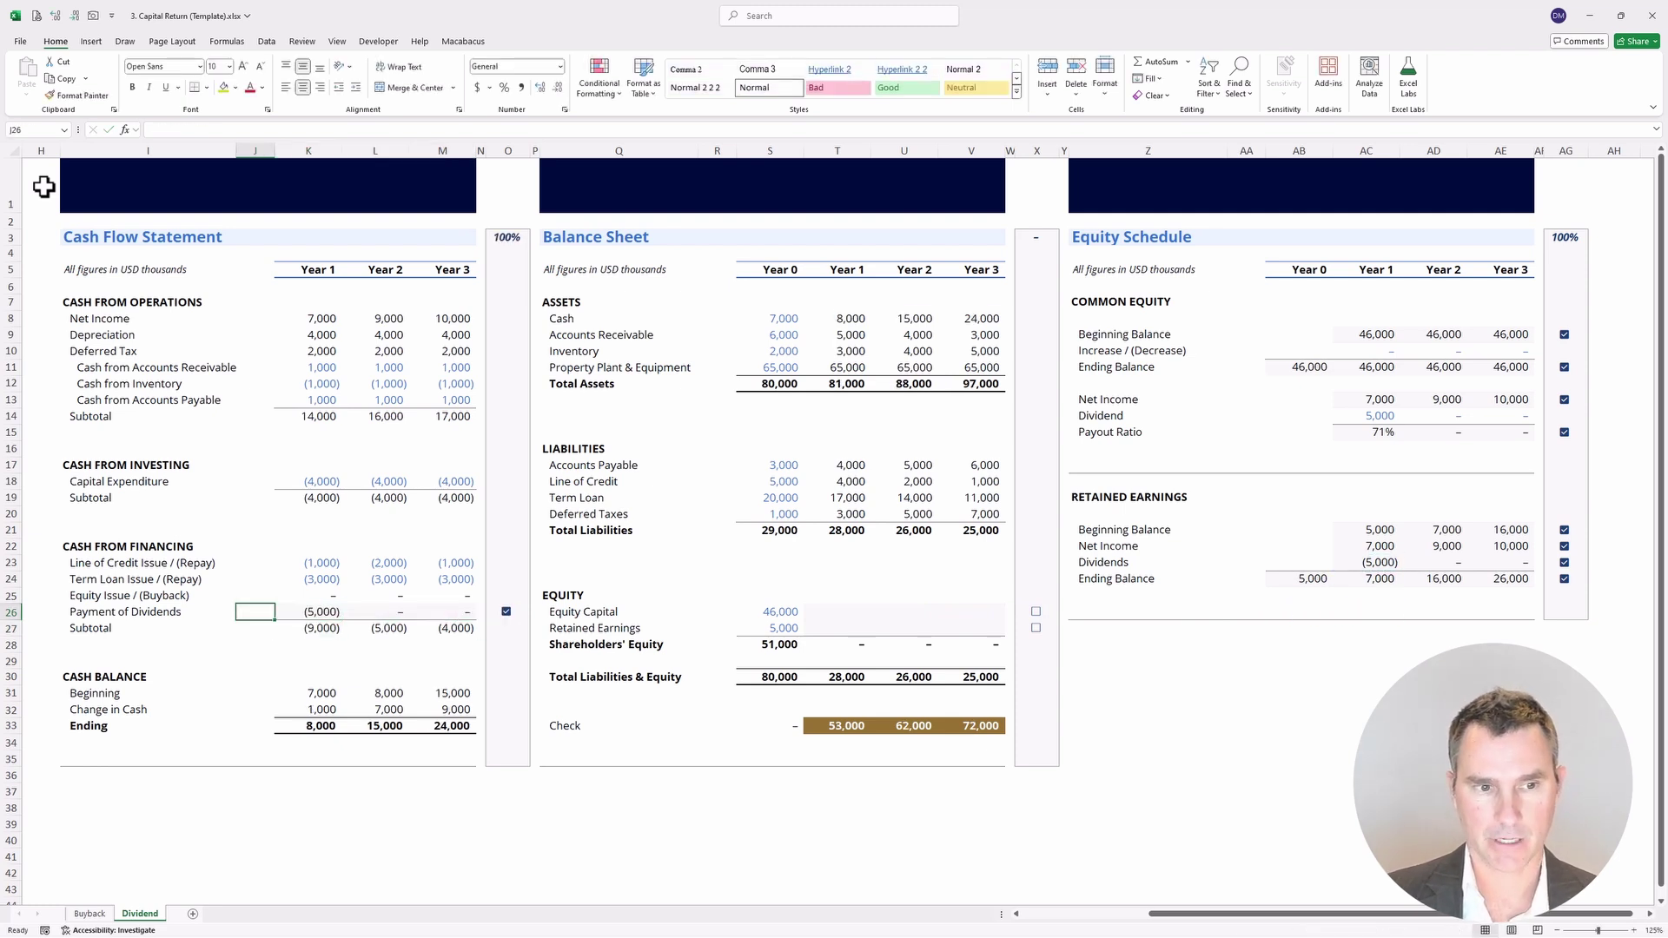
key("shift+Right")
key("shift+Right")
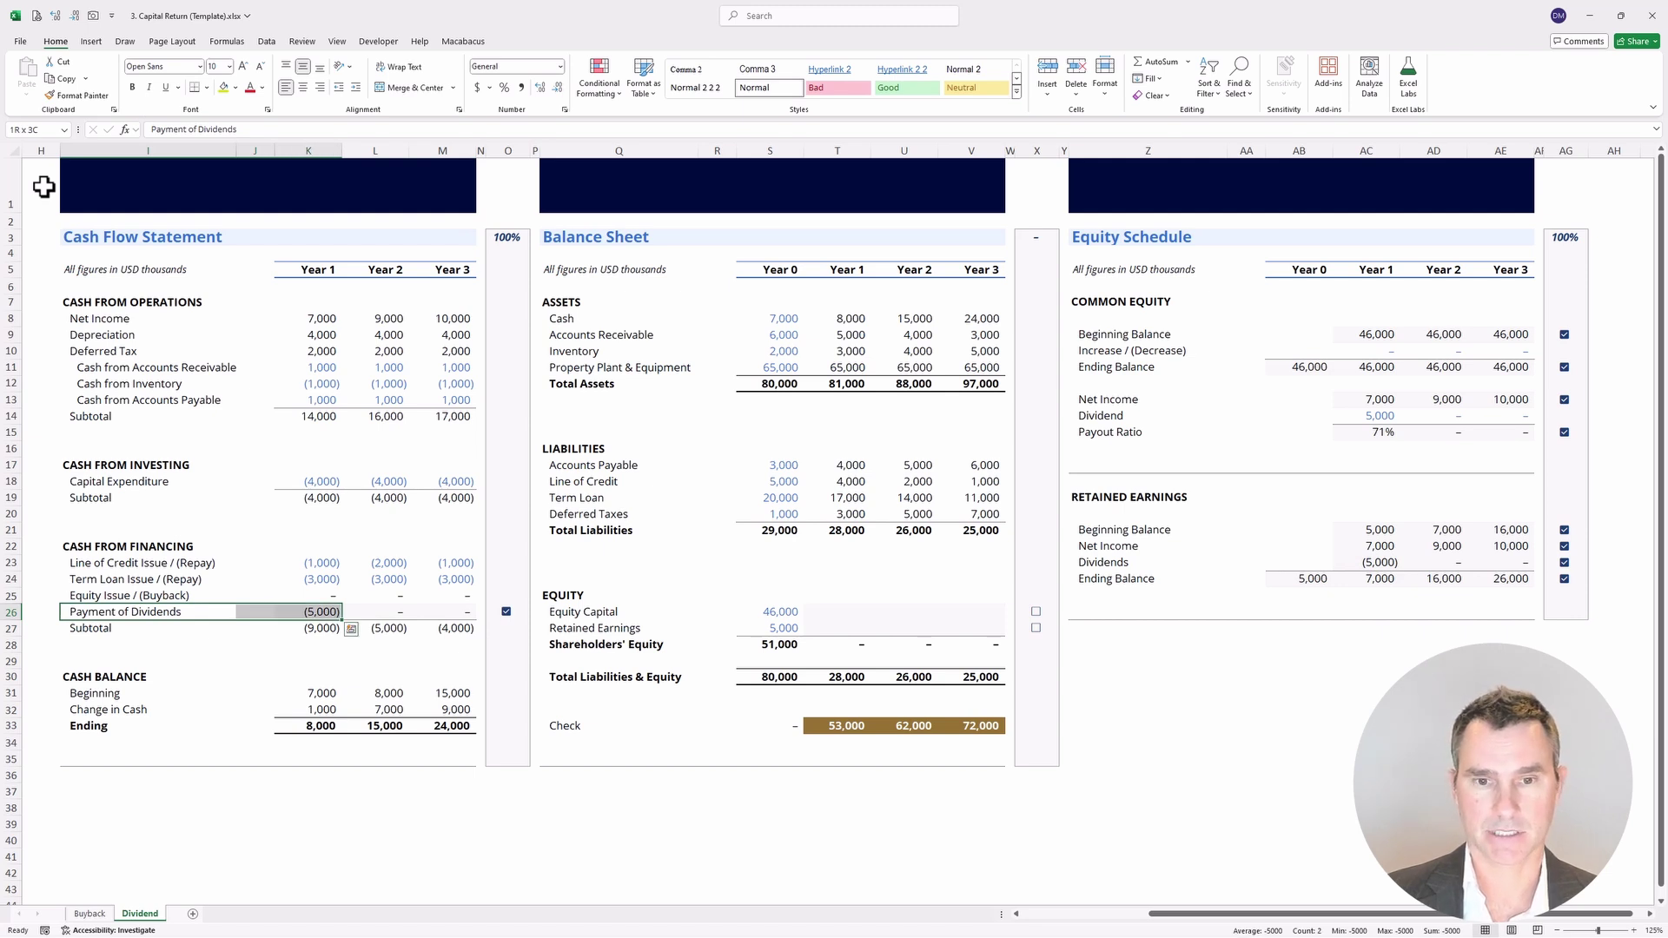
key("Right")
key("Right")
key("Right")
key("Right")
key("Right")
key("Right")
key("Right")
key("Right")
key("Right")
key("Right")
key("Right")
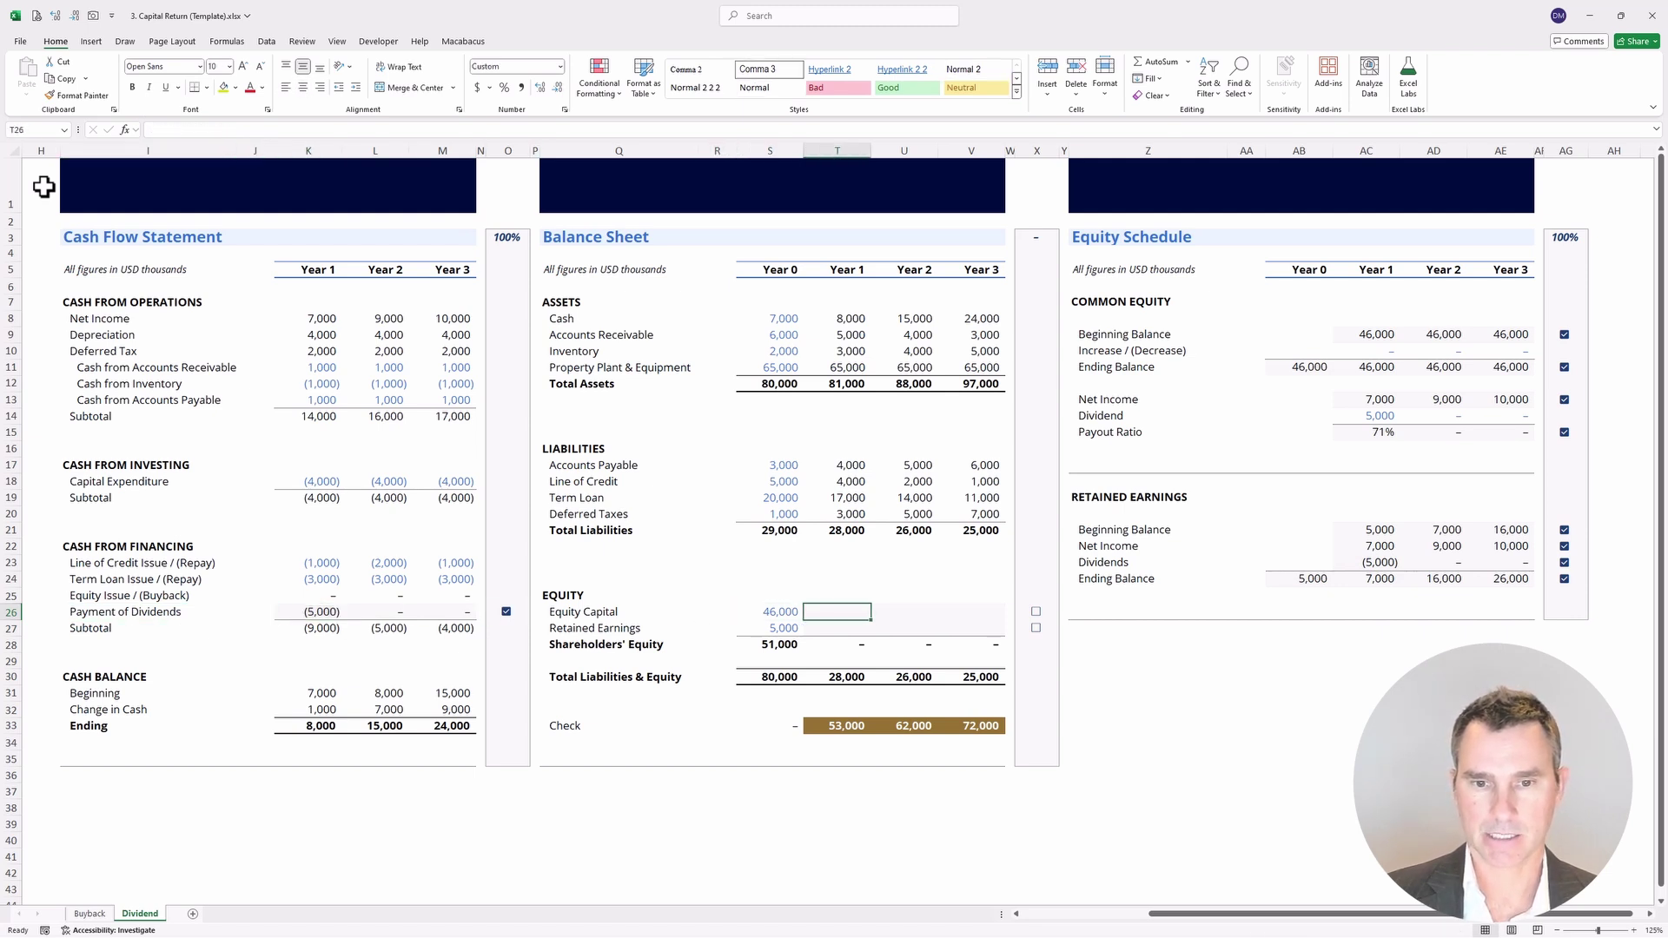
Link Year 1 balance sheet Equity Capital (T26) to the common equity ending balance (=AC11).
type("=")
key("Right")
key("Right")
key("Right")
key("Right")
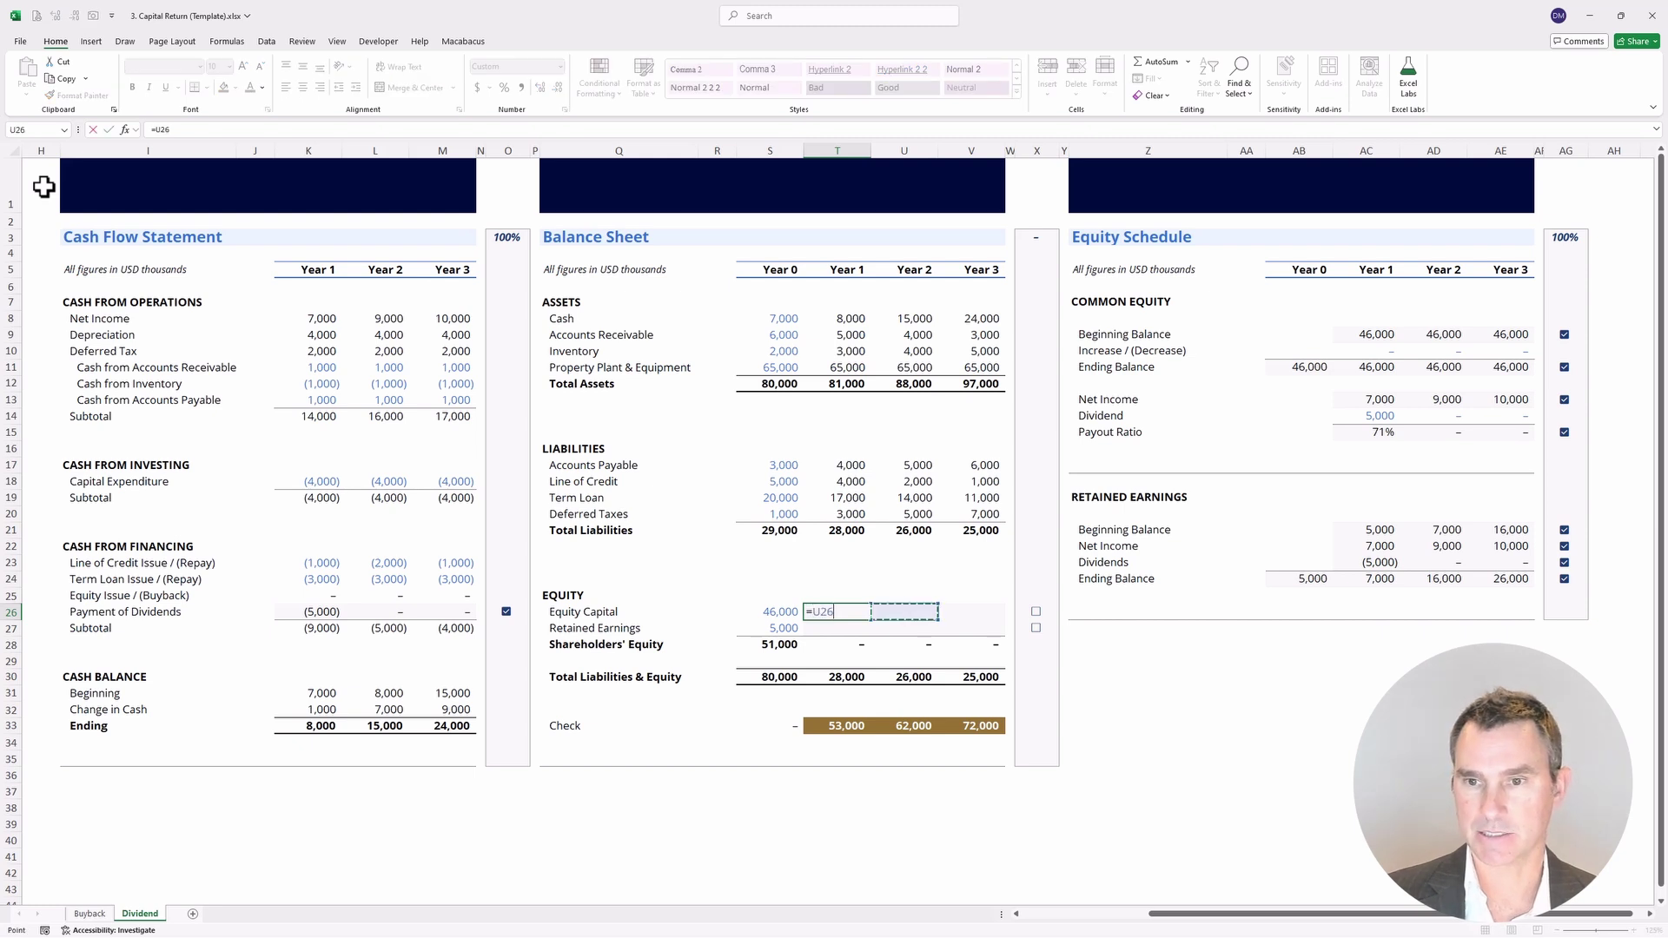
key("Right")
key("Right")
key("Right")
key("Right")
key("Right")
key("Right")
key("Up")
key("Up")
key("Up")
key("Up")
key("Up")
key("Up")
key("Up")
key("Up")
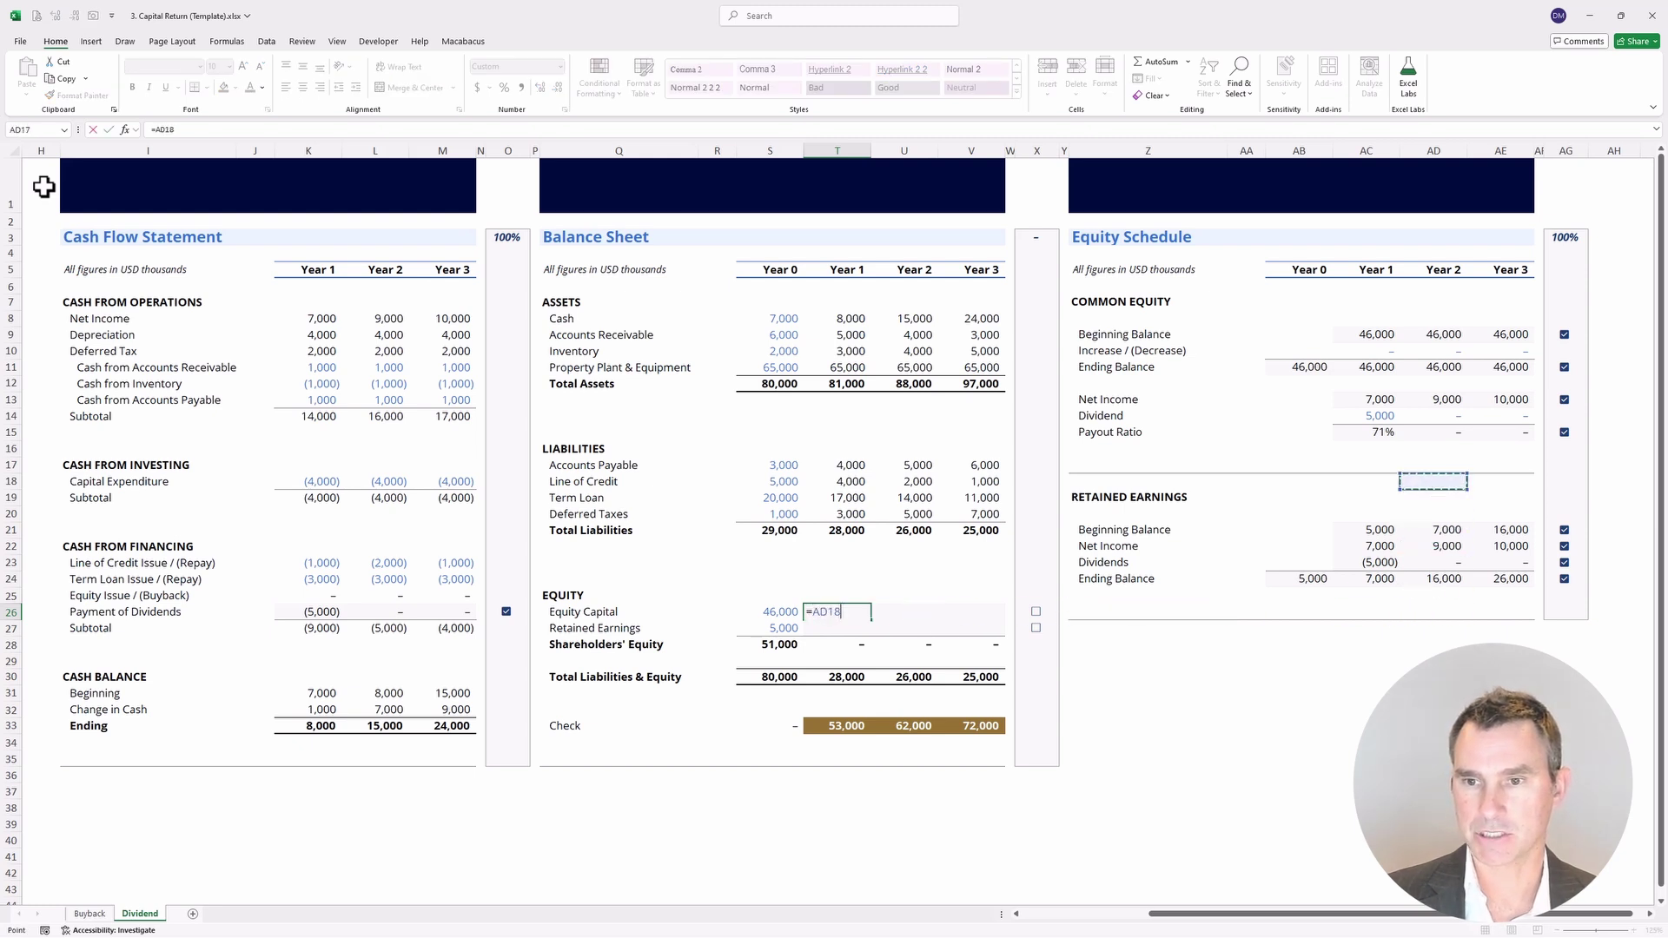
key("Left")
key("Up")
key("Up")
key("Up")
key("Up")
key("Up")
key("Up")
key("Up")
key("ctrl+Return")
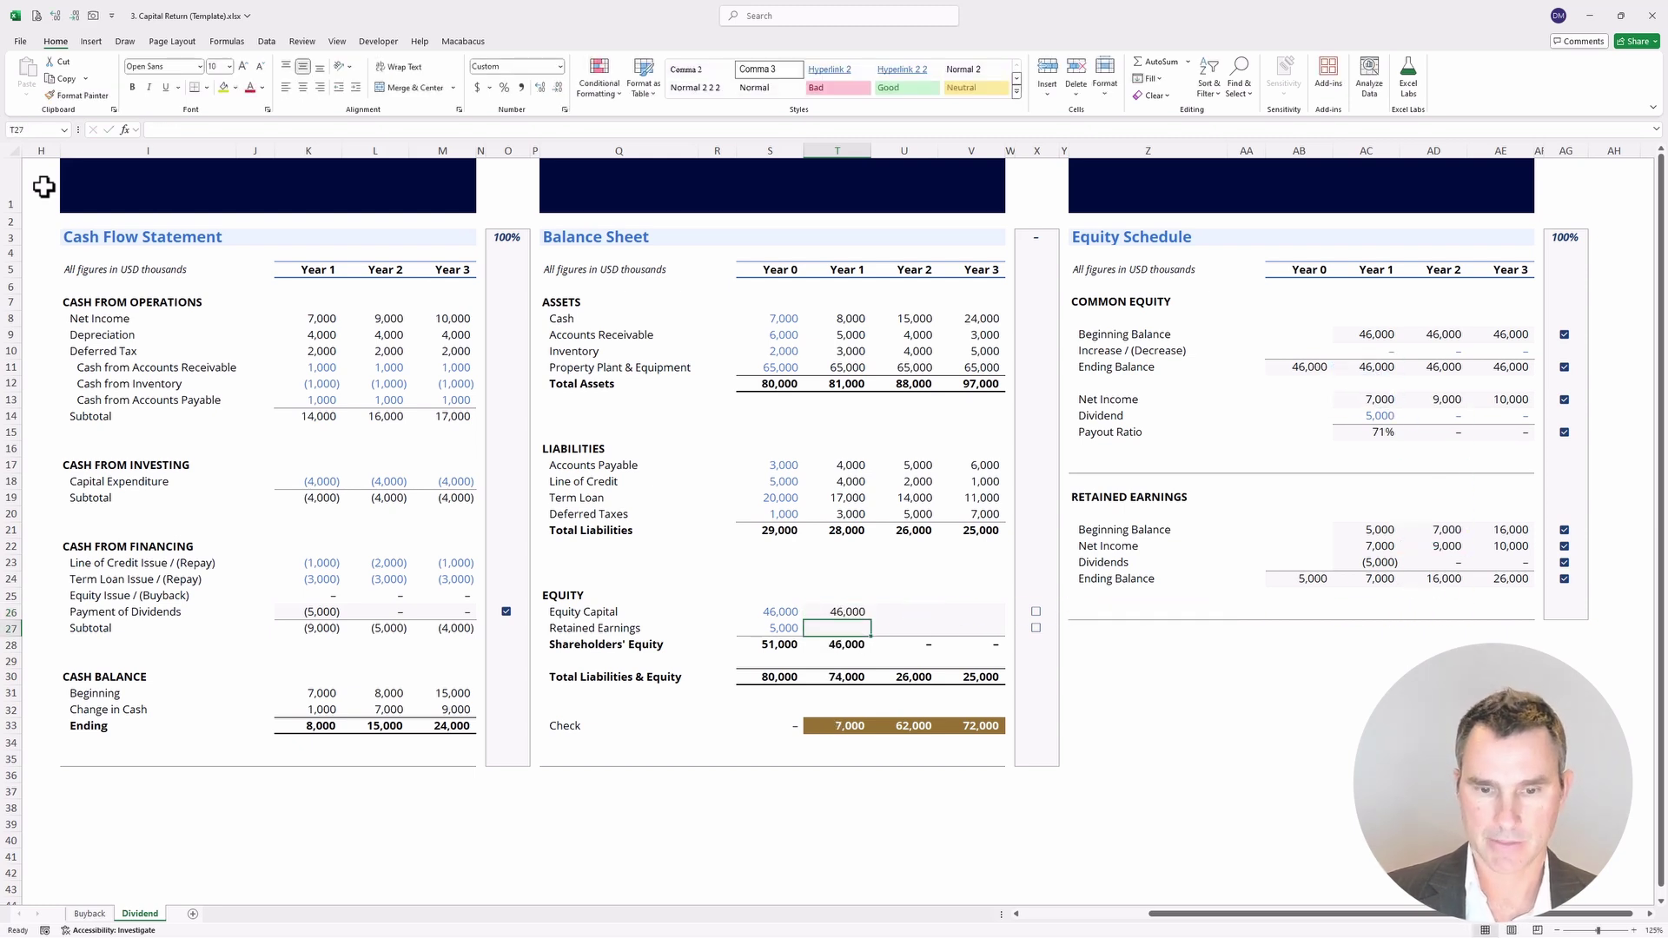
Link Retained Earnings to =AC24 and fill T26:V27 right across Years 1–3.
type("=")
key("Right")
key("Right")
key("Right")
key("Right")
key("Right")
key("Right")
key("Right")
key("Right")
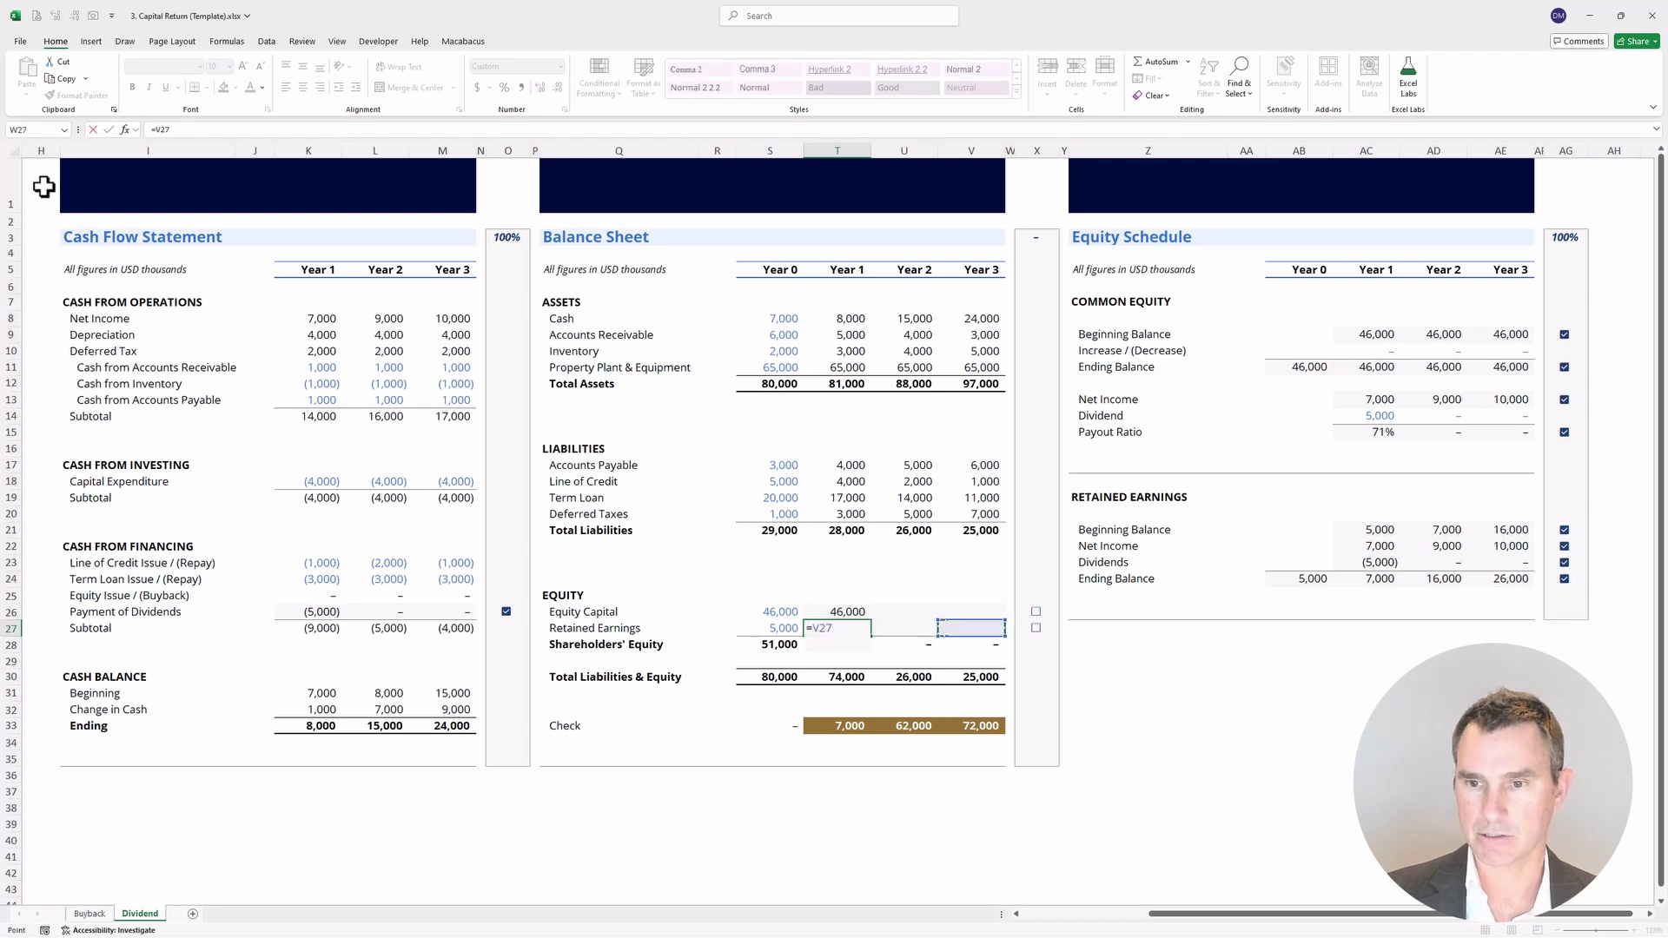
key("Up")
key("Up")
key("Up")
key("Right")
key("Return")
key("Up")
key("Up")
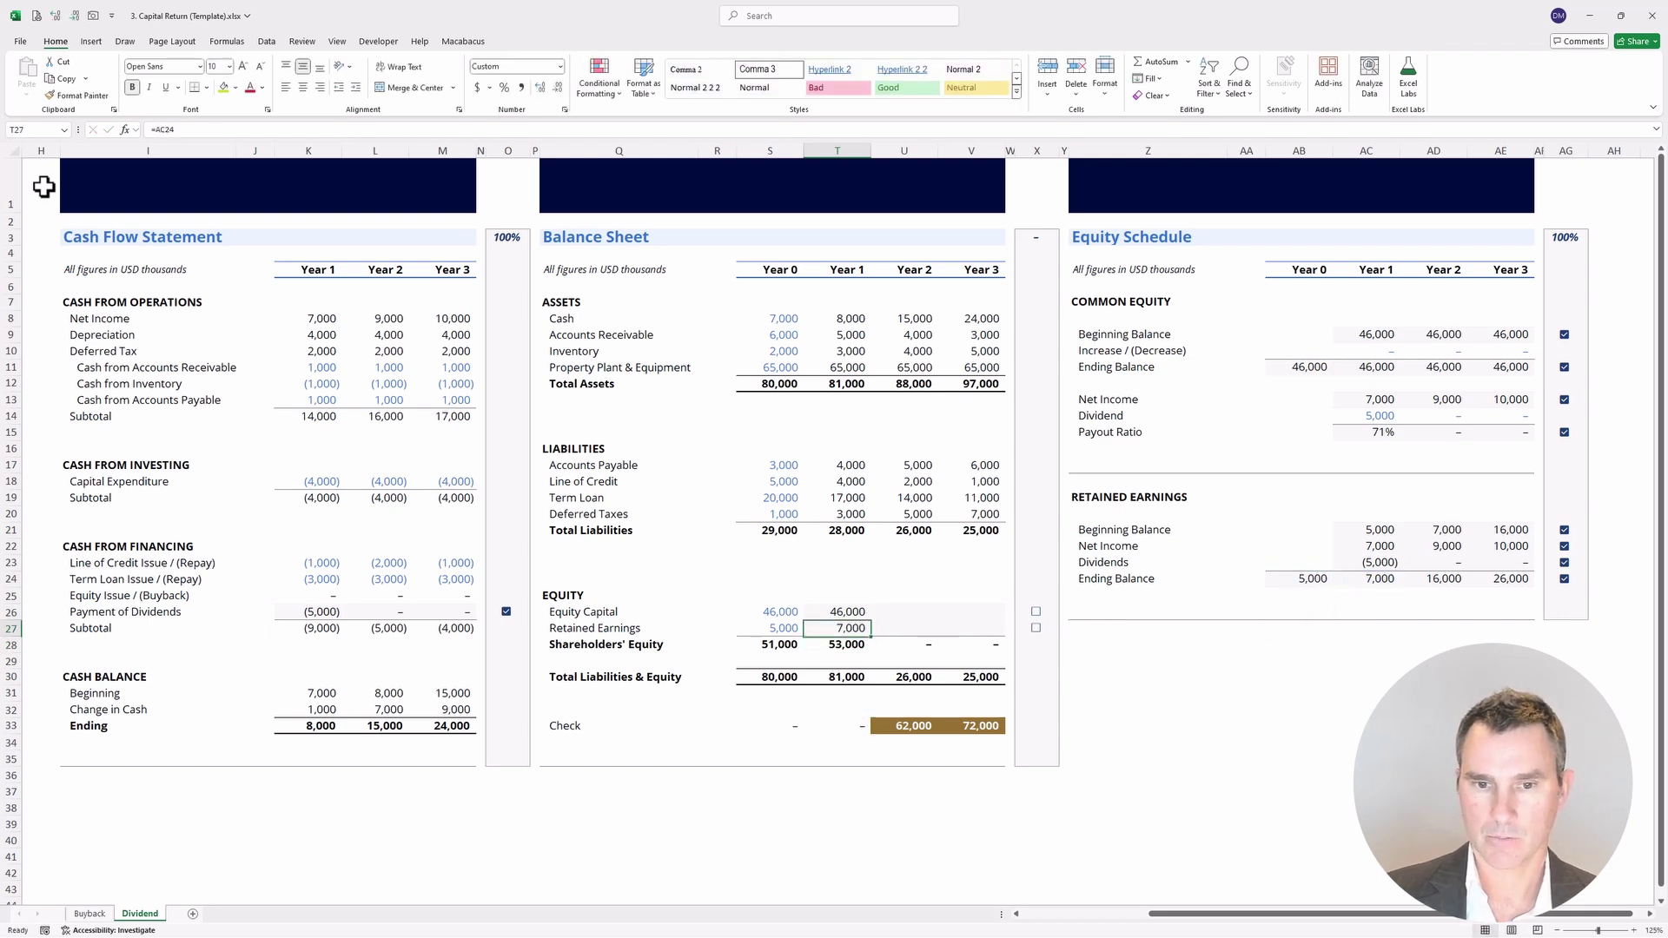
key("shift+Down")
key("shift+Right")
key("shift+Right")
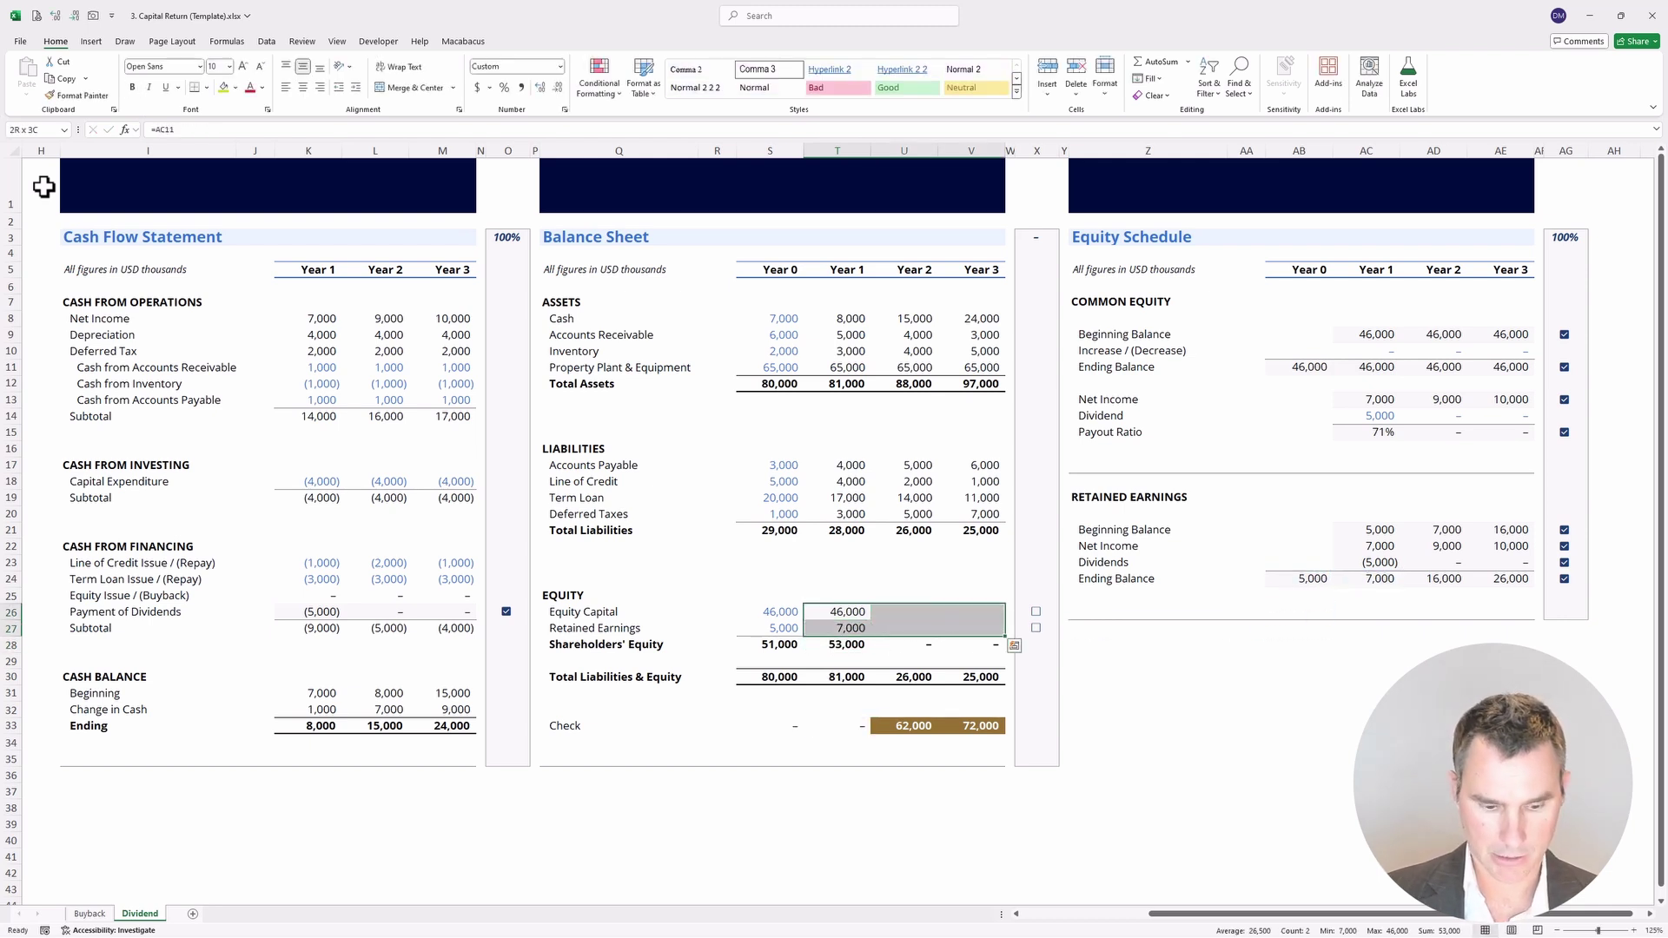
key("ctrl+r")
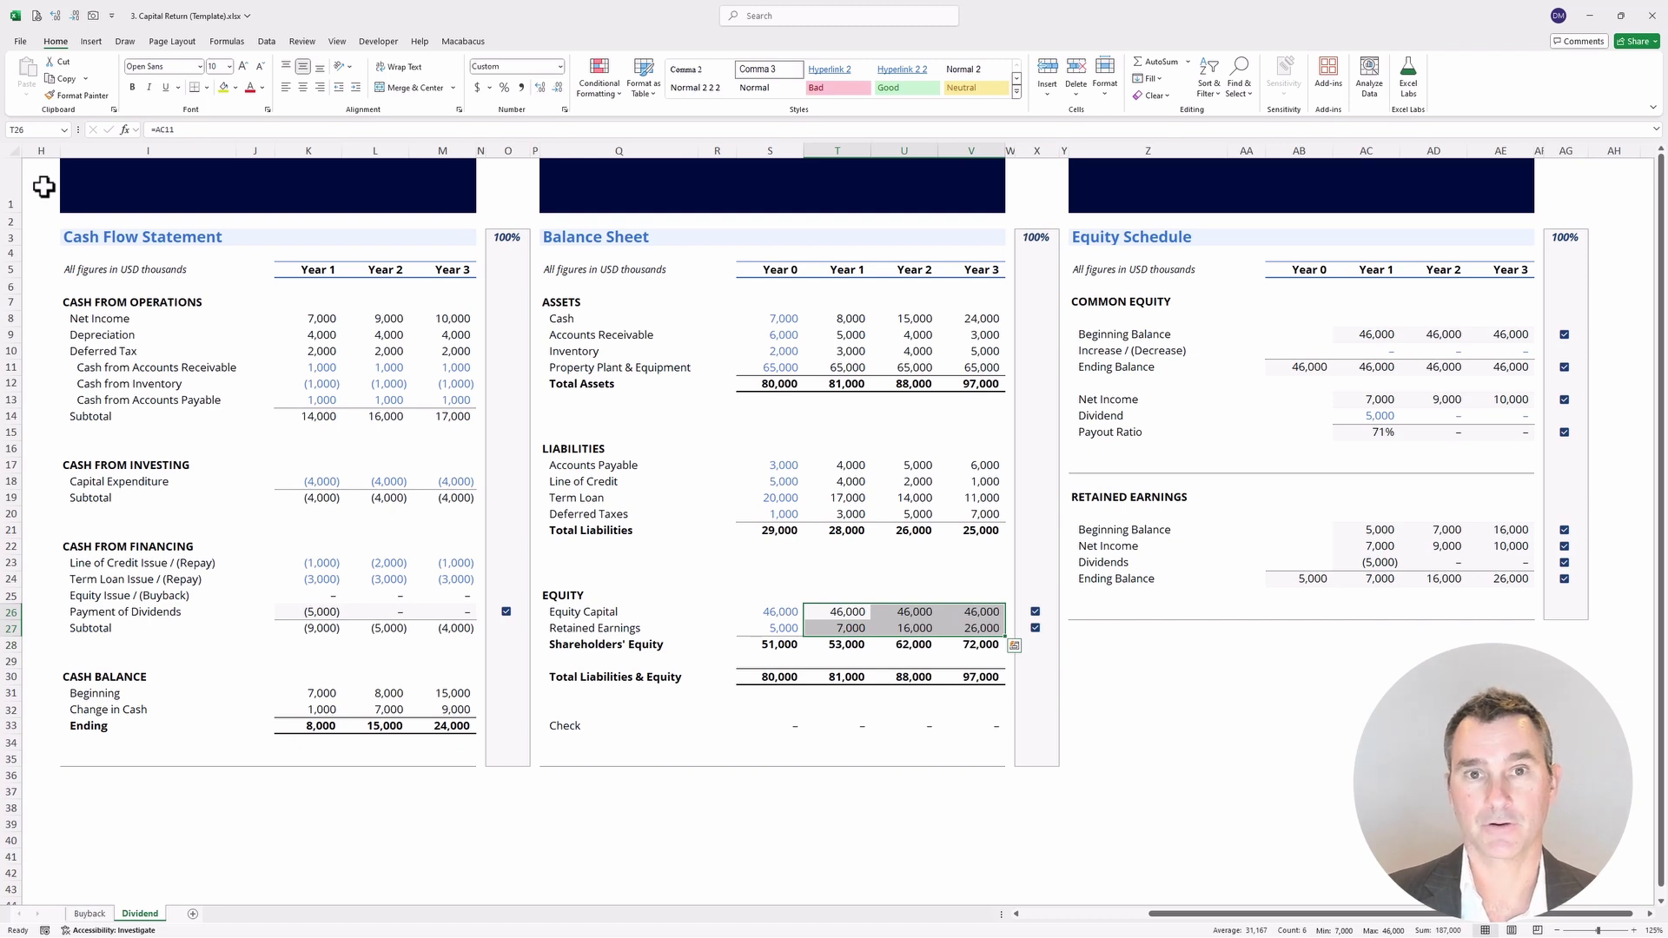
Review Payment of Dividends, Equity Issue and Equity Capital rows to confirm balance checks read zero.
key("Left")
key("Left")
key("Left")
key("Left")
key("Left")
key("Left")
key("Left")
key("Left")
key("Left")
key("Left")
key("Left")
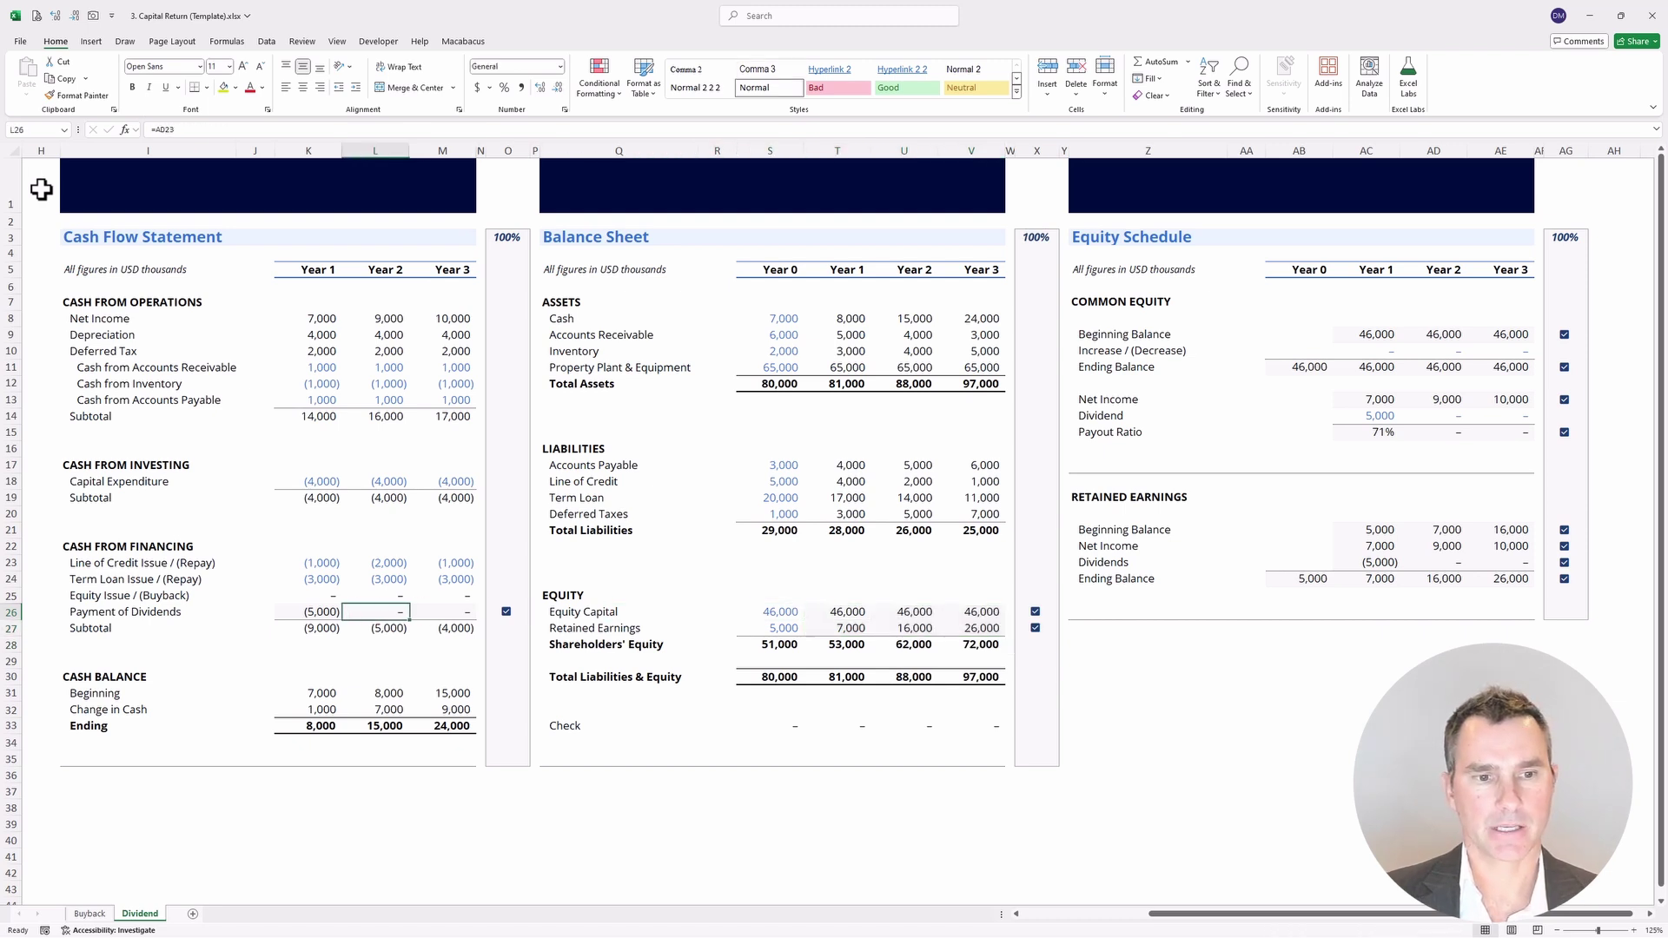
key("shift+Right")
key("shift+Right")
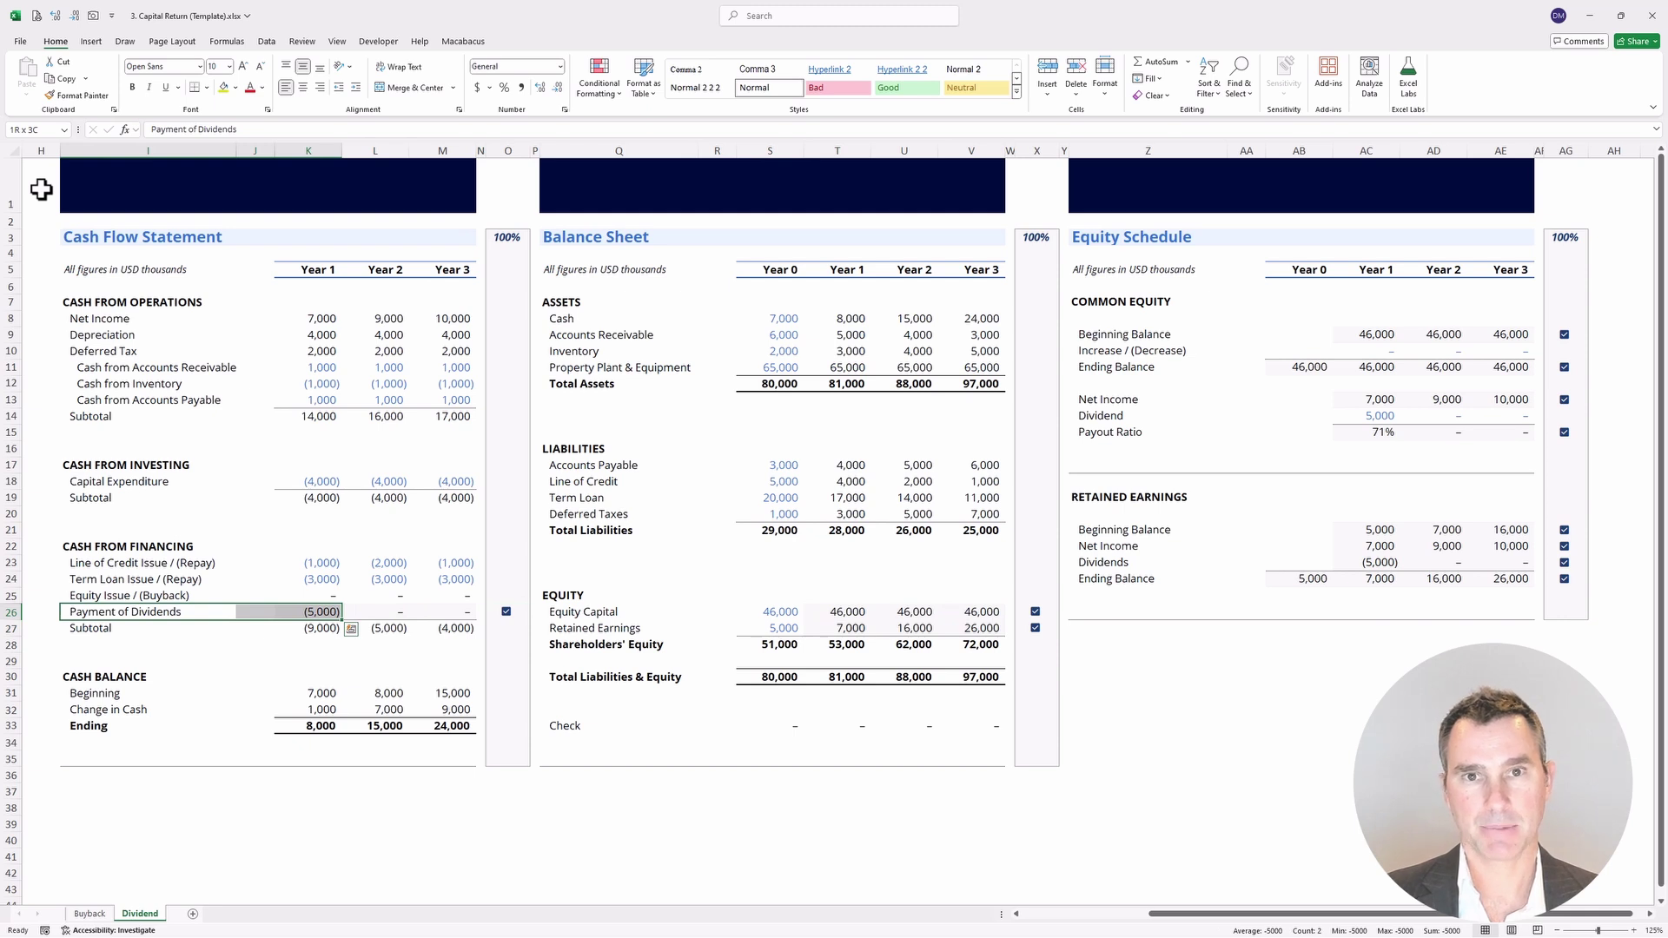
key("Up")
key("shift+Right")
key("shift+Right")
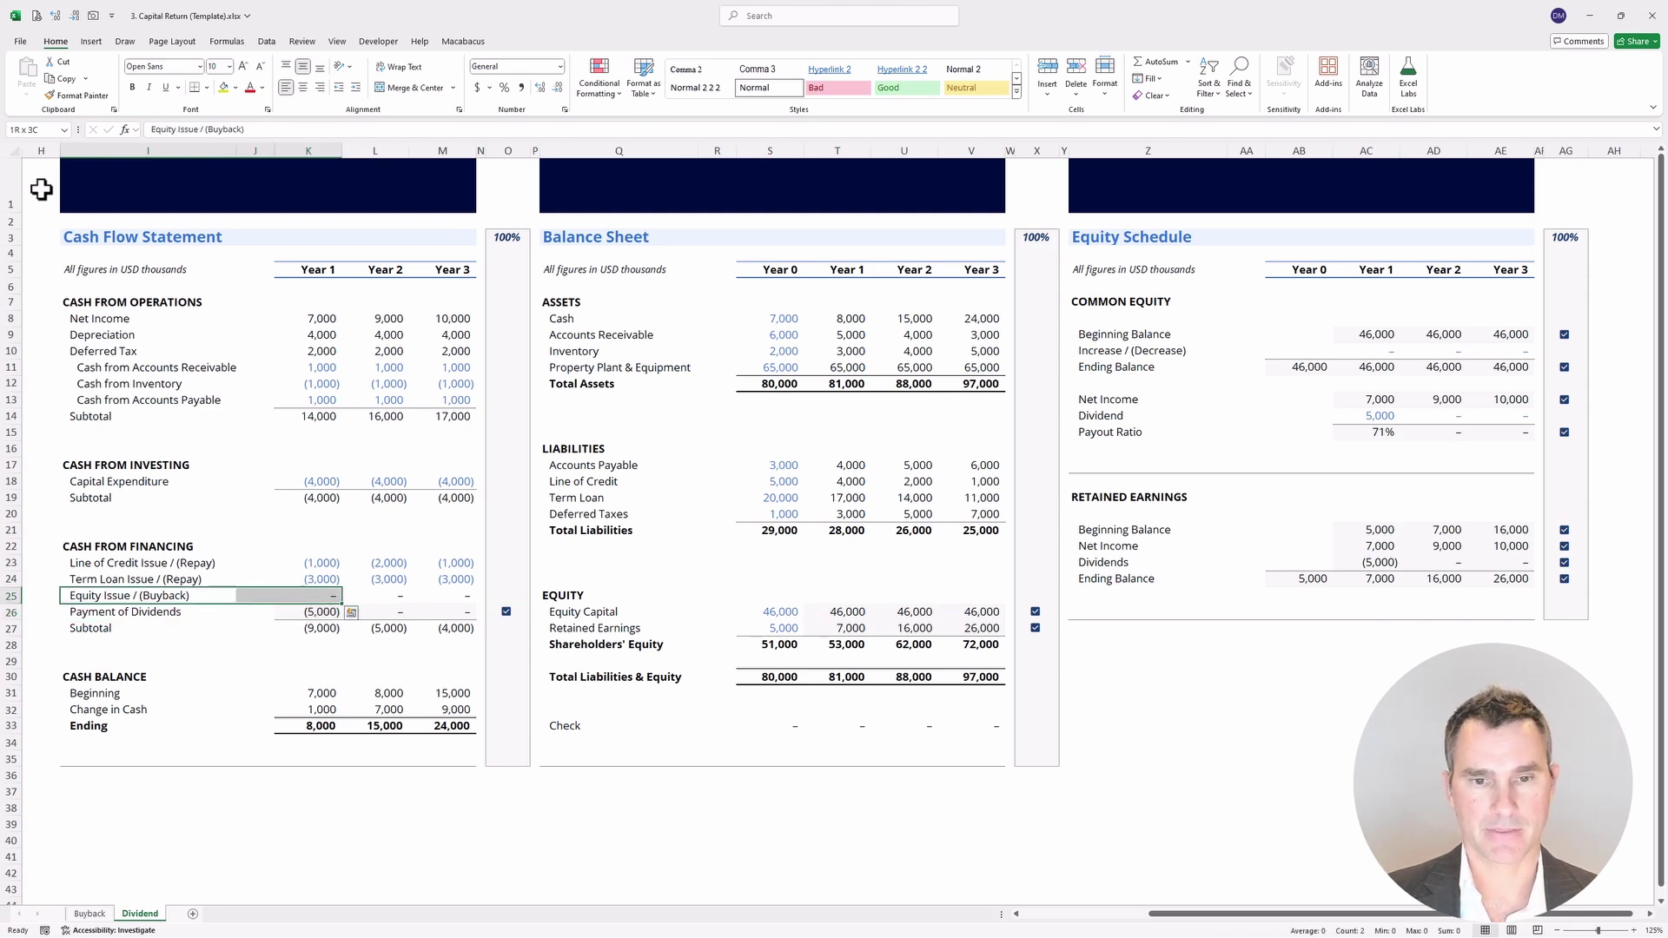
key("Right")
key("Right")
key("Right")
key("Right")
key("Right")
key("Right")
key("Right")
key("Right")
key("Down")
key("Right")
key("Right")
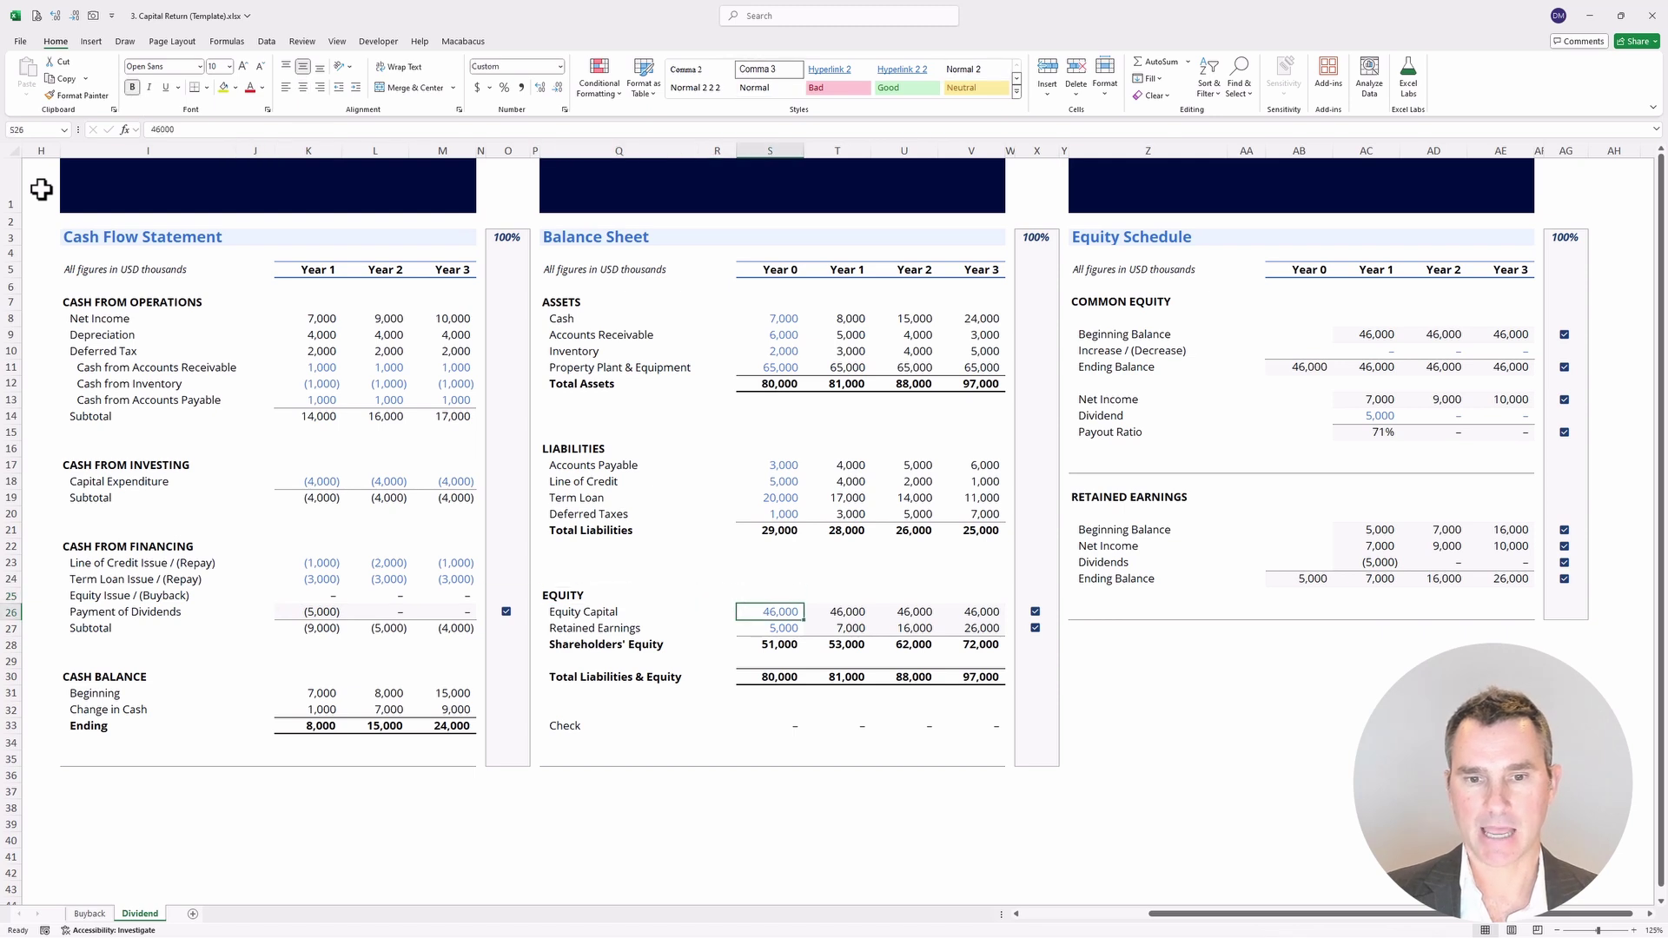
key("shift+Right")
key("shift+Right")
key("shift+Right")
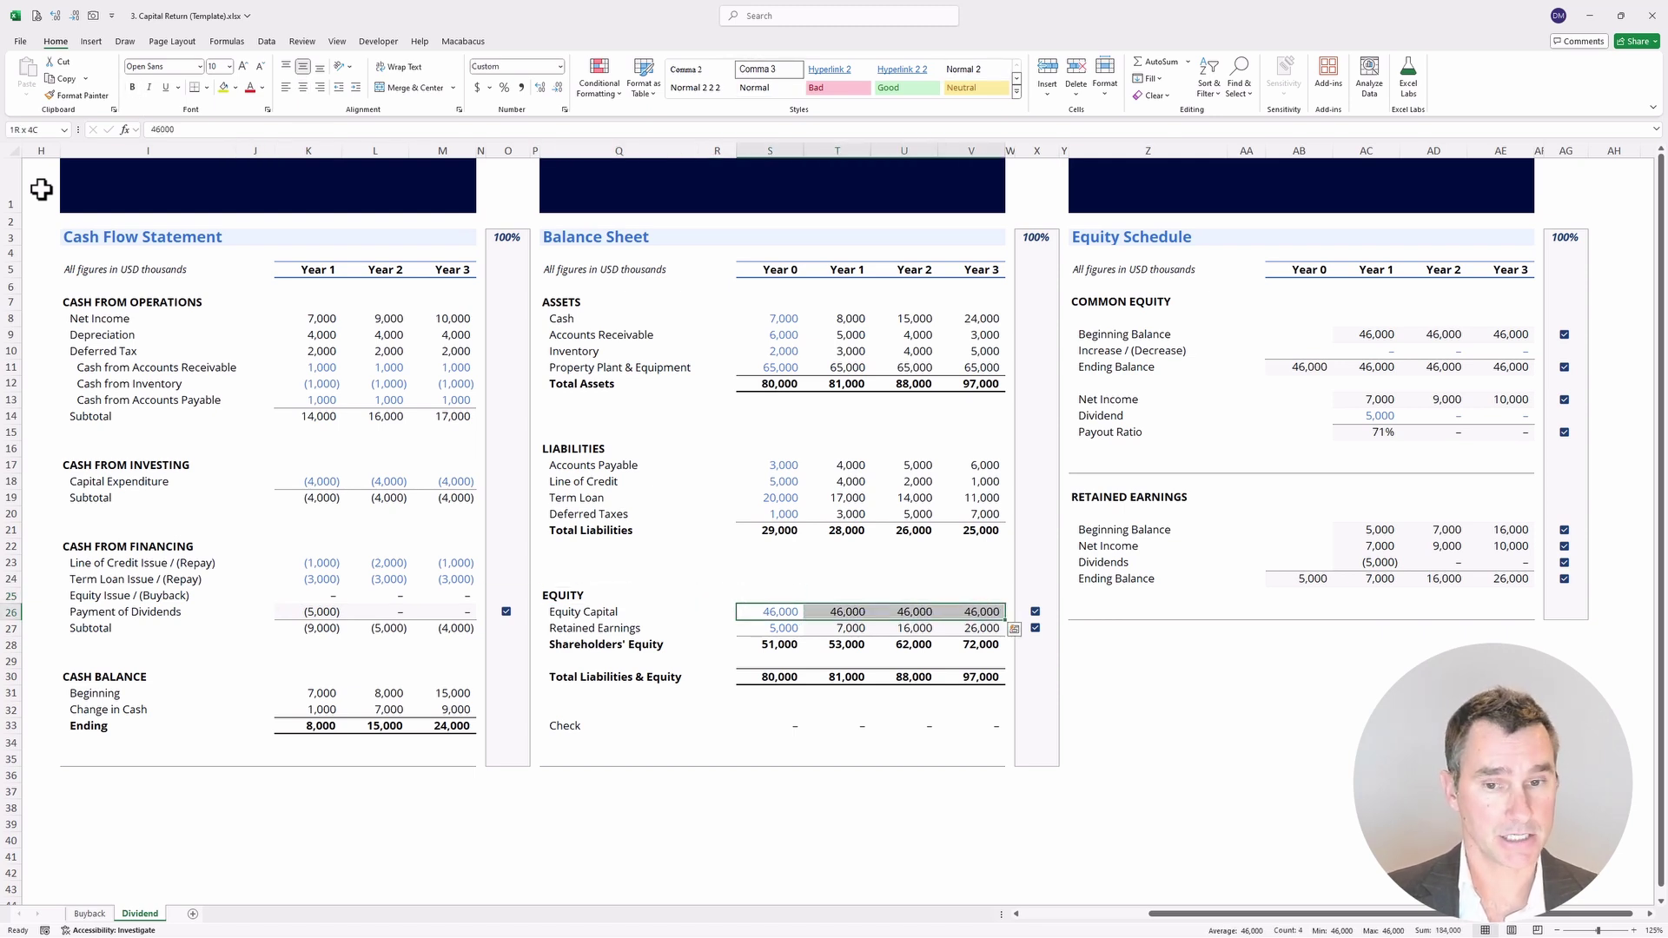
key("Down")
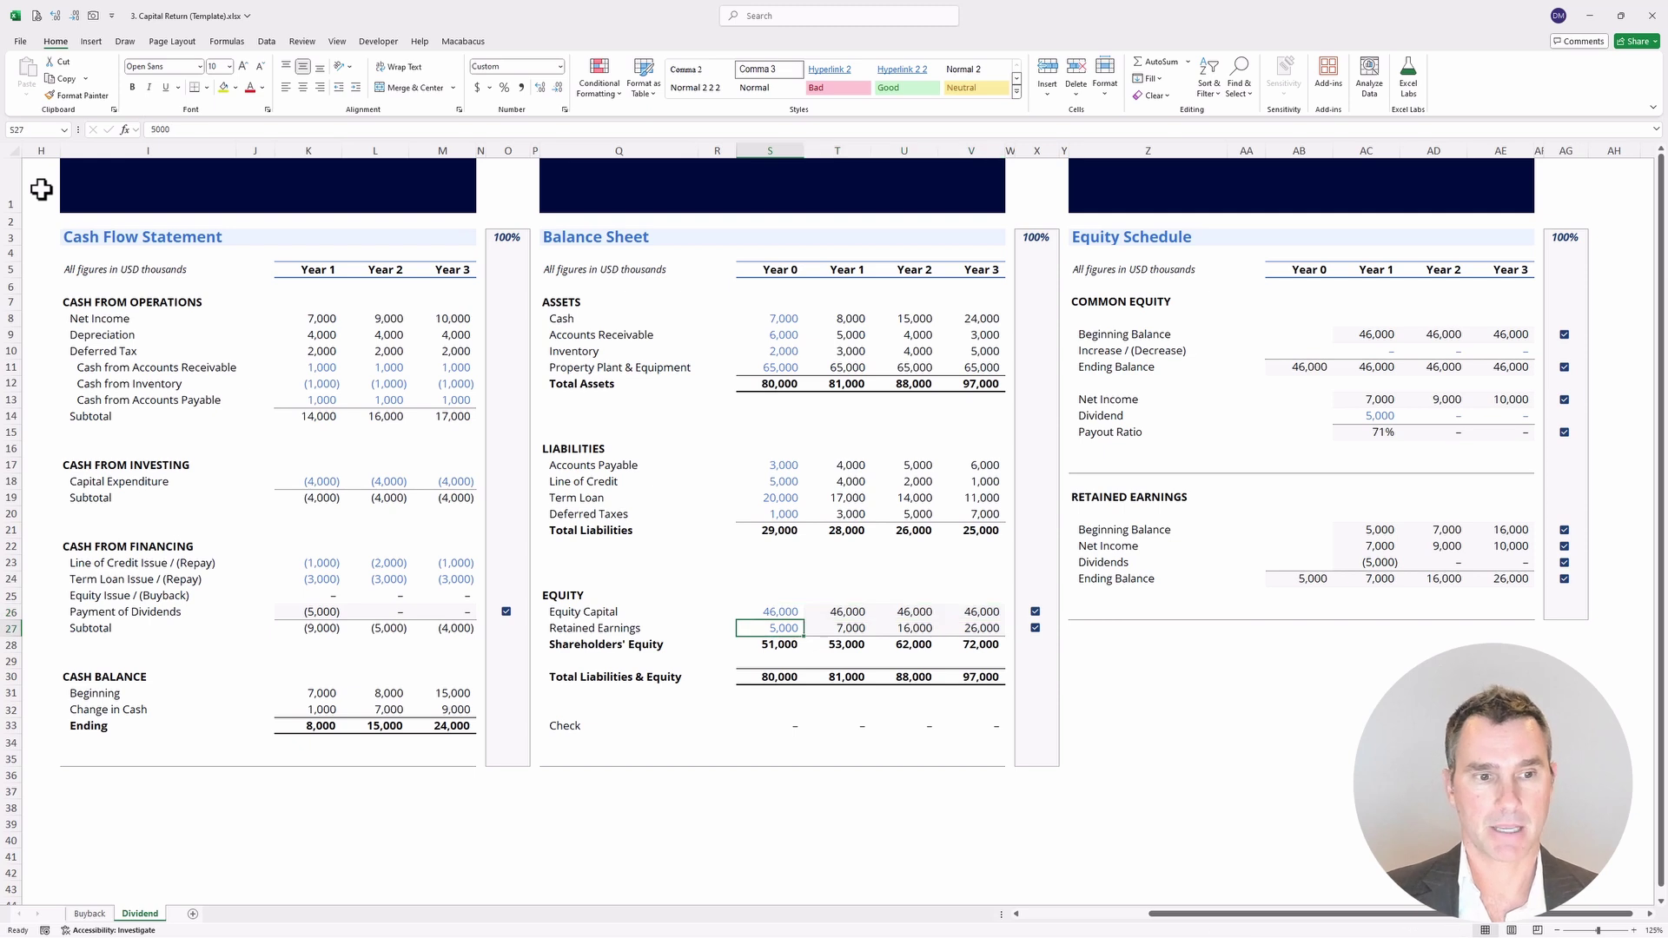